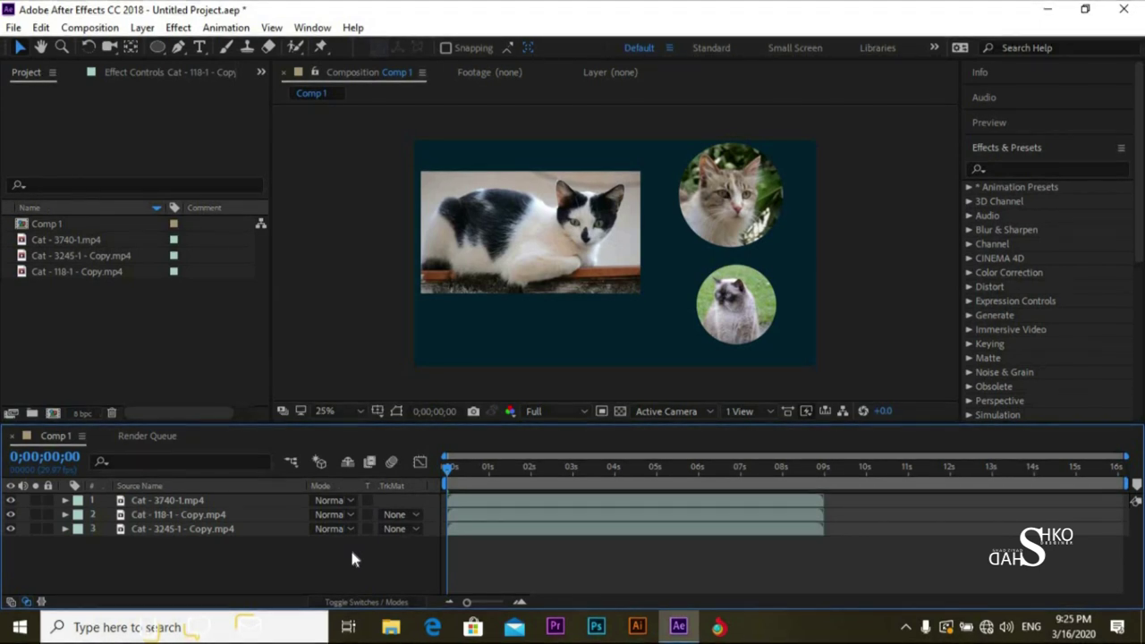
Apply the Stroke effect to the Cat - 118-1 - Copy.mp4 layer, the upper circular cat clip
key(ctrl+s)
click(730, 228)
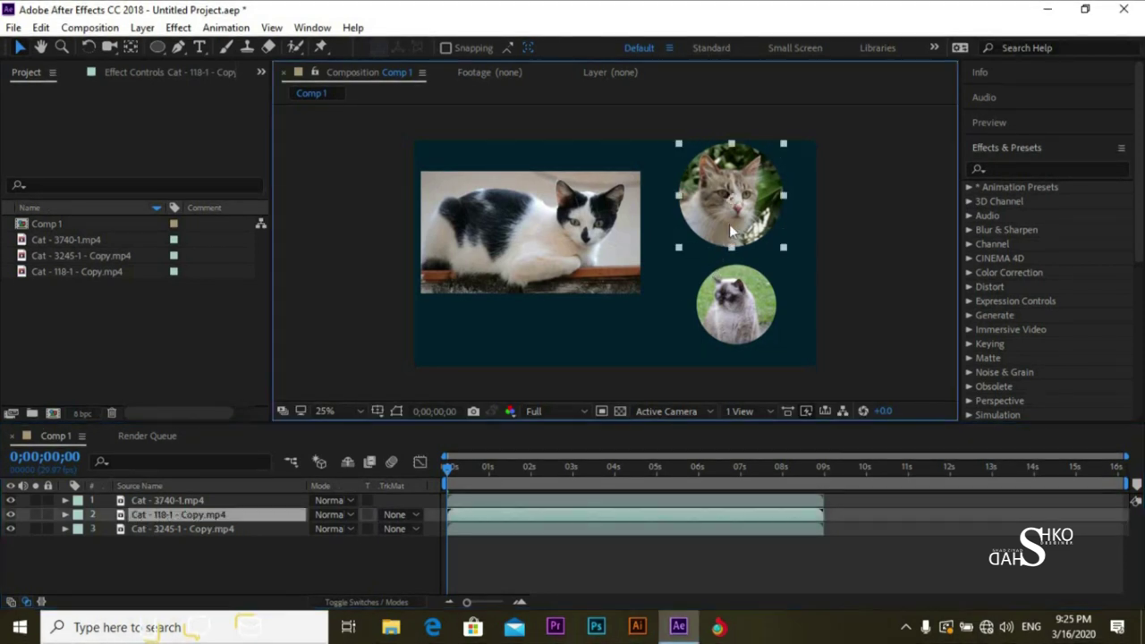
click(1011, 170)
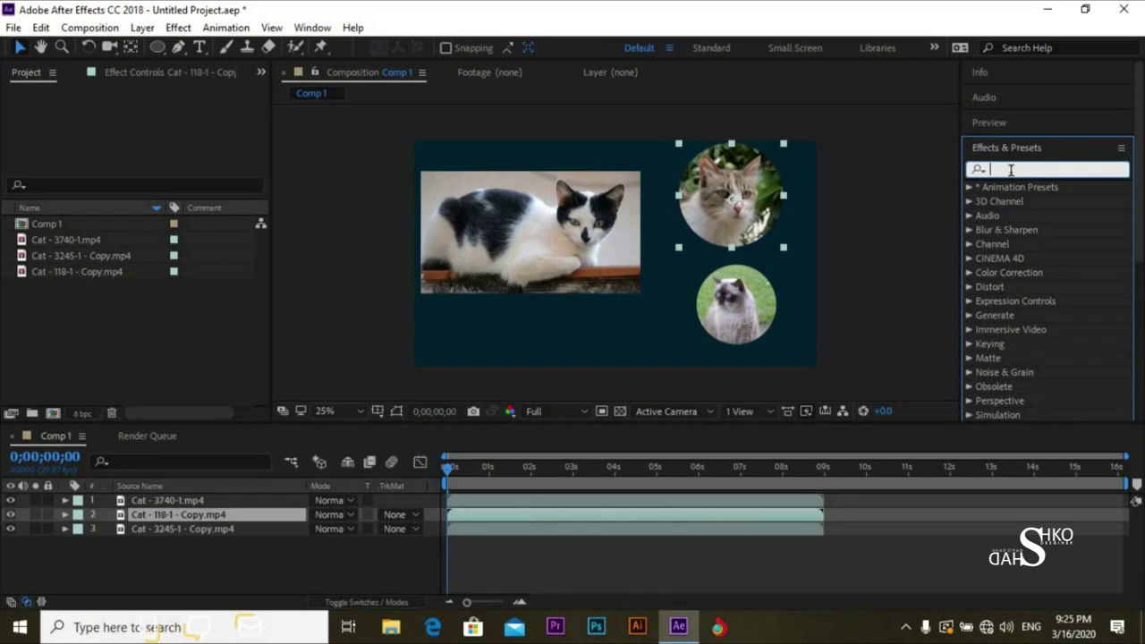
text(stroke)
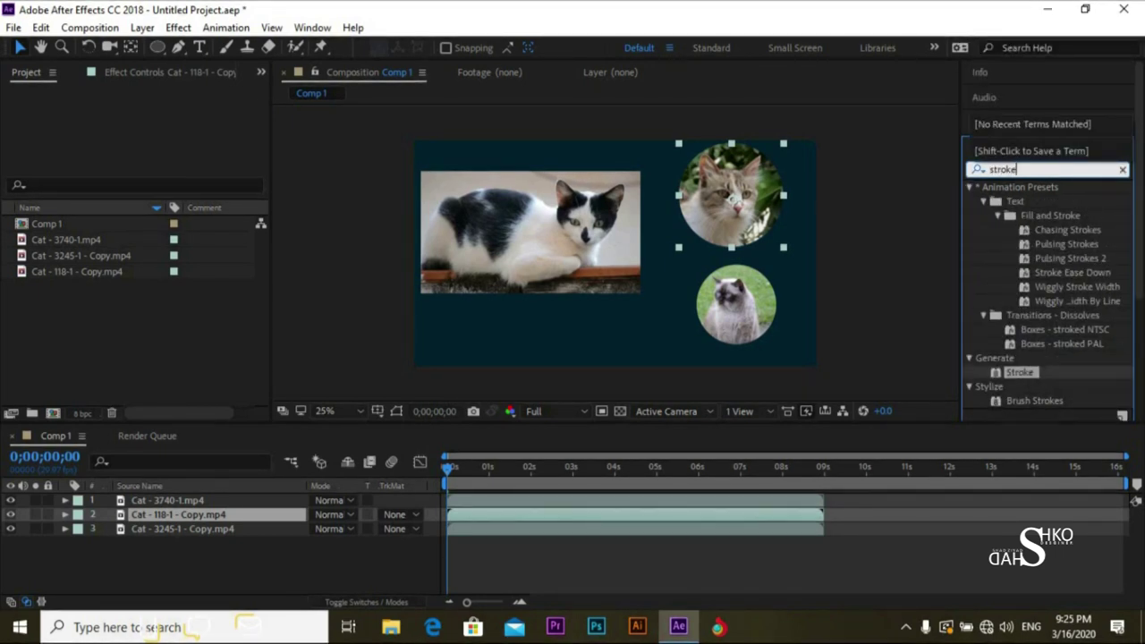
click(1026, 379)
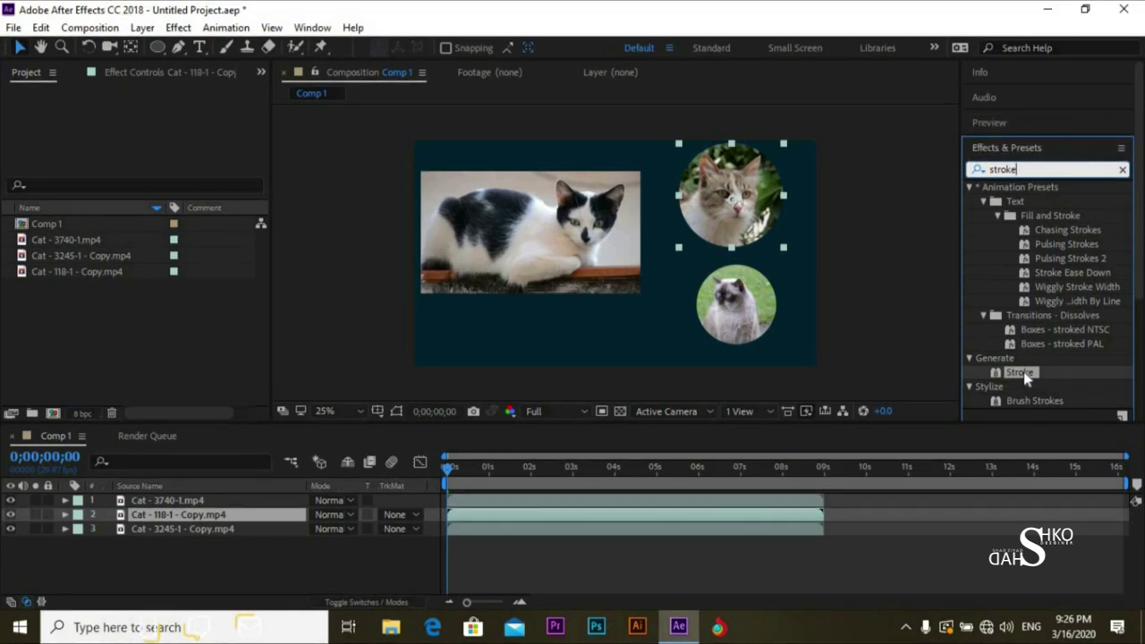
drag(1026, 378, 210, 526)
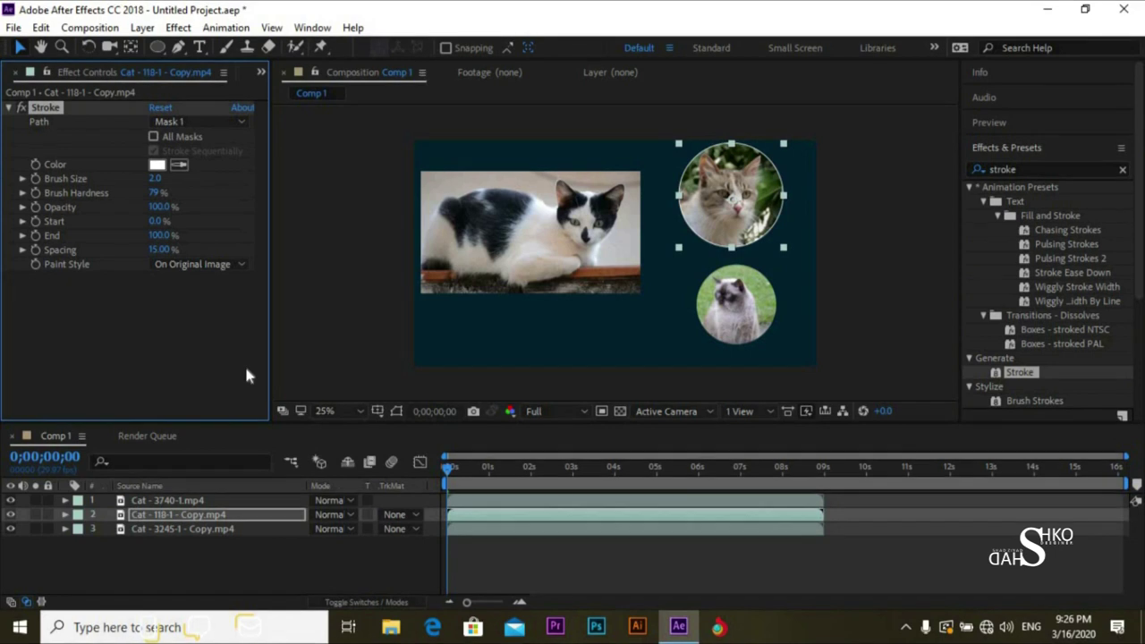
Switch the Stroke effect's path to None and back to Mask 1
click(204, 120)
click(195, 140)
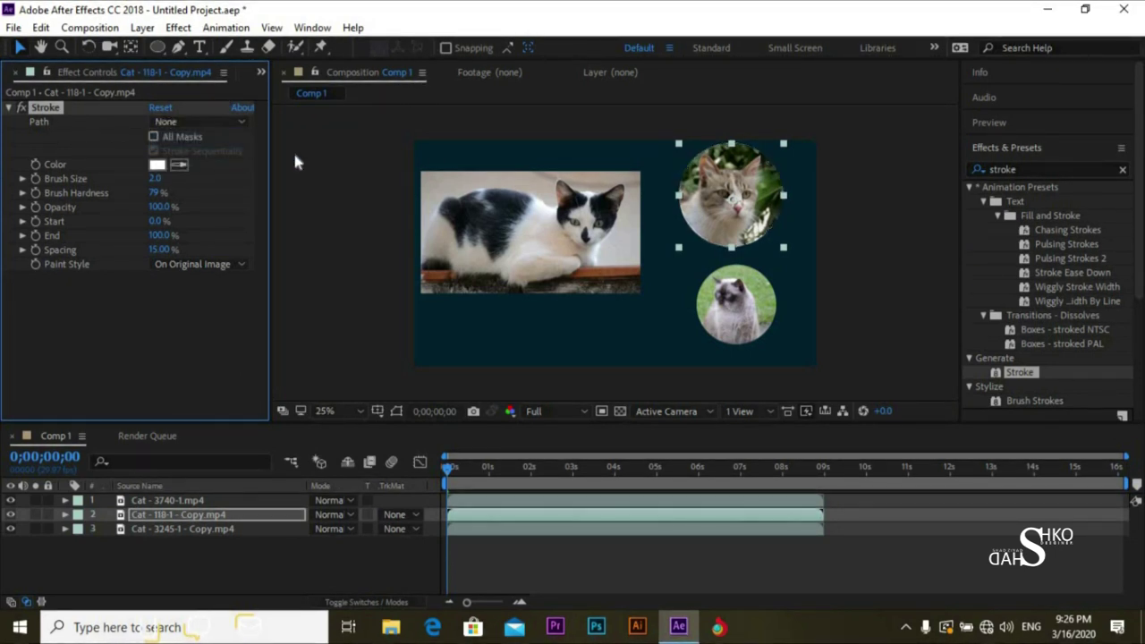
click(296, 149)
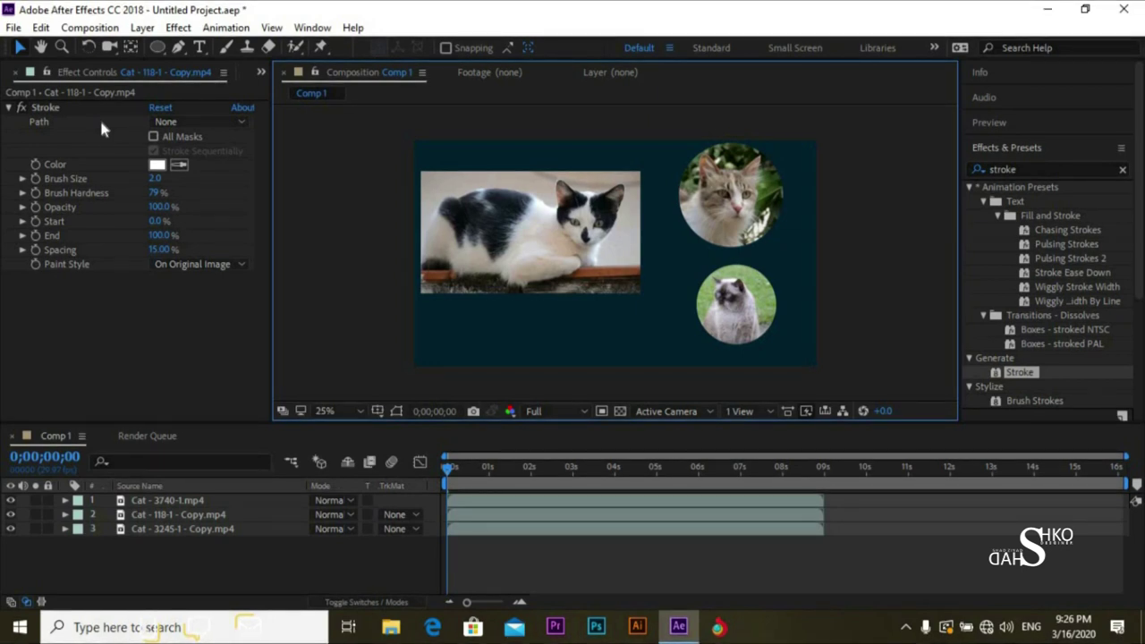
click(157, 122)
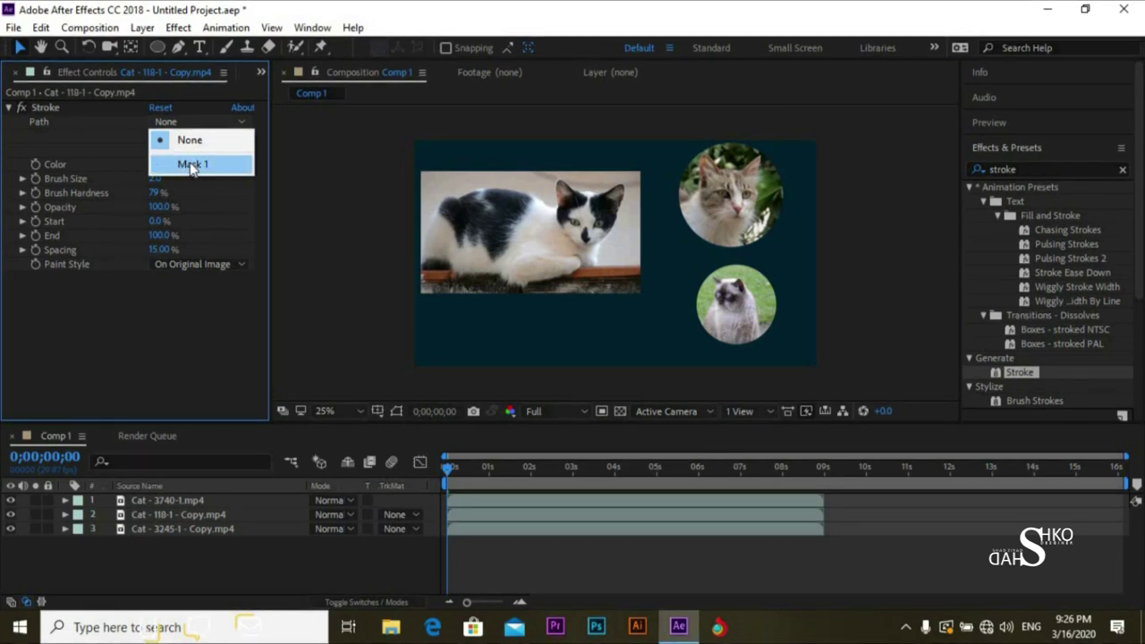
click(192, 164)
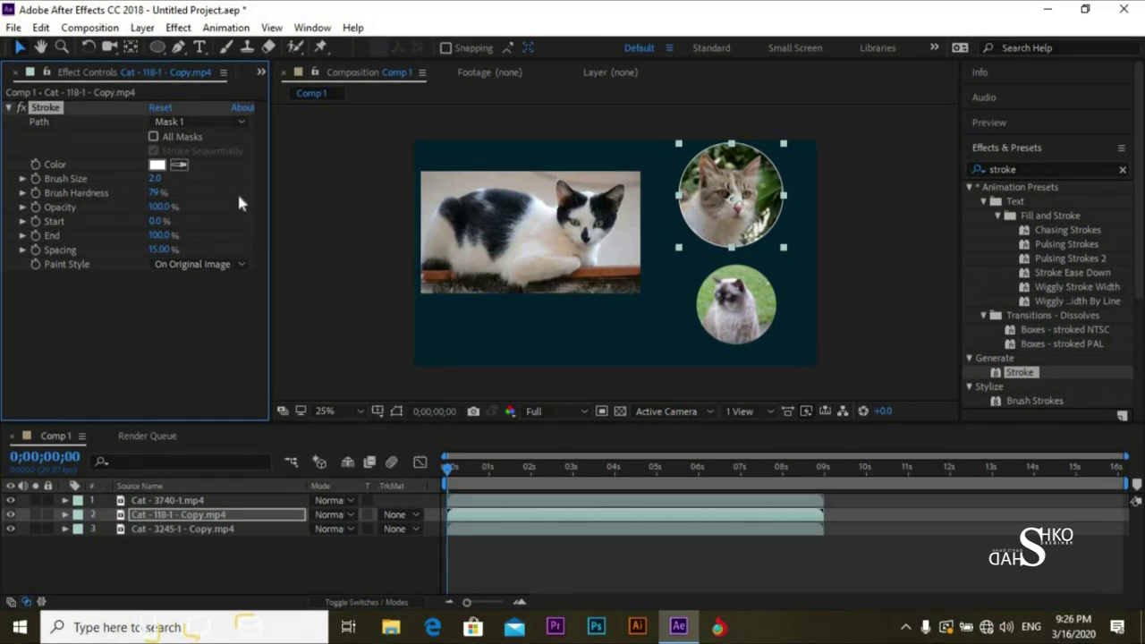
Try the Stroke effect's All Masks and Stroke Sequentially options, and turn All Masks off again
click(153, 137)
click(153, 151)
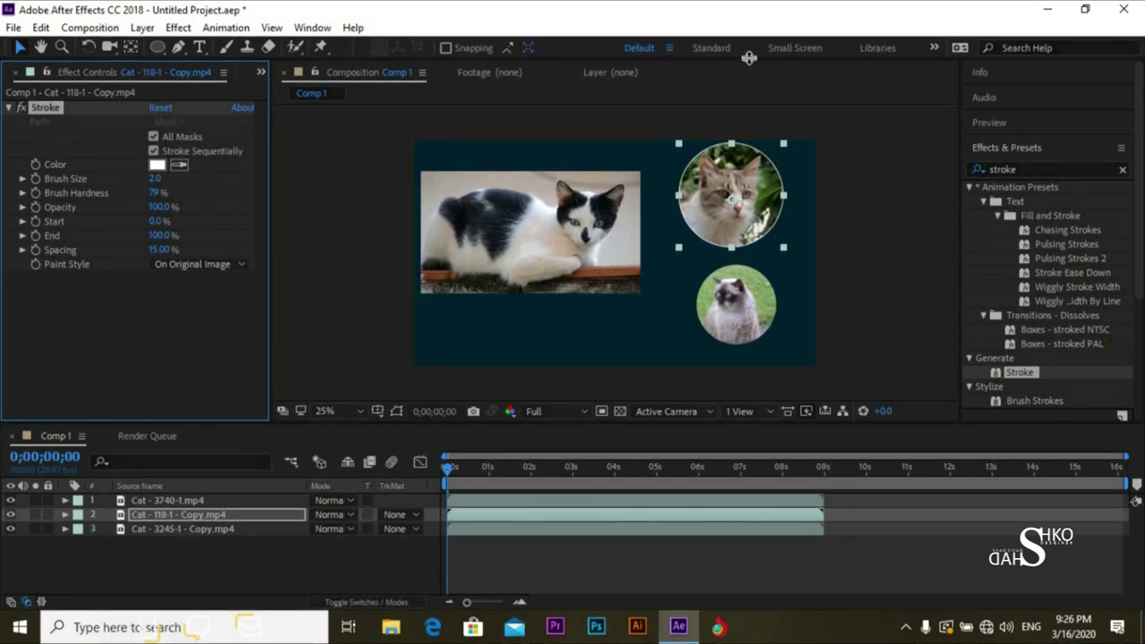
click(153, 137)
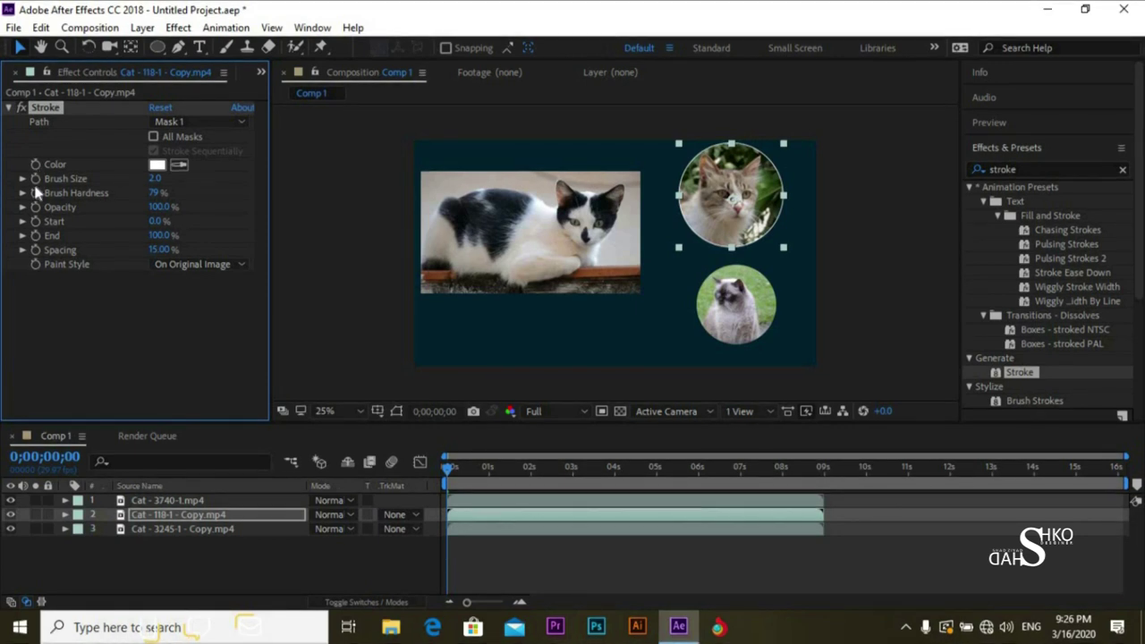
Set the Stroke color to turquoise (0AC2CD) and deselect the layer to view the circle's outline
click(157, 164)
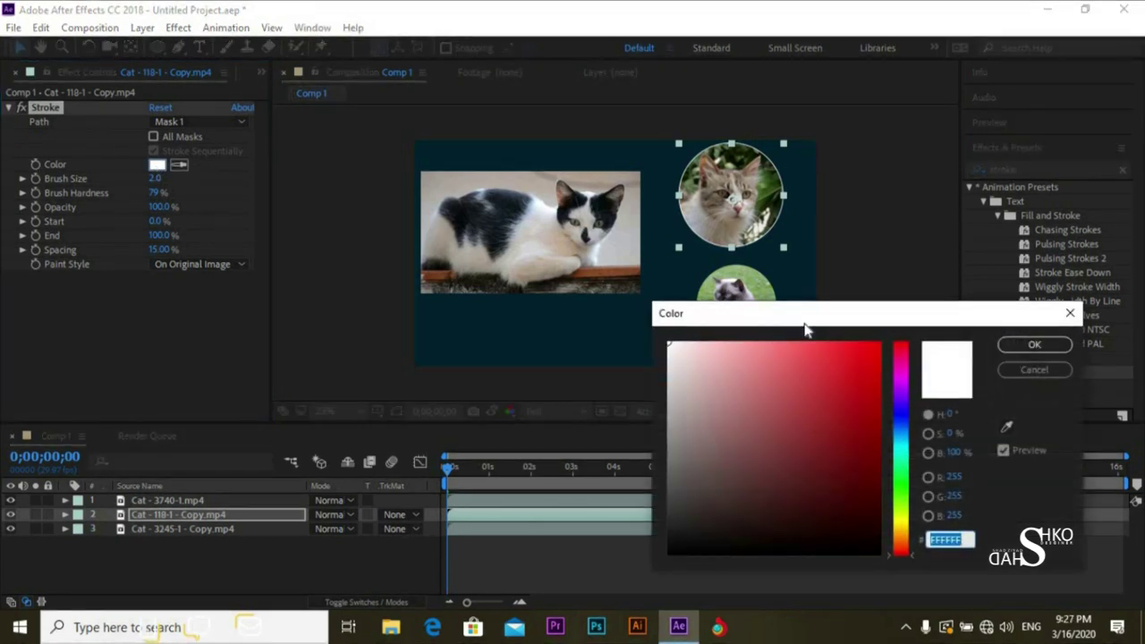
click(902, 452)
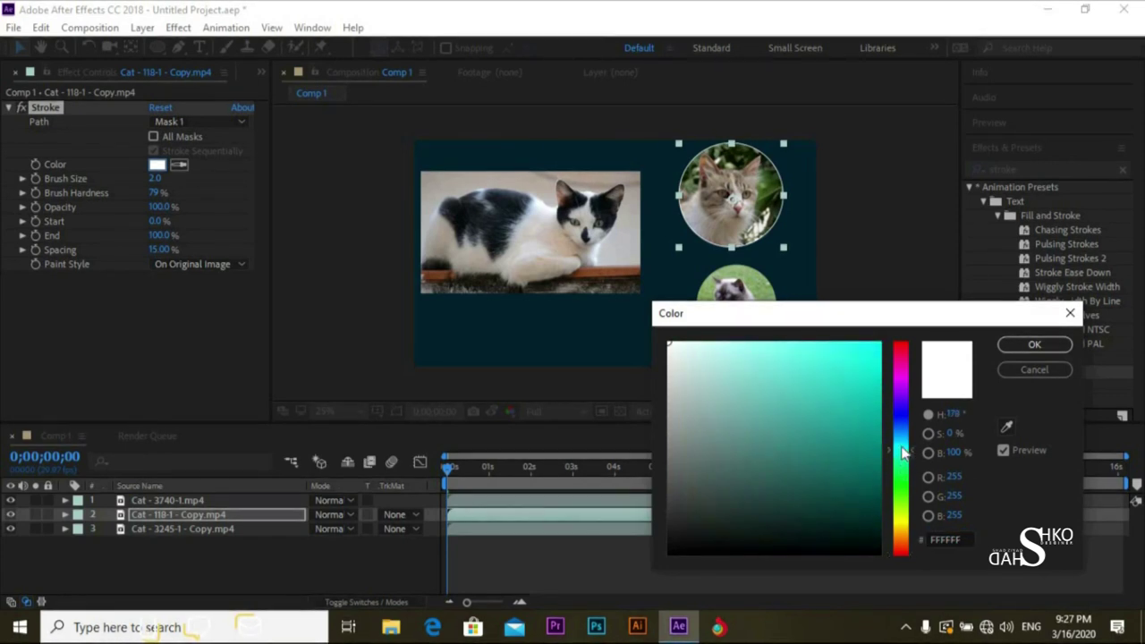
click(871, 383)
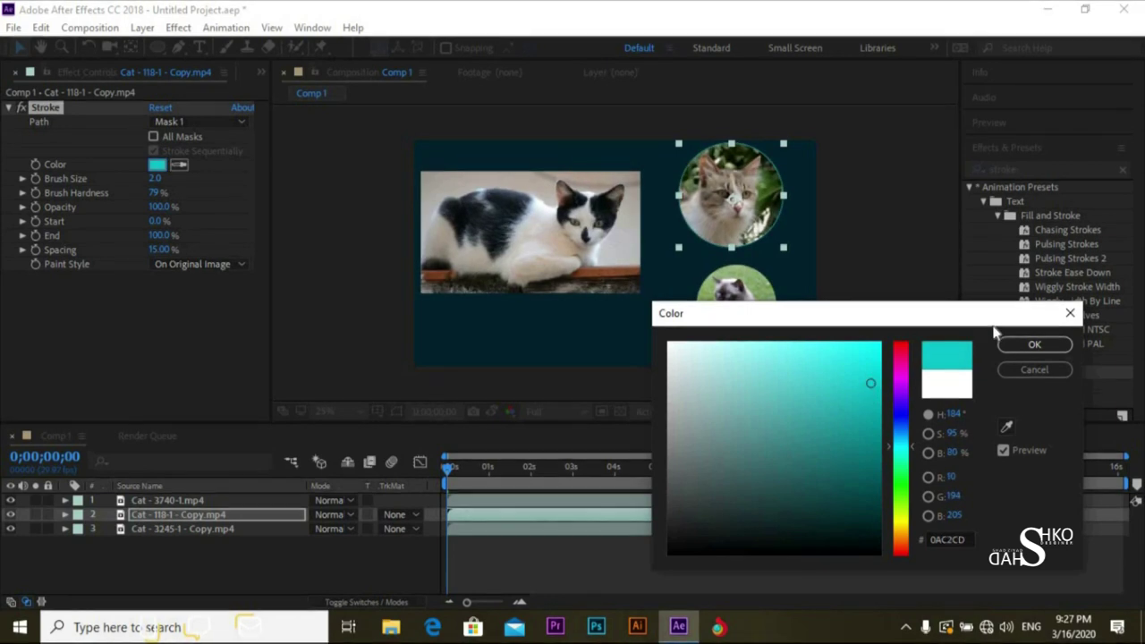
click(1029, 346)
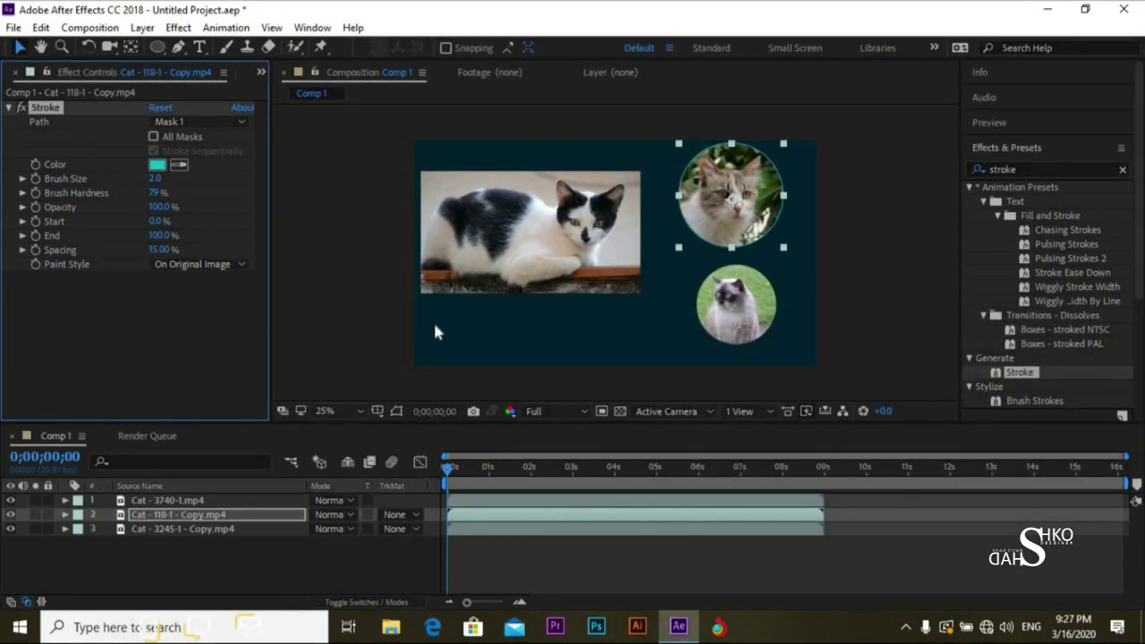
click(390, 333)
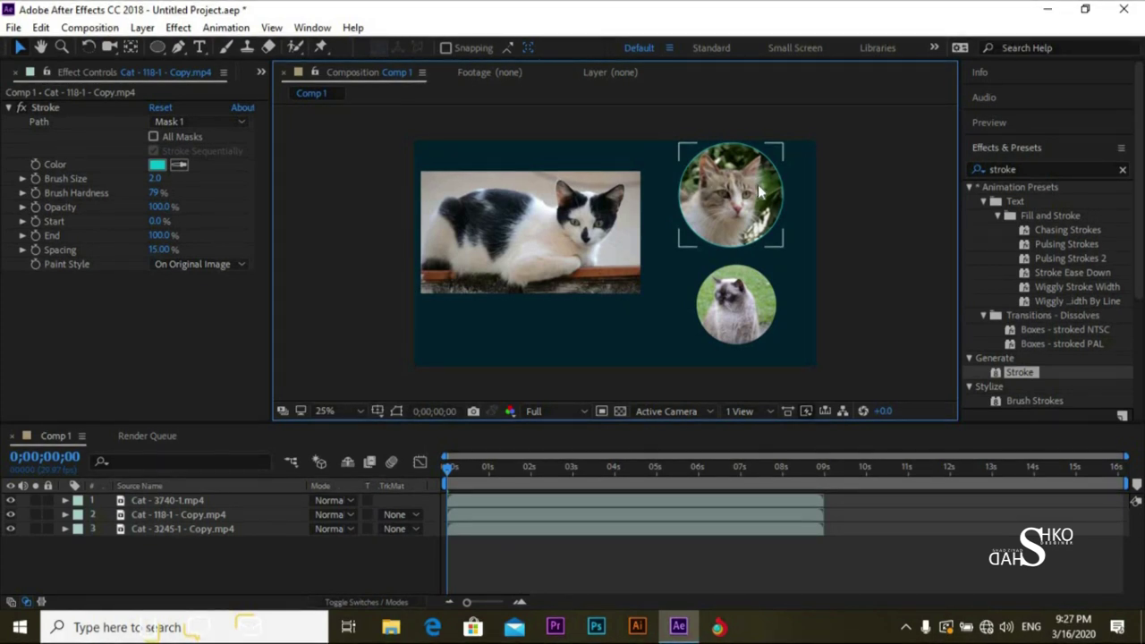
click(660, 204)
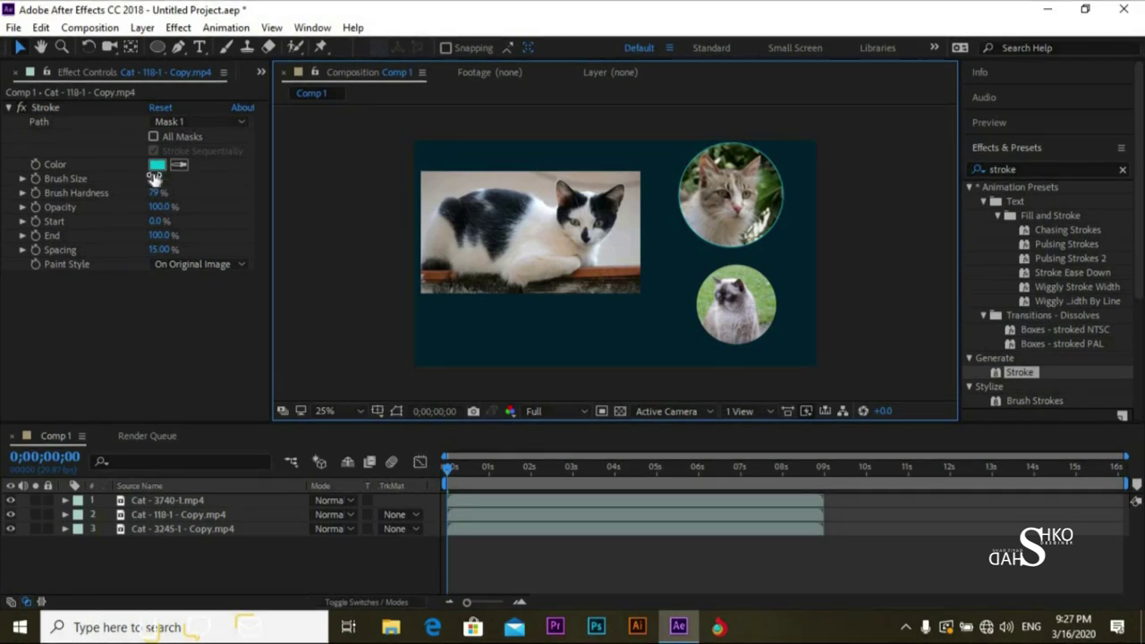
Try larger Brush Size values for the circle's stroke, about 7.7 and 200
mouse_move(154, 178)
mouse_down()
mouse_move(278, 175)
mouse_move(238, 213)
mouse_up()
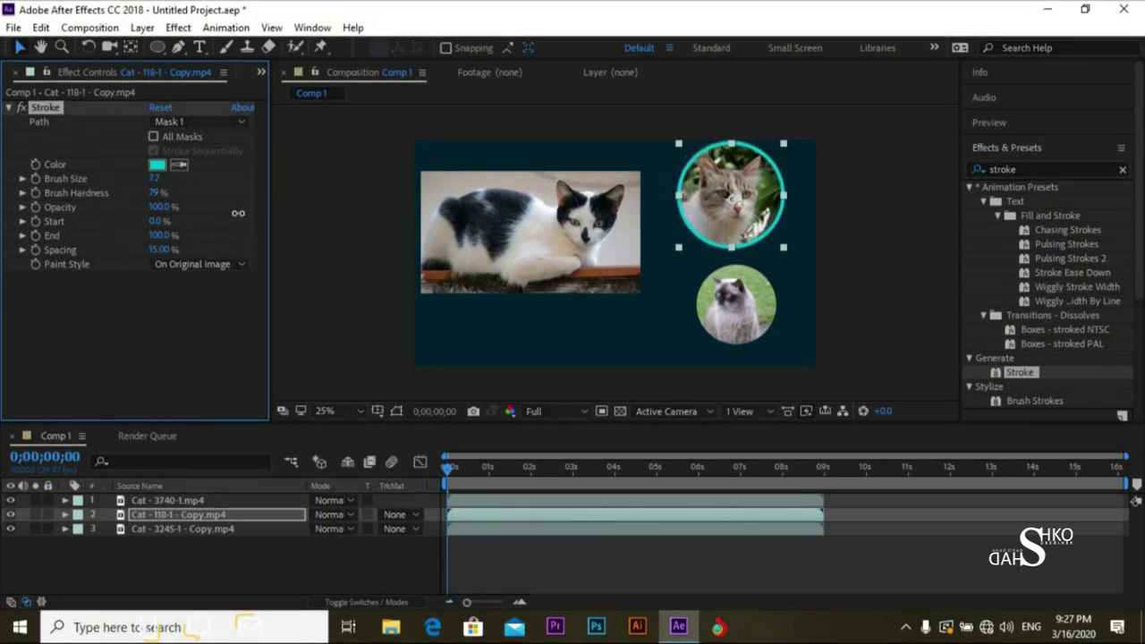
click(159, 178)
text(200)
click(132, 279)
Set the Stroke effect's Brush Size to 20
click(157, 179)
text(20)
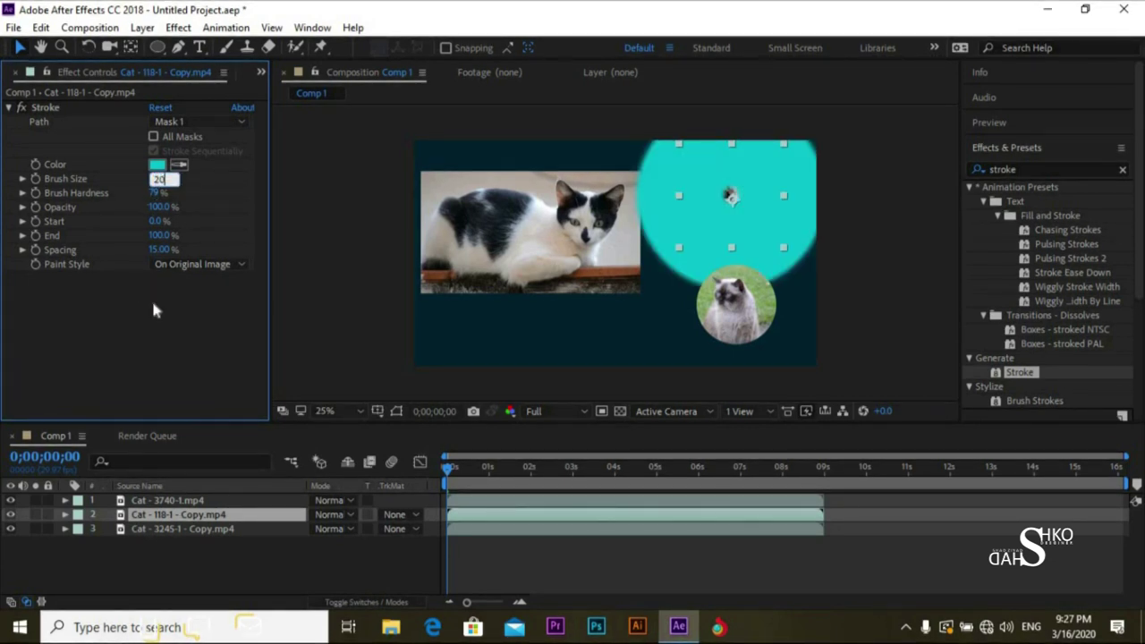
key(Return)
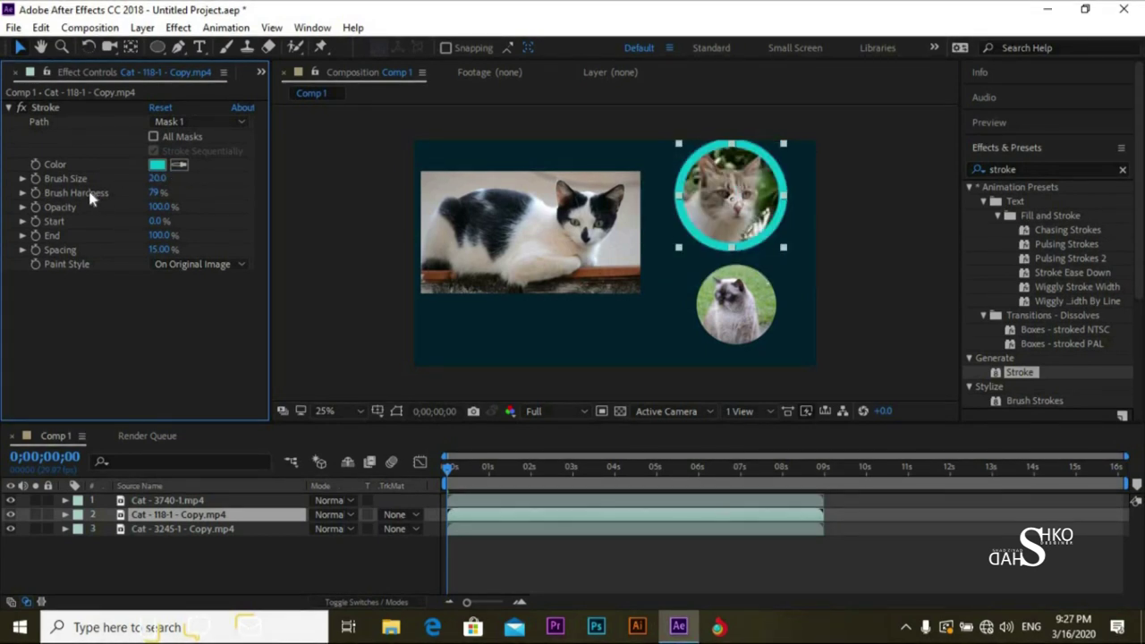
Try lower Brush Hardness values for the circle's stroke, including 59% and 10%
click(154, 193)
text(77)
key(Return)
mouse_move(56, 195)
mouse_down()
mouse_move(4, 199)
mouse_move(26, 201)
mouse_up()
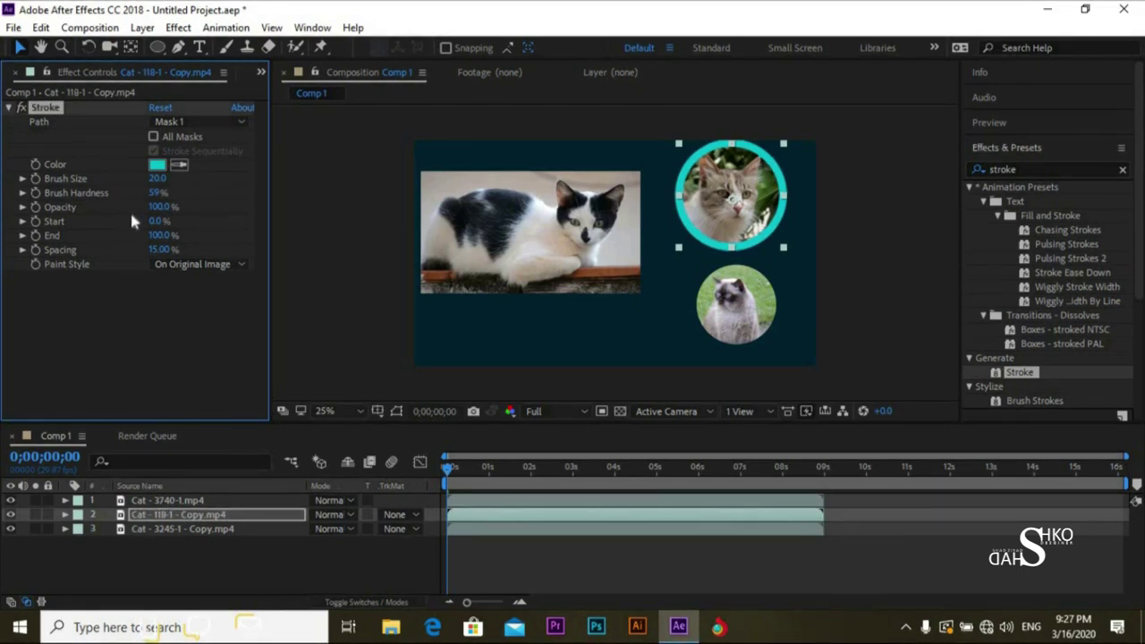
click(154, 191)
text(10)
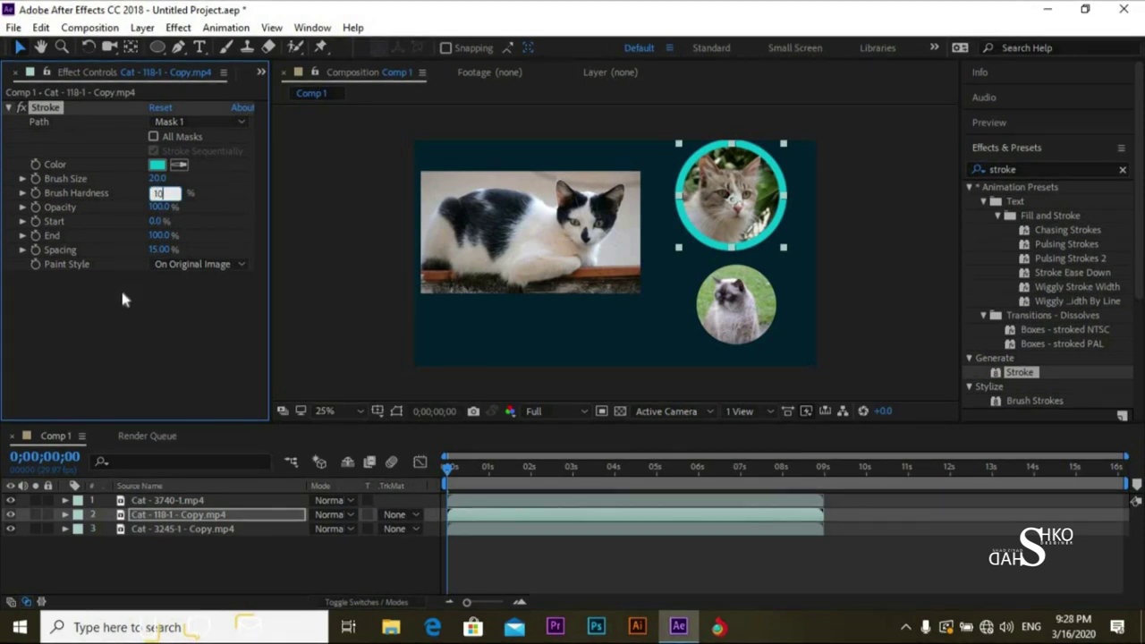
click(123, 295)
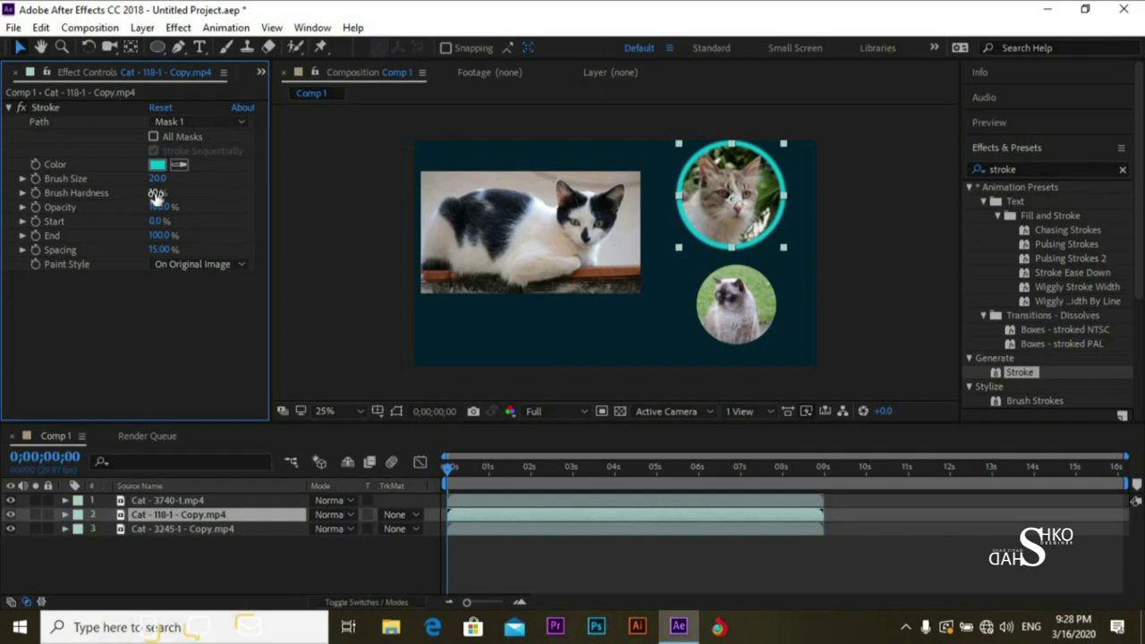
Set the Stroke effect's Brush Hardness to 90% and undo a trial opacity adjustment
click(156, 194)
text(90)
click(117, 305)
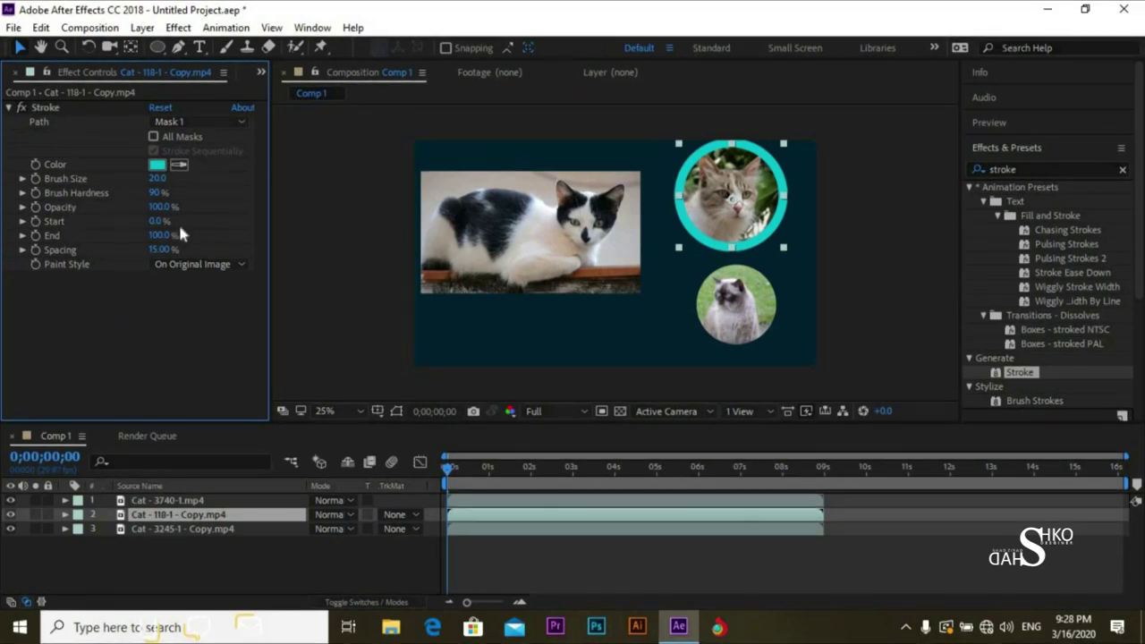
mouse_move(158, 208)
mouse_down()
mouse_move(107, 216)
mouse_move(195, 223)
mouse_up()
key(ctrl+z)
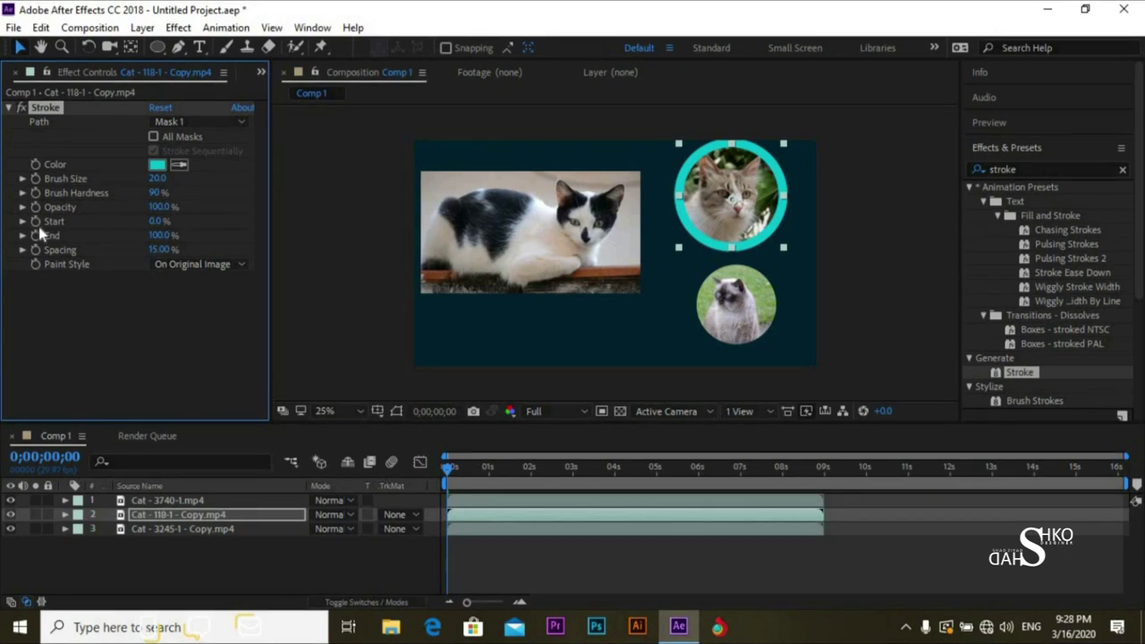
Keyframe the Stroke effect's Start from 0% at 0;00;00;00 to 100% at 0;00;08;27
click(450, 477)
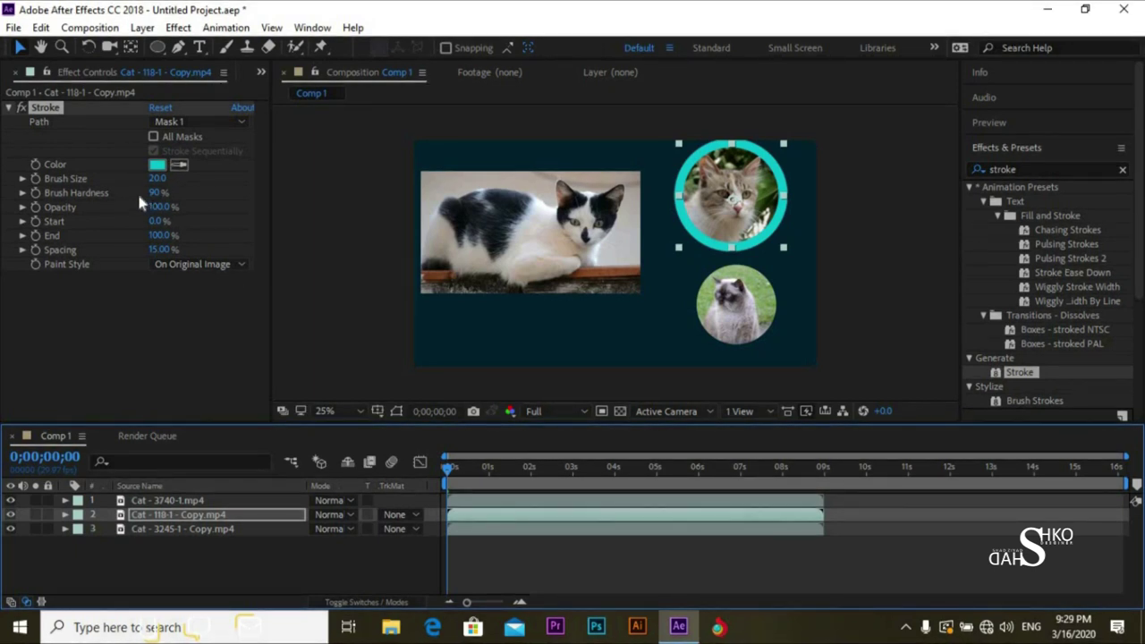
click(35, 223)
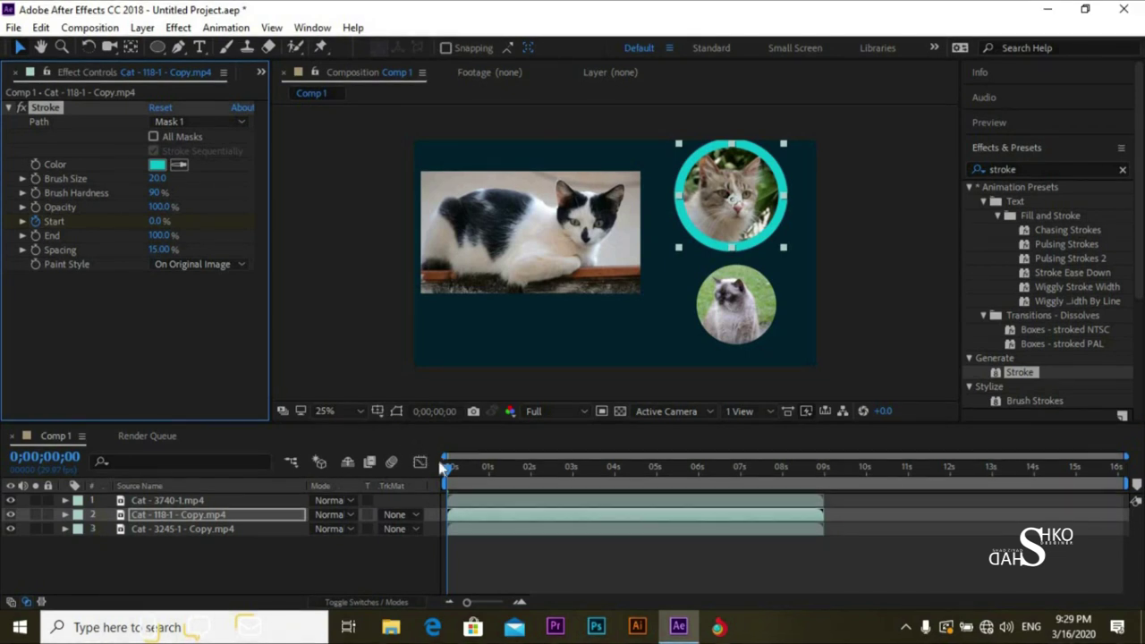
drag(448, 469, 535, 474)
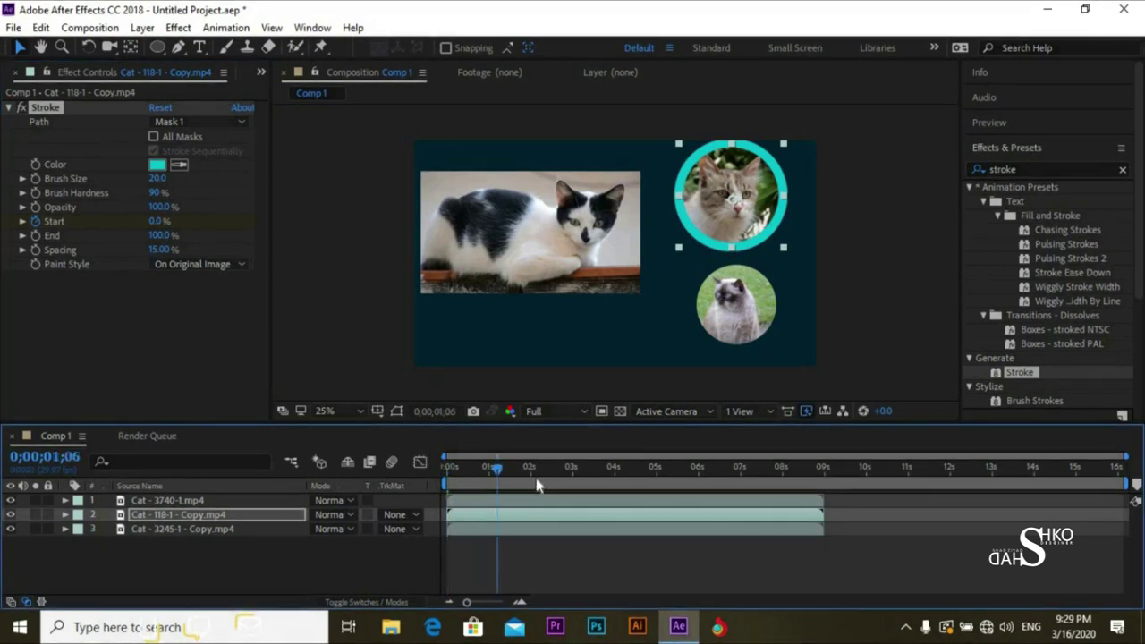
drag(657, 490, 821, 495)
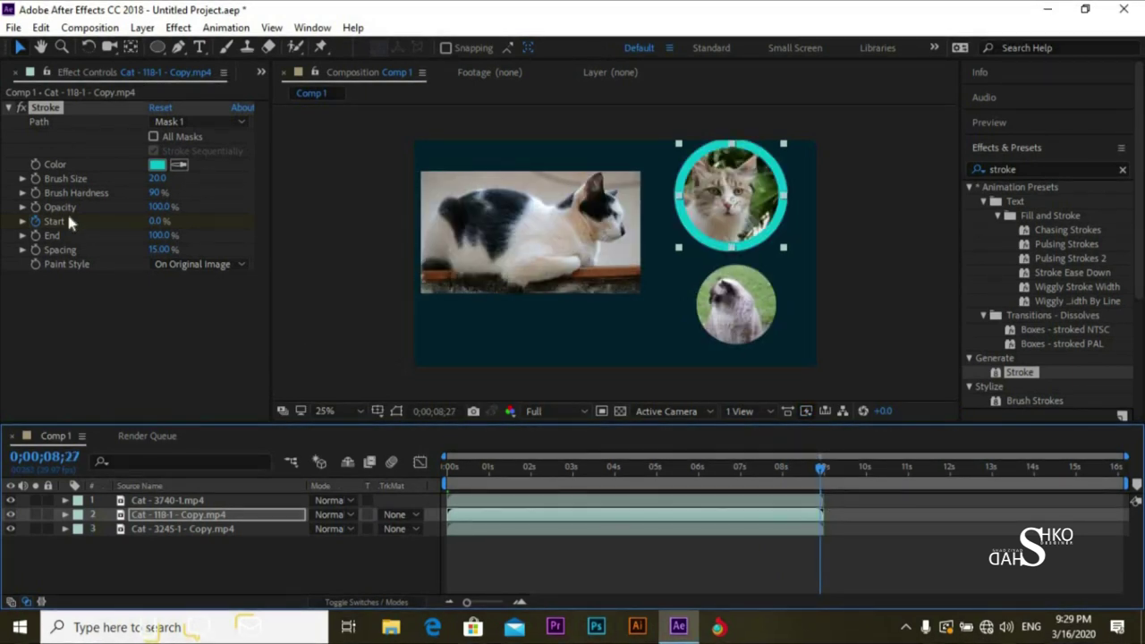
drag(154, 222, 271, 224)
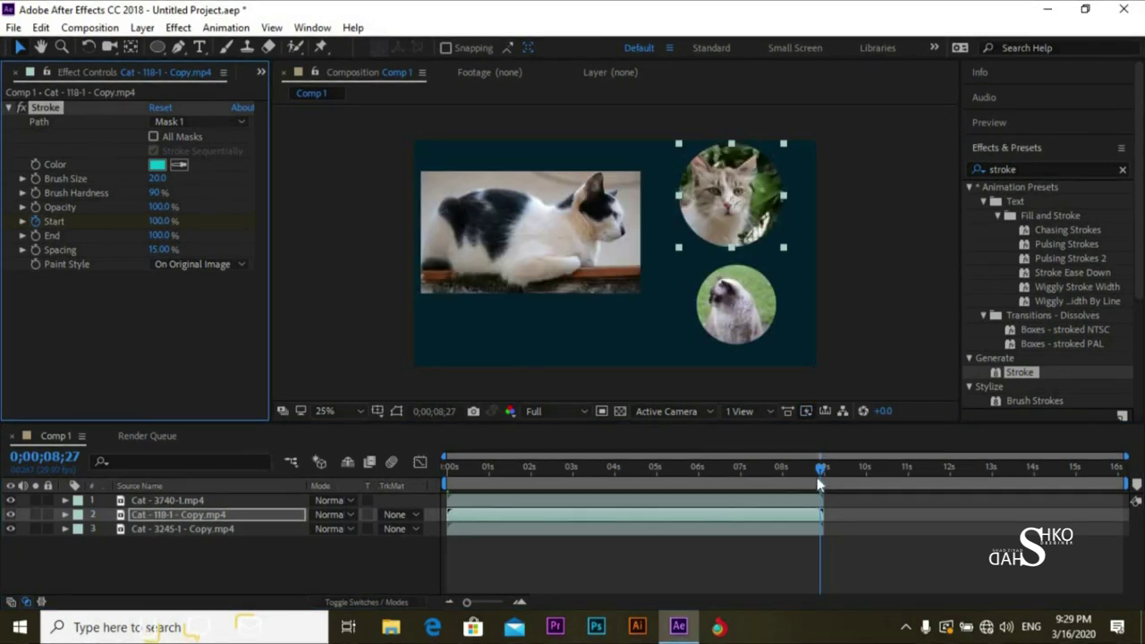
Return to the start of the composition and preview the animated circular stroke
drag(787, 473, 513, 470)
key(Home)
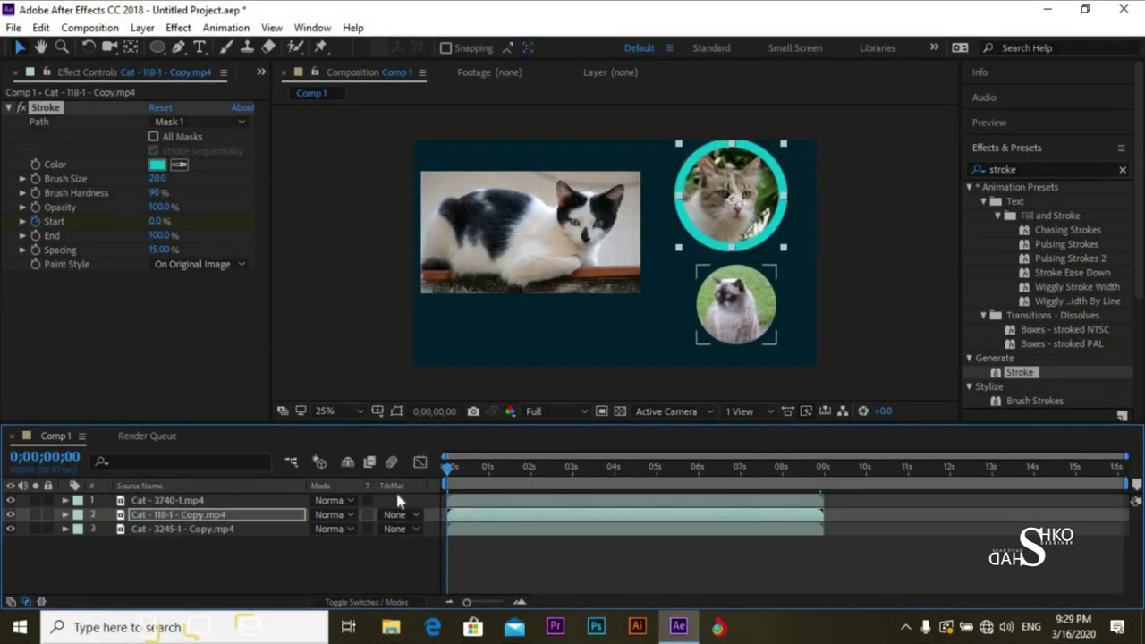
key(space)
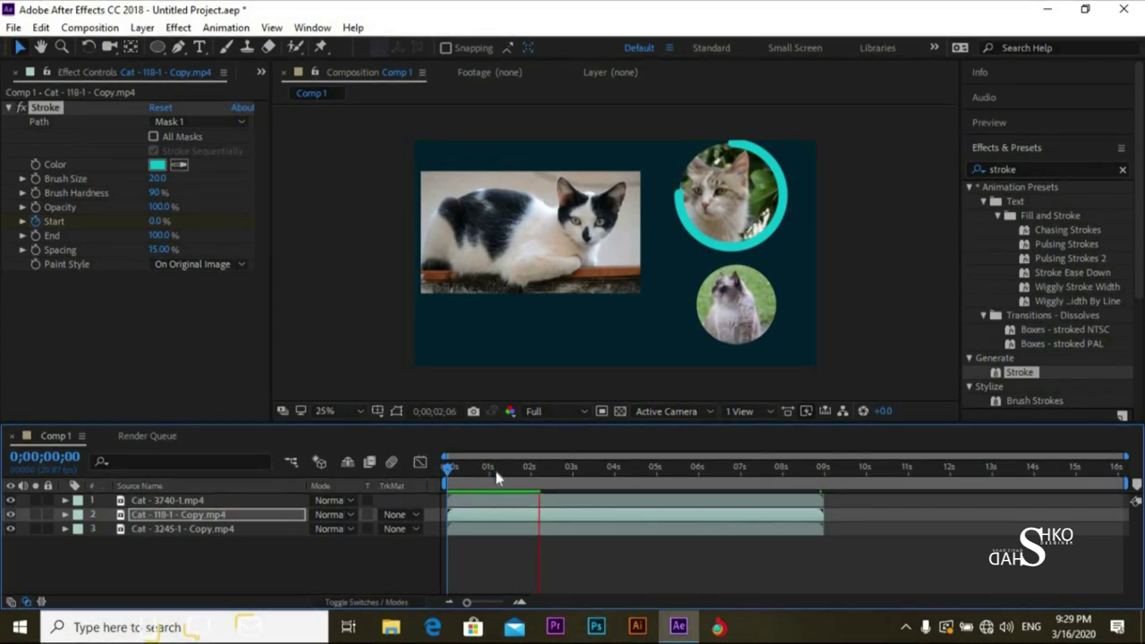
key(space)
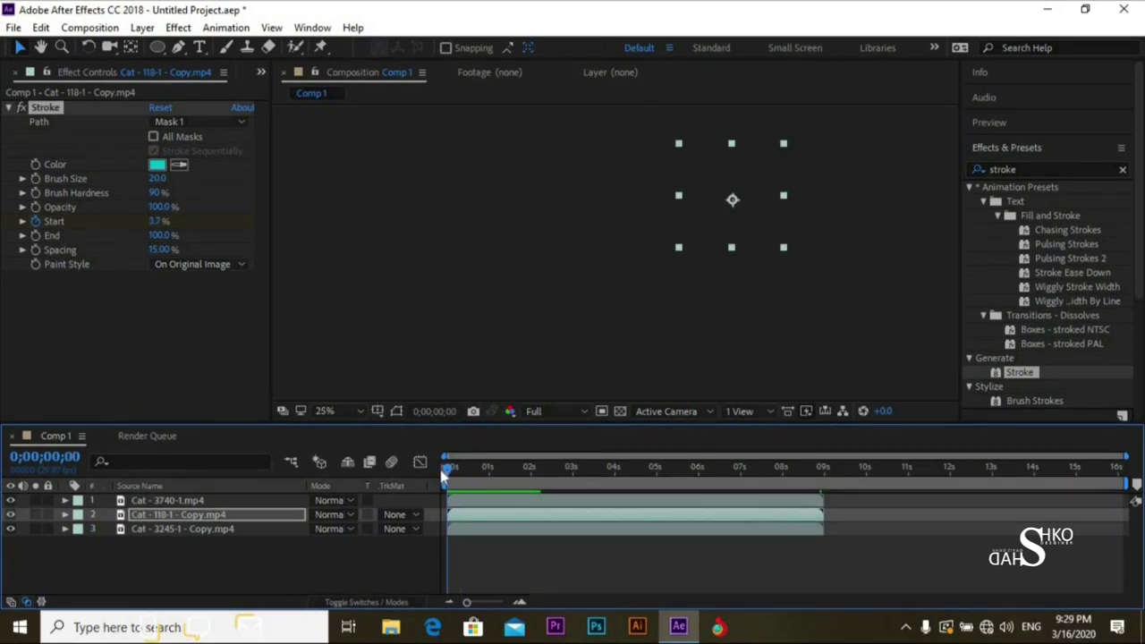
key(space)
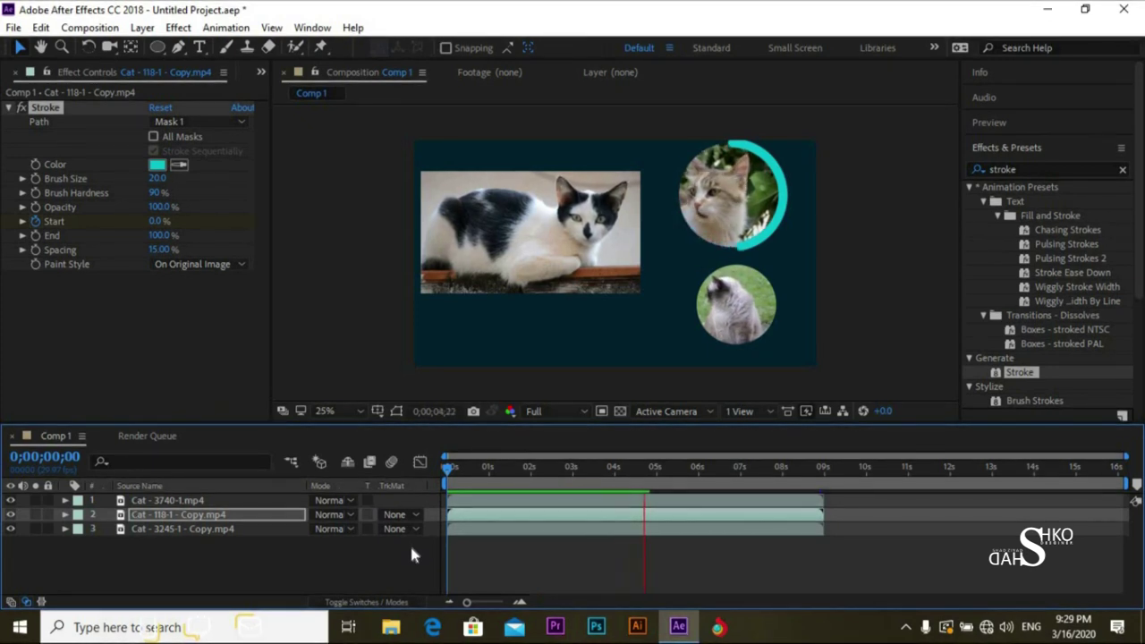
key(space)
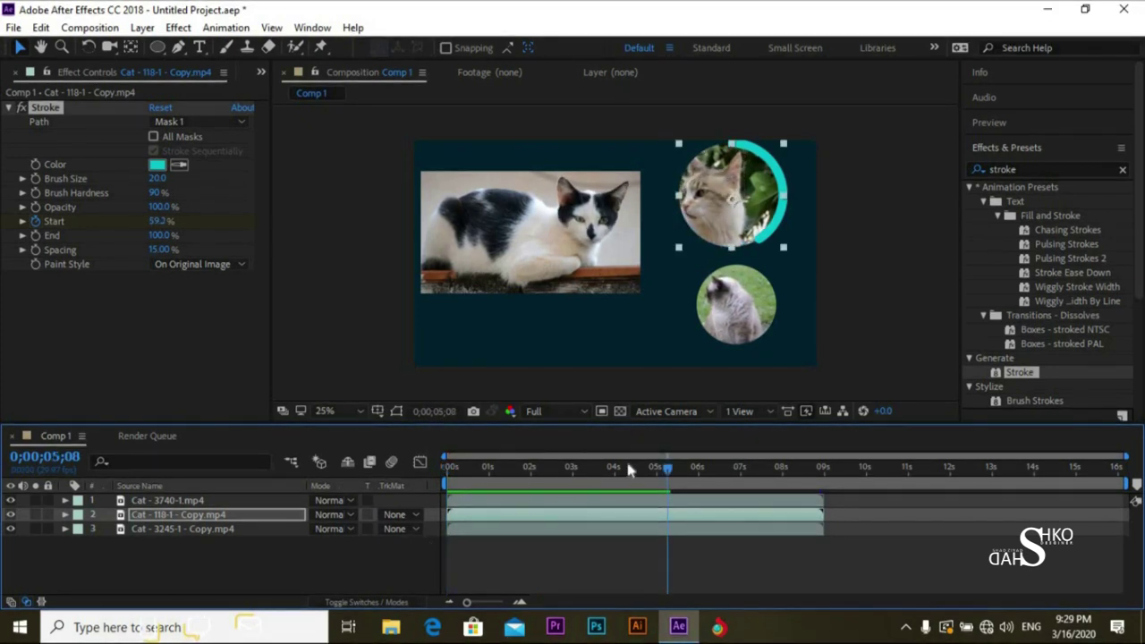
From the start of the composition, set the circular stroke's Spacing to 100% and preview the dotted outline
drag(656, 474, 403, 465)
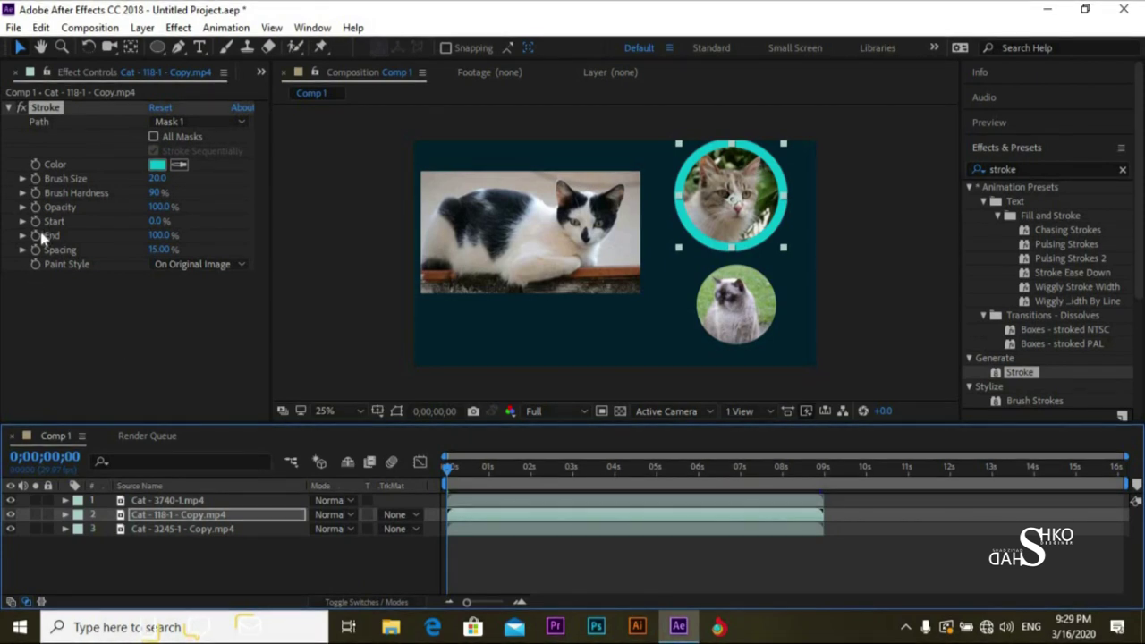
drag(143, 230, 101, 237)
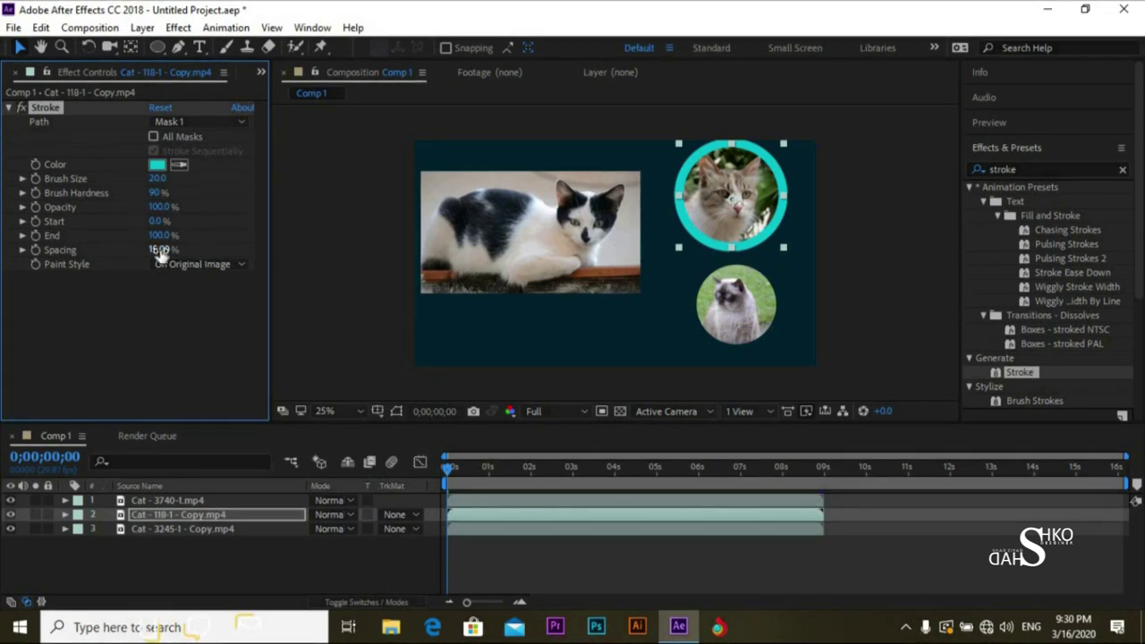
drag(159, 250, 300, 259)
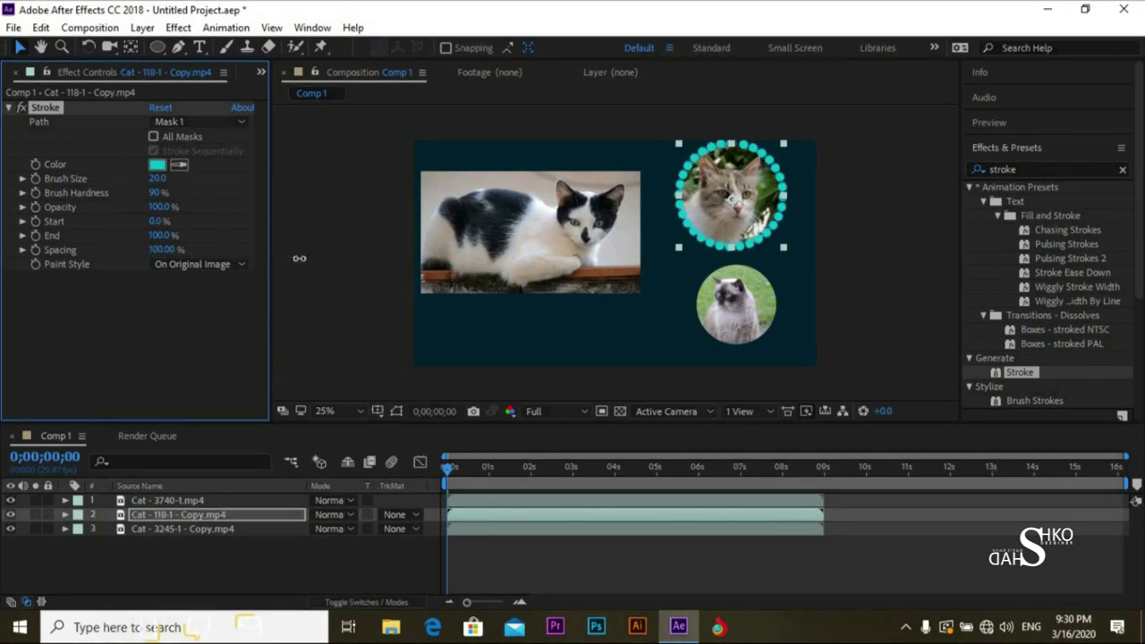
key(space)
key(space)
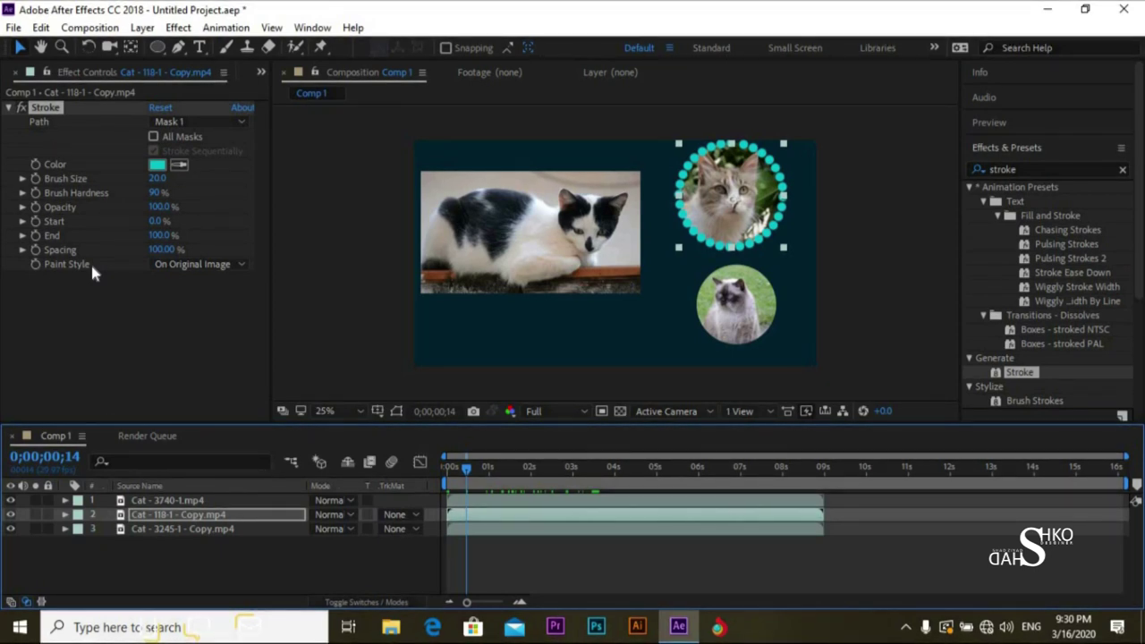
Try the On Transparent and Reveal Original Image paint styles for the circular clip's stroke, and restore On Original Image
click(166, 266)
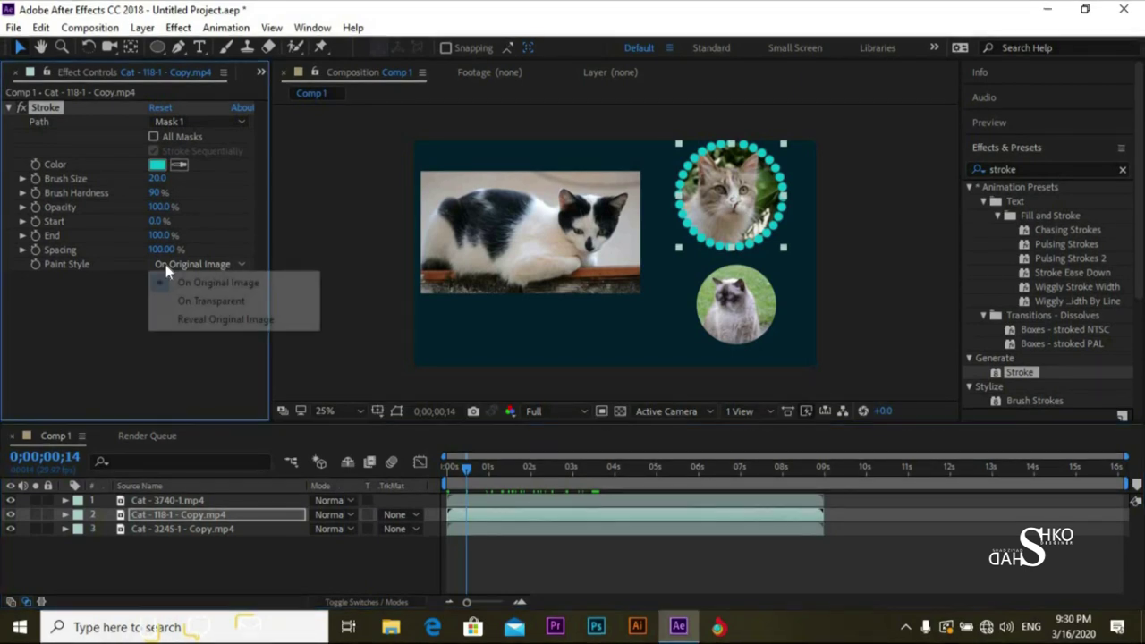
click(196, 303)
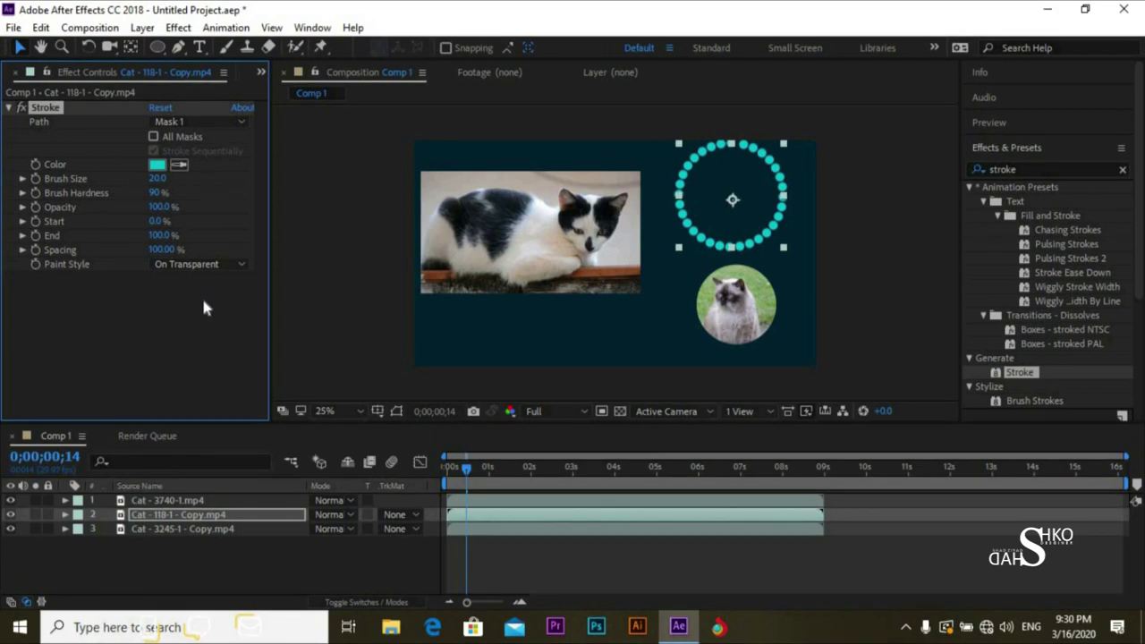
click(204, 265)
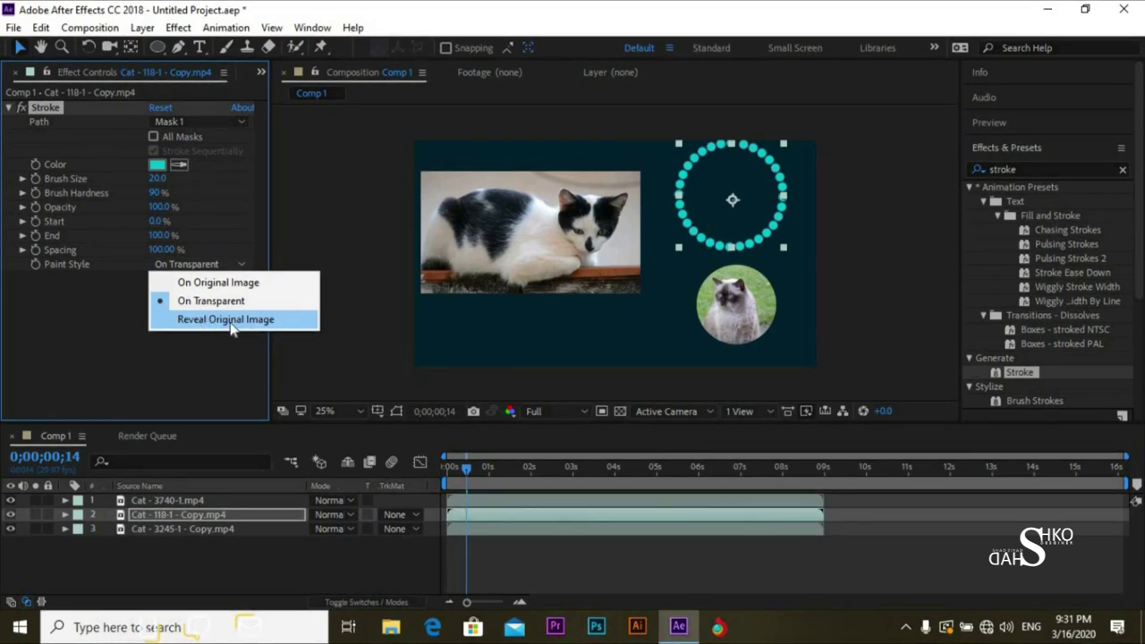
click(231, 326)
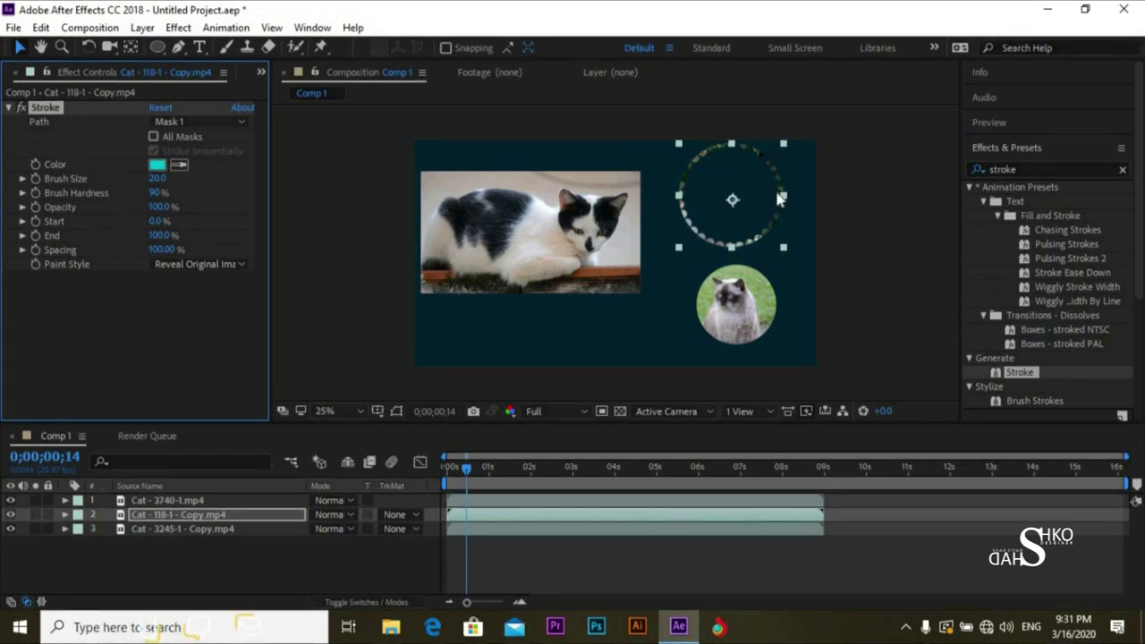
click(590, 271)
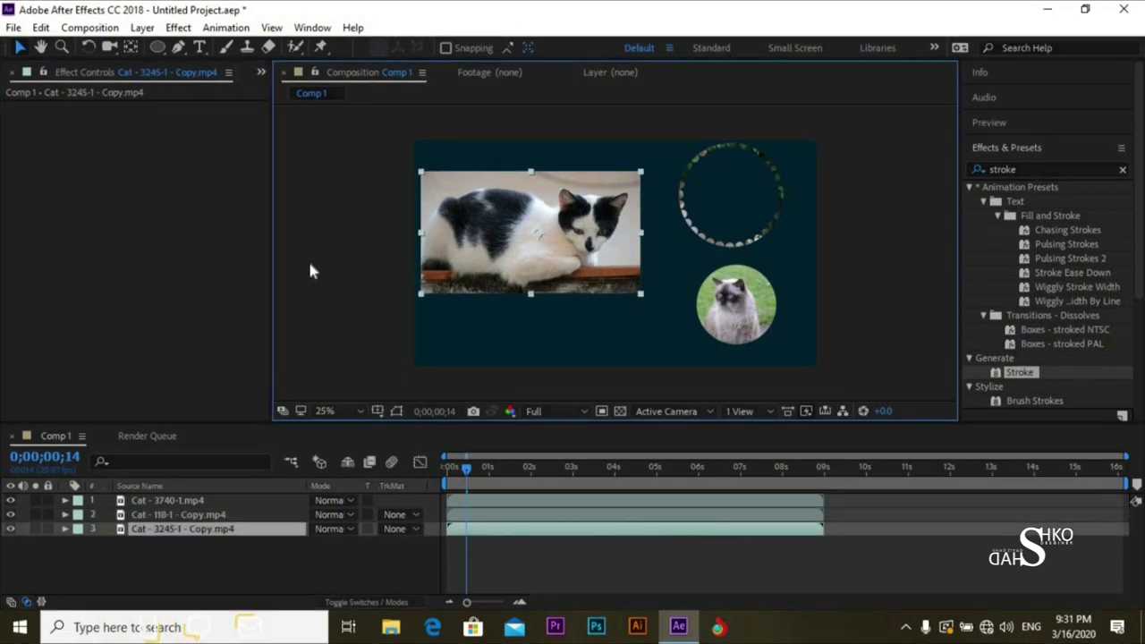
click(214, 514)
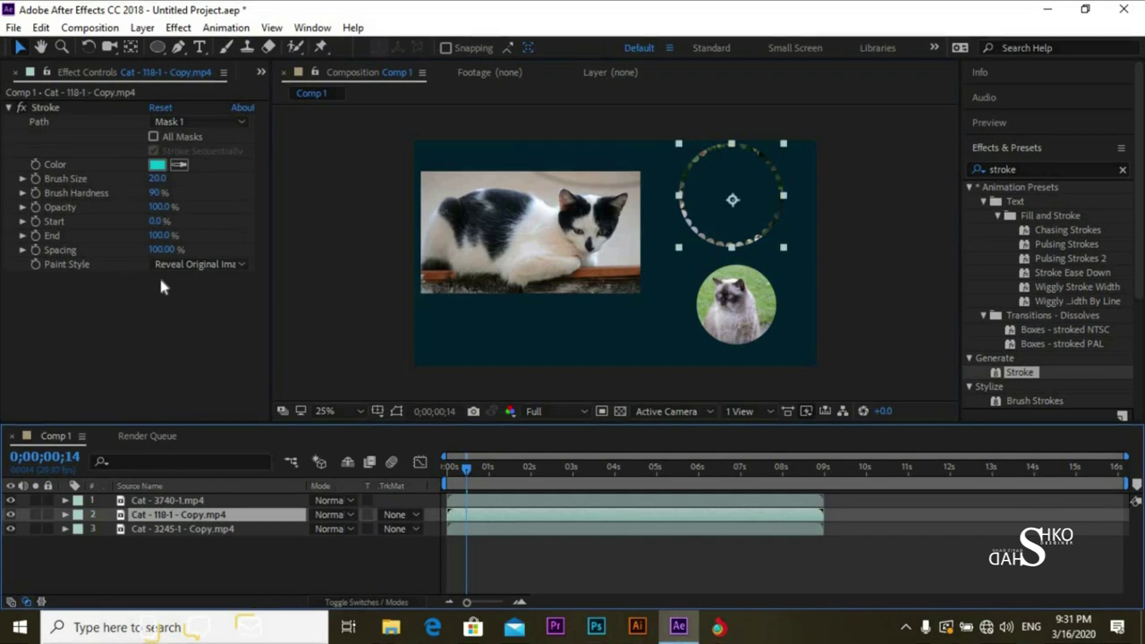
click(170, 263)
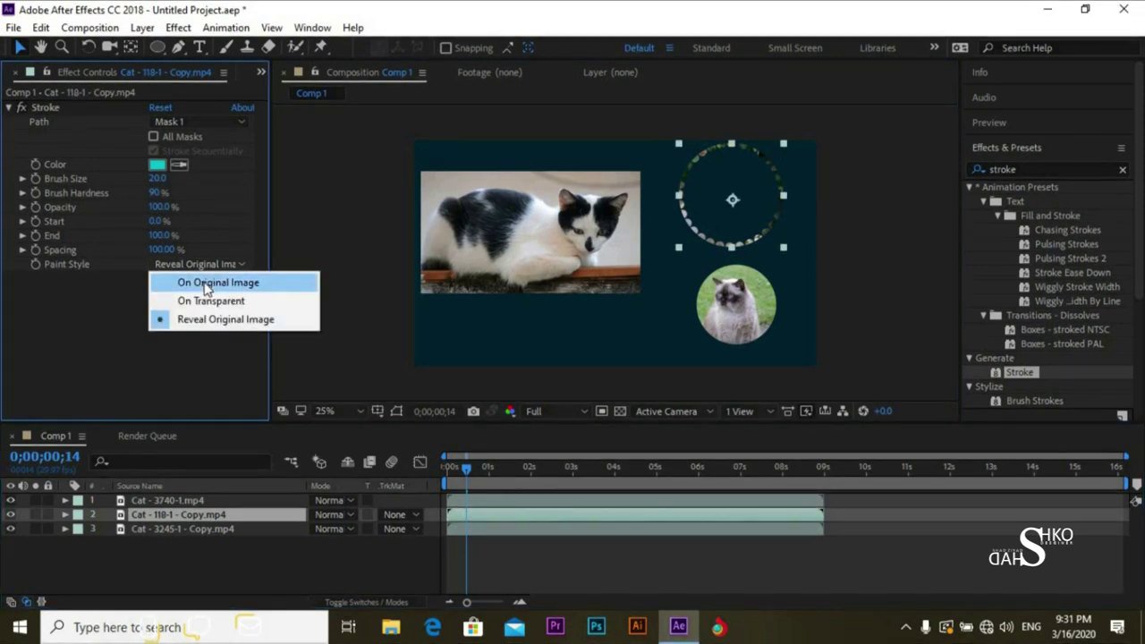
click(205, 283)
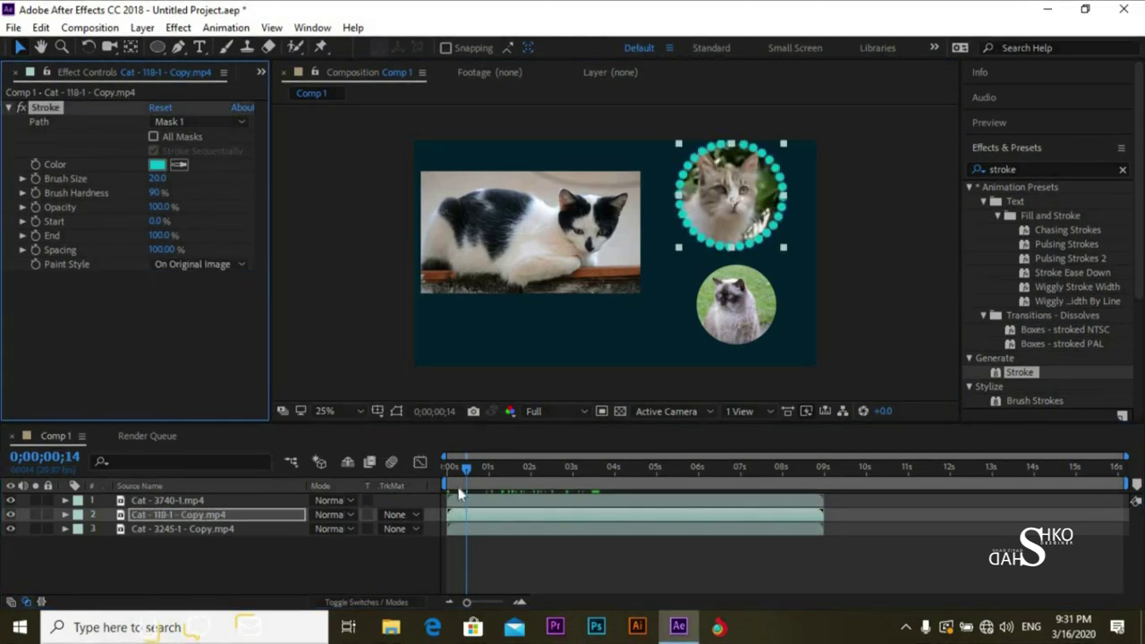
At the start of the composition, apply the Fill effect to the Cat - 3245-1 - Copy.mp4 layer with Mask 1 as the fill mask
drag(465, 465, 400, 464)
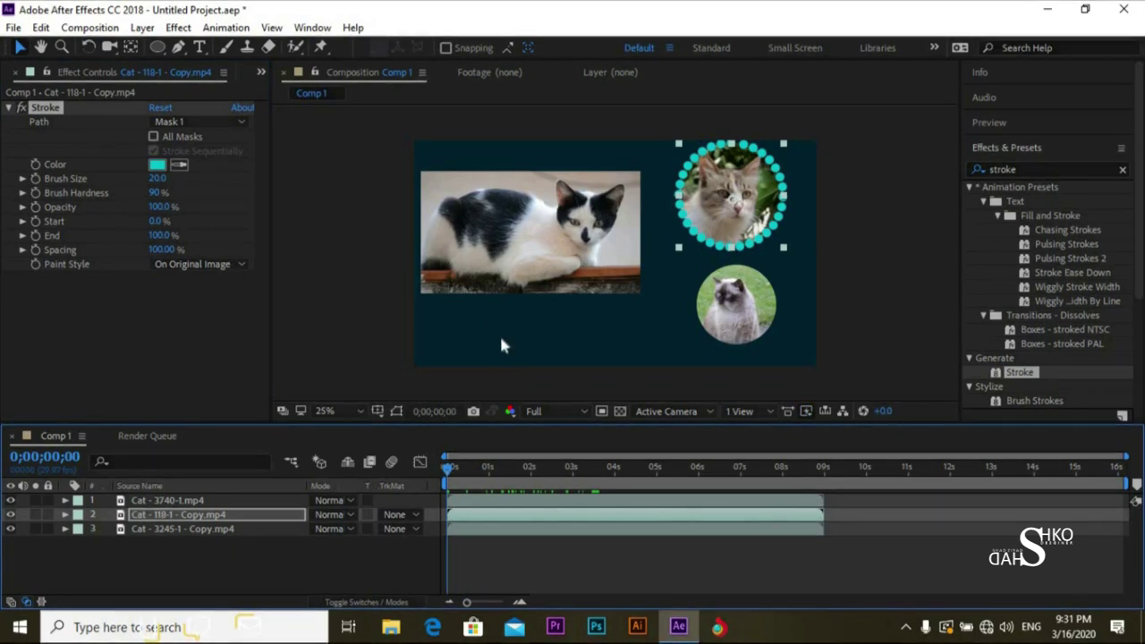
click(529, 281)
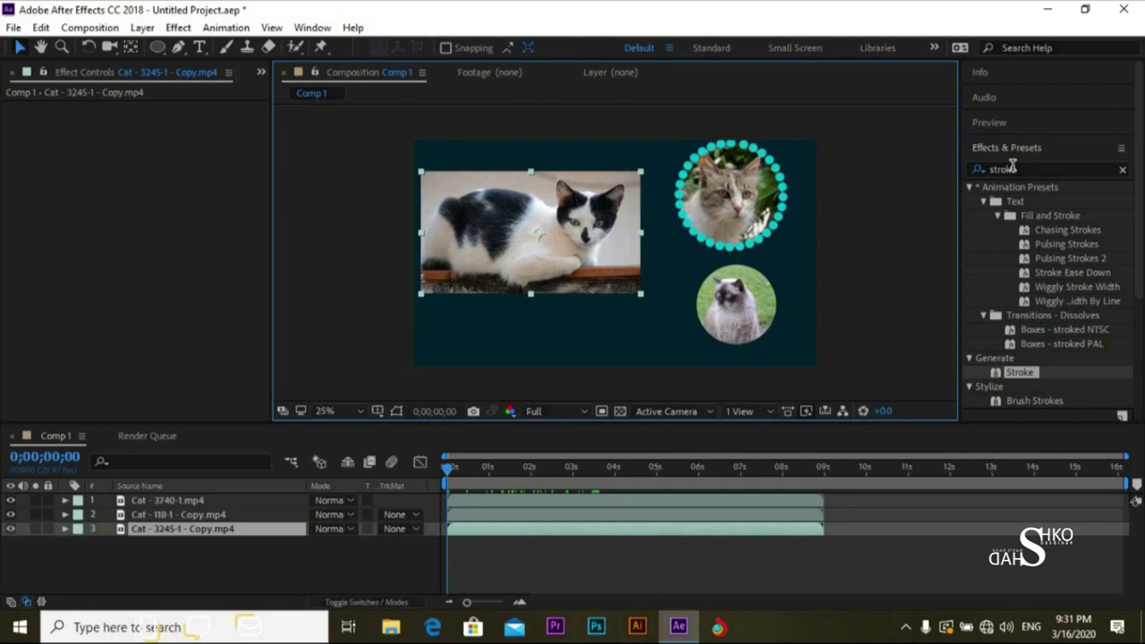
click(1122, 170)
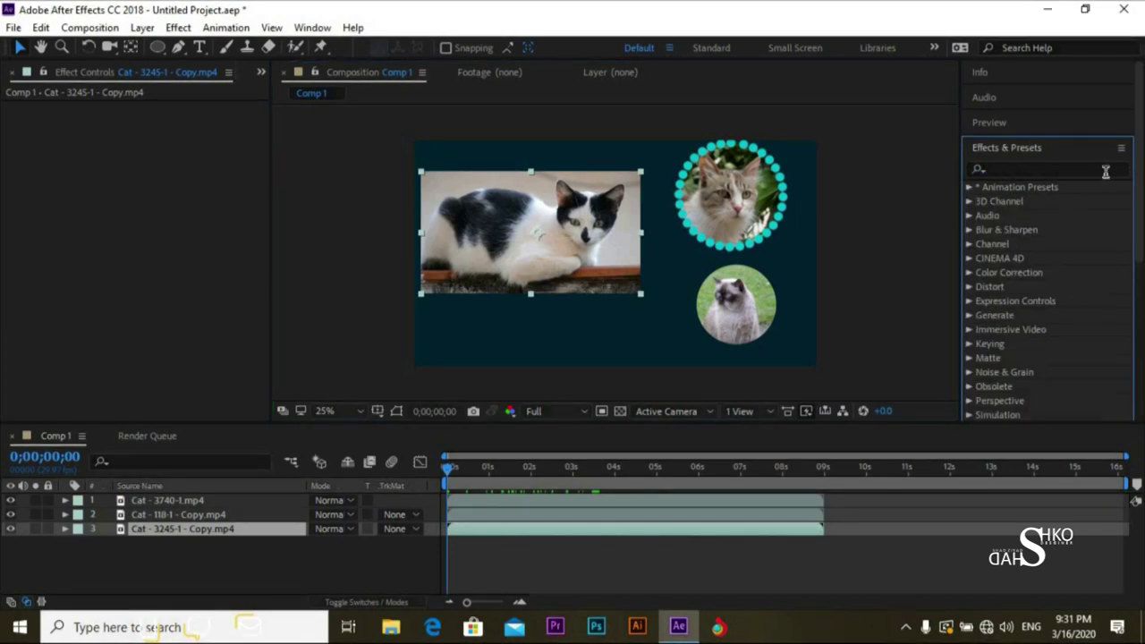
click(1095, 170)
text(fill)
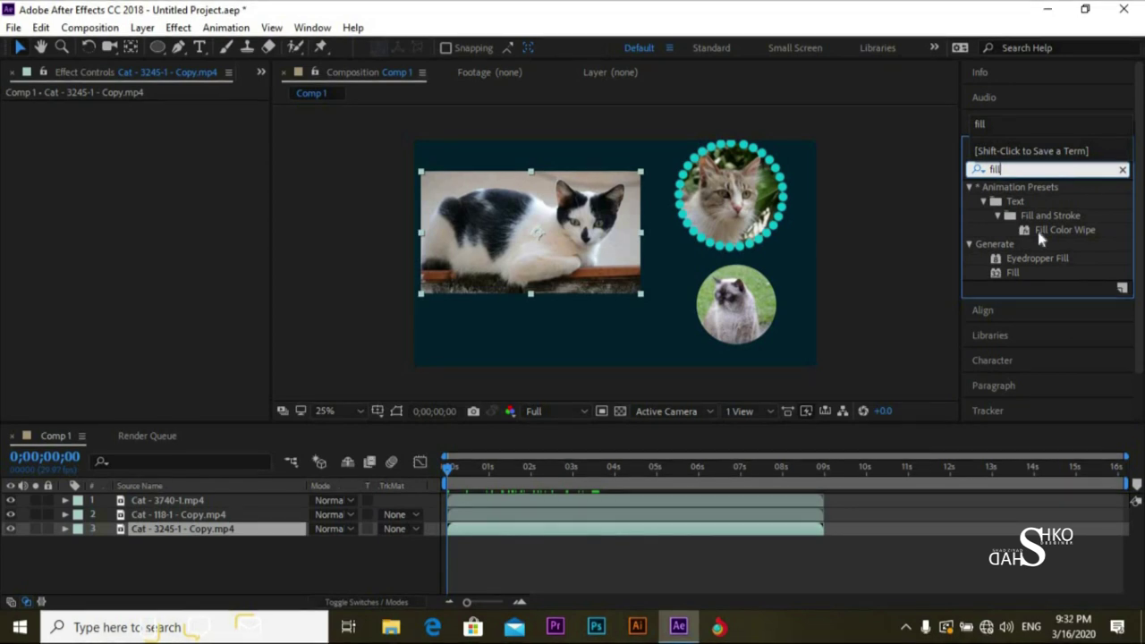
drag(1011, 271, 221, 528)
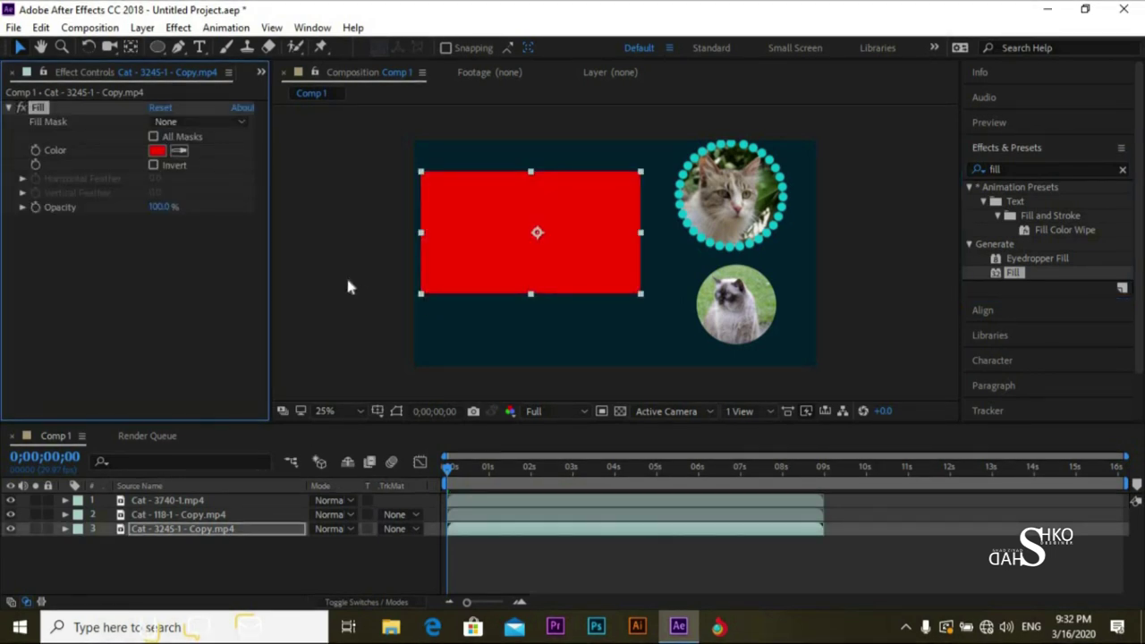
click(161, 122)
click(184, 164)
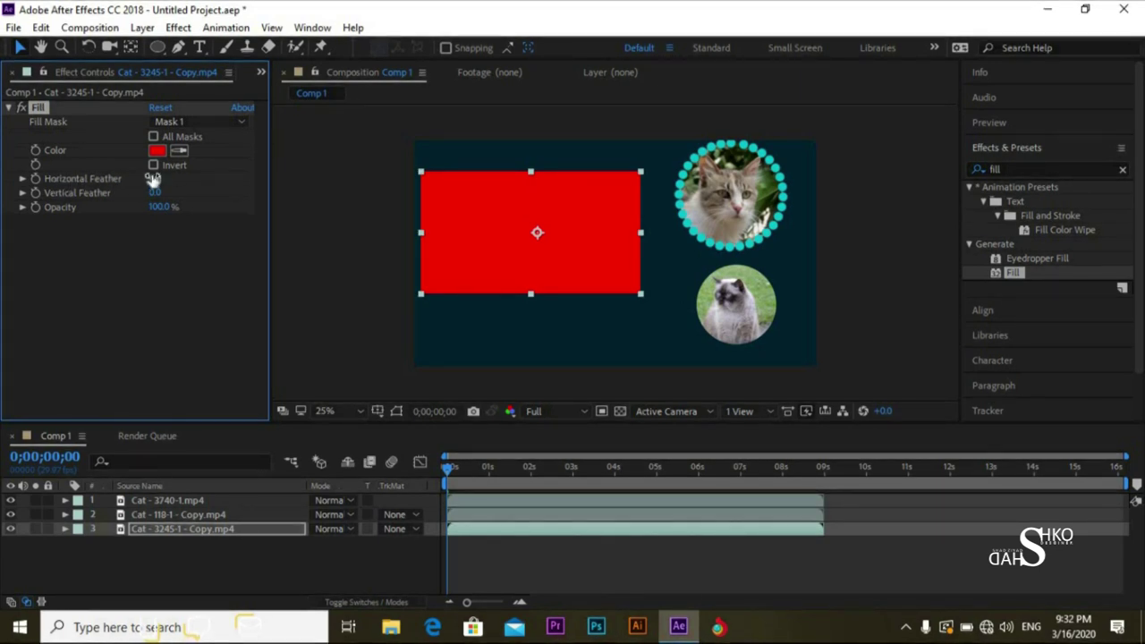
Try a Horizontal Feather of 22.7, a Vertical Feather of 36.9 and 65% Opacity on the Fill effect, and undo these adjustments
drag(155, 179, 246, 179)
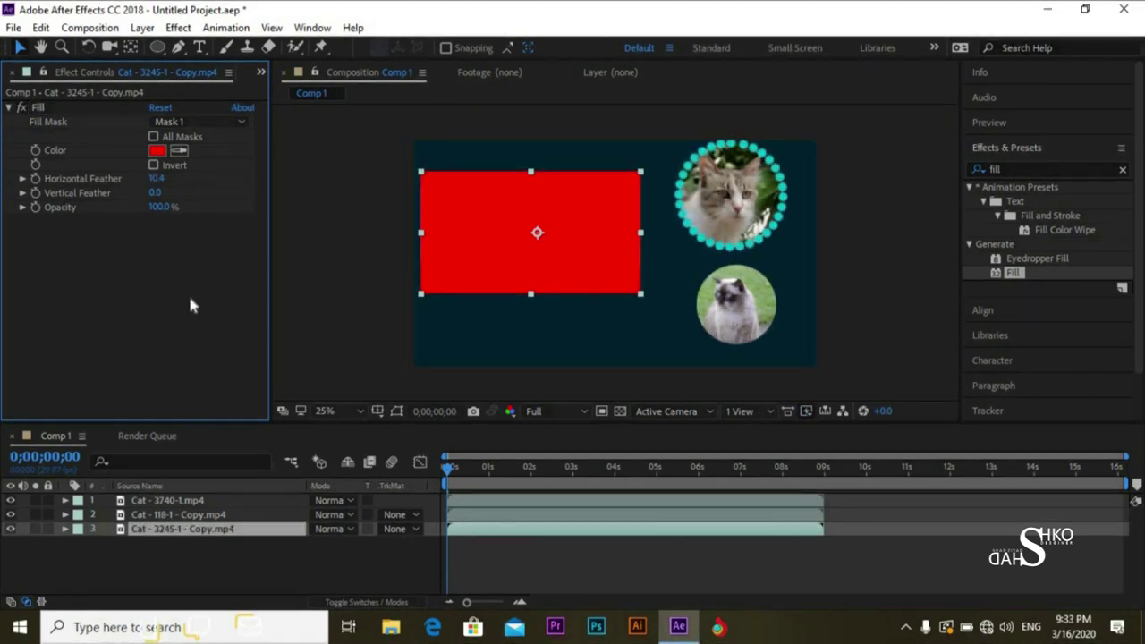
drag(155, 194, 465, 188)
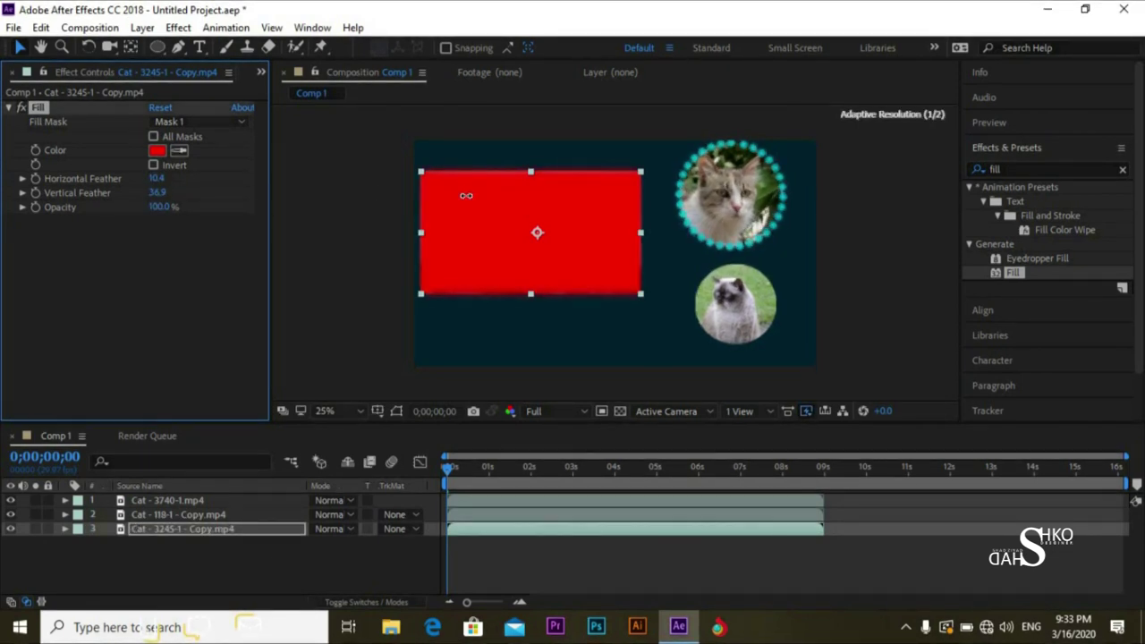
click(364, 329)
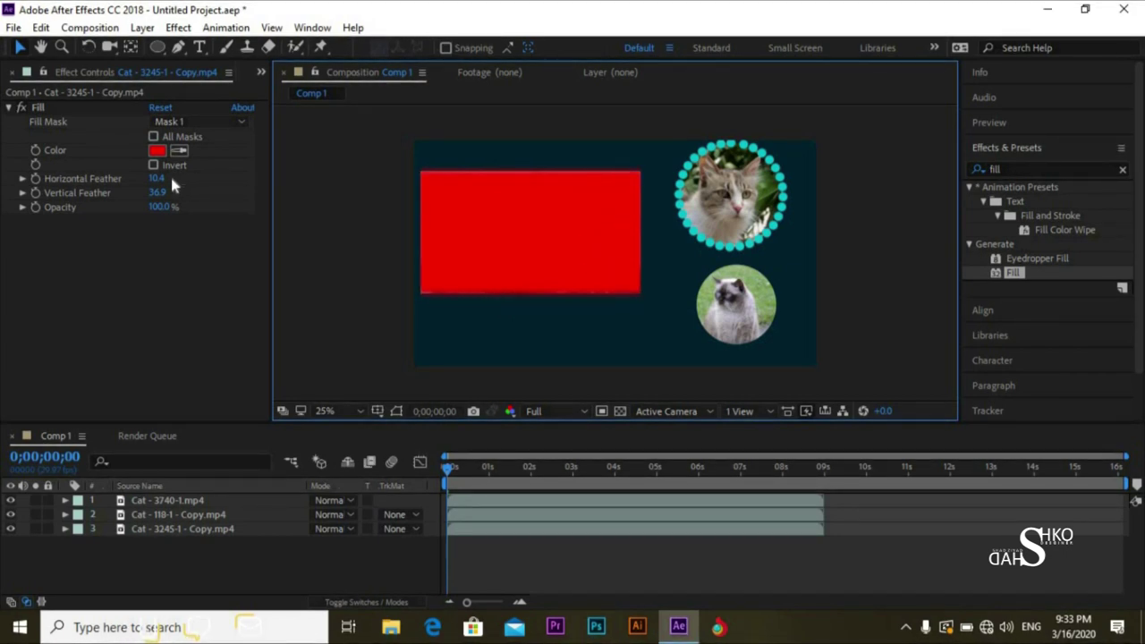
drag(159, 179, 243, 190)
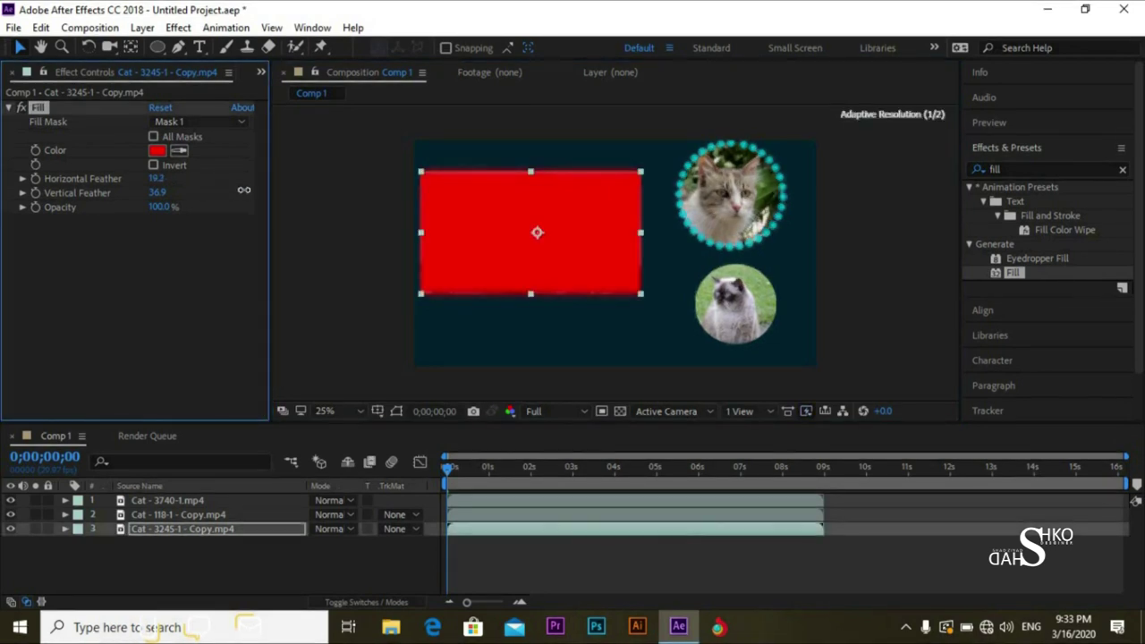
click(312, 205)
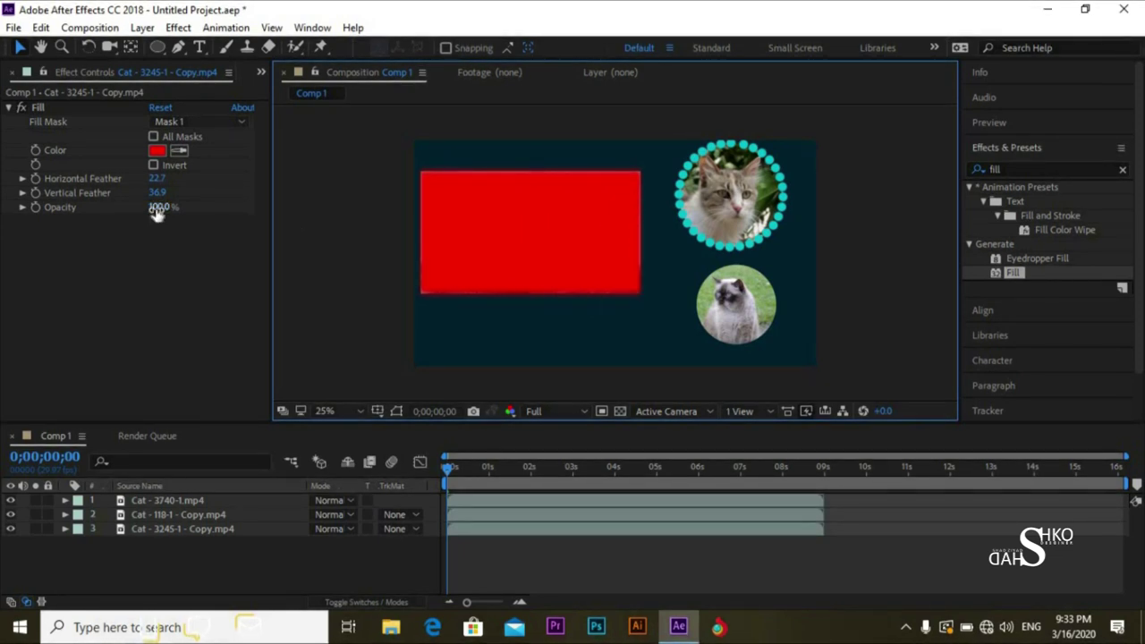
mouse_move(157, 208)
mouse_down()
mouse_move(134, 209)
mouse_move(156, 212)
mouse_move(140, 218)
mouse_up()
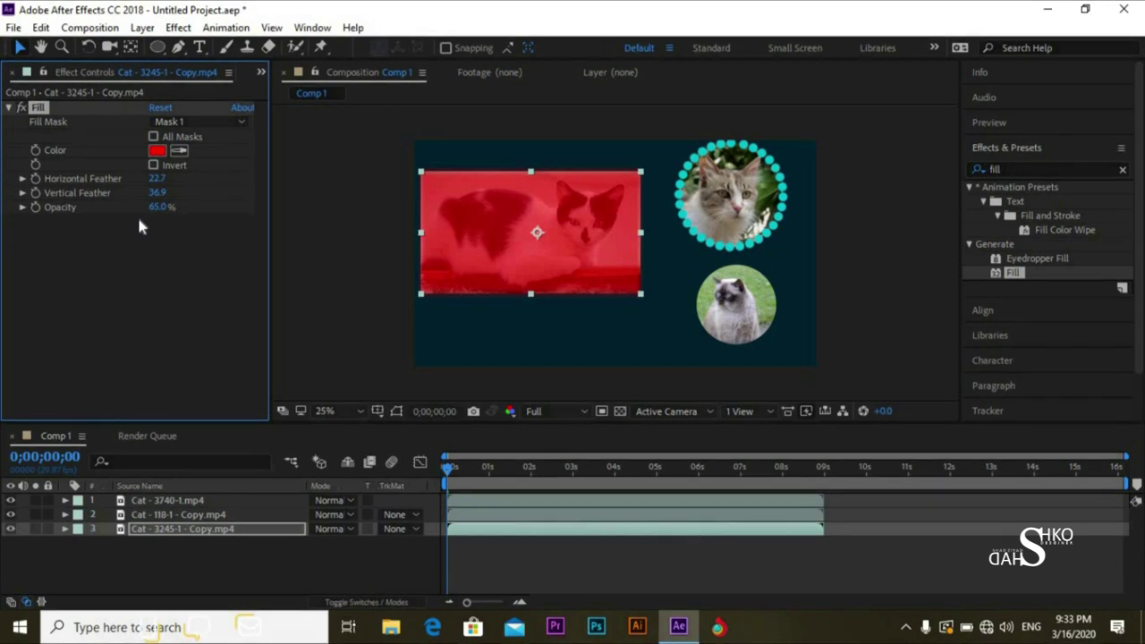
key(ctrl+z)
key(ctrl+z)
key(ctrl+z)
key(ctrl+z)
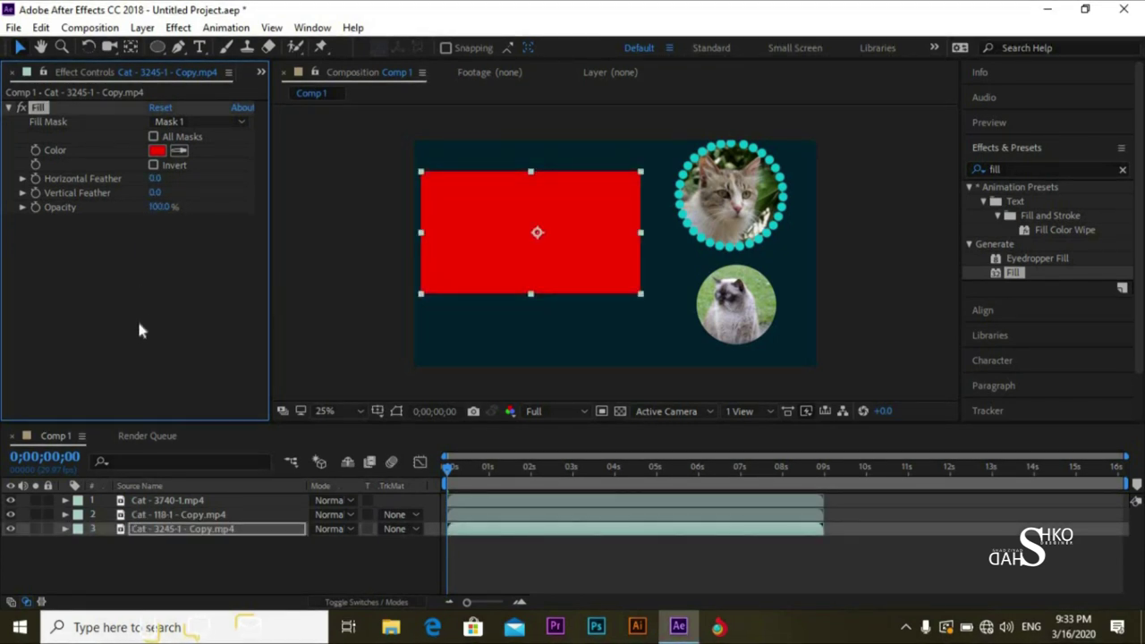
Draw two small rectangular masks side by side on the red-filled clip with the Rectangle tool, and collapse the layer's mask list
click(157, 47)
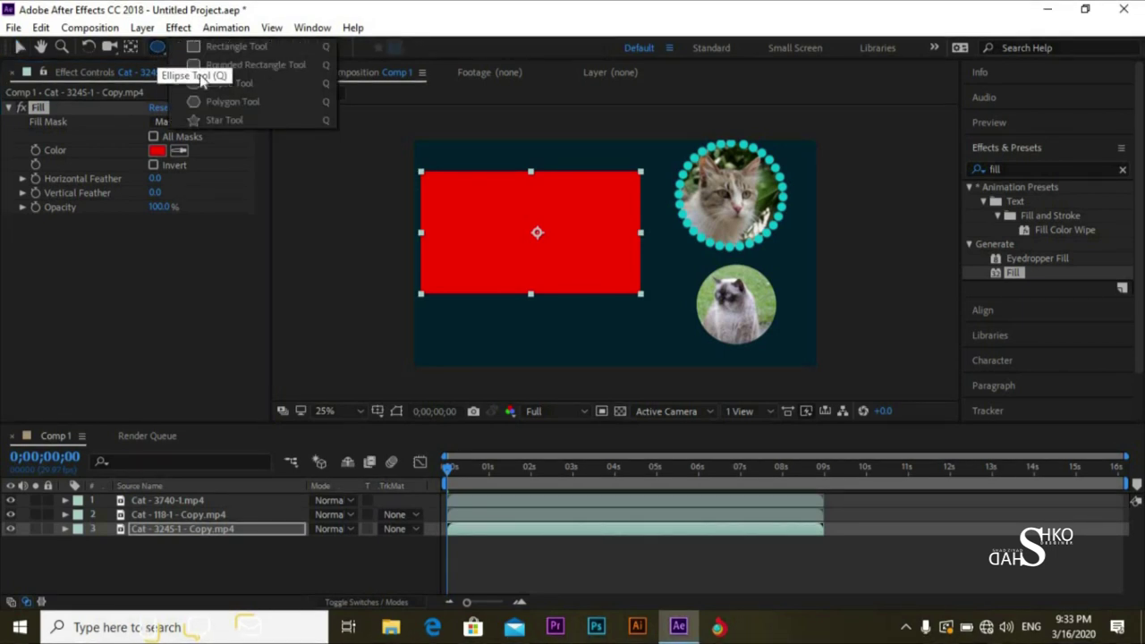
click(210, 48)
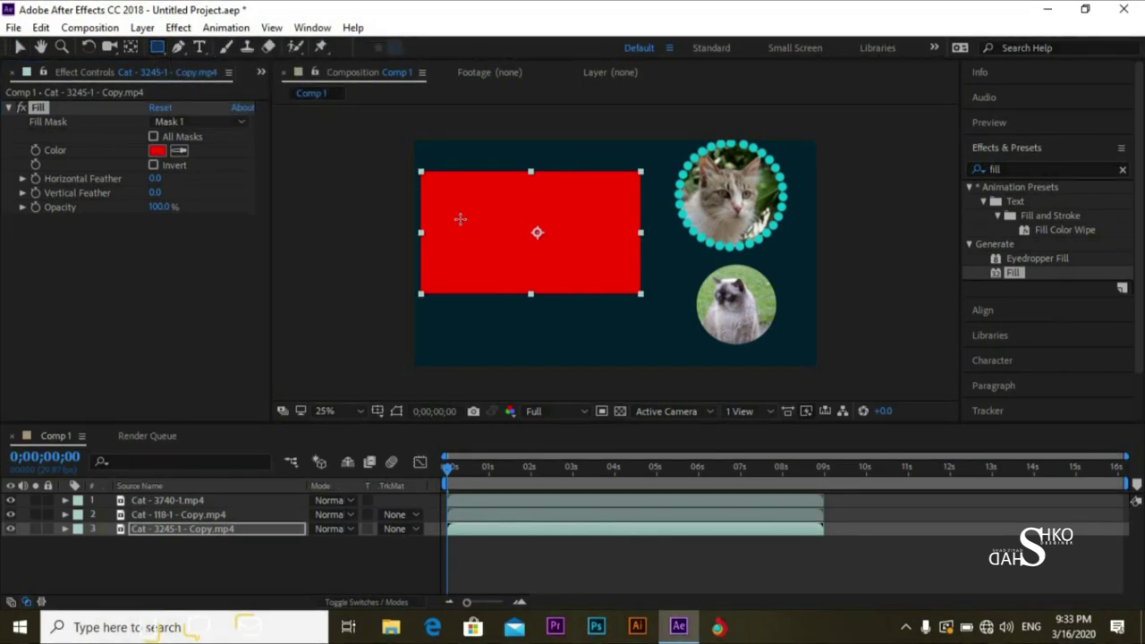
drag(447, 203, 498, 254)
drag(534, 199, 610, 273)
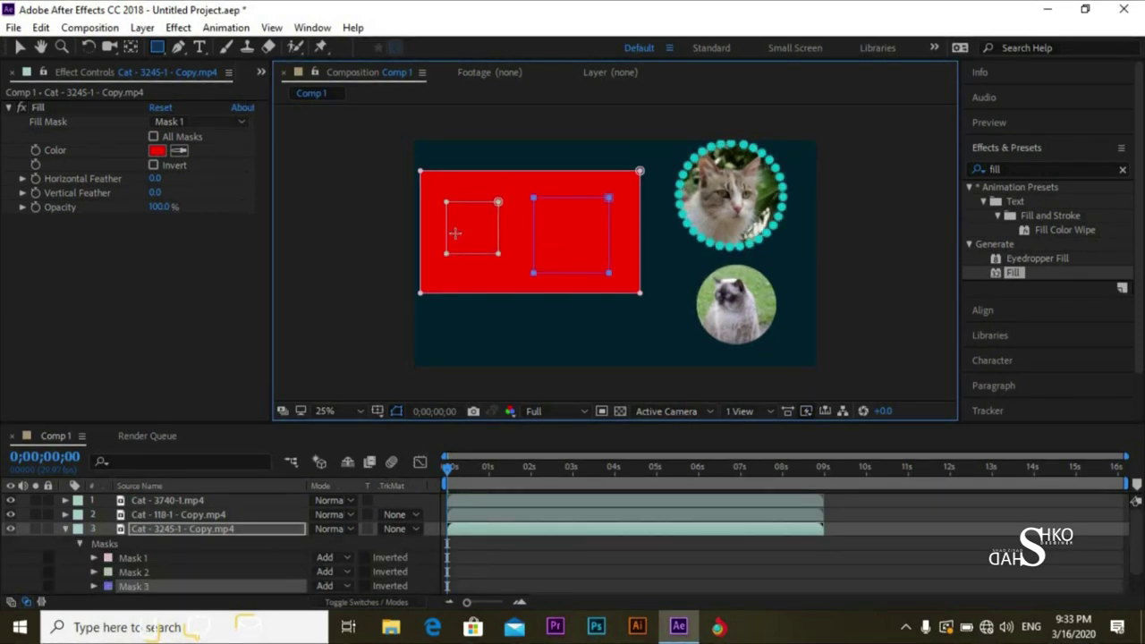
click(67, 535)
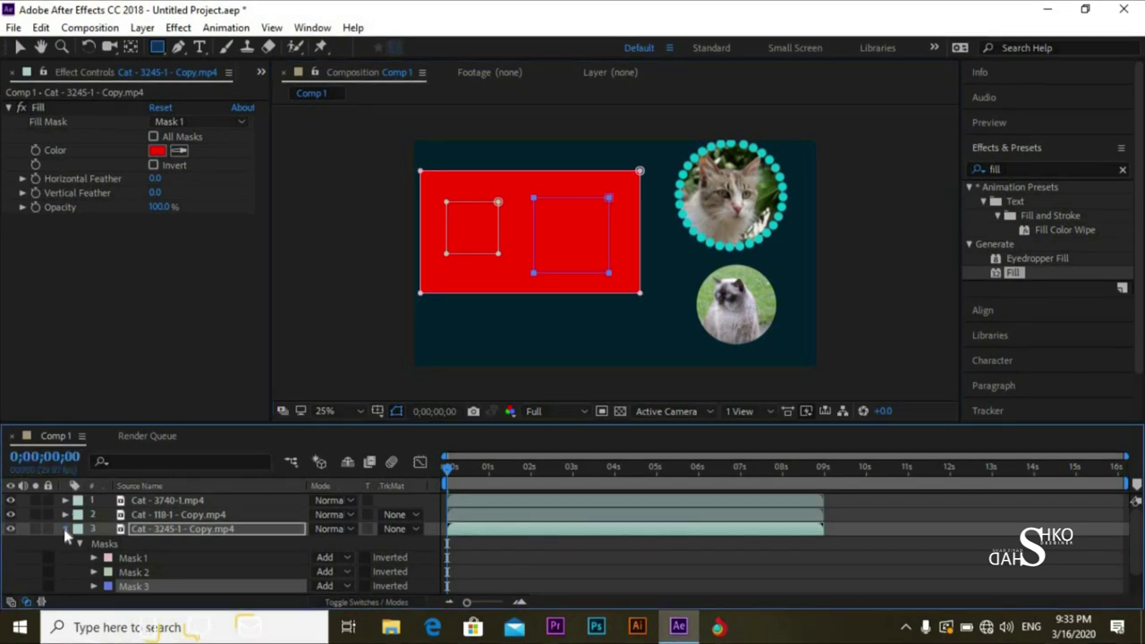
click(65, 531)
Set the Fill effect's fill mask to Mask 2
click(213, 126)
click(202, 182)
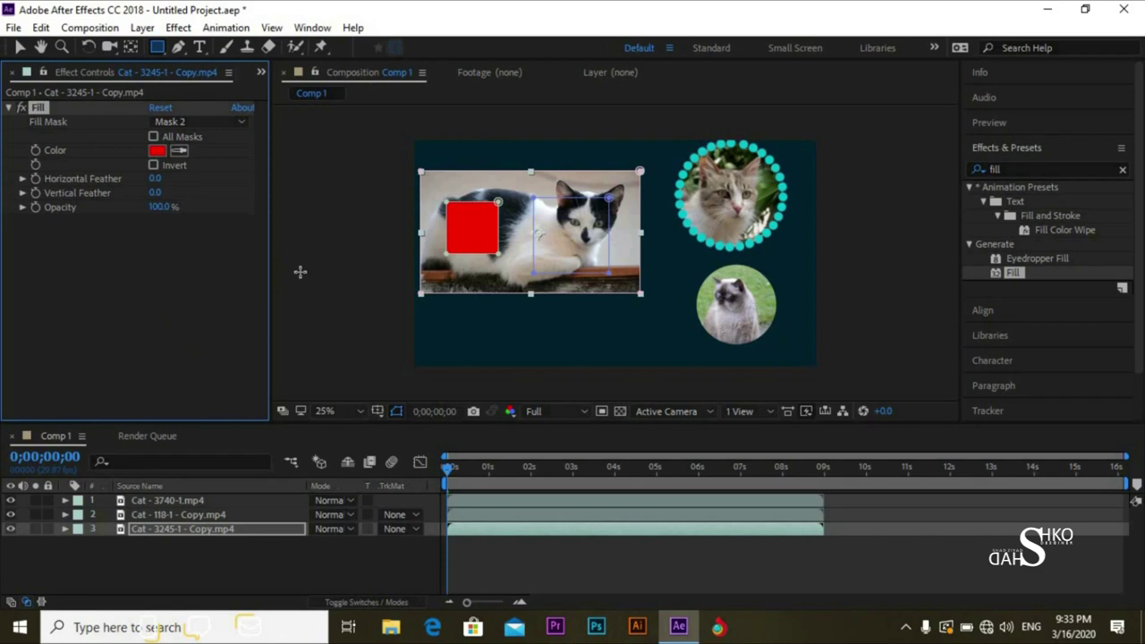
key(ctrl+Right)
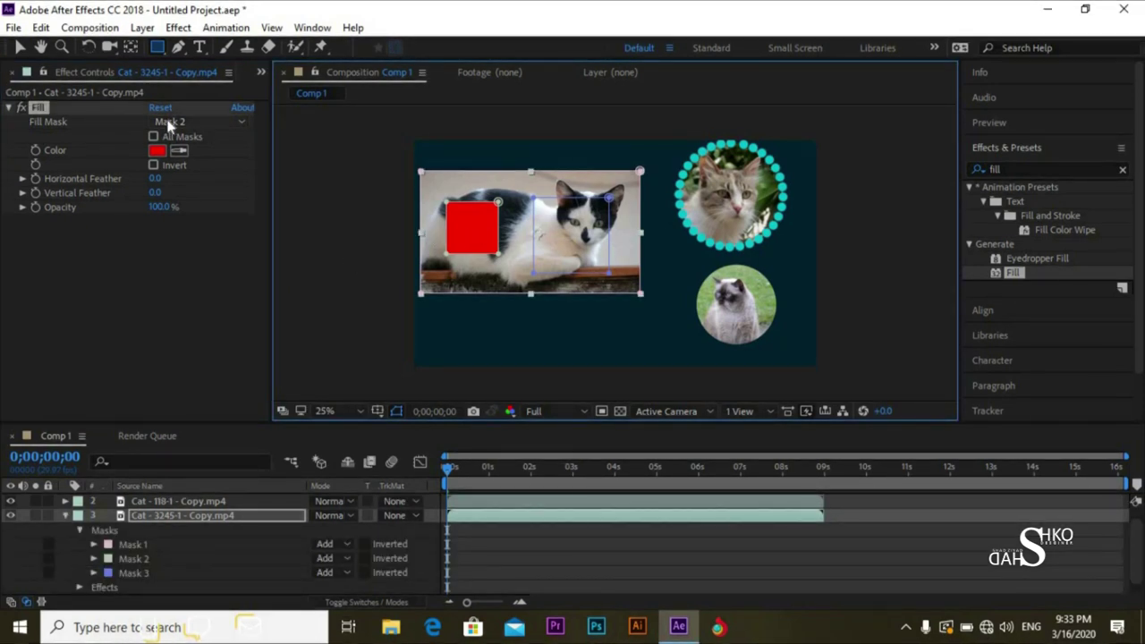
Try the Fill effect's Invert option on Mask 2, turn it off again, and collapse the layer's properties
click(154, 166)
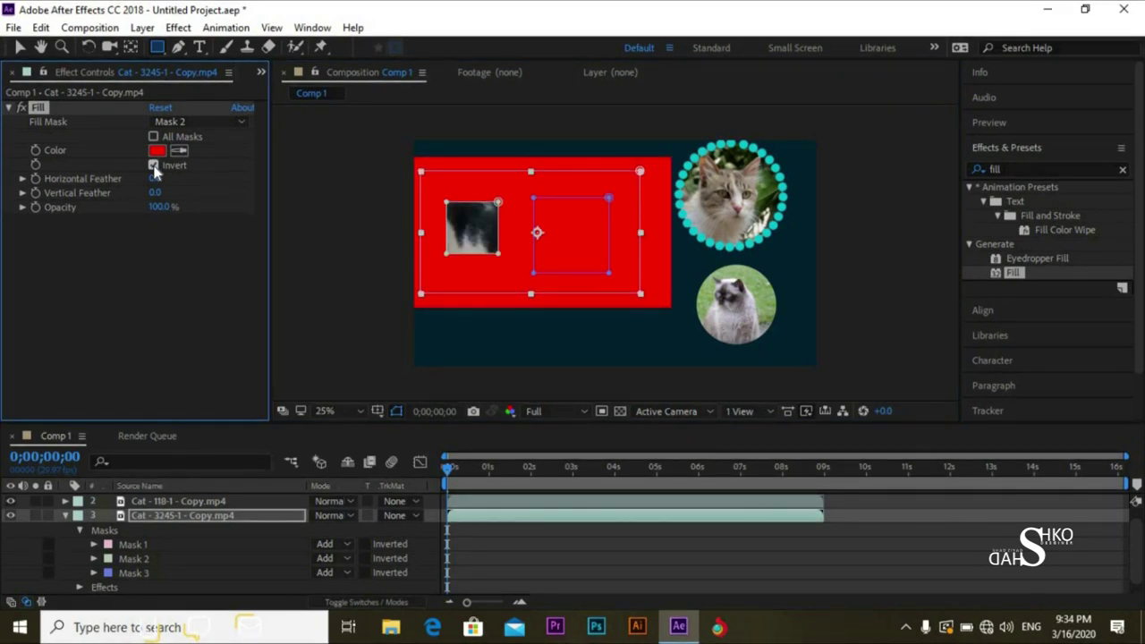
click(154, 166)
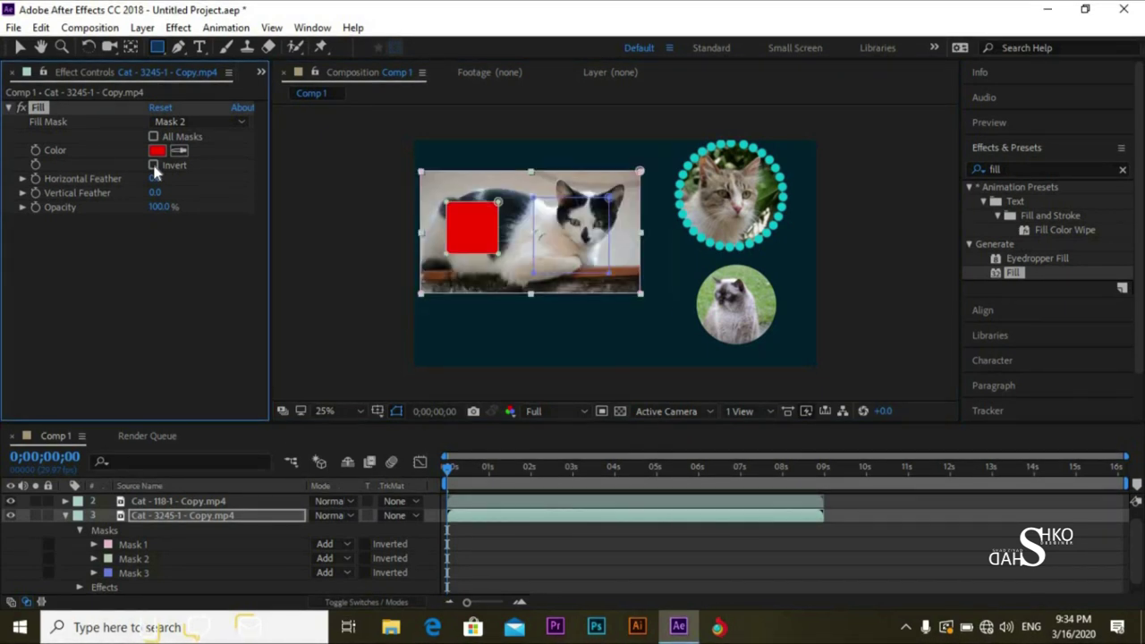
click(66, 517)
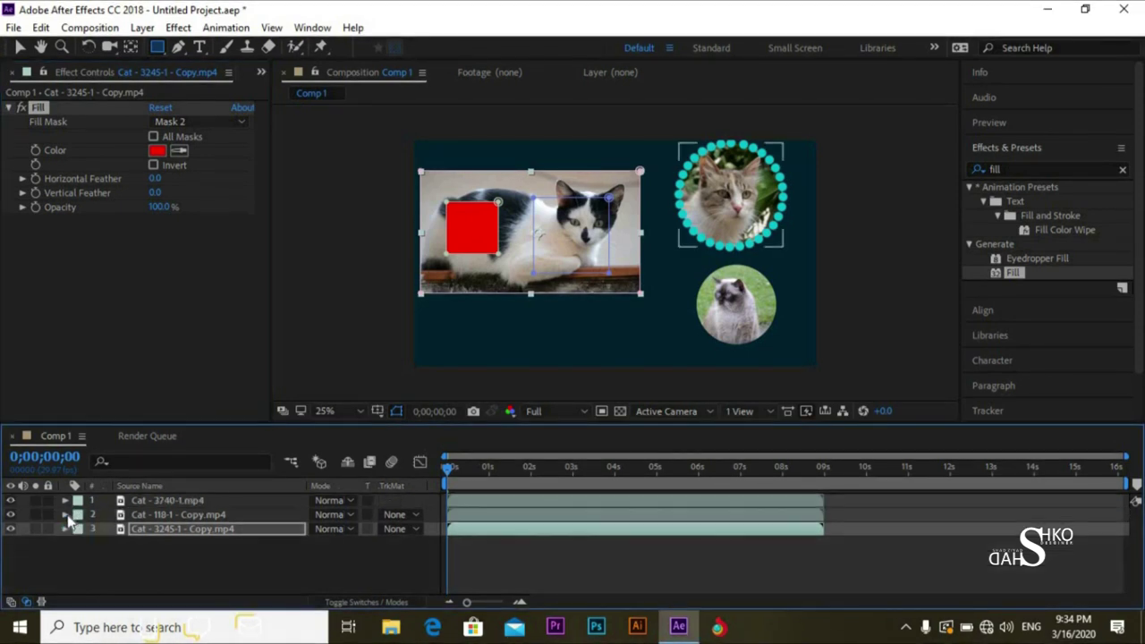
click(140, 285)
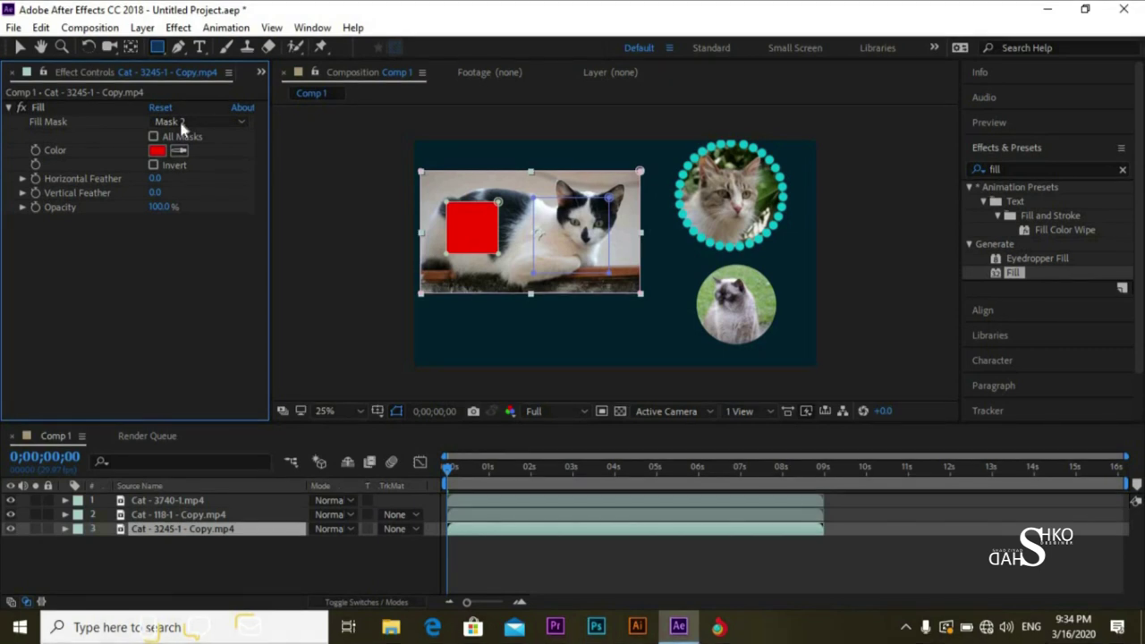
Change the Fill effect's color to blue (0048FF)
click(157, 150)
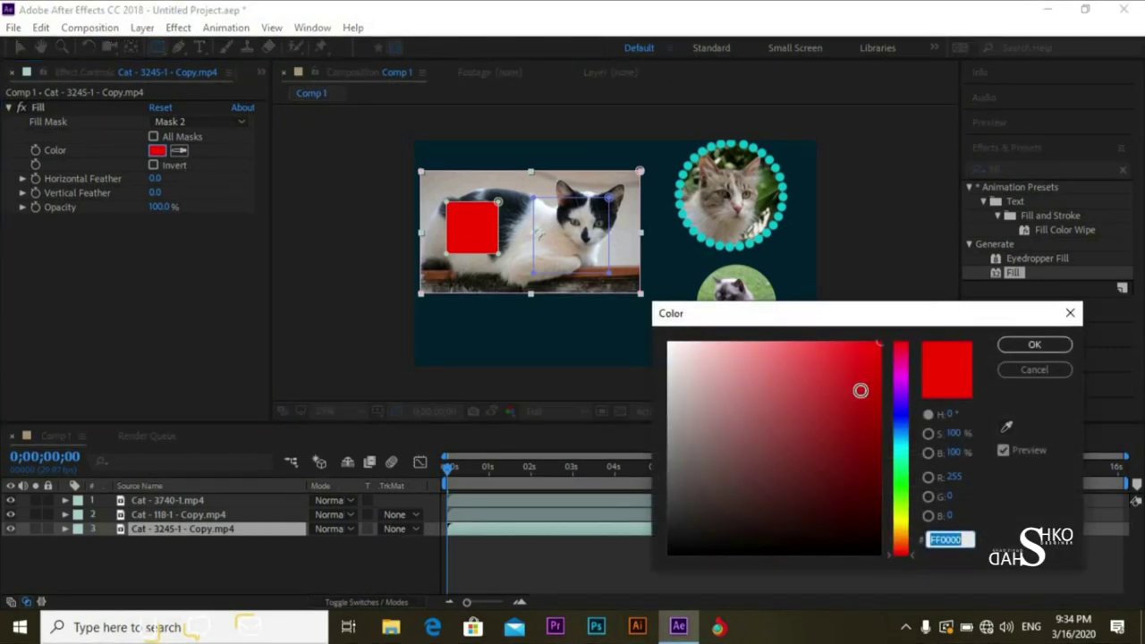
click(899, 421)
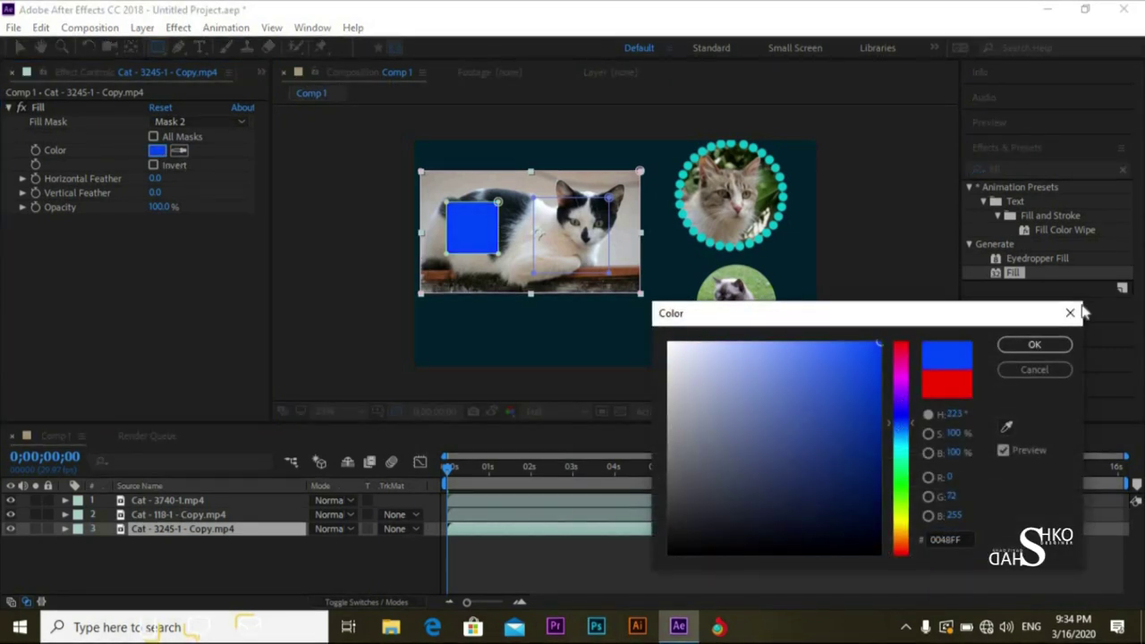
click(1045, 347)
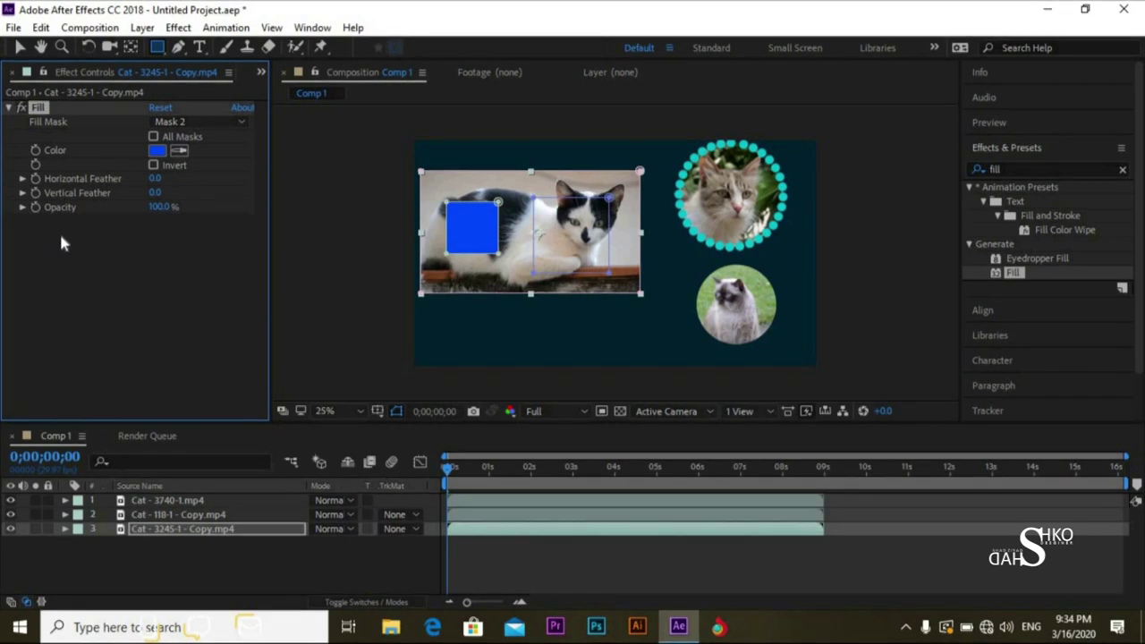
Find the Scribble effect, apply it to the Cat - 3740-1.mp4 layer, and collapse the layer's properties
click(134, 499)
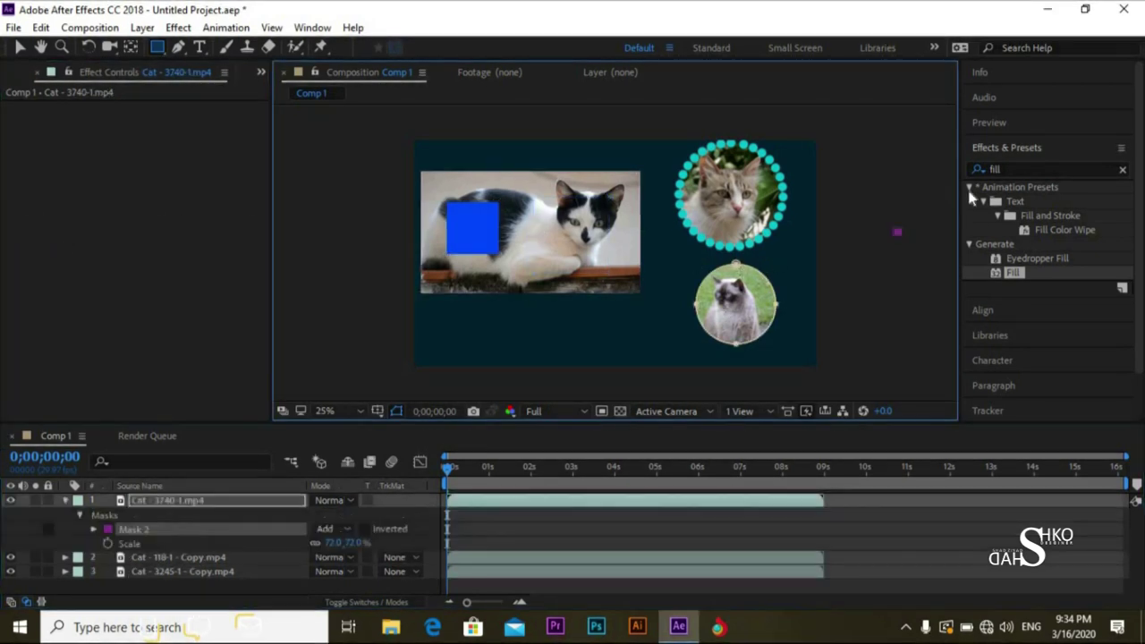
key(m)
key(shift+s)
click(1003, 169)
key(BackSpace)
click(973, 179)
text(s)
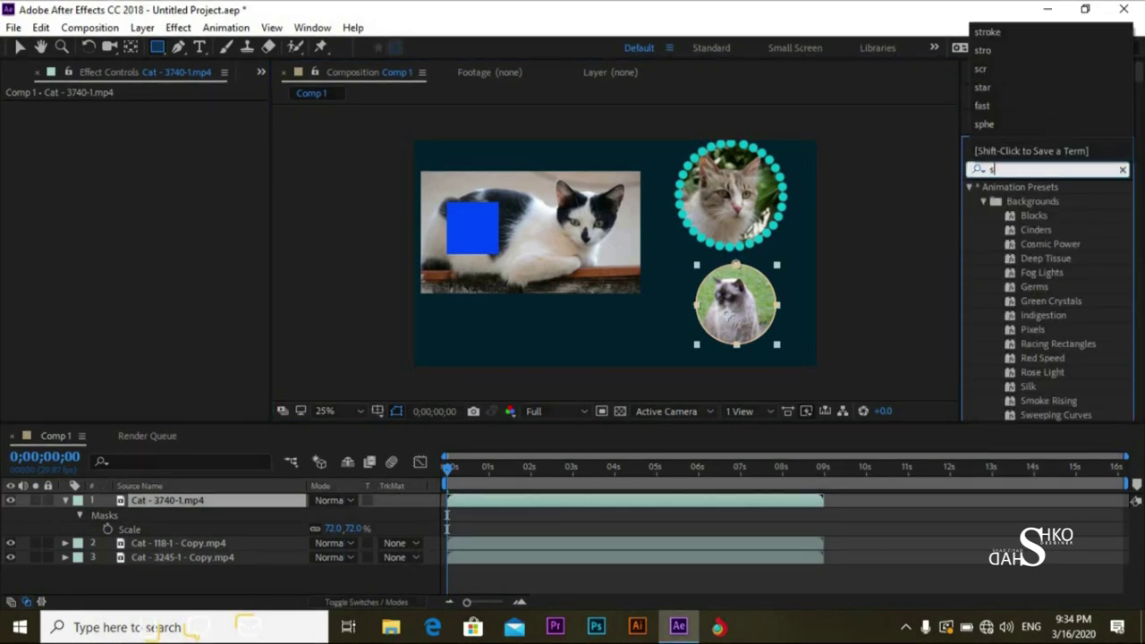
text(cribl)
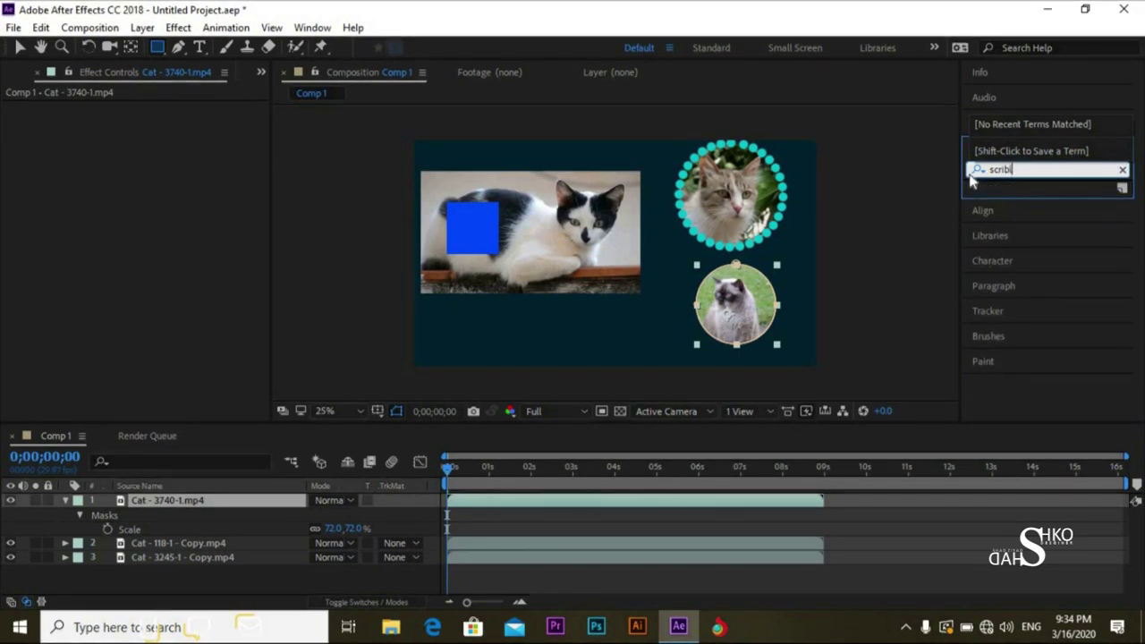
key(BackSpace)
mouse_move(1009, 201)
mouse_down()
mouse_move(624, 296)
mouse_move(287, 479)
mouse_move(222, 505)
mouse_move(218, 497)
mouse_up()
click(66, 501)
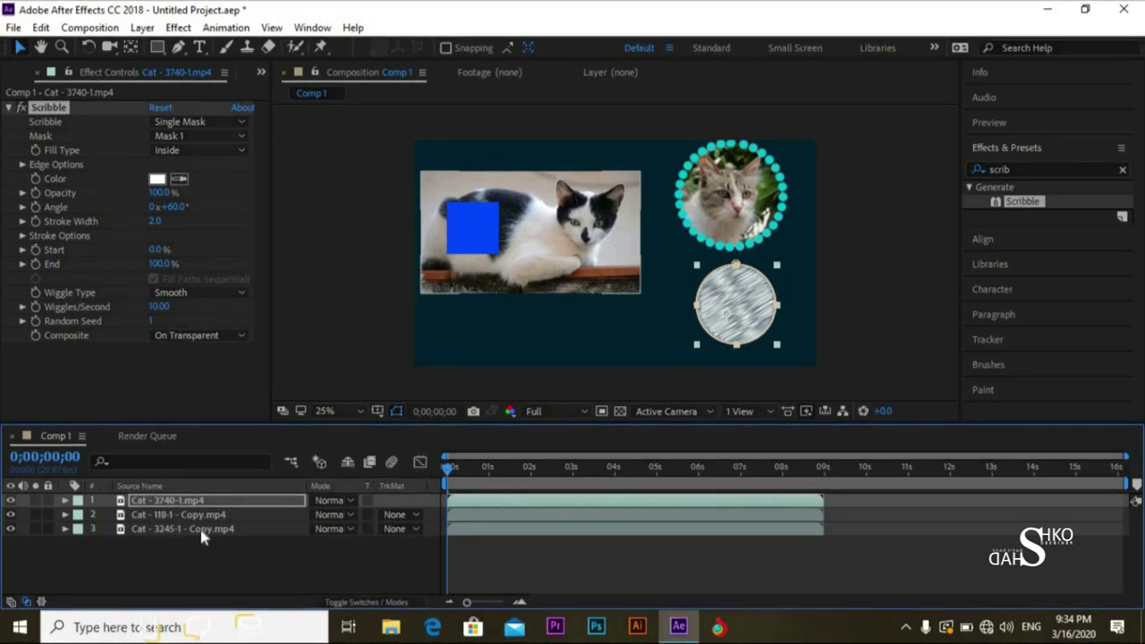
Review the Scribble effect's mask mode and mask choices, keeping Single Mask and Mask 1
click(55, 126)
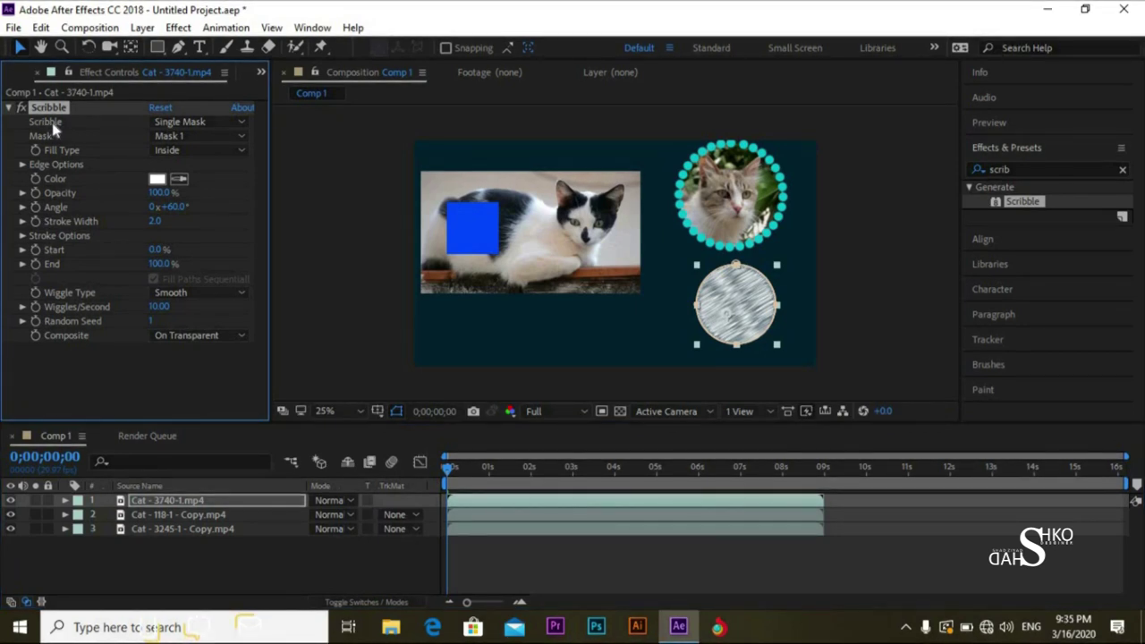
click(163, 123)
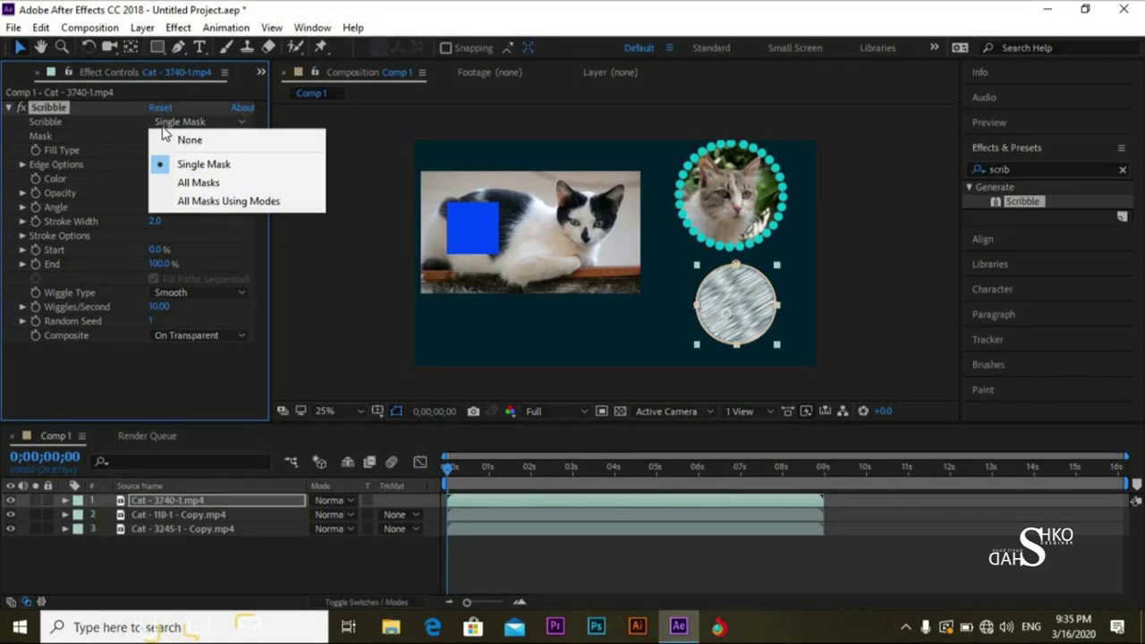
click(198, 167)
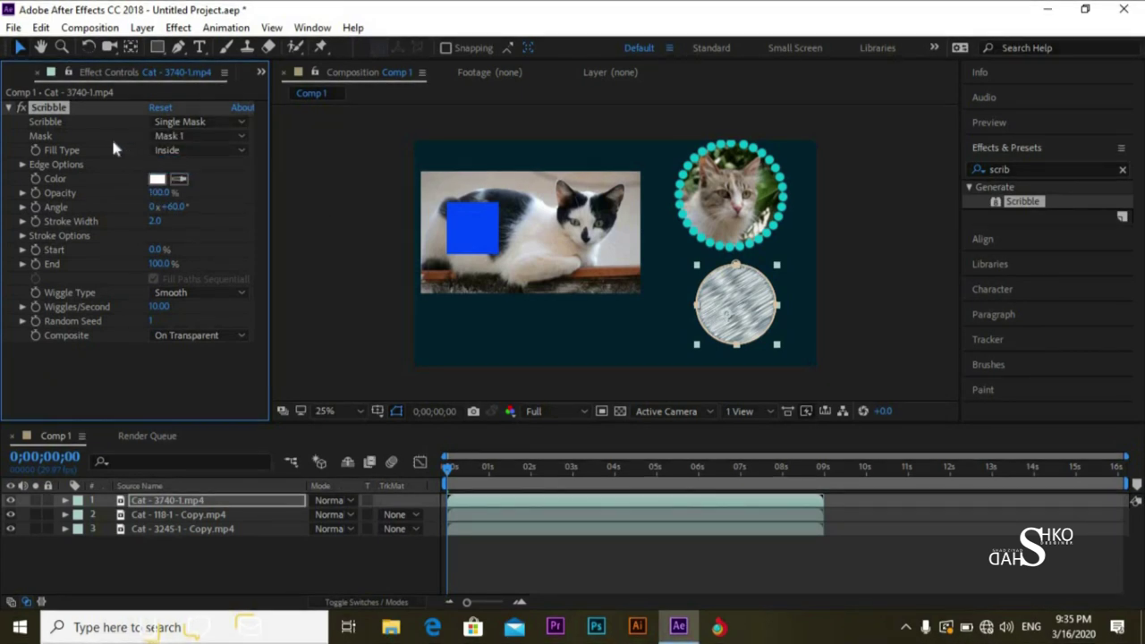
click(170, 137)
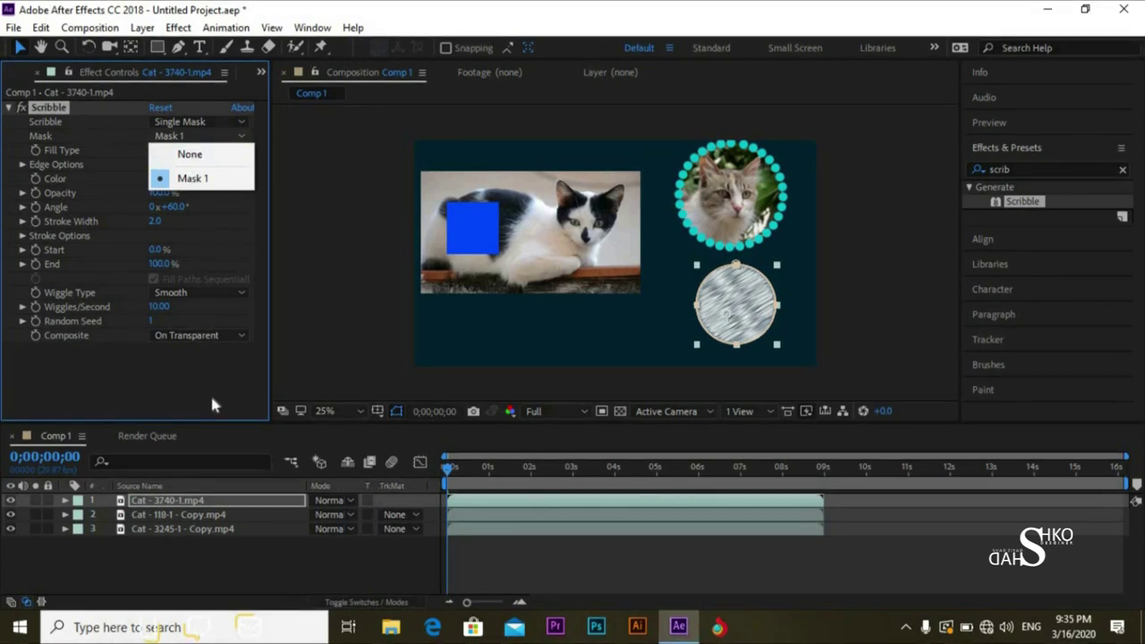
click(187, 500)
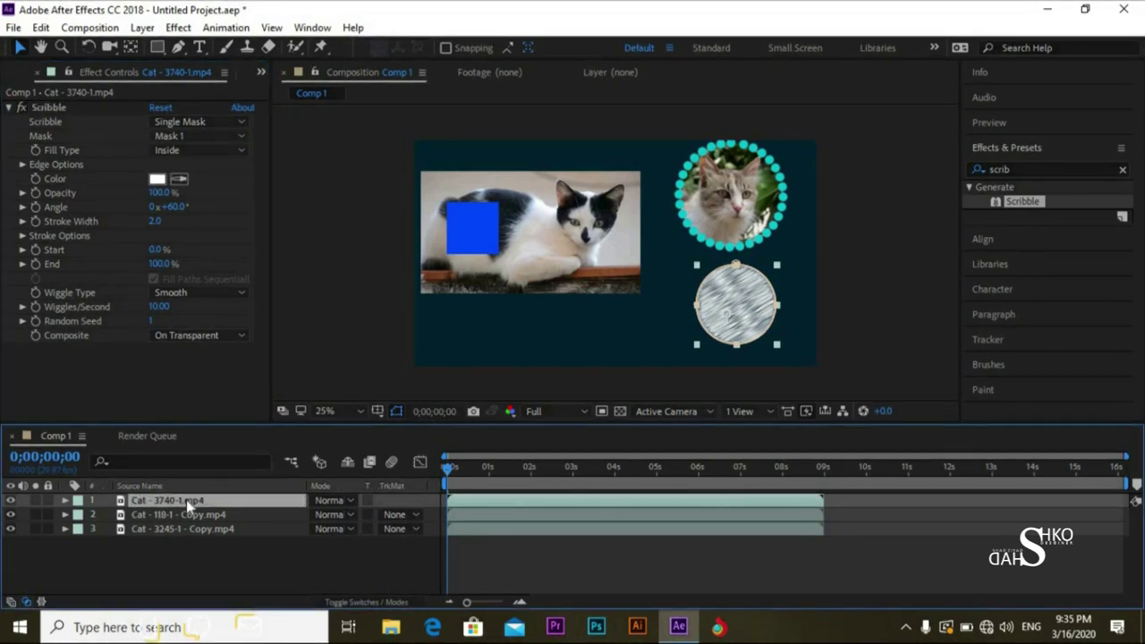
click(191, 134)
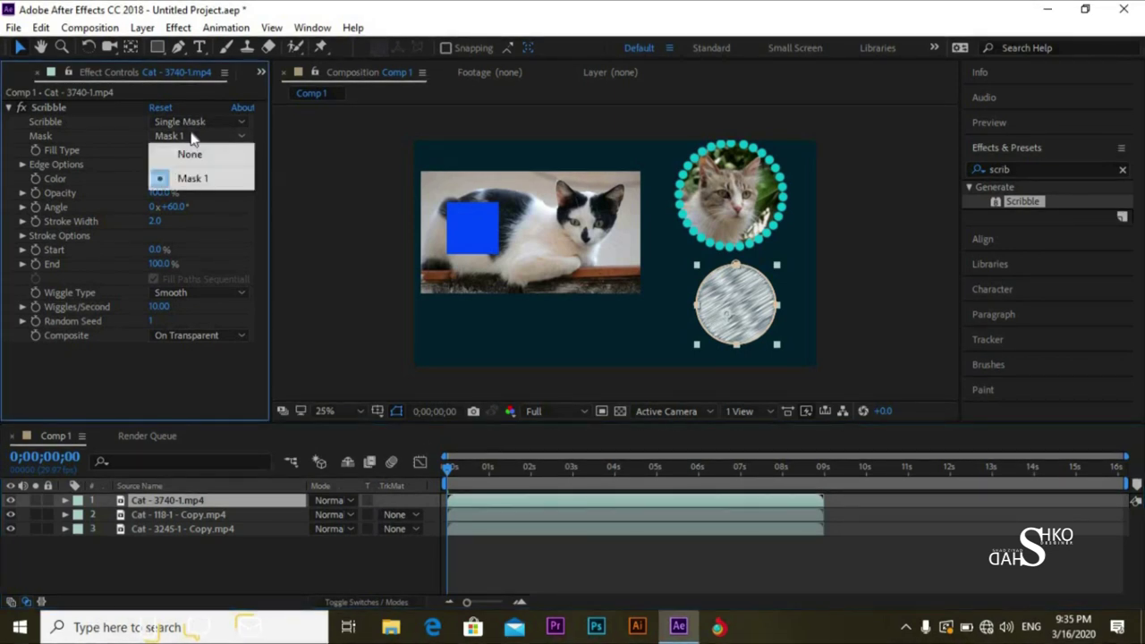
click(204, 180)
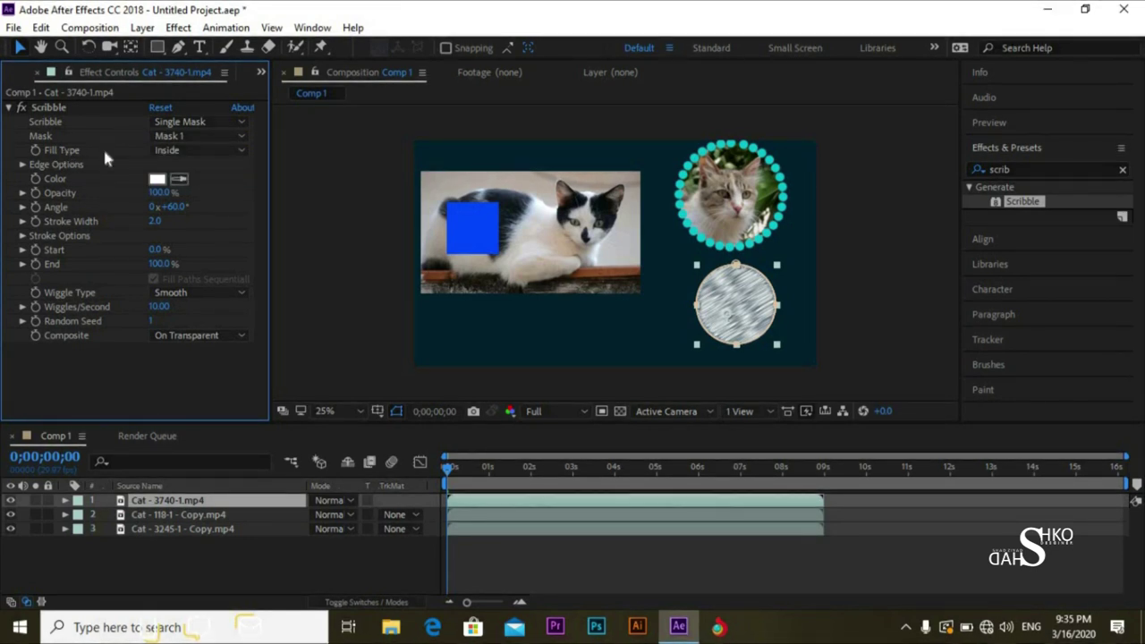
Try the Inside Edge, Left Edge and Right Edge fill types on the Scribble effect, and return to Inside
click(165, 152)
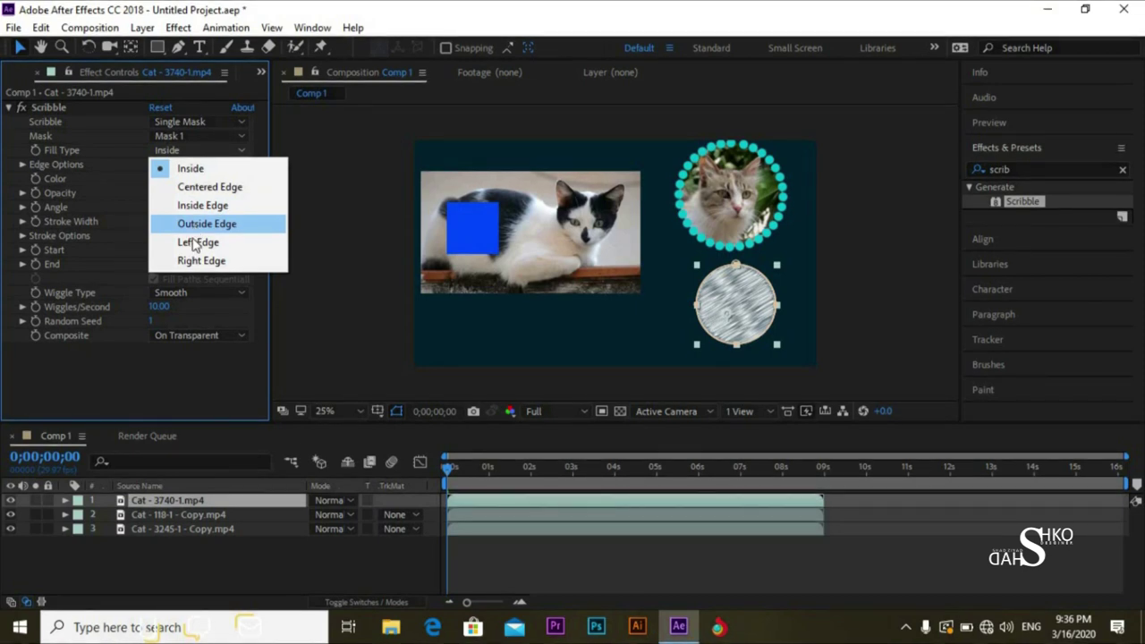
click(202, 205)
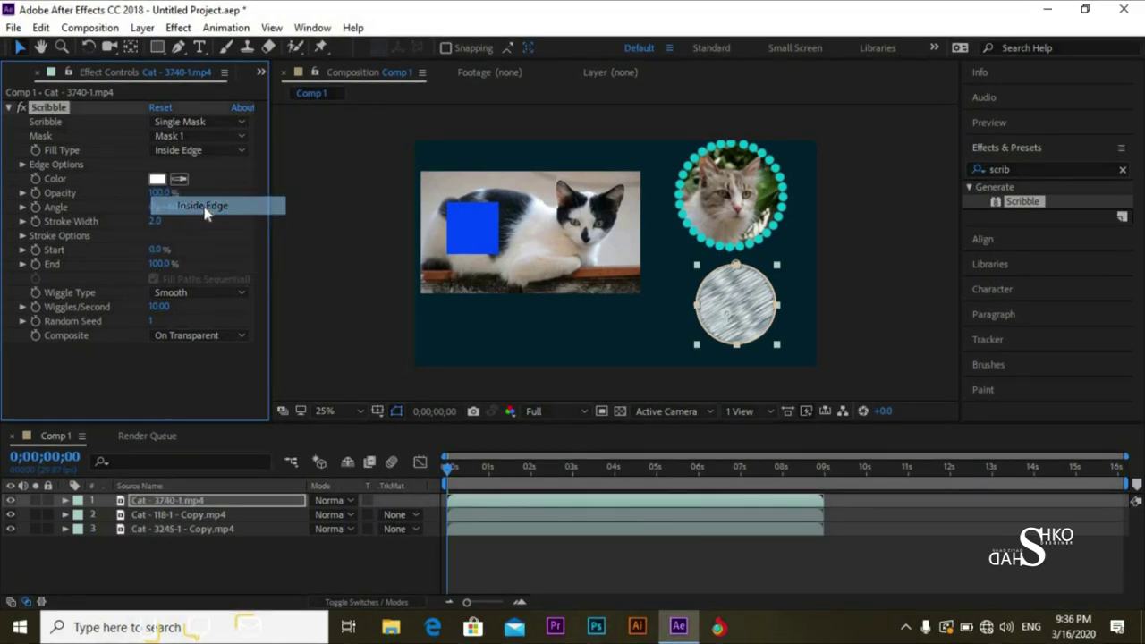
click(172, 154)
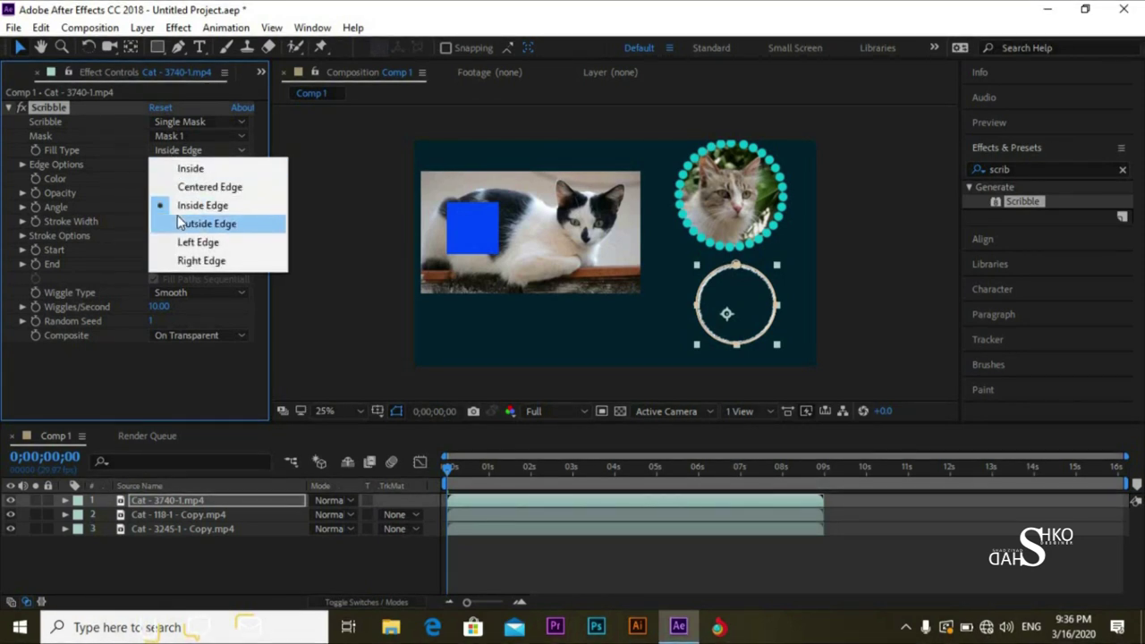
click(176, 239)
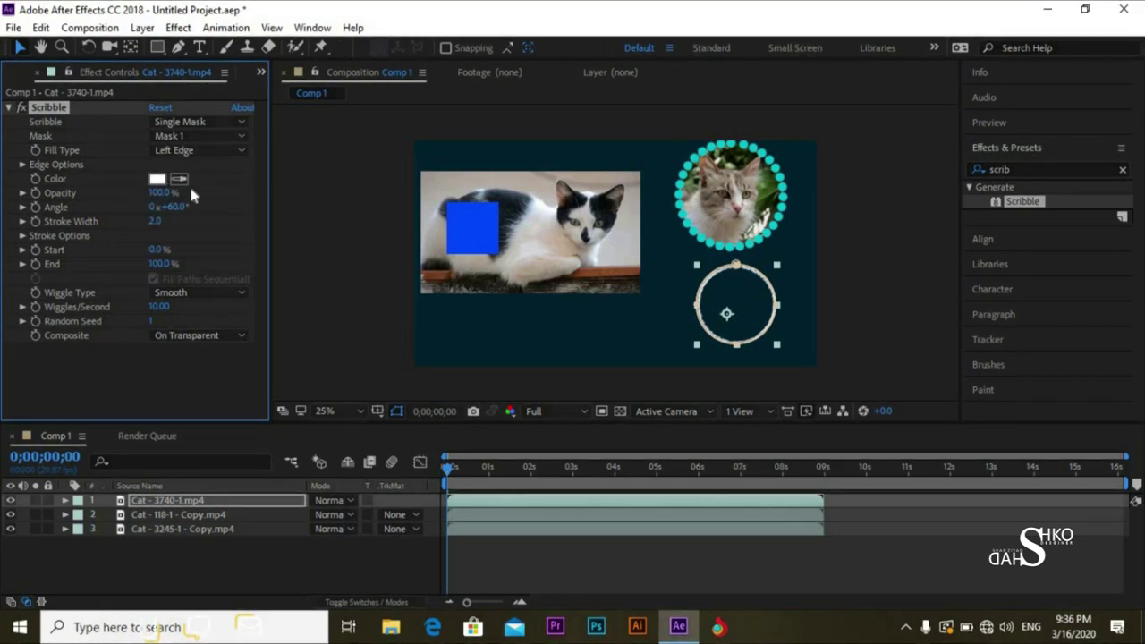
click(197, 150)
click(189, 258)
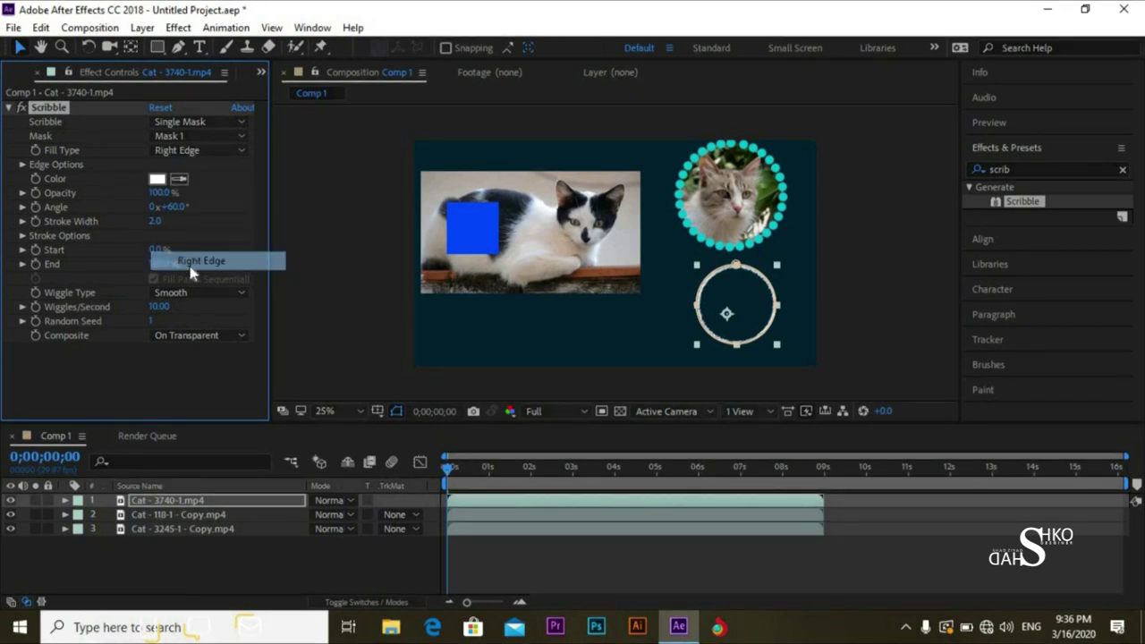
click(196, 151)
click(192, 169)
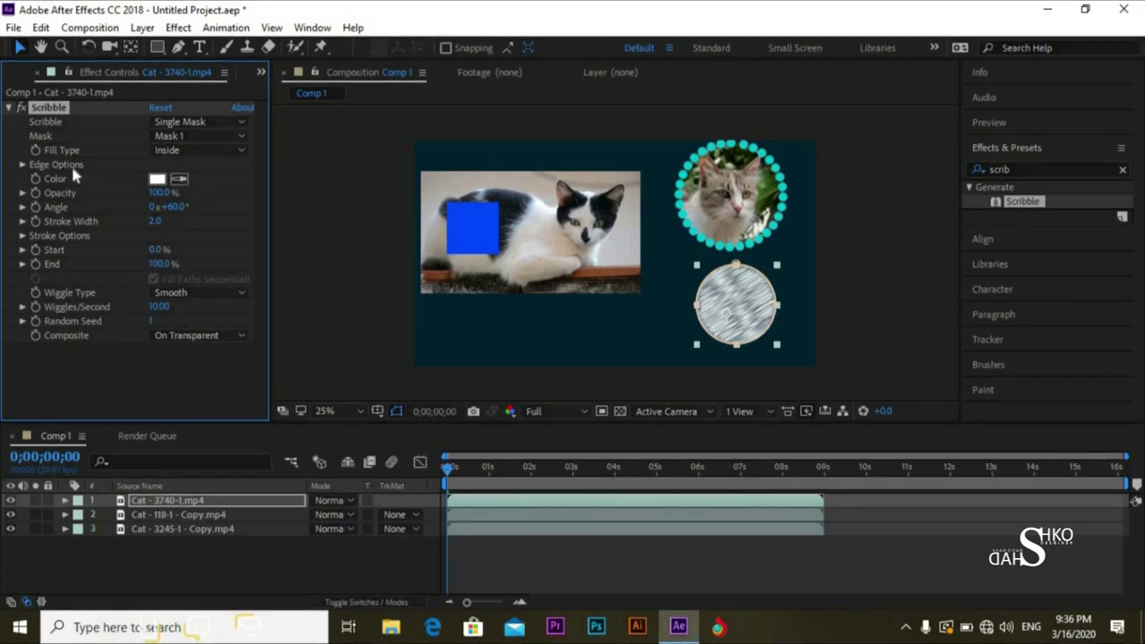
Change the Scribble effect's color to a bright turquoise
click(159, 181)
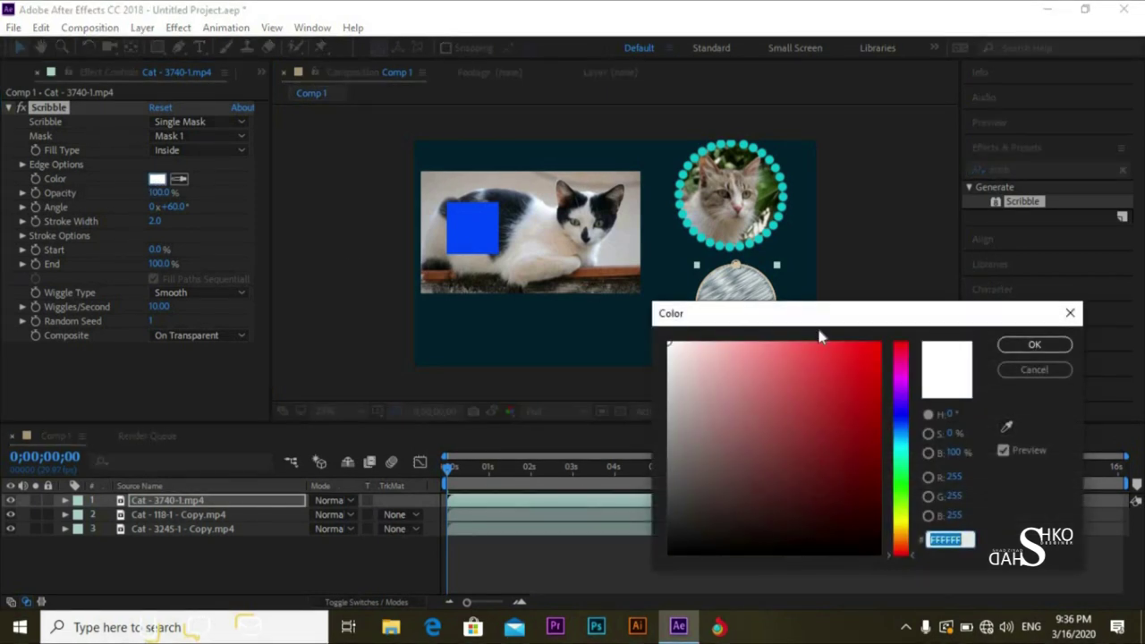
click(901, 444)
drag(869, 401, 863, 355)
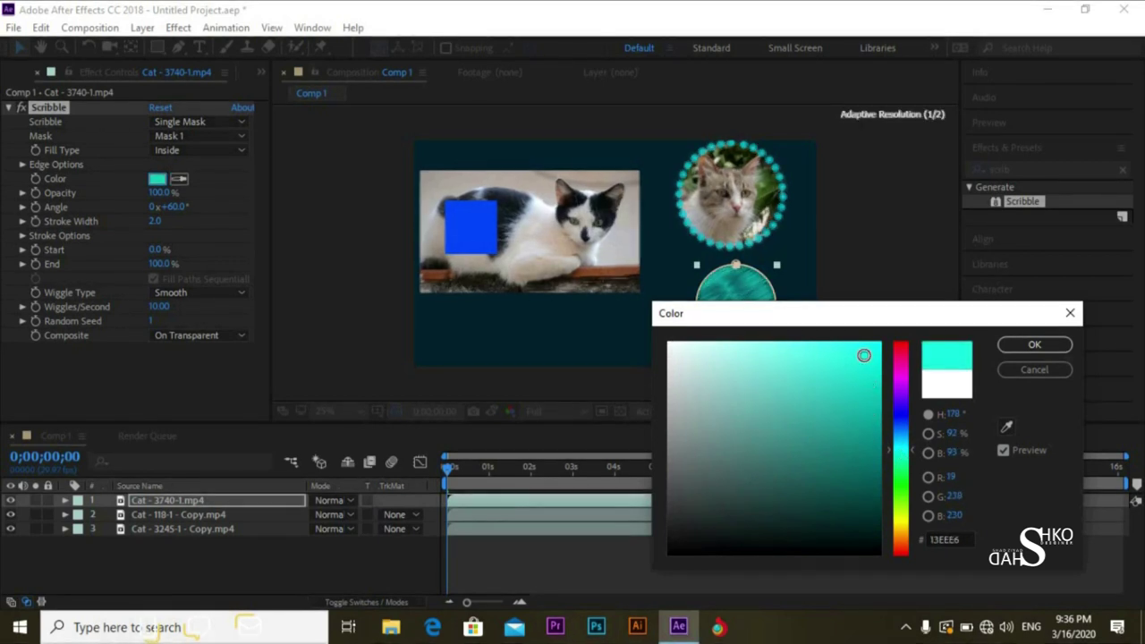
click(1029, 346)
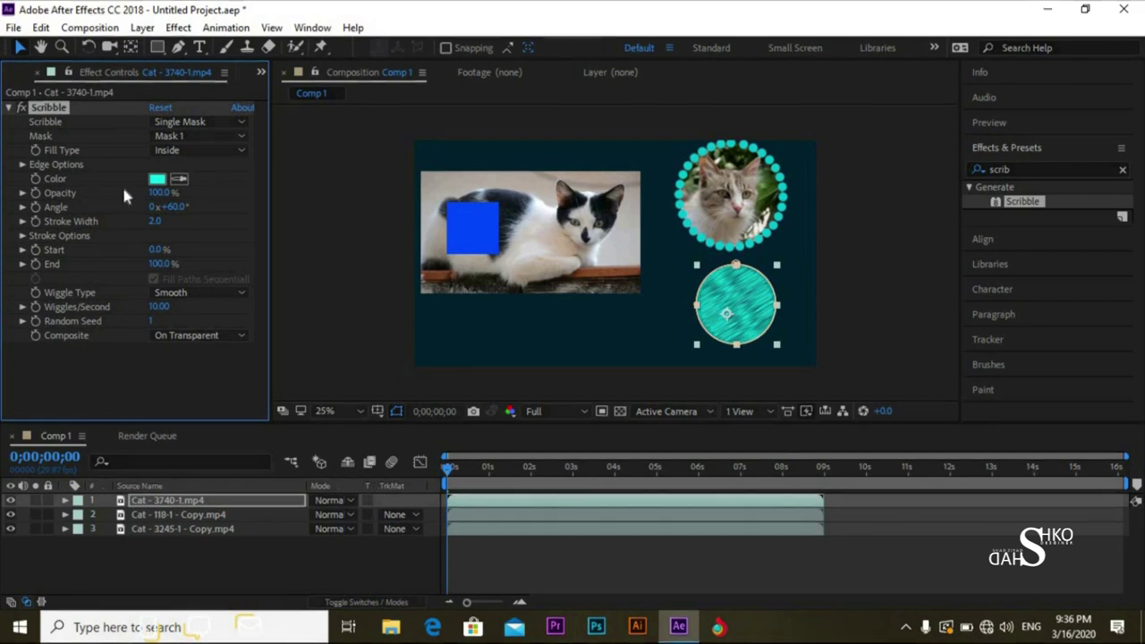
Set the Scribble angle to 118° and try a stroke width of 9.8 before reducing it to 2.7
mouse_move(159, 192)
mouse_down()
mouse_move(112, 196)
mouse_move(160, 196)
mouse_up()
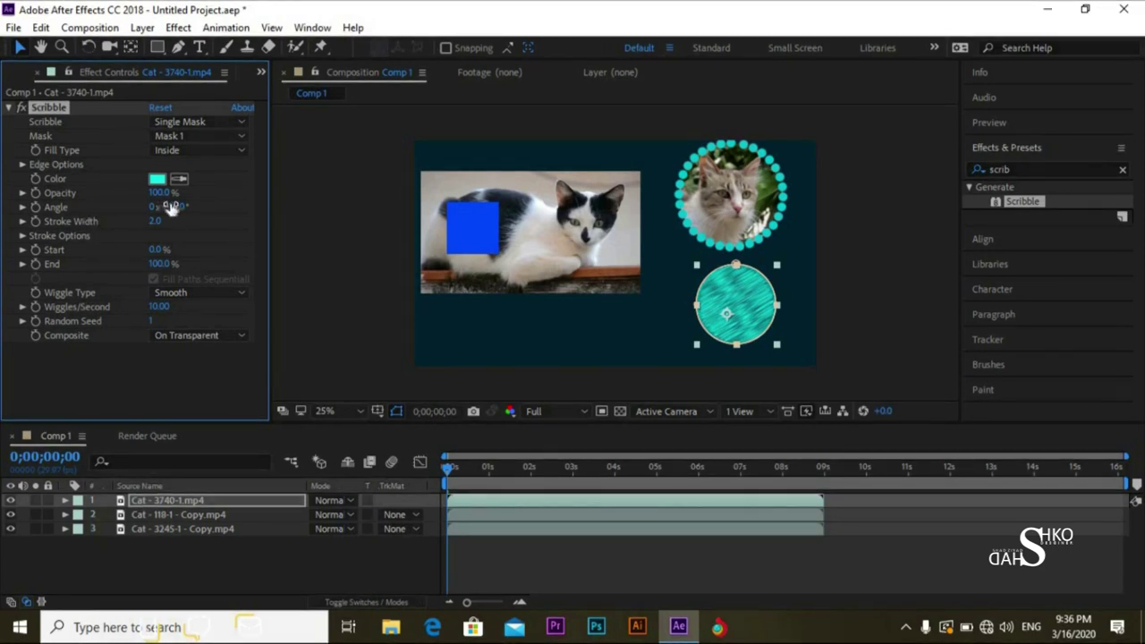
mouse_move(174, 206)
mouse_down()
mouse_move(267, 240)
mouse_move(183, 215)
mouse_move(240, 237)
mouse_move(247, 253)
mouse_up()
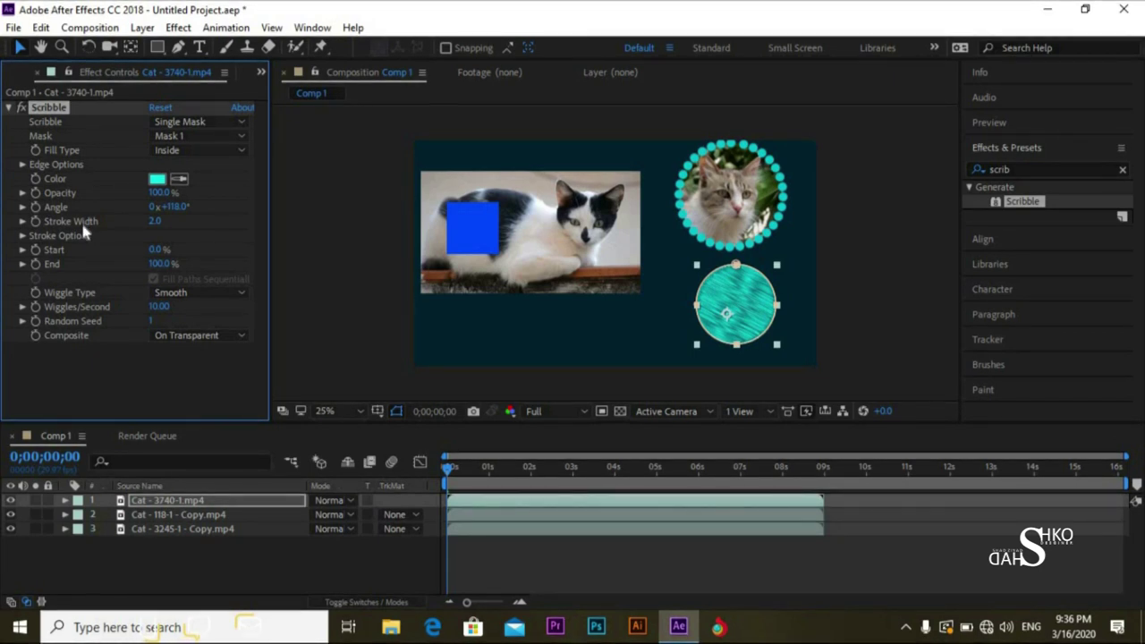
drag(175, 224, 220, 226)
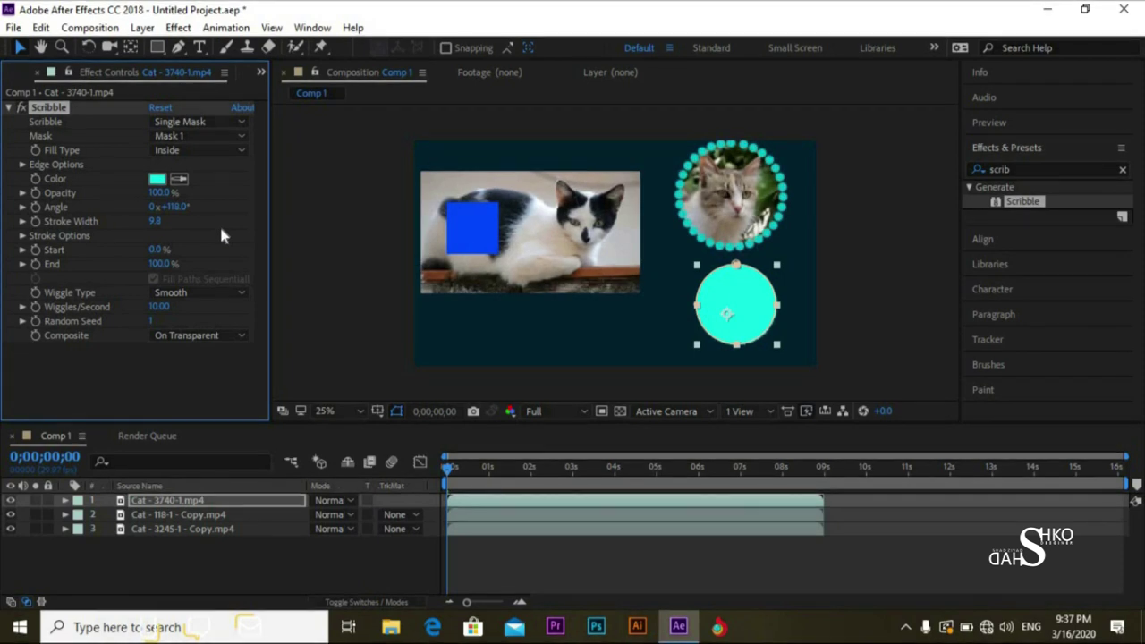
drag(185, 227, 100, 223)
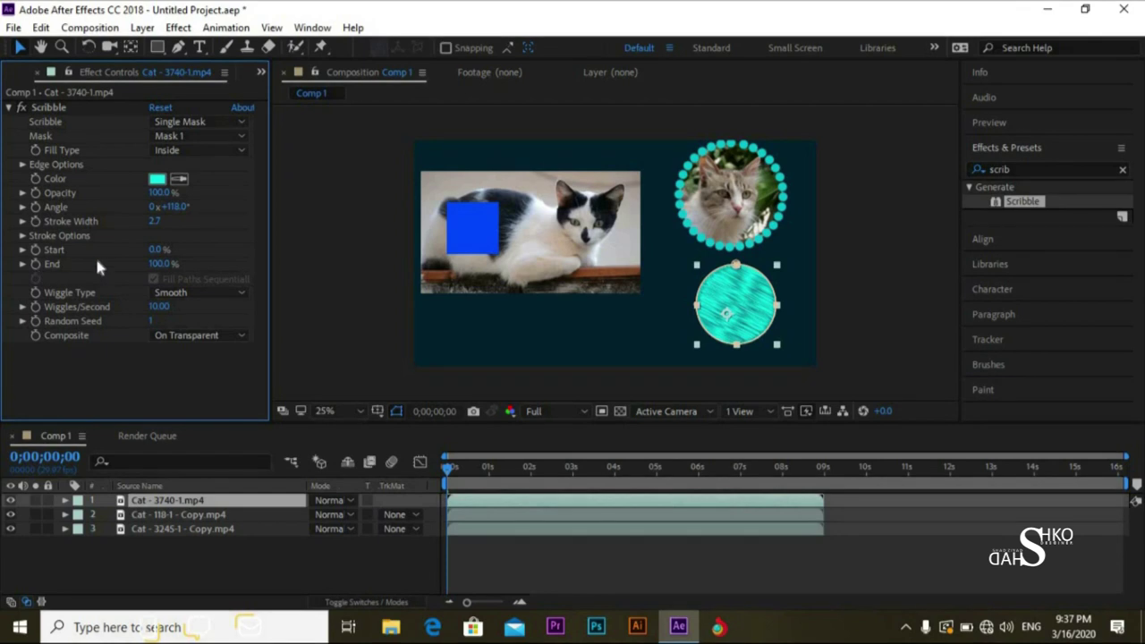
Animate the Scribble effect's Start from 0% at the beginning to a higher value at 0;00;08;26
mouse_move(158, 247)
mouse_down()
mouse_move(283, 252)
mouse_move(165, 249)
mouse_move(126, 274)
mouse_up()
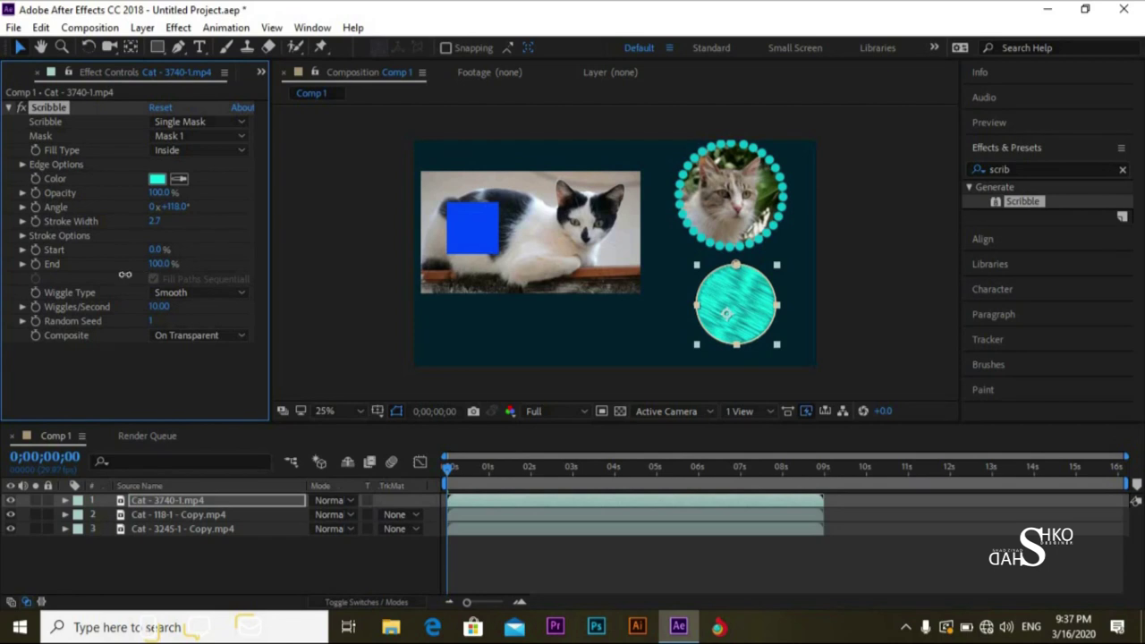
click(36, 251)
drag(448, 467, 825, 485)
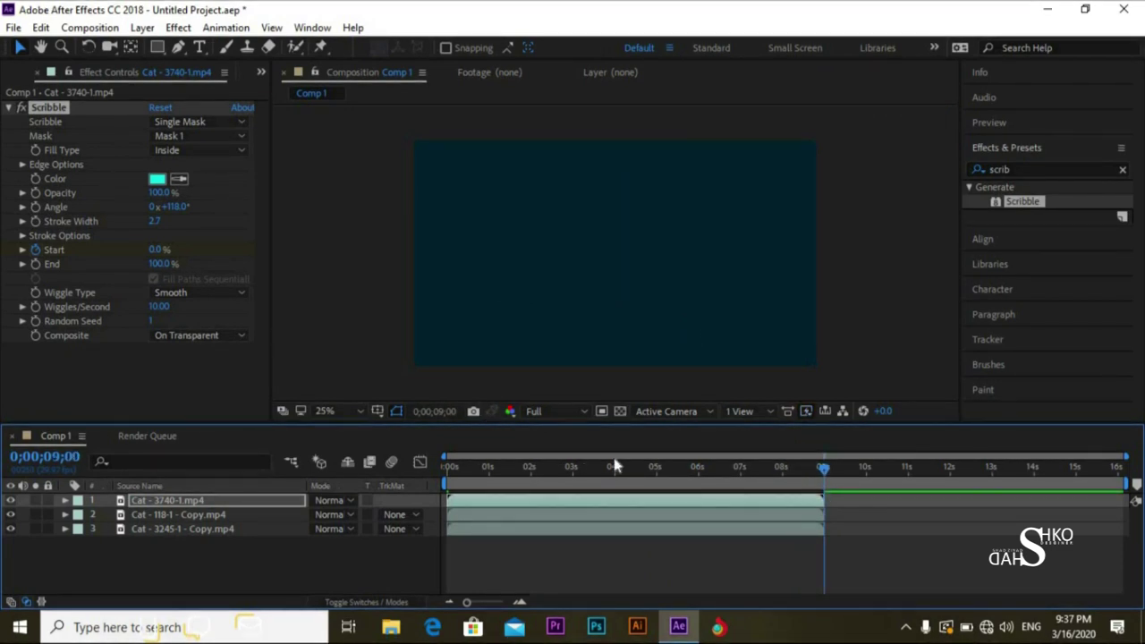
drag(823, 474, 816, 476)
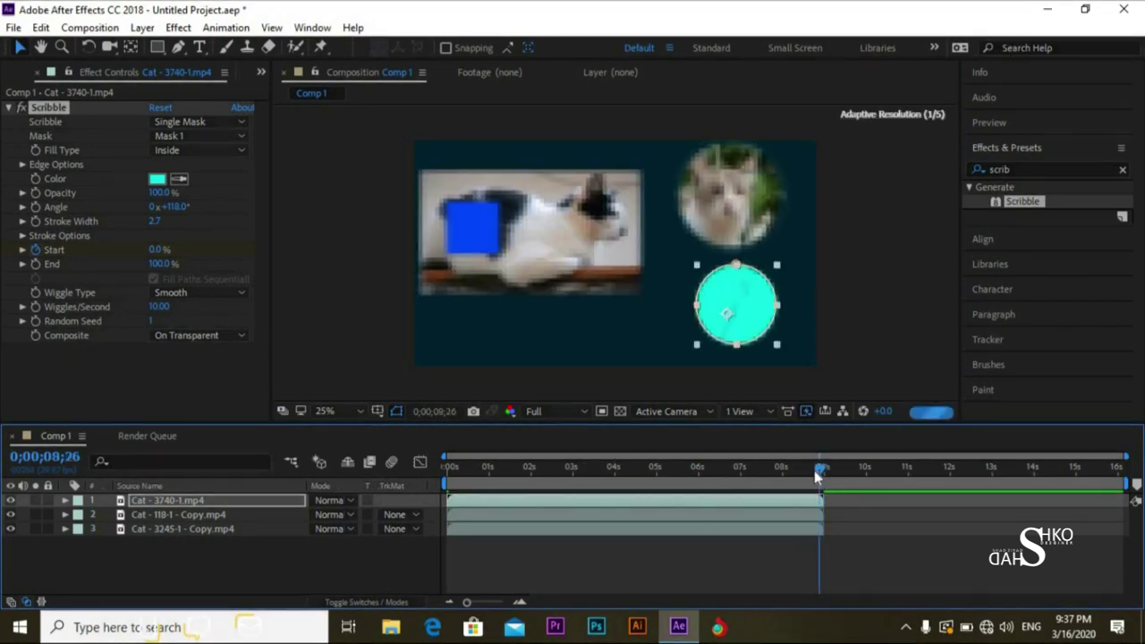
drag(156, 250, 352, 269)
Preview the Scribble Start animation from the beginning of the composition and return to the first frame
drag(816, 462, 426, 472)
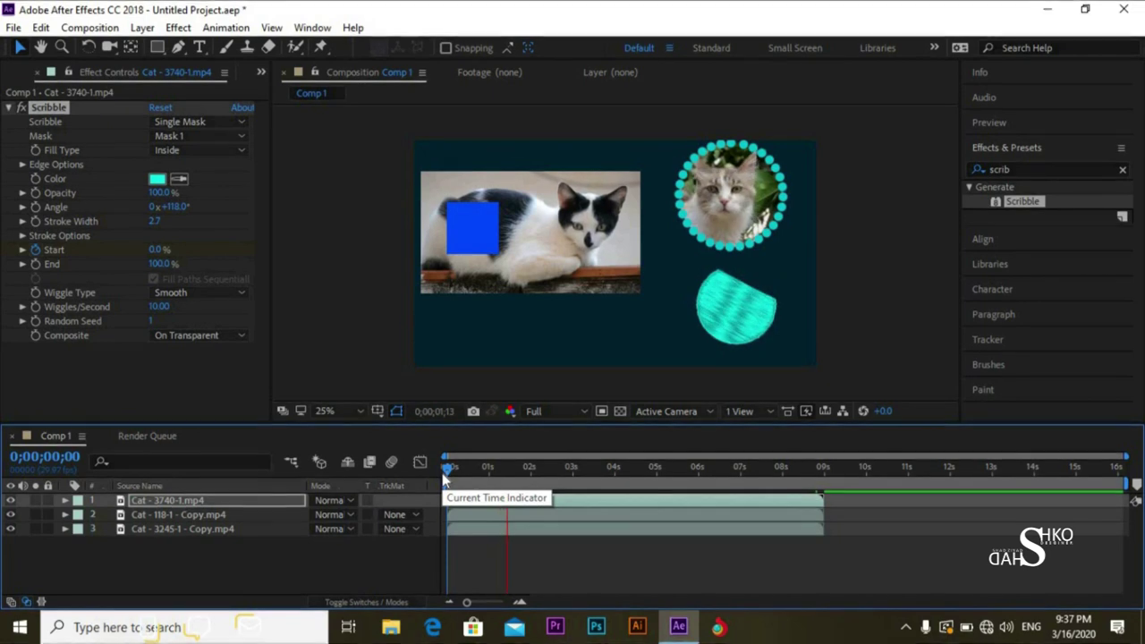
drag(447, 467, 483, 469)
key(space)
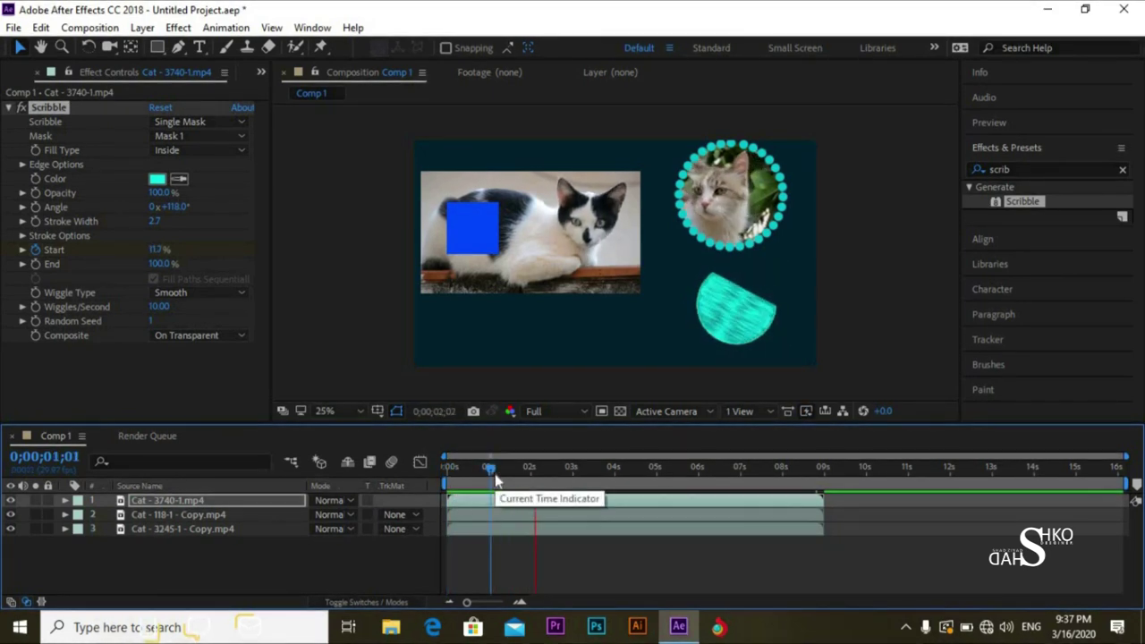
drag(497, 480, 445, 481)
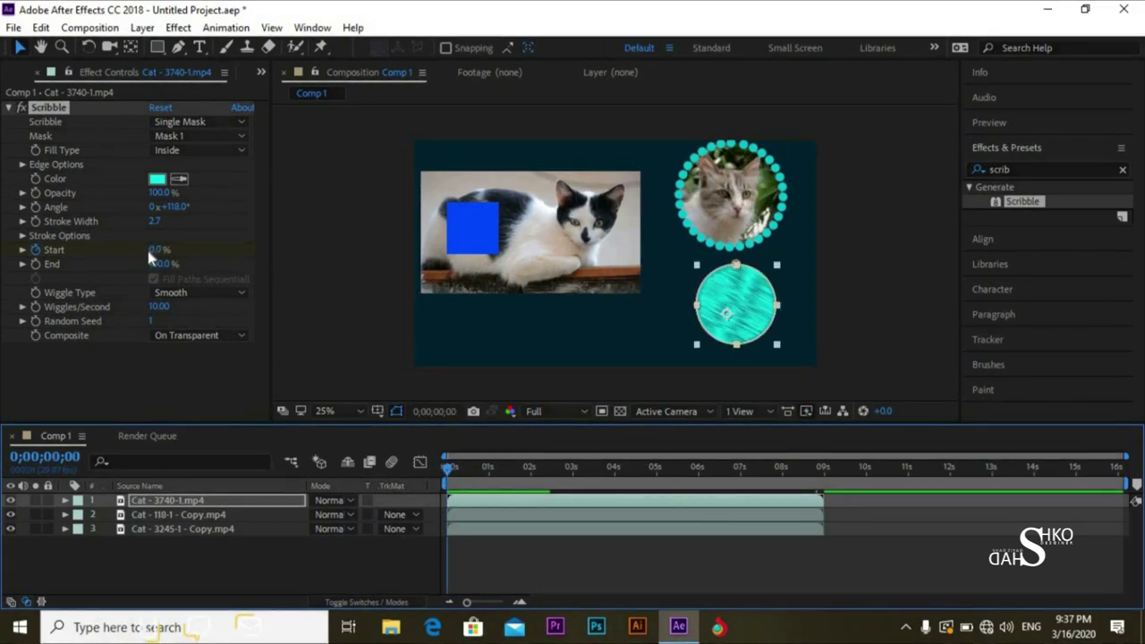
Remove the Start animation from the Scribble effect and keep Start at 0%
click(76, 239)
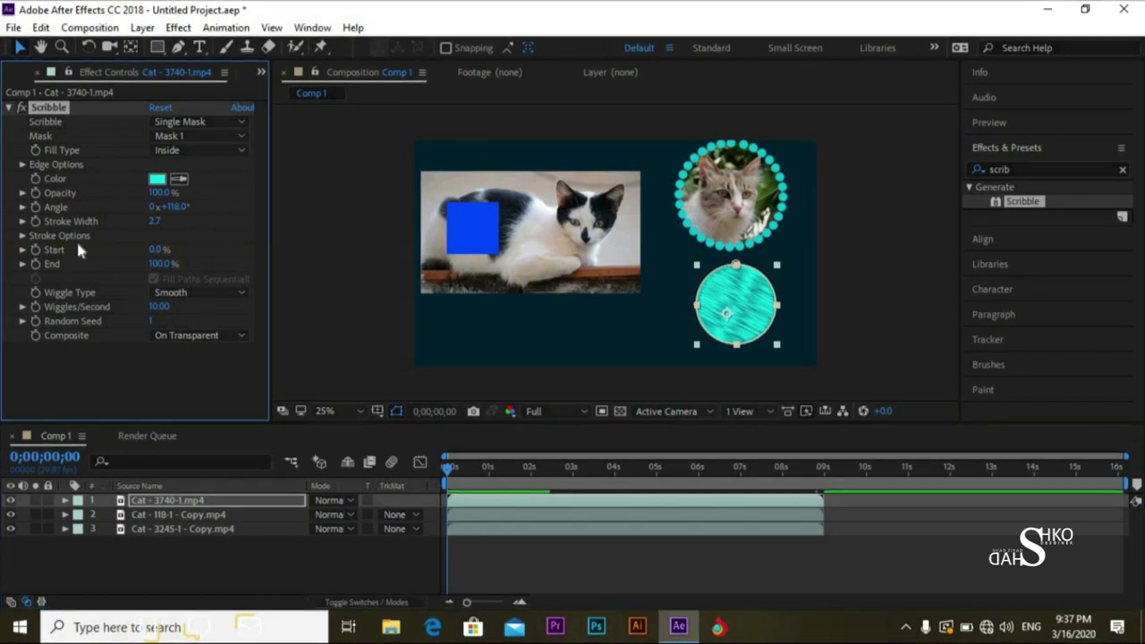
click(155, 250)
text(10)
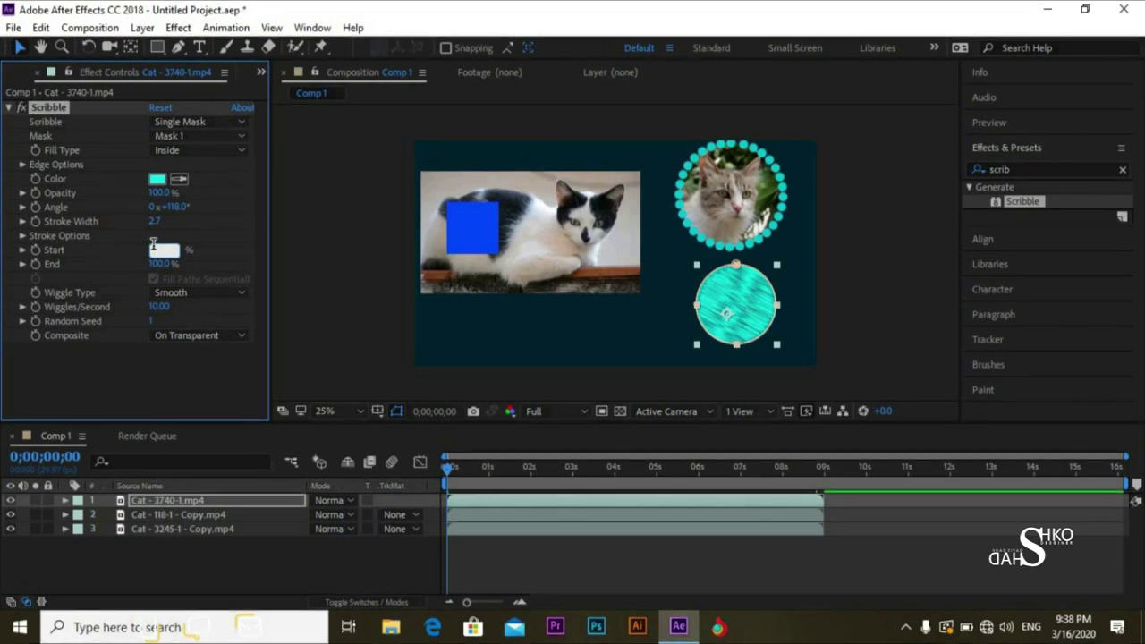
click(122, 359)
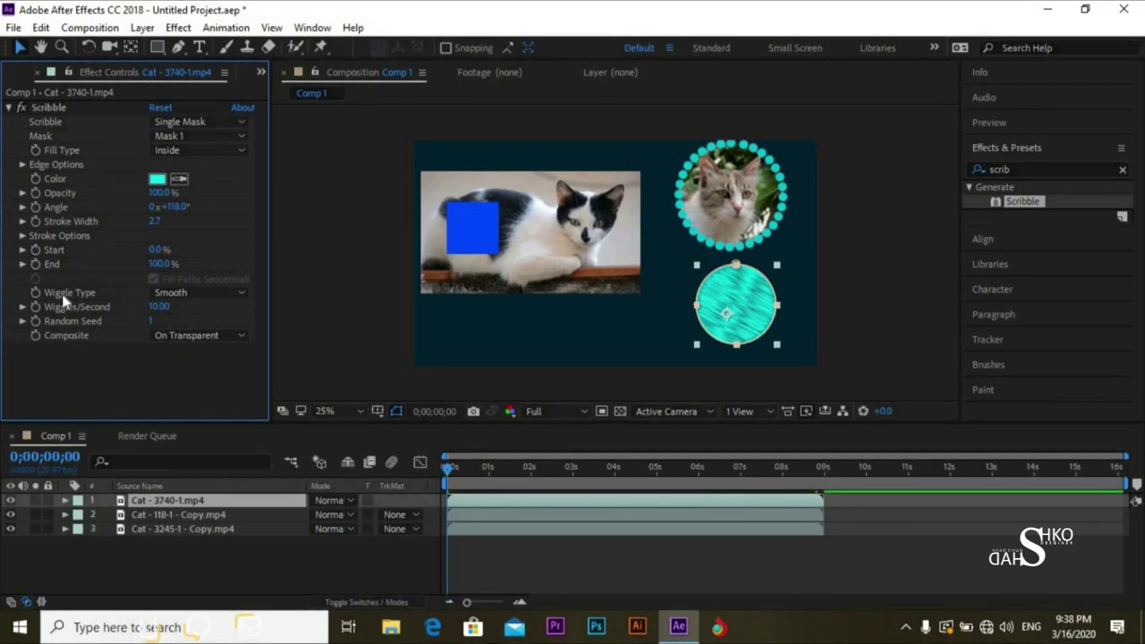
Set the Scribble Wiggle Type to Jumpy and preview the motion in the composition
click(163, 295)
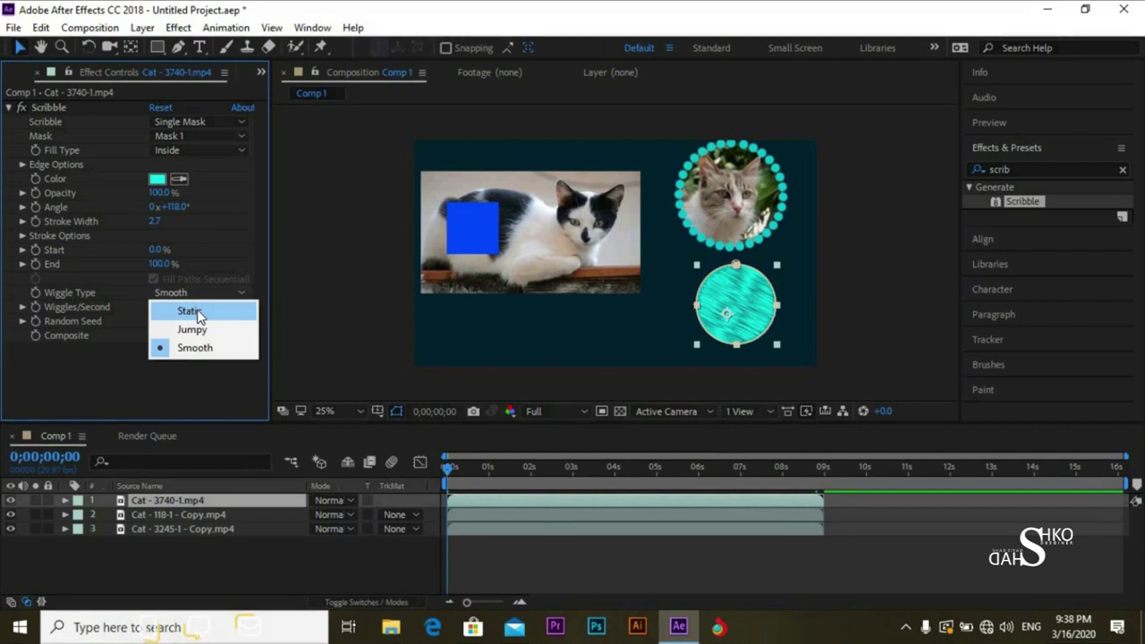
click(192, 330)
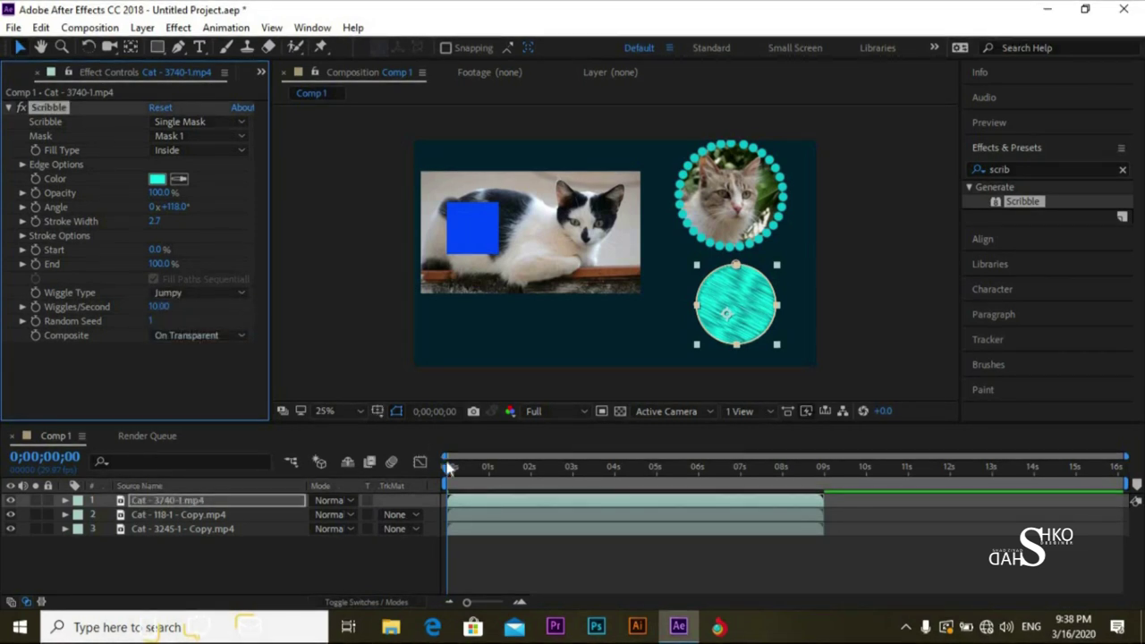
key(space)
click(463, 484)
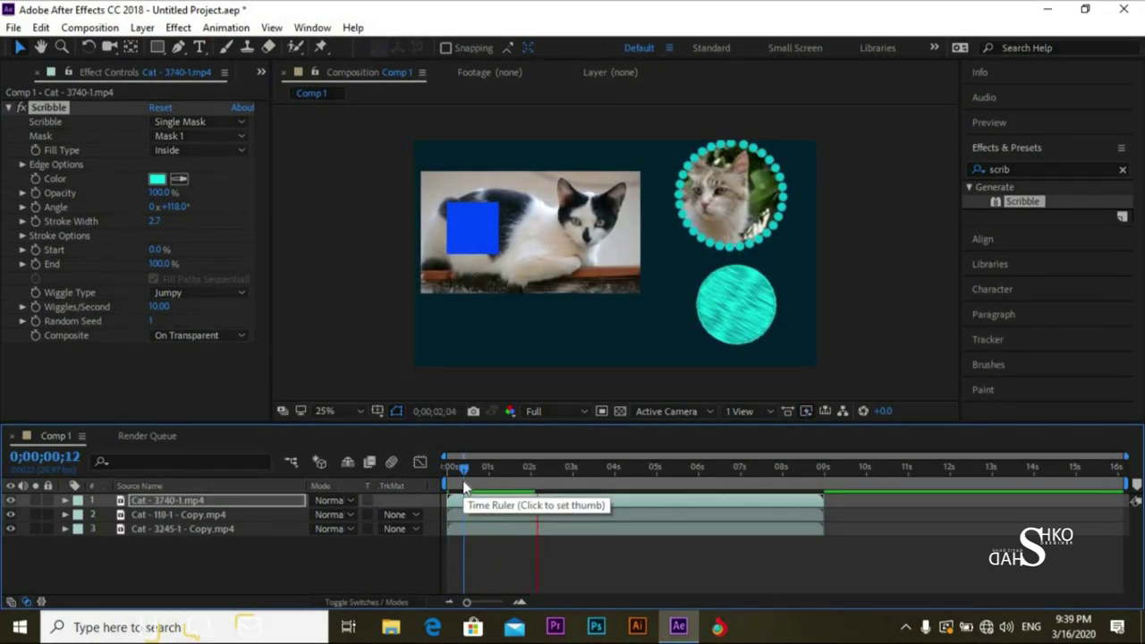
key(space)
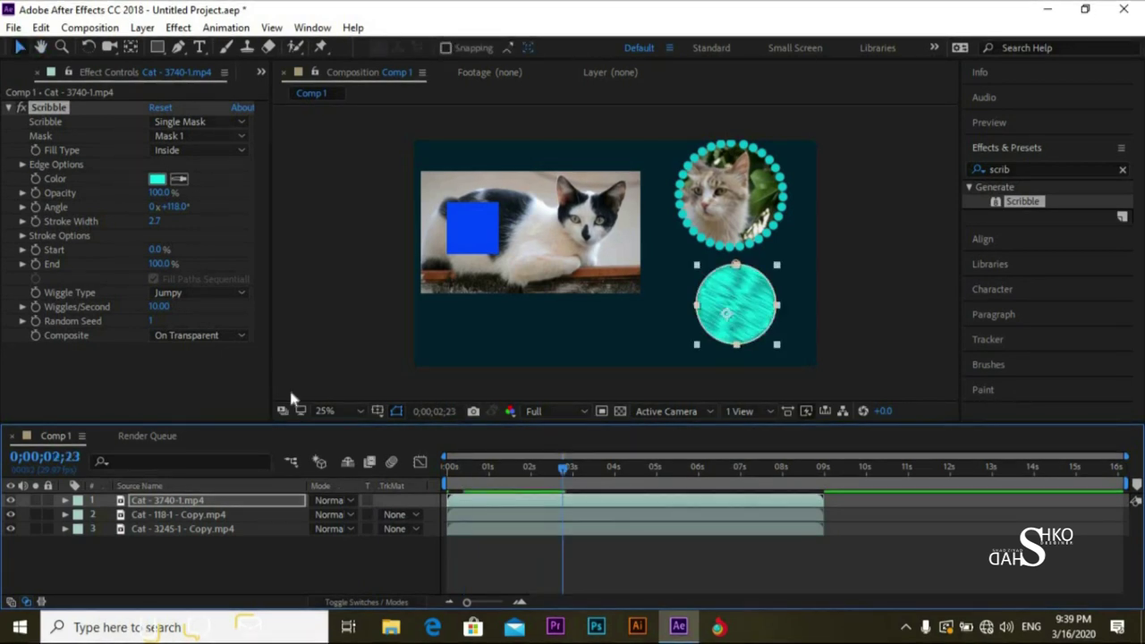
Switch the Scribble Wiggle Type to Static and preview it from the first frame
click(202, 292)
click(215, 312)
drag(557, 469, 401, 463)
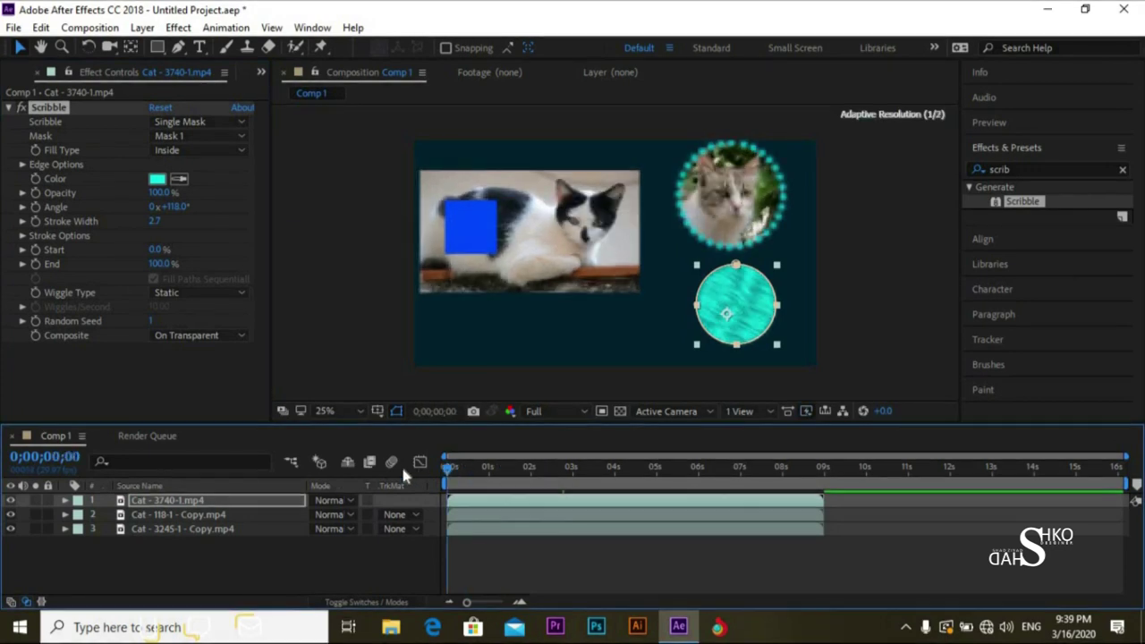
key(space)
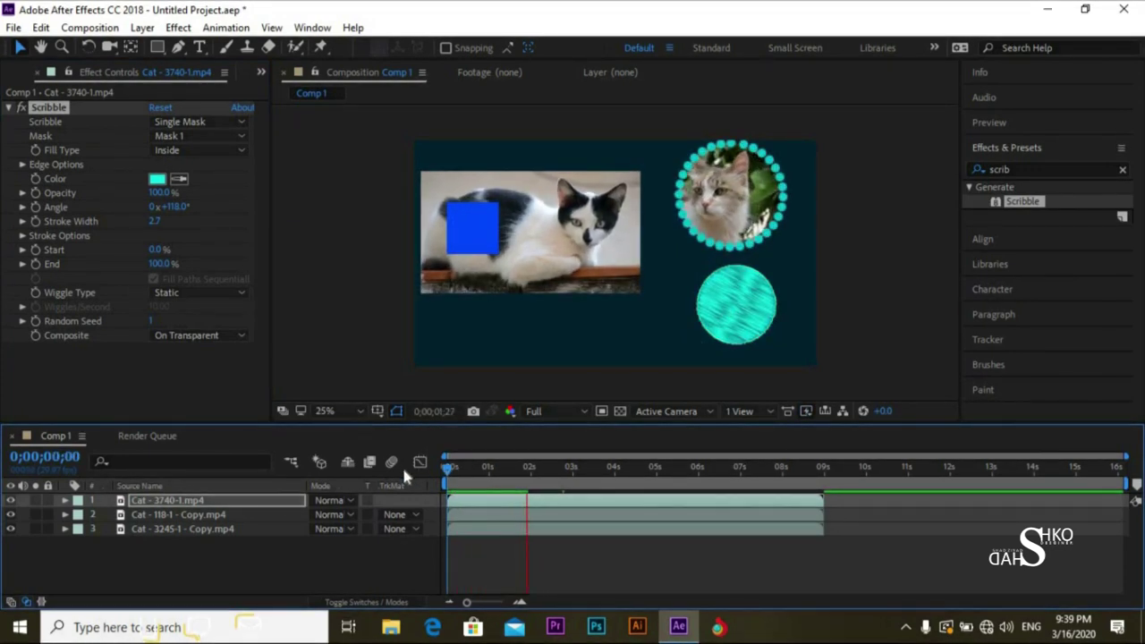
Replay the static scribble from 0;00;00;03, then examine it frame by frame from 0;00;06;29 to 0;00;07;07
click(456, 469)
drag(697, 487, 450, 466)
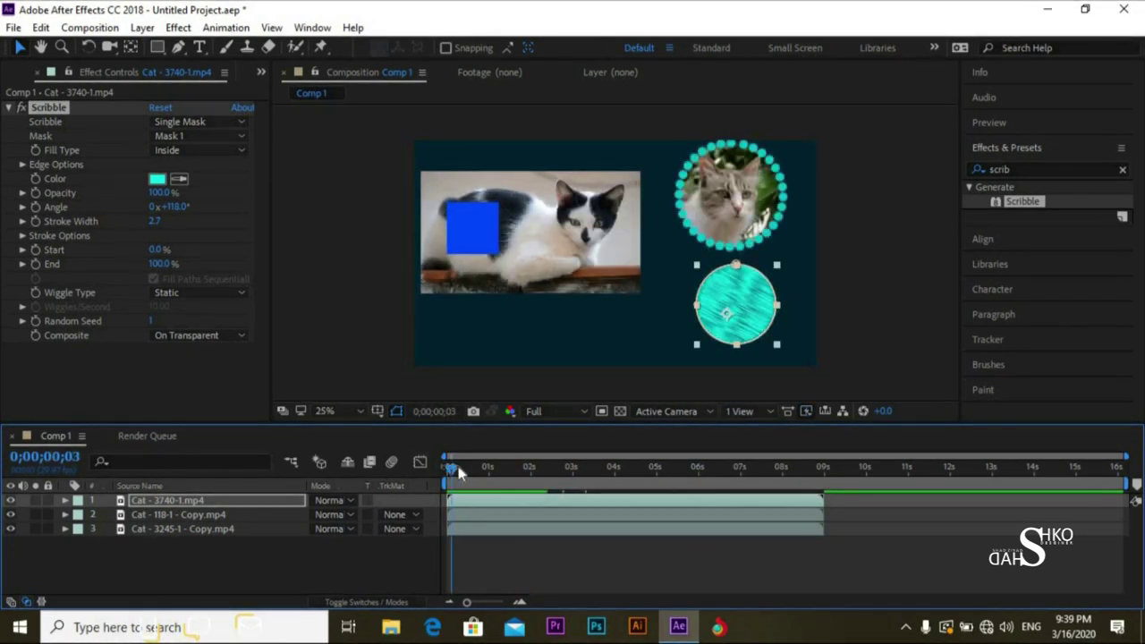
key(space)
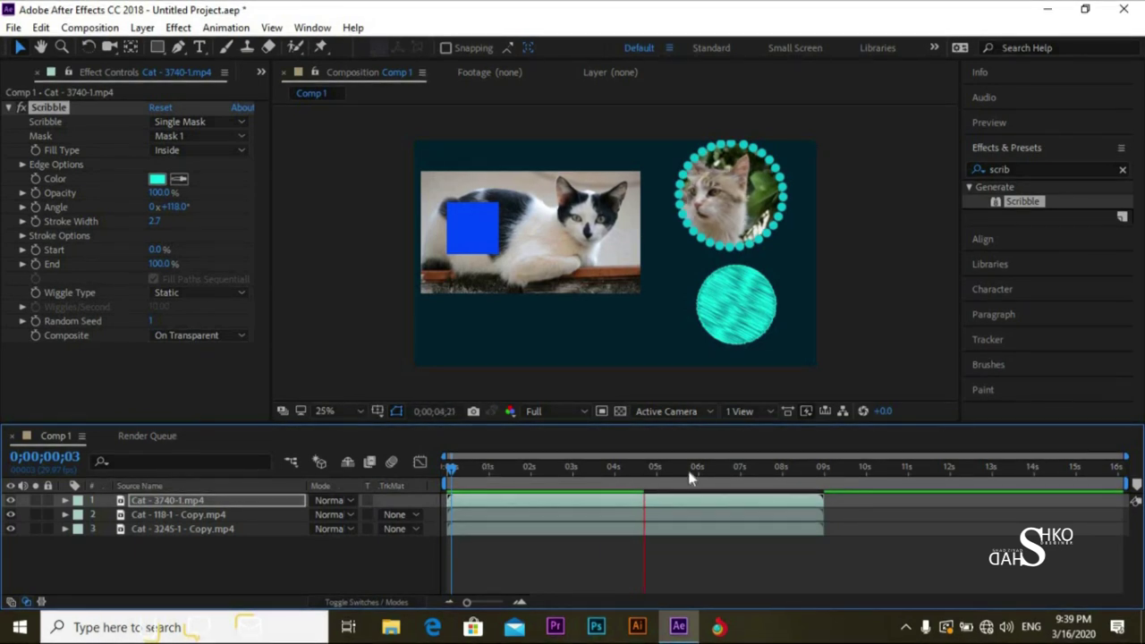
key(space)
drag(666, 473, 739, 474)
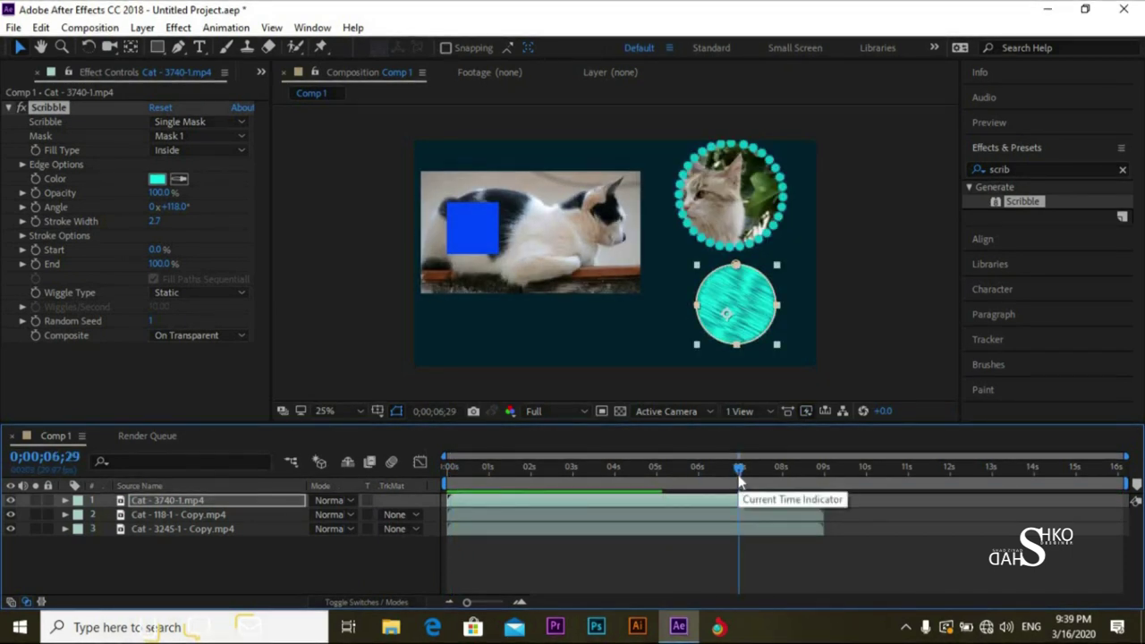
key(Page_Down)
key(Page_Down)
key(Page_Down)
key(Page_Down)
key(Page_Down)
key(Page_Down)
key(Page_Down)
key(Page_Down)
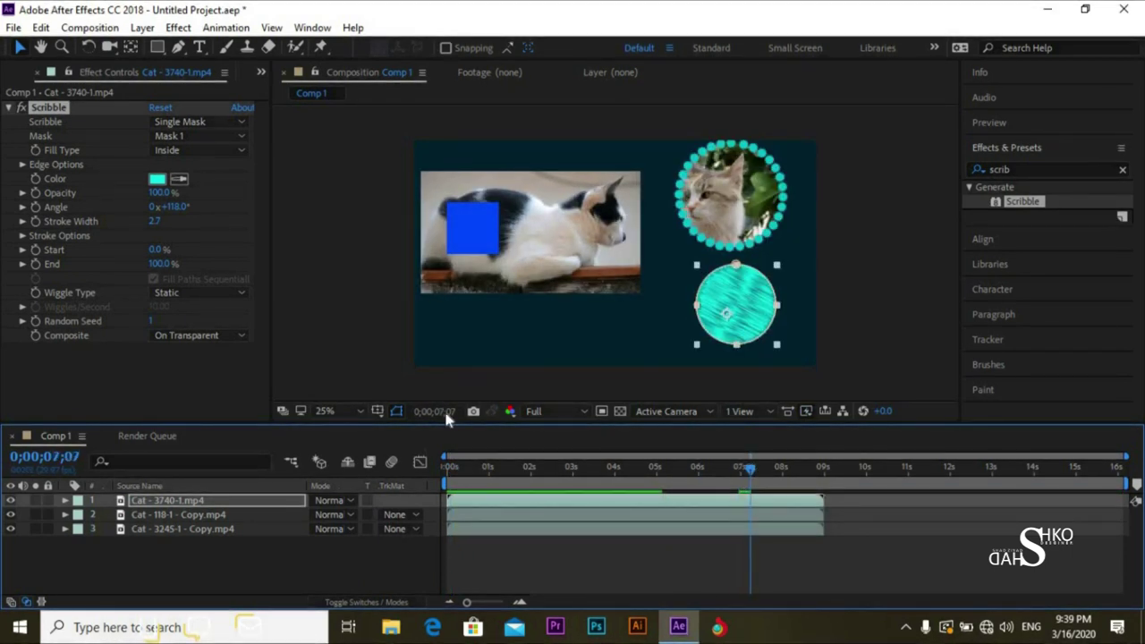
Set the Scribble Wiggle Type back to Smooth and preview it from about one second
click(174, 291)
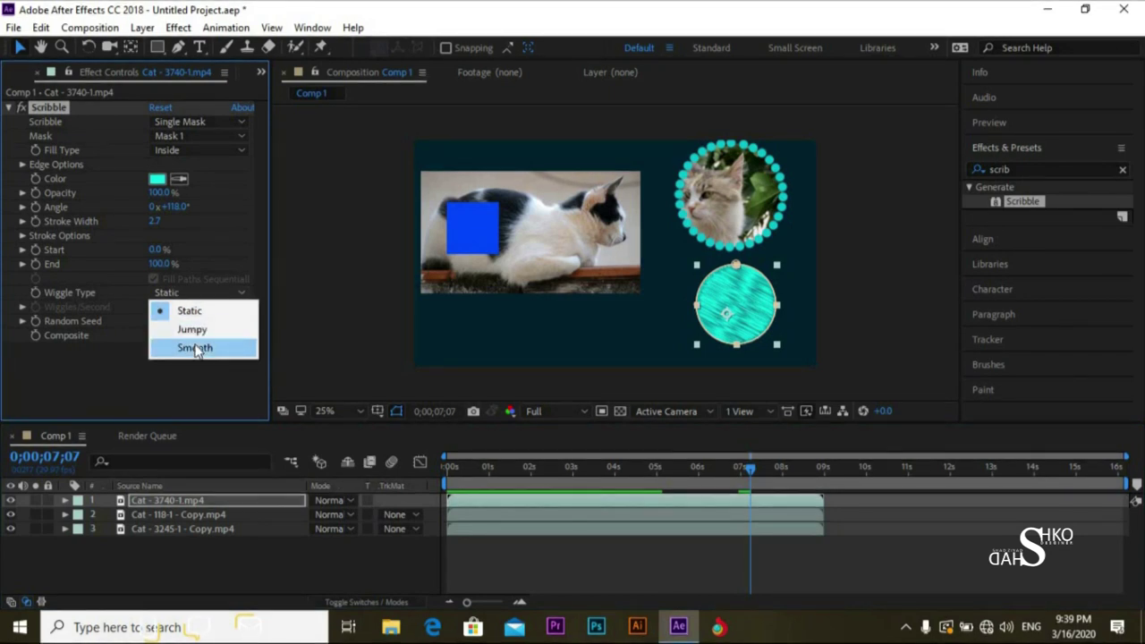
click(195, 349)
drag(746, 470, 480, 466)
key(space)
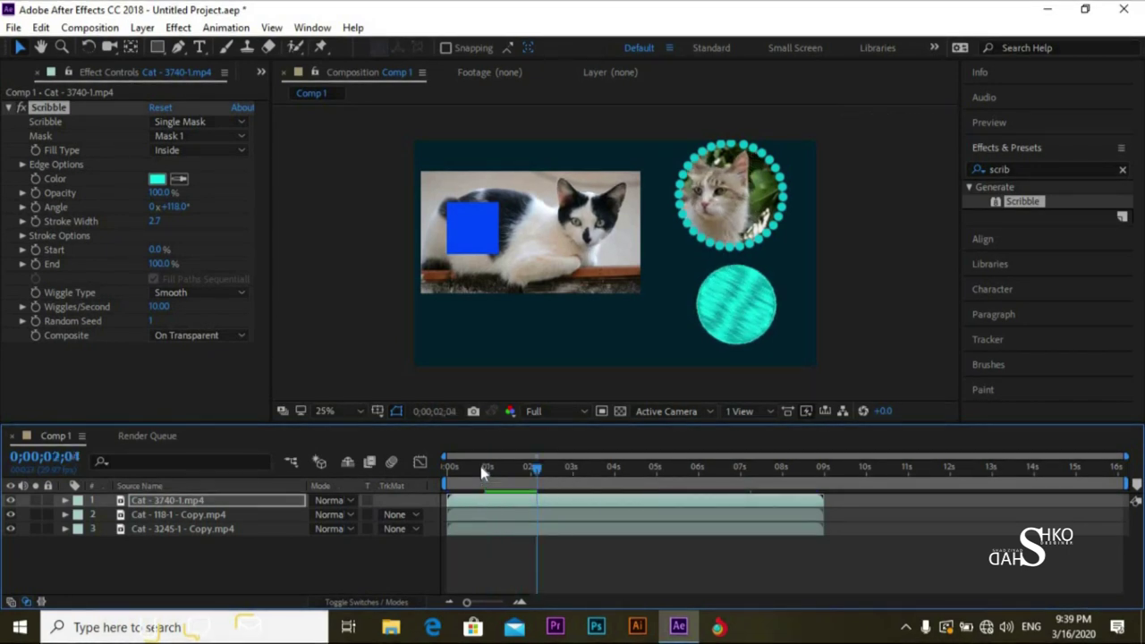
key(space)
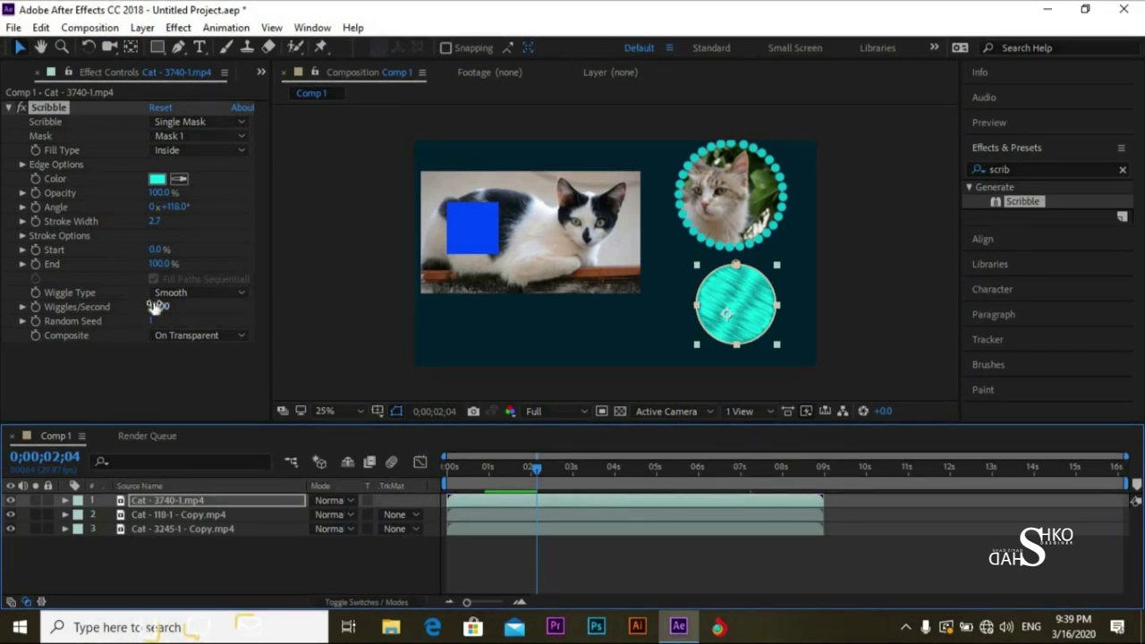
Raise the Scribble Wiggles/Second to 20.60 and preview the faster motion from the first frame
drag(166, 305, 257, 313)
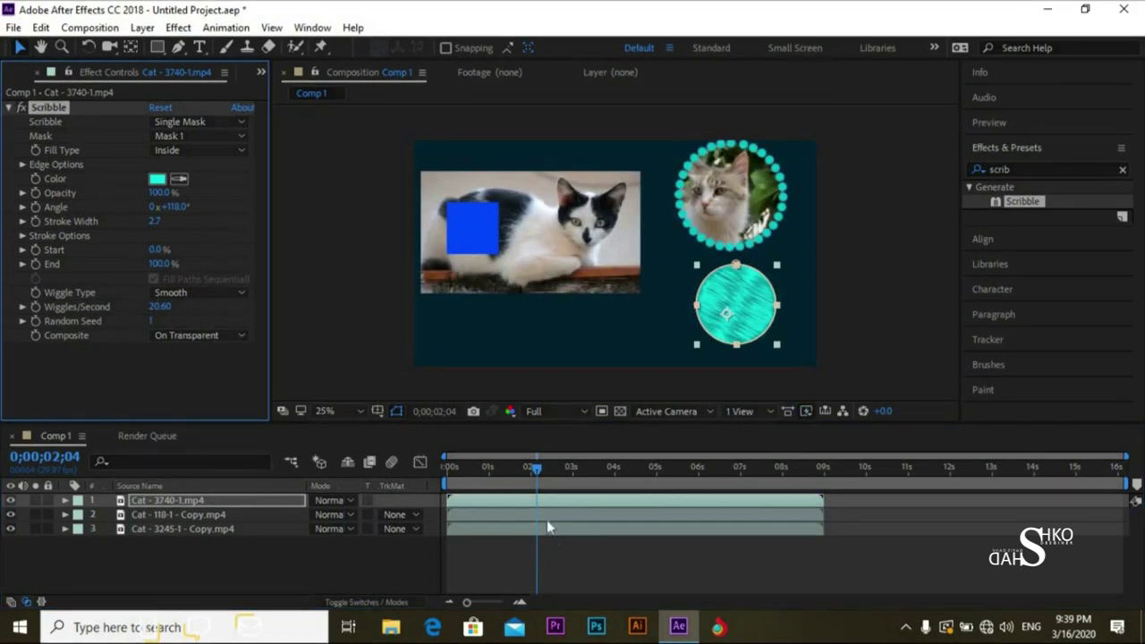
click(441, 481)
key(space)
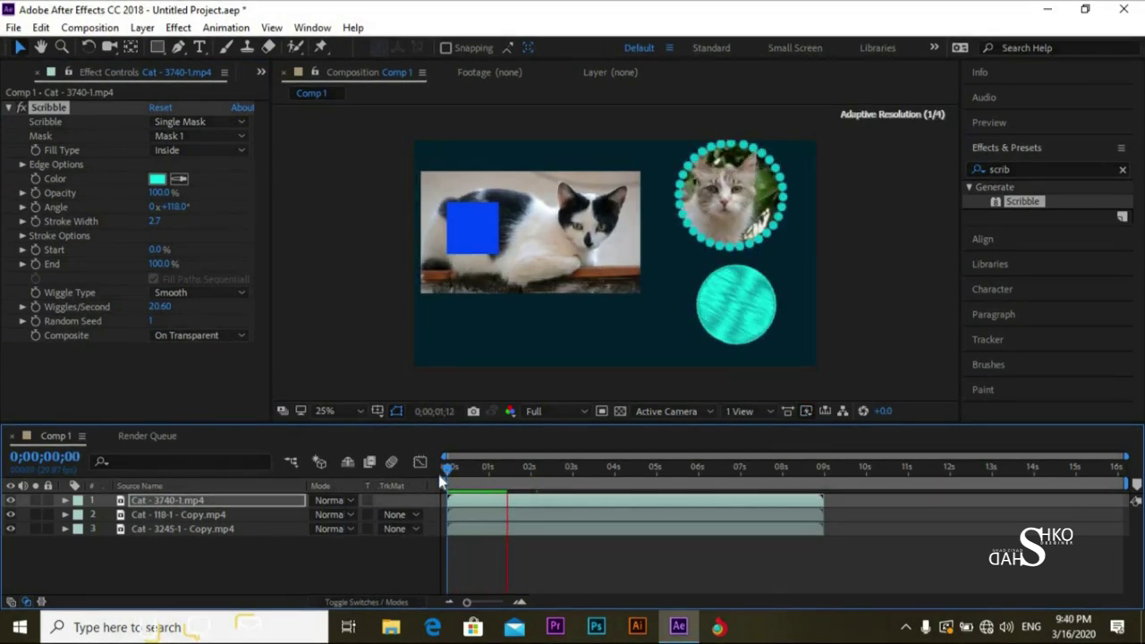
key(space)
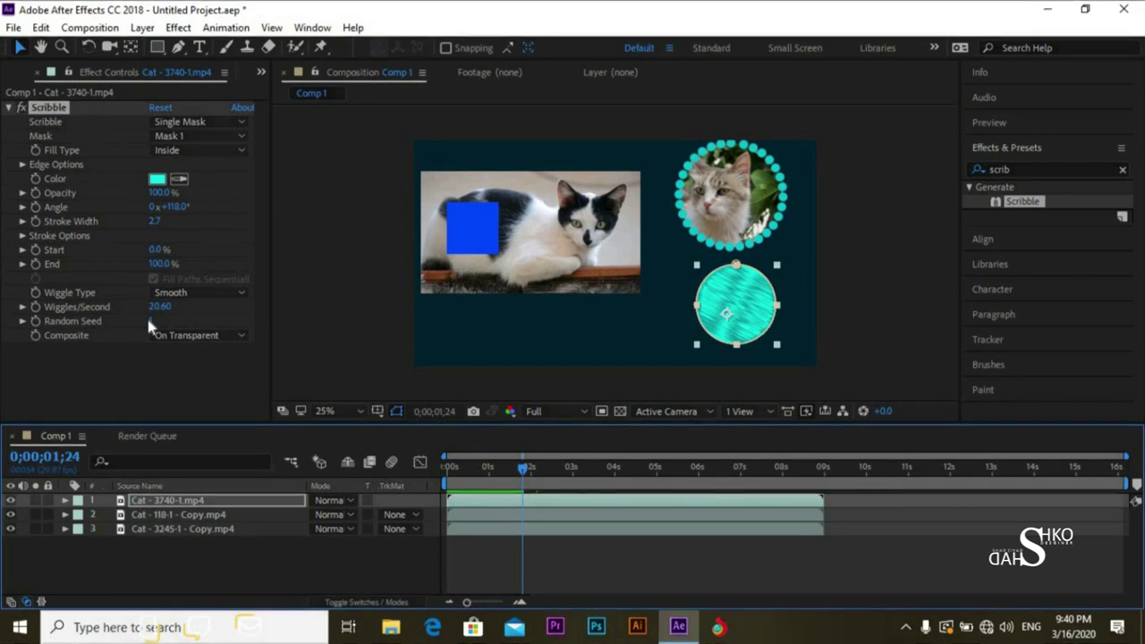
Set the Scribble Random Seed to 47, preview it from the beginning and return to the first frame
drag(150, 323, 191, 323)
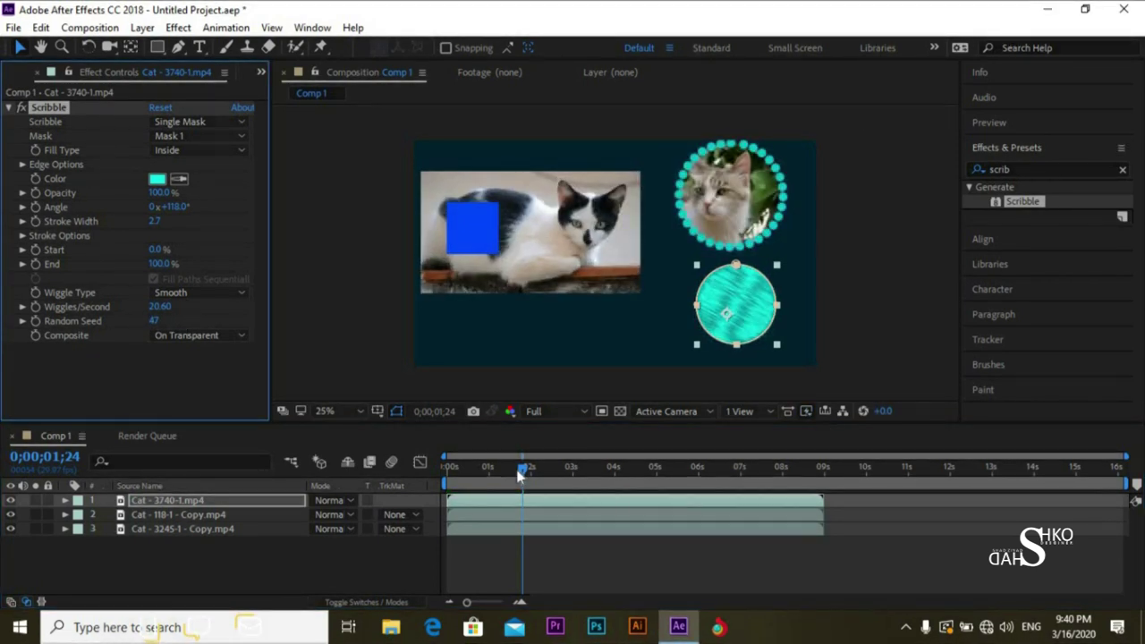
drag(518, 469, 388, 491)
key(space)
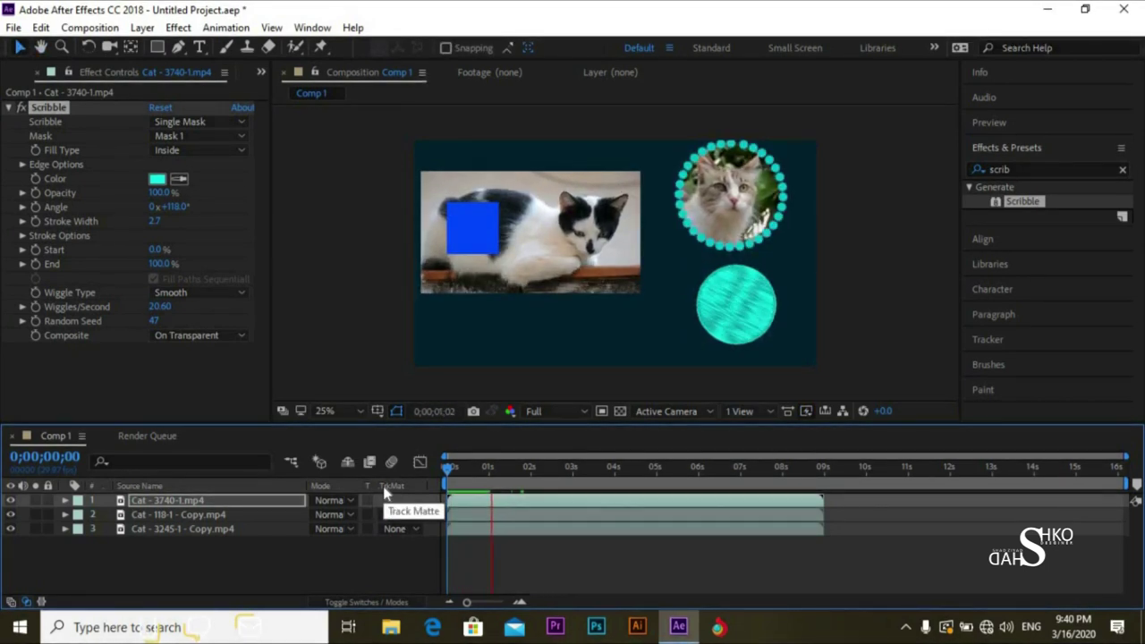
key(space)
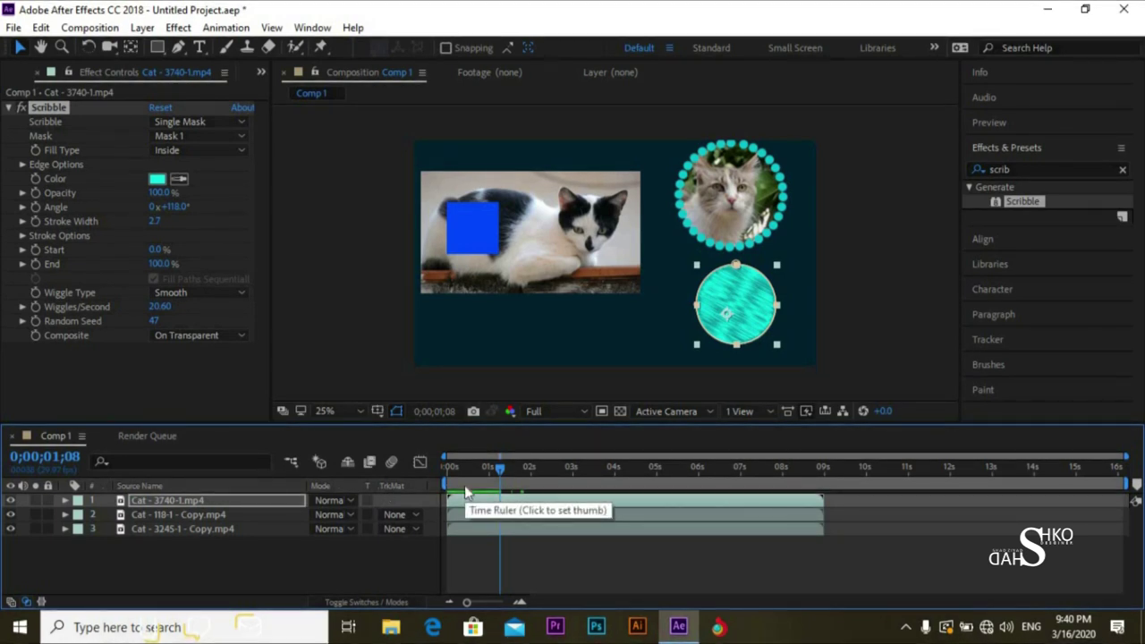
key(Page_Up)
key(Page_Up)
key(Page_Up)
key(Page_Up)
key(Home)
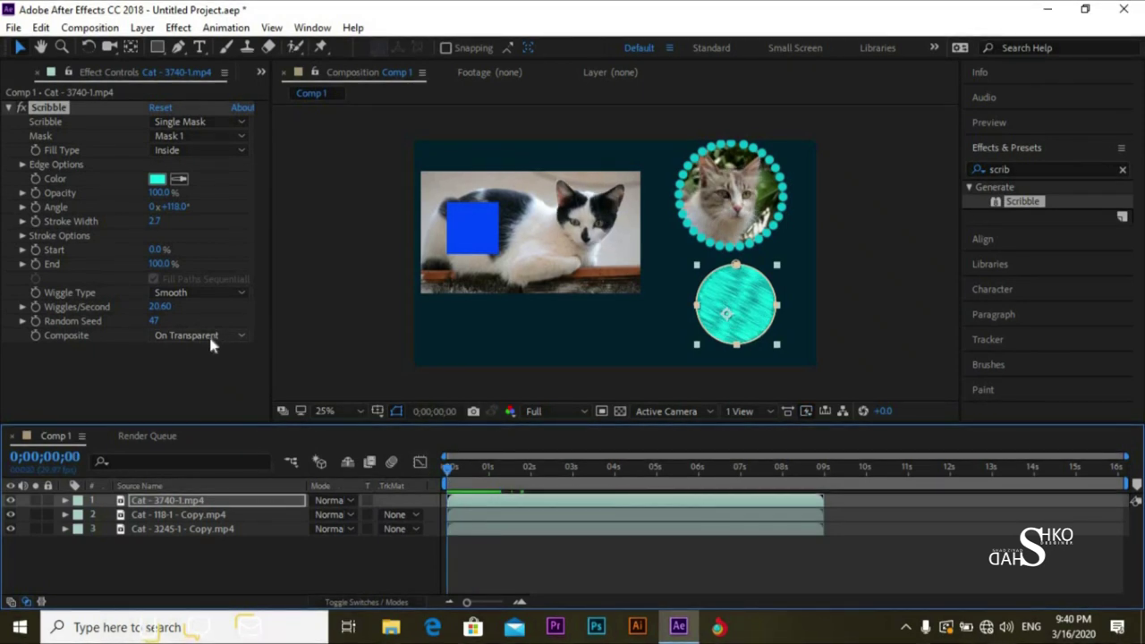
Try the Scribble Composite option On Original Image, preview it from 0;00;01;08 and switch back to On Transparent
click(208, 335)
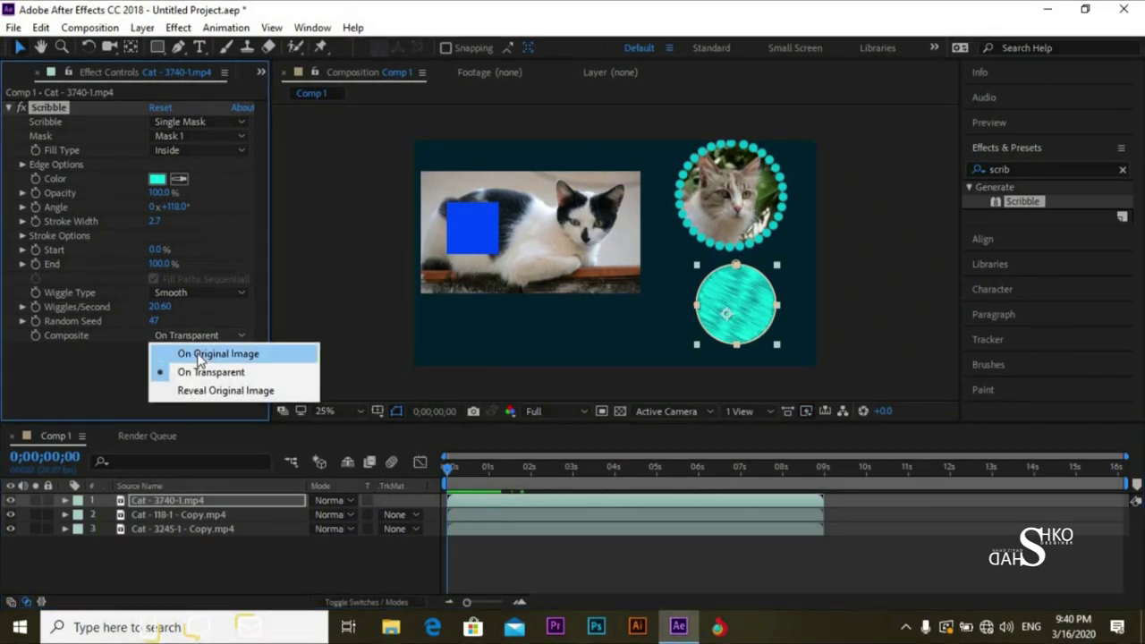
click(199, 354)
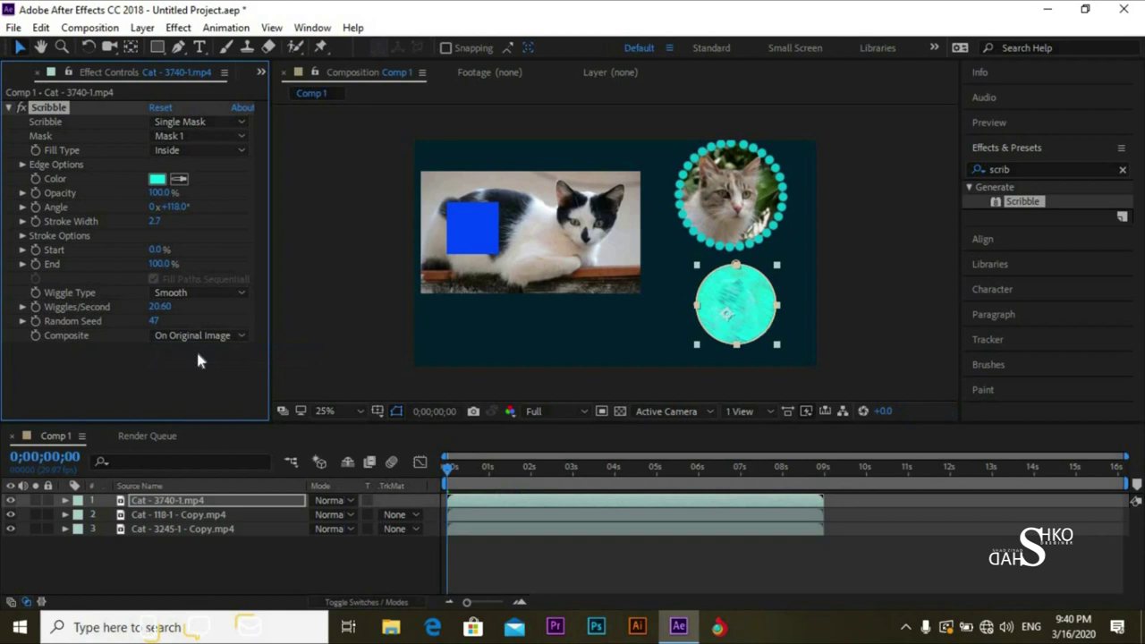
drag(450, 476, 503, 488)
key(space)
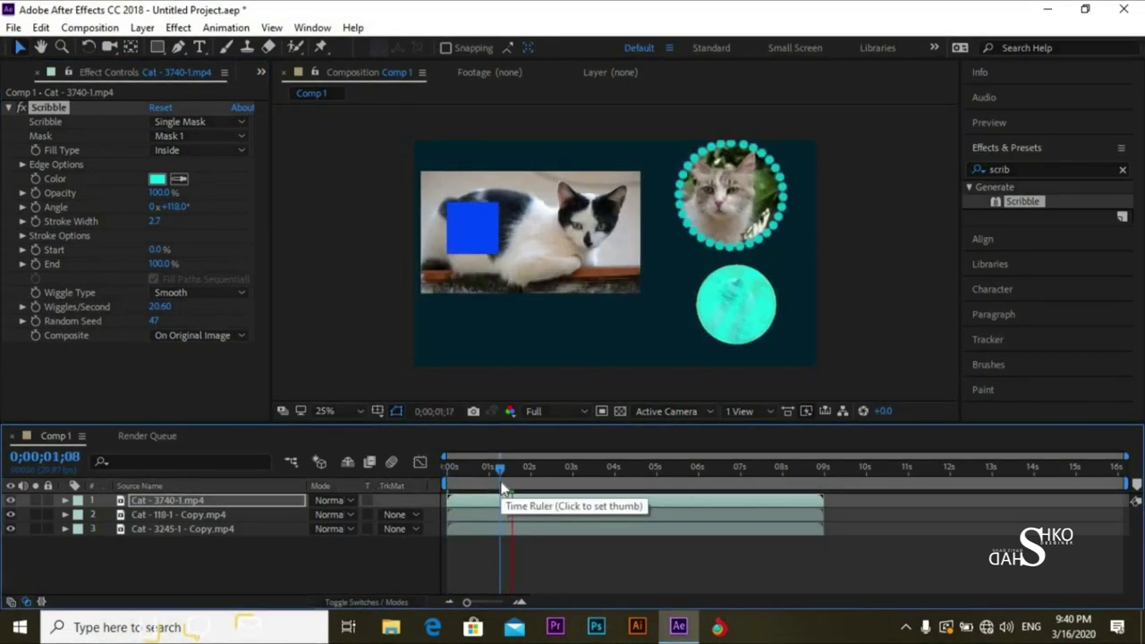
key(space)
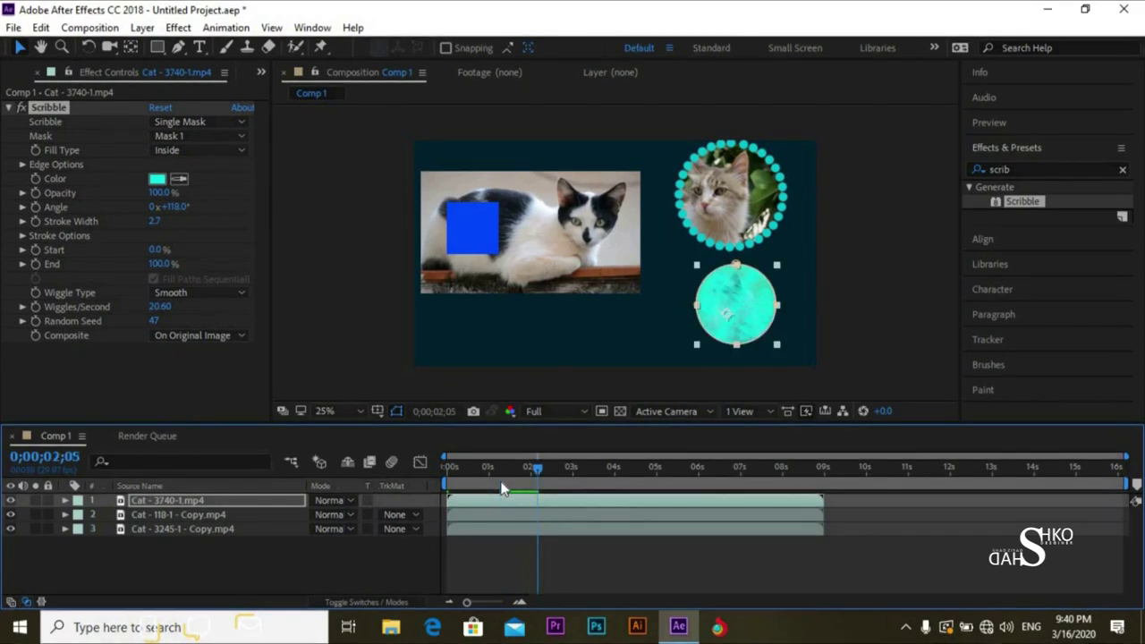
click(159, 340)
click(199, 372)
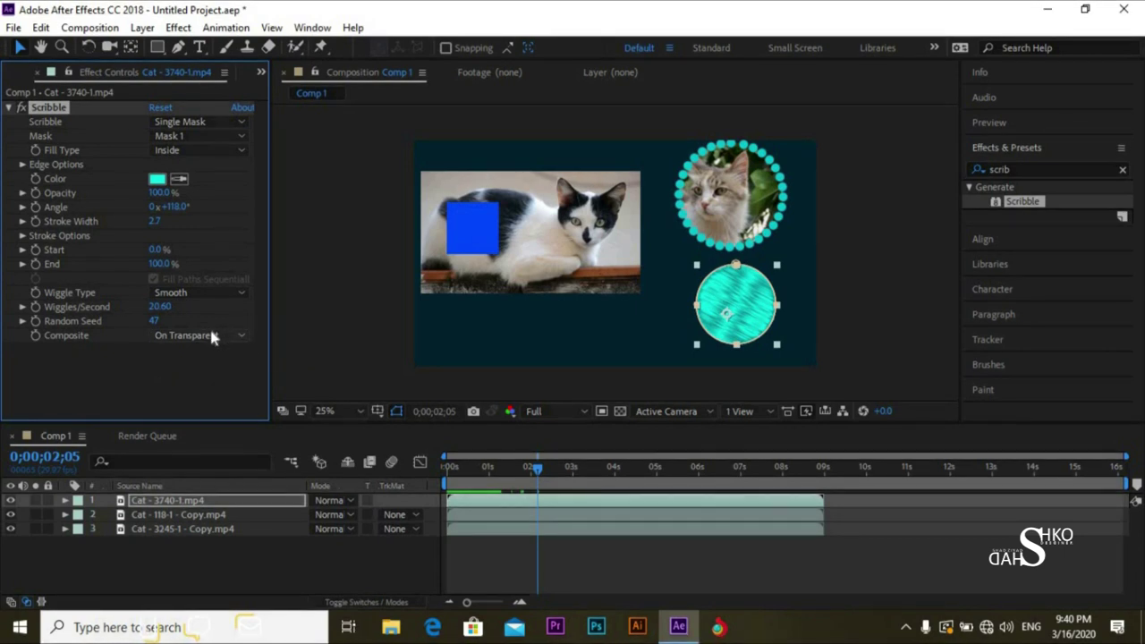
Set the Scribble Composite option to Reveal Original Image and preview it from 0;00;00;07
click(212, 336)
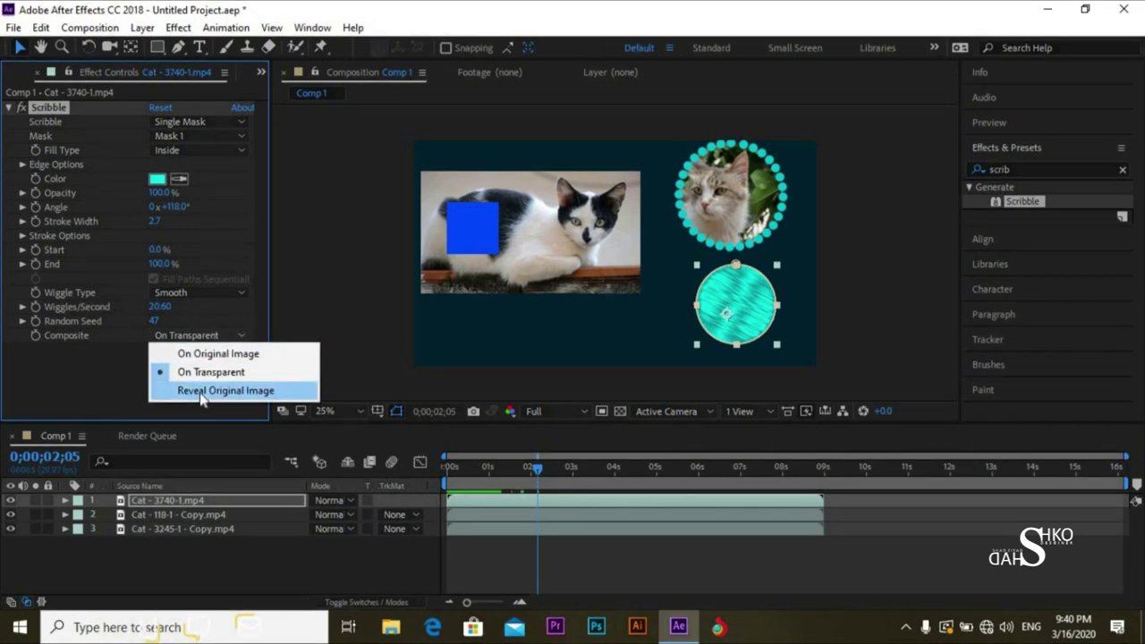
click(203, 392)
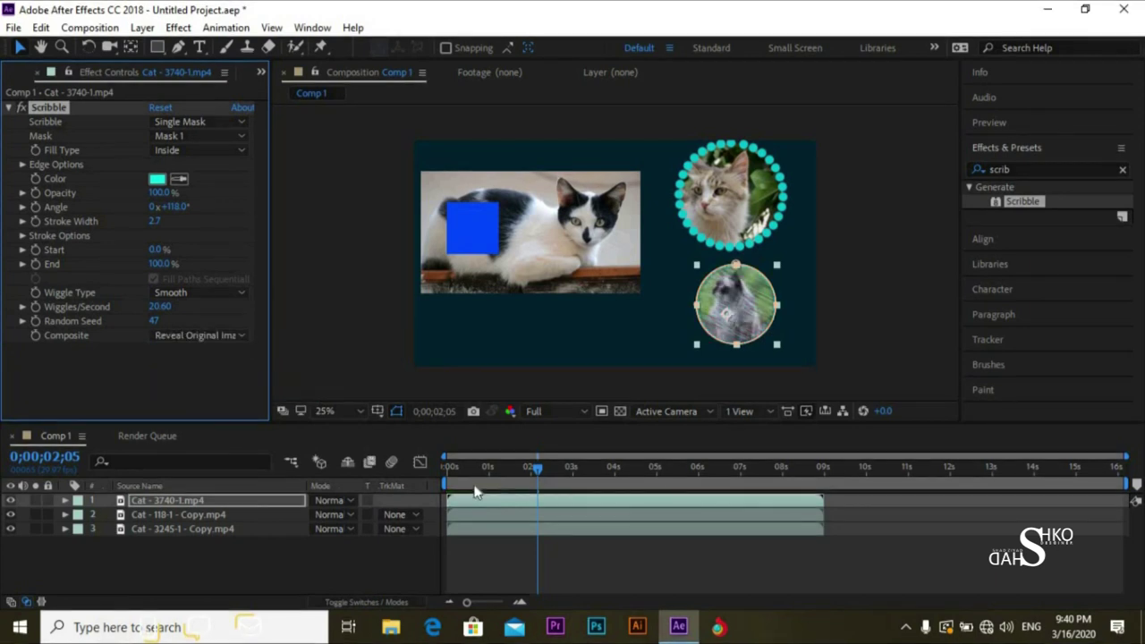
drag(537, 477, 457, 483)
key(space)
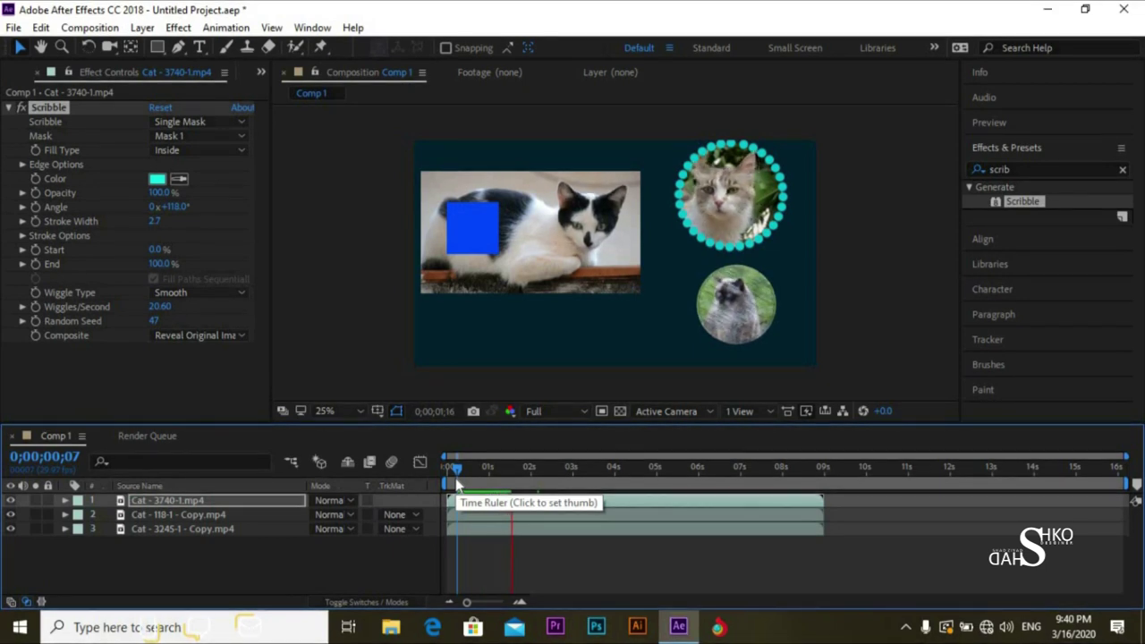
key(space)
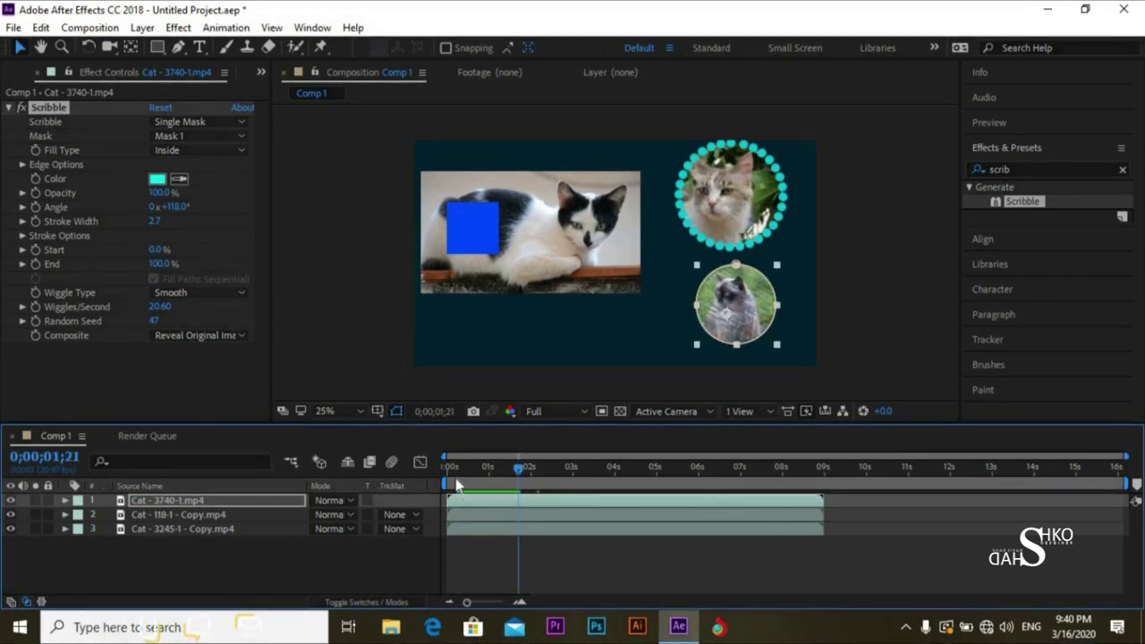
Preview the revealed cat clip again from 0;00;00;14 and return to the first frame
drag(516, 471, 467, 463)
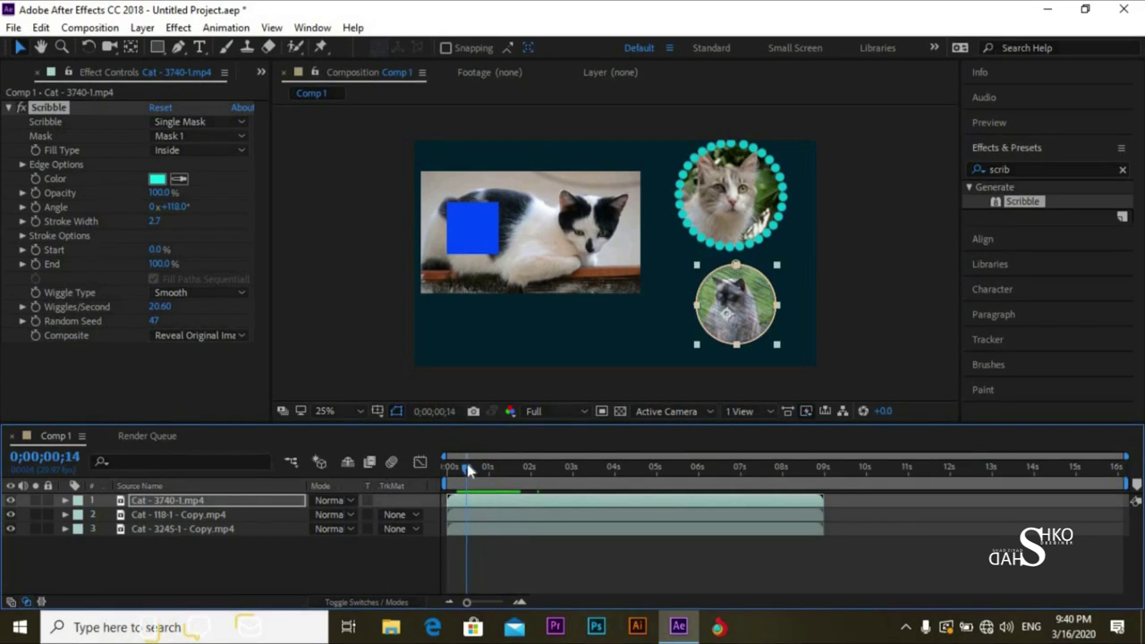
key(space)
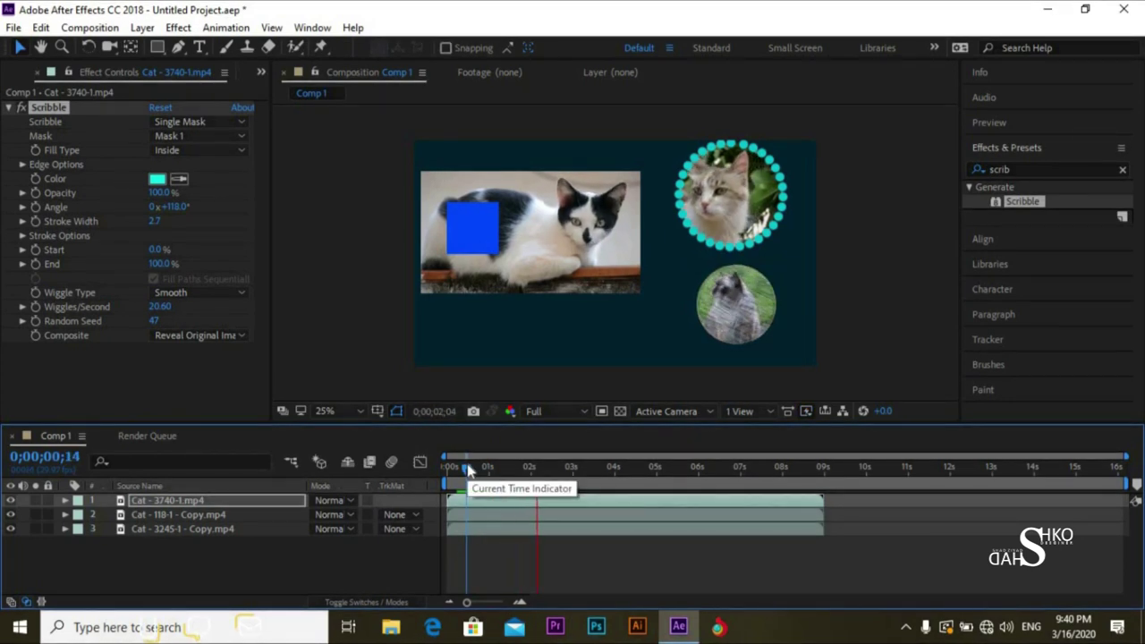
key(space)
drag(541, 478, 438, 471)
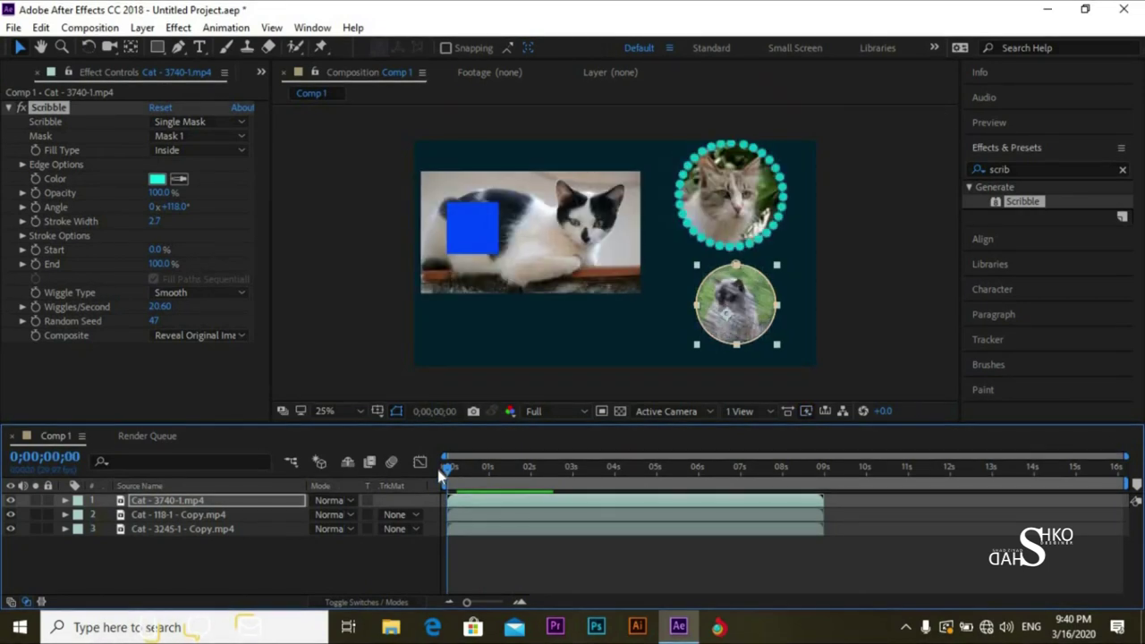
Try the Scribble Composite option On Original Image with Start animated from 0% at the first frame to 100% at 0;00;01;25
click(211, 335)
click(208, 354)
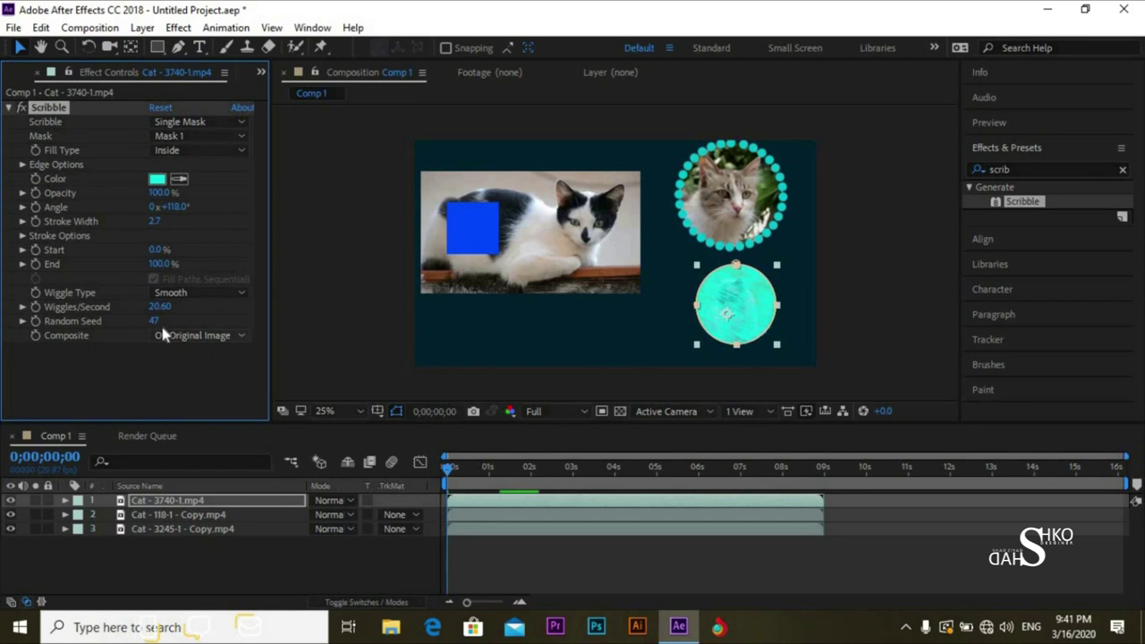
drag(449, 474, 438, 474)
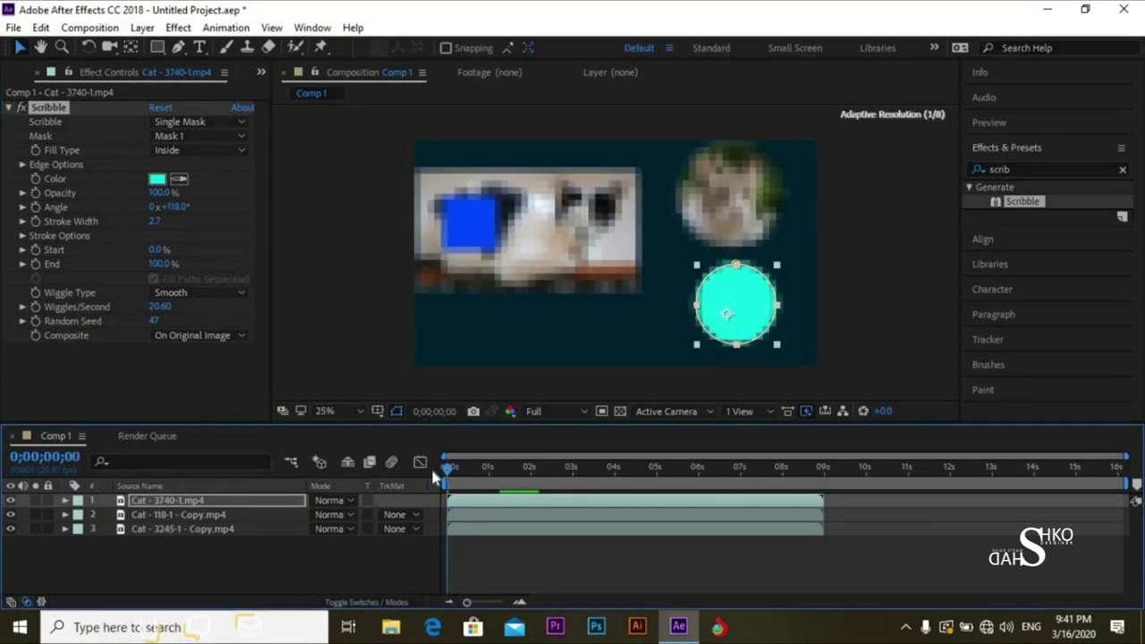
click(34, 251)
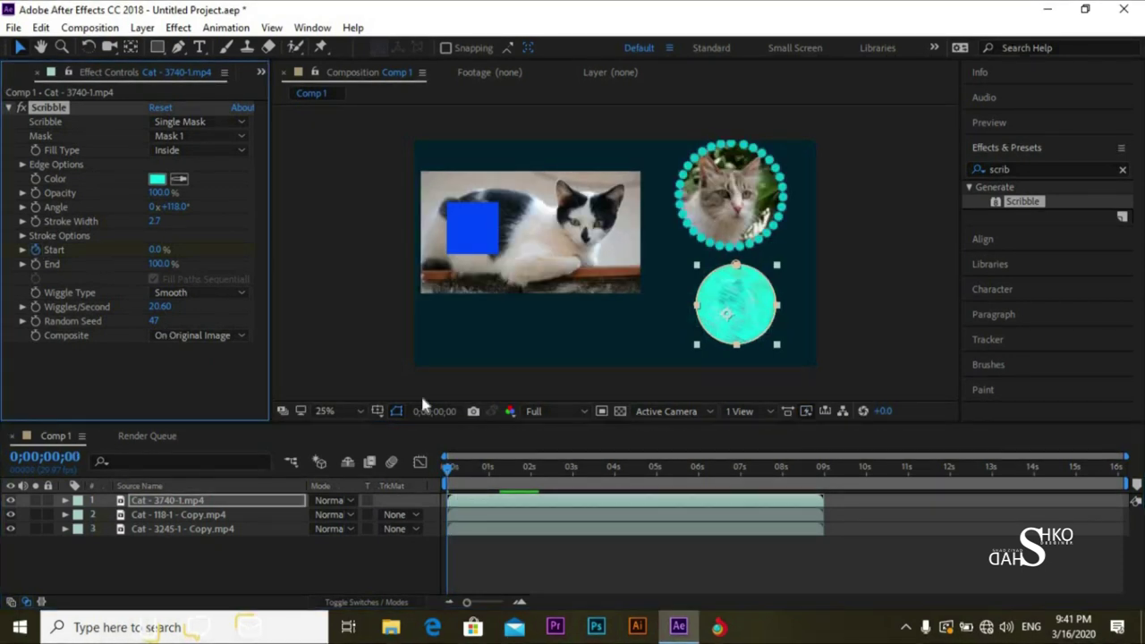
click(525, 467)
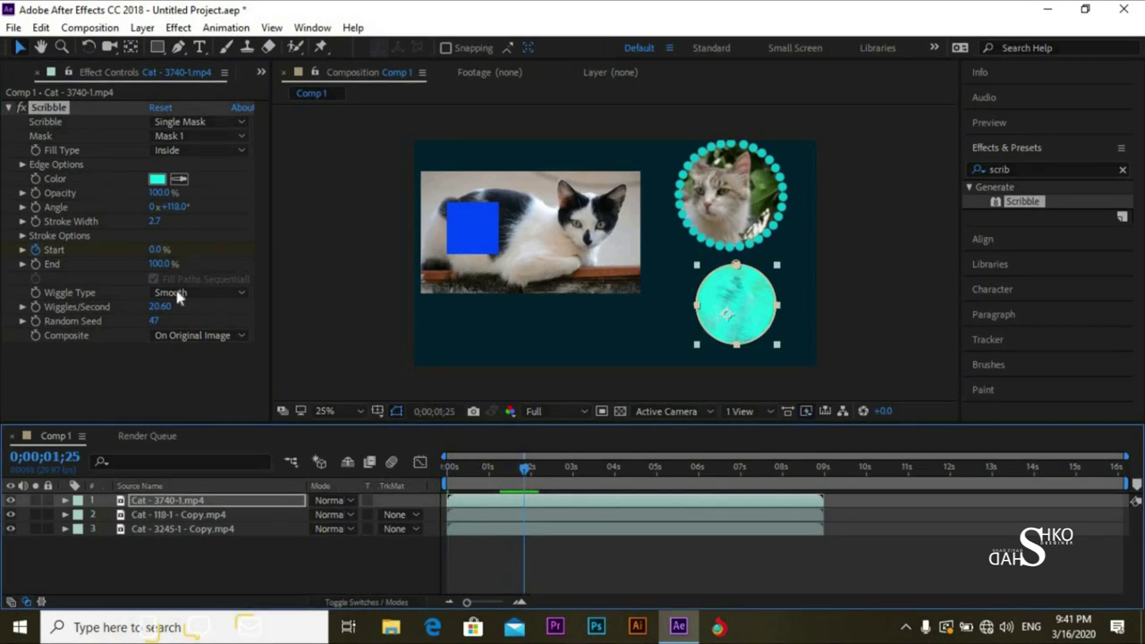
drag(156, 250, 233, 251)
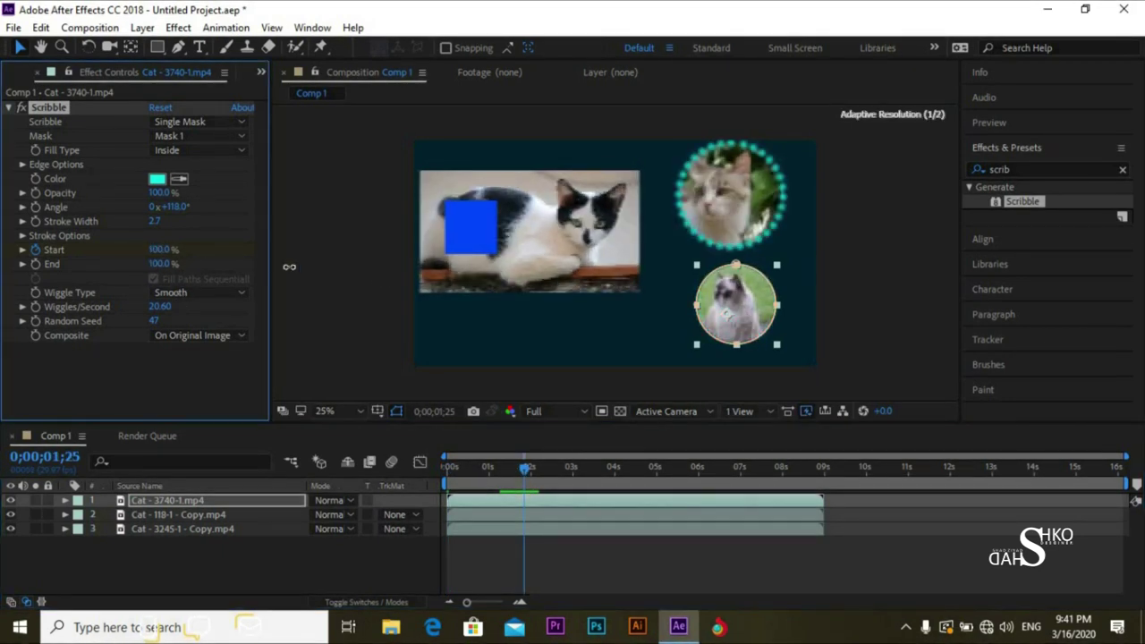
Preview the Scribble Start animation from the first frame, then undo the Start keyframes and the Composite change
drag(529, 480, 420, 483)
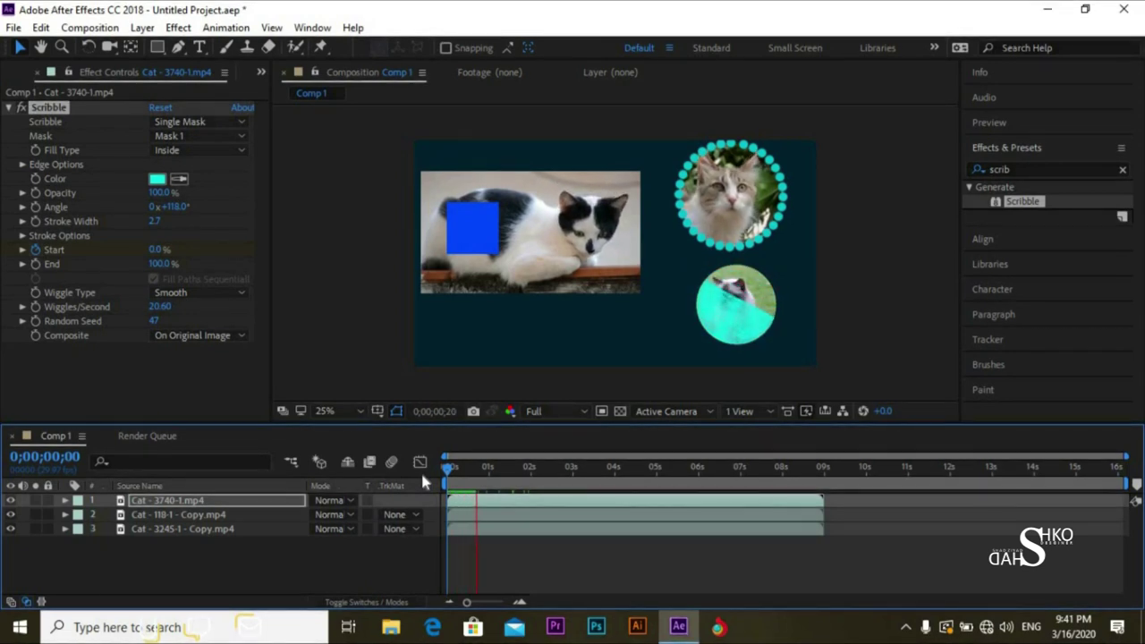
key(space)
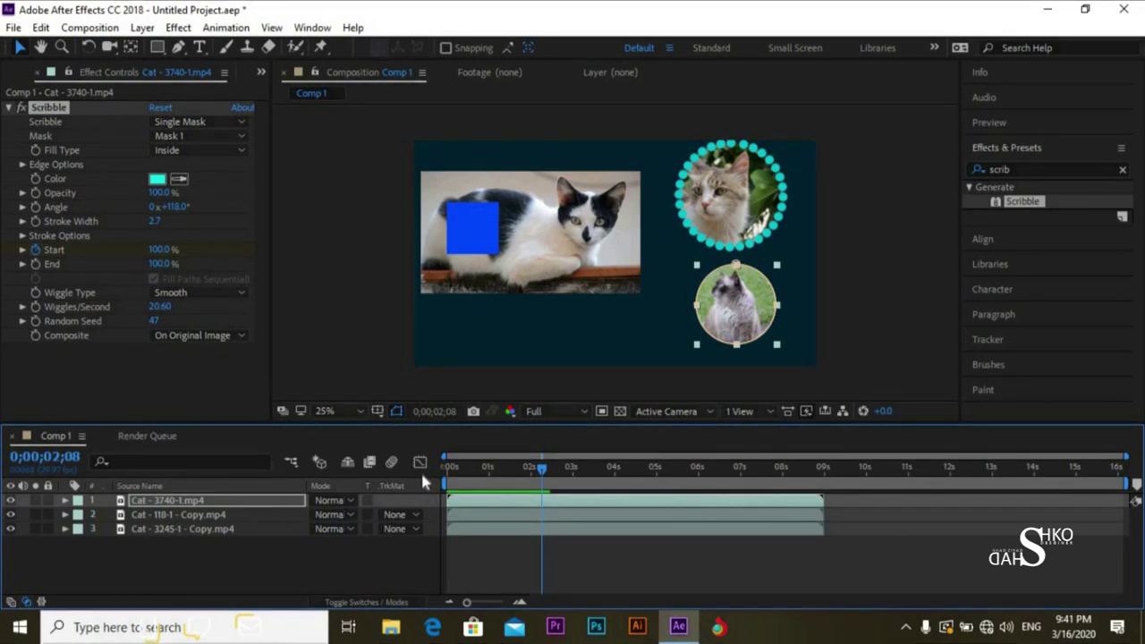
key(Home)
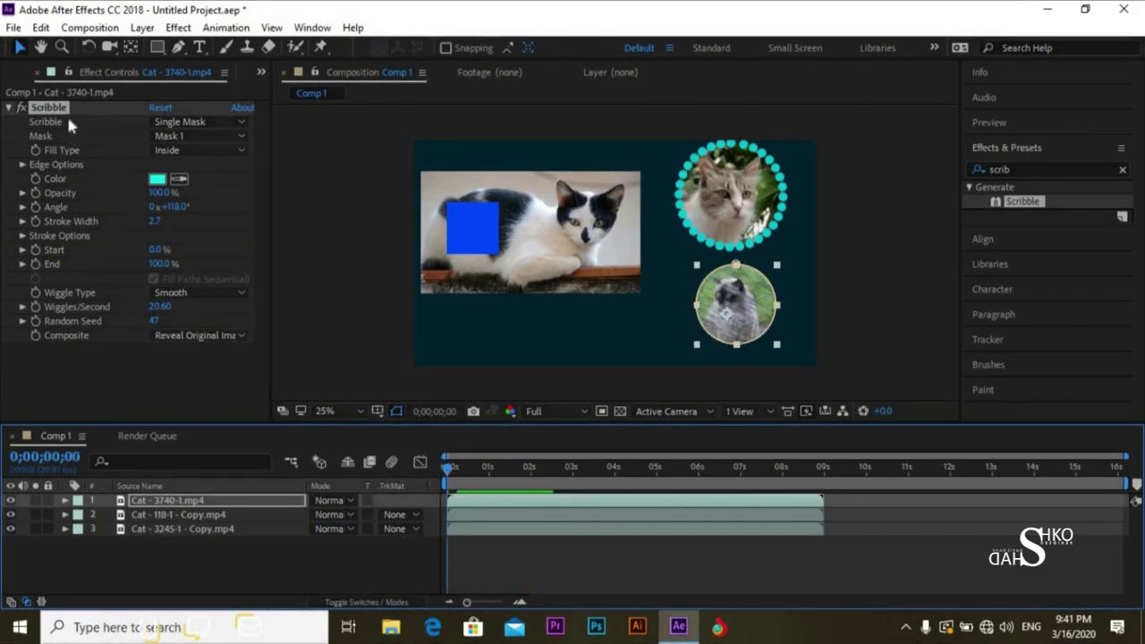
Delete all three cat clip layers from Comp 1
click(150, 515)
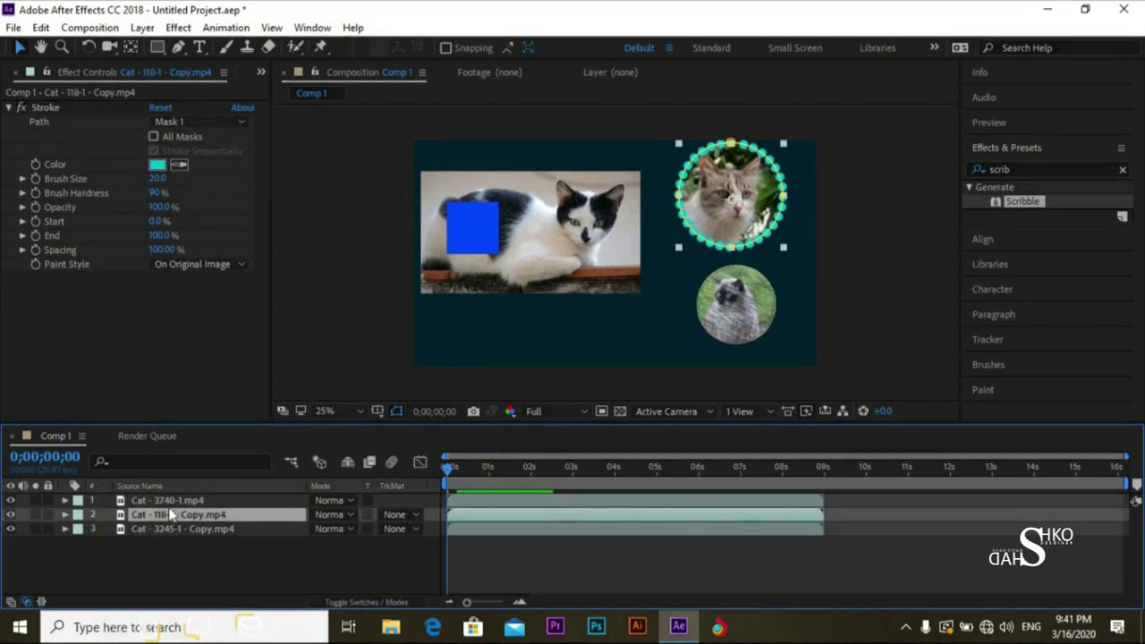
key(Delete)
key(Delete)
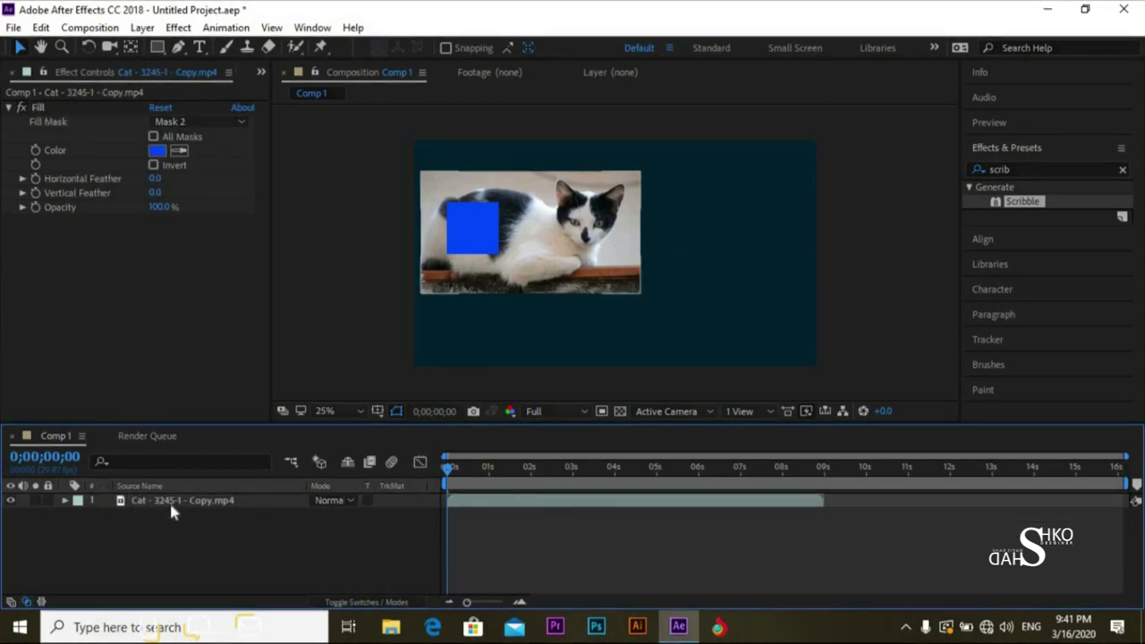
click(170, 502)
key(Delete)
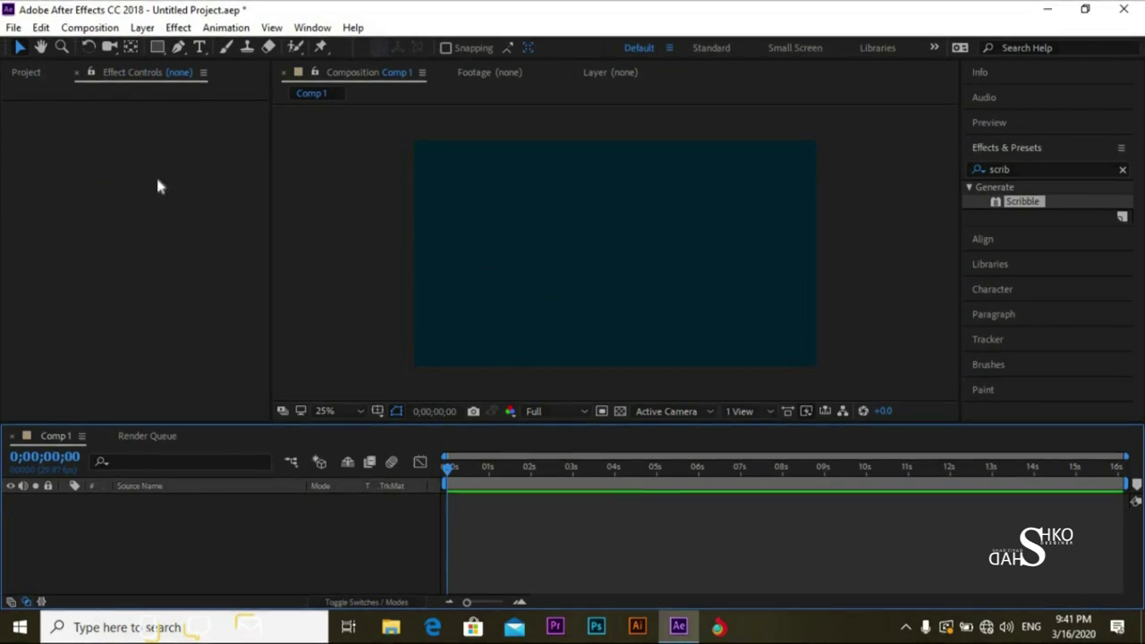
Choose the Rectangle tool and set its shape fill to the very dark teal 061415
click(157, 47)
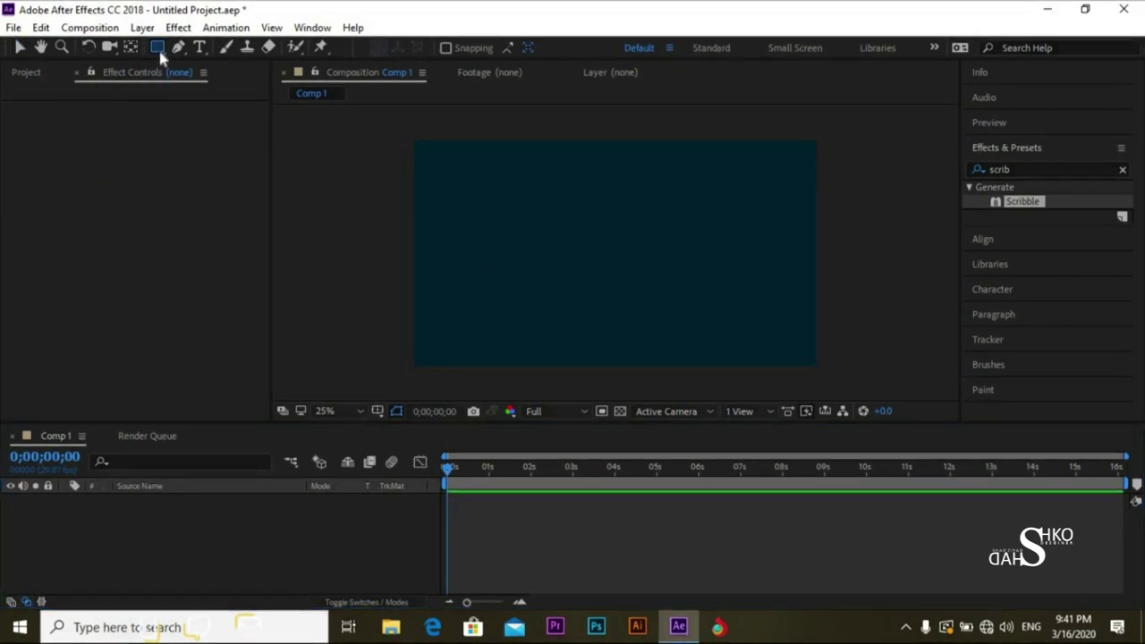
click(201, 50)
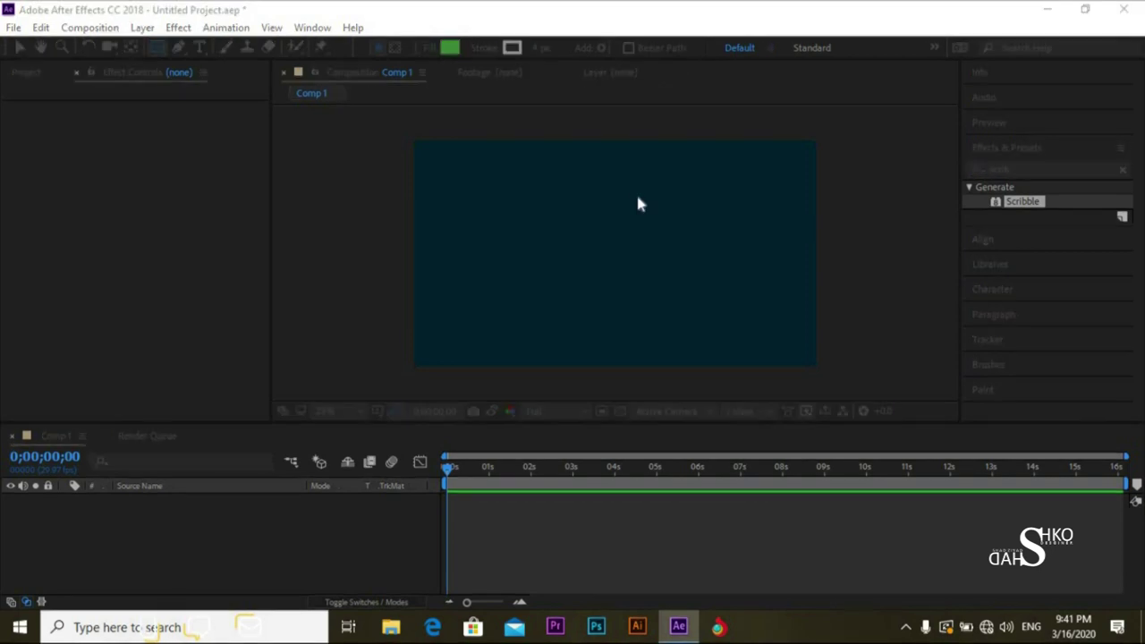
mouse_move(900, 436)
mouse_down()
mouse_move(900, 461)
mouse_move(905, 430)
mouse_up()
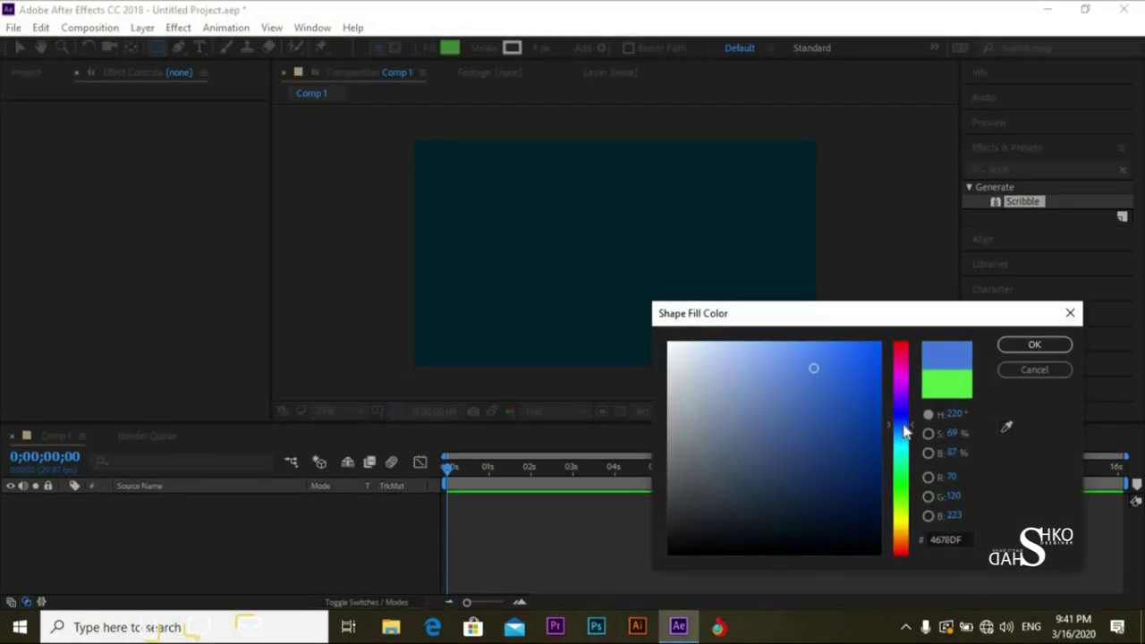
drag(904, 473, 900, 448)
click(807, 529)
drag(808, 528, 821, 537)
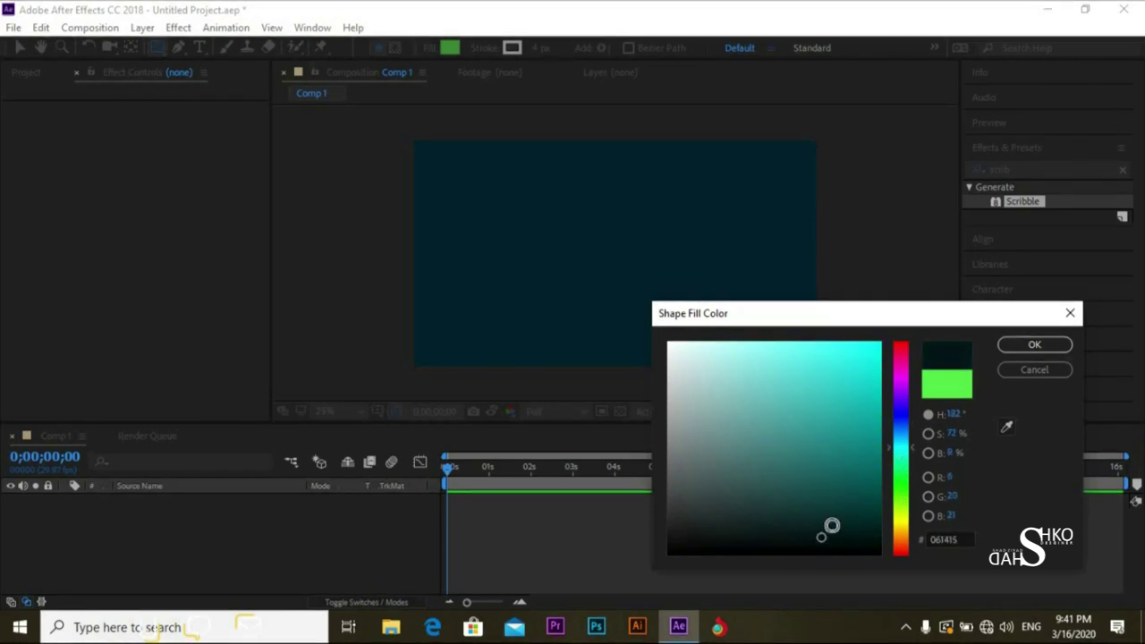
click(1033, 346)
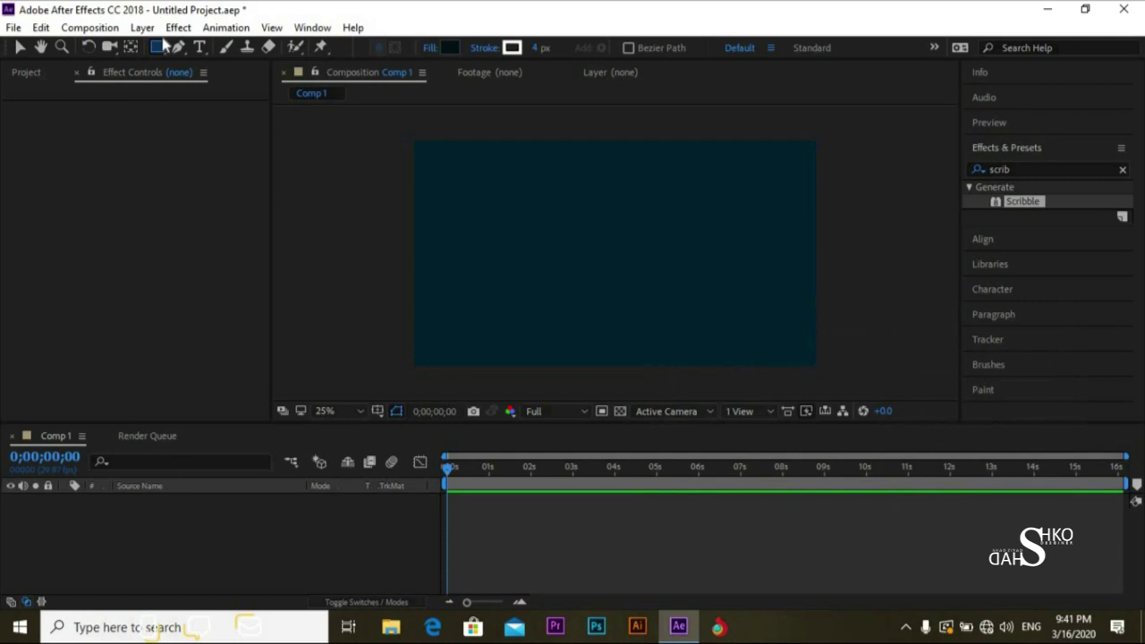
Create a rectangle shape layer that covers the whole composition and collapse its properties
double_click(162, 51)
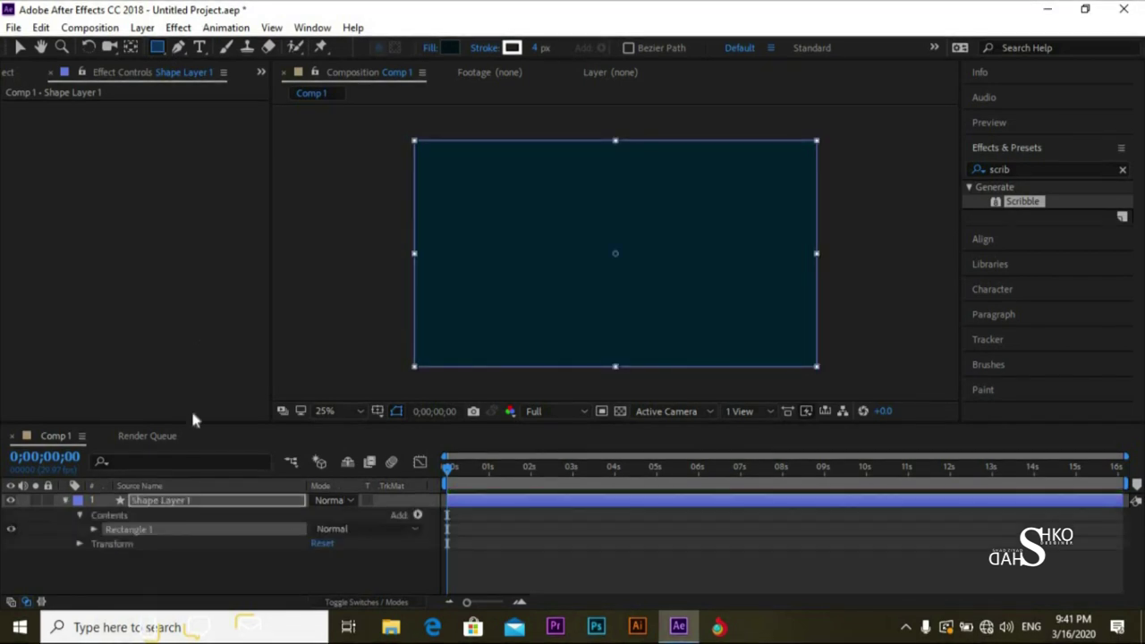
key(v)
click(177, 562)
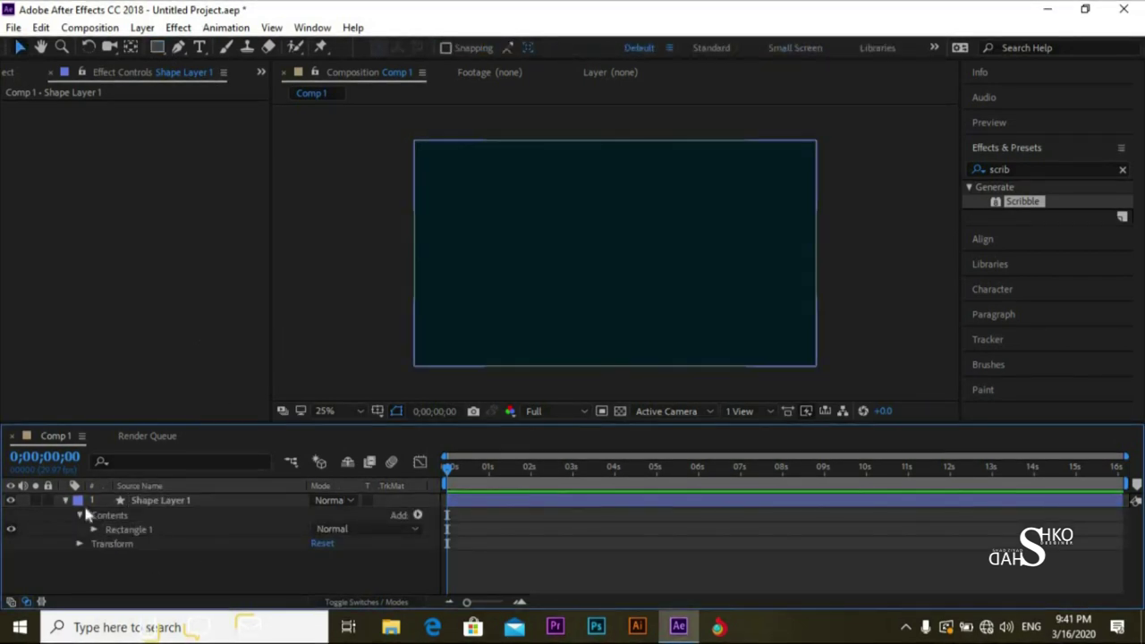
click(65, 500)
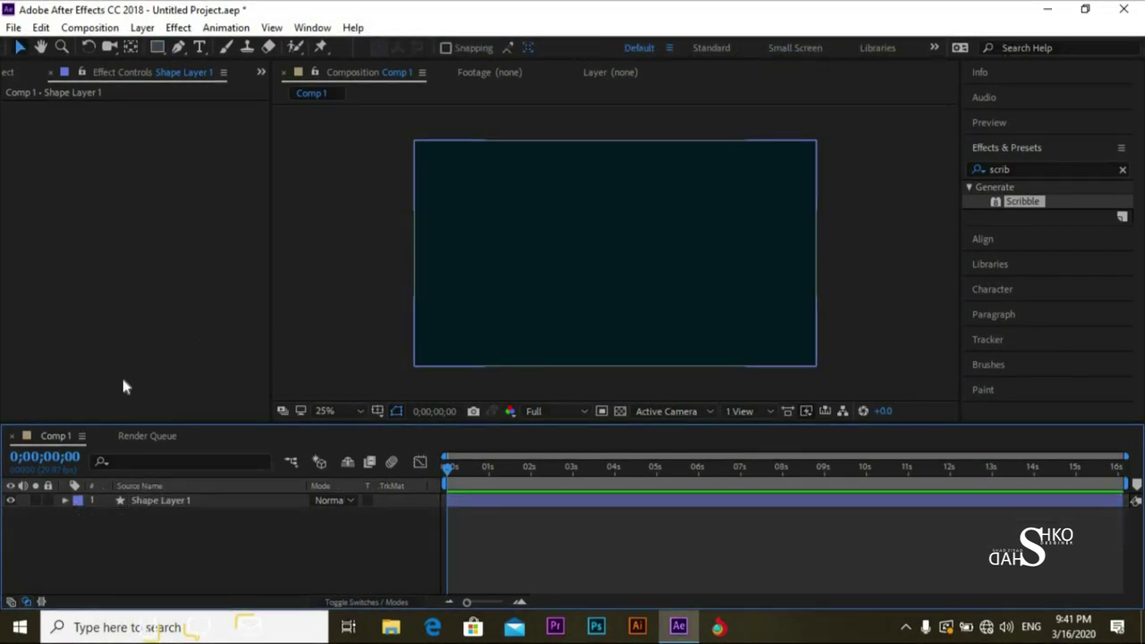
click(156, 47)
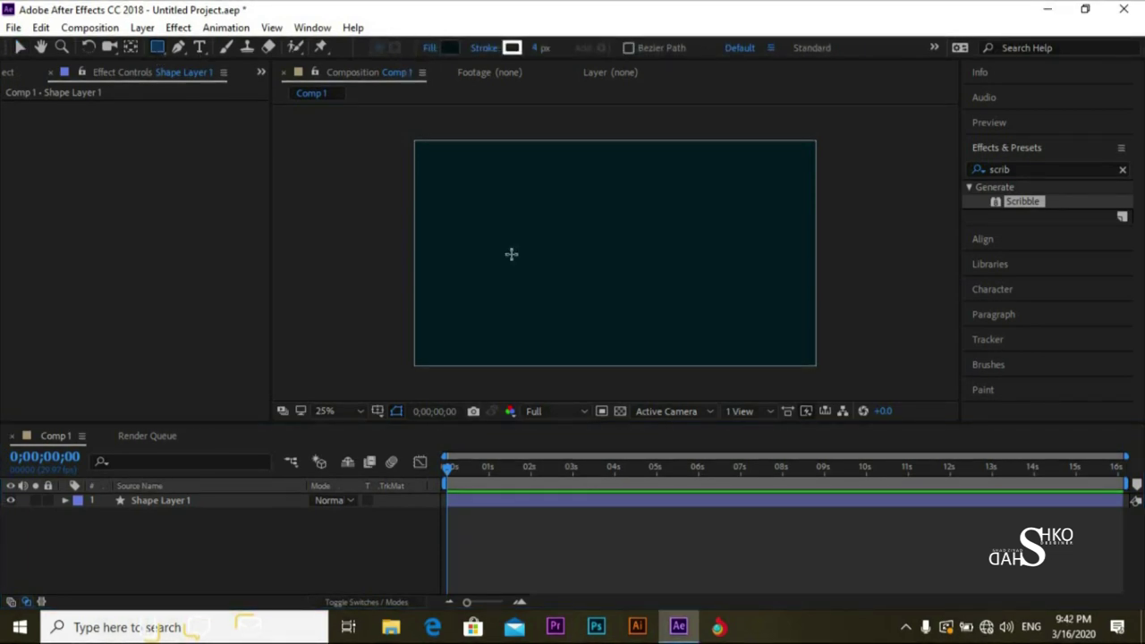
click(479, 213)
key(Delete)
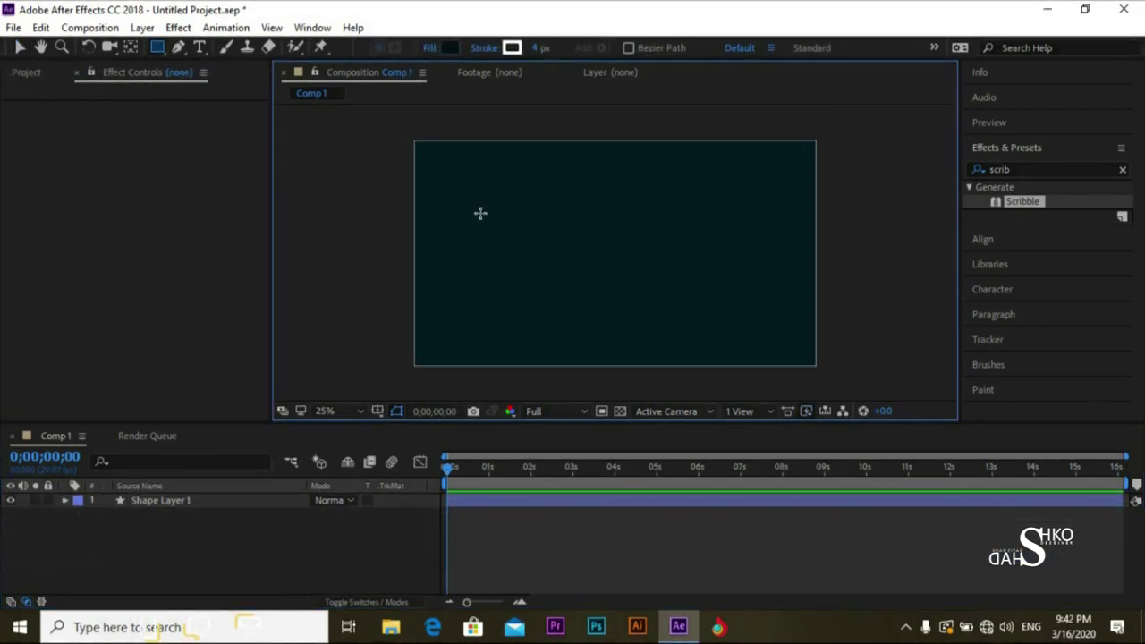
click(477, 175)
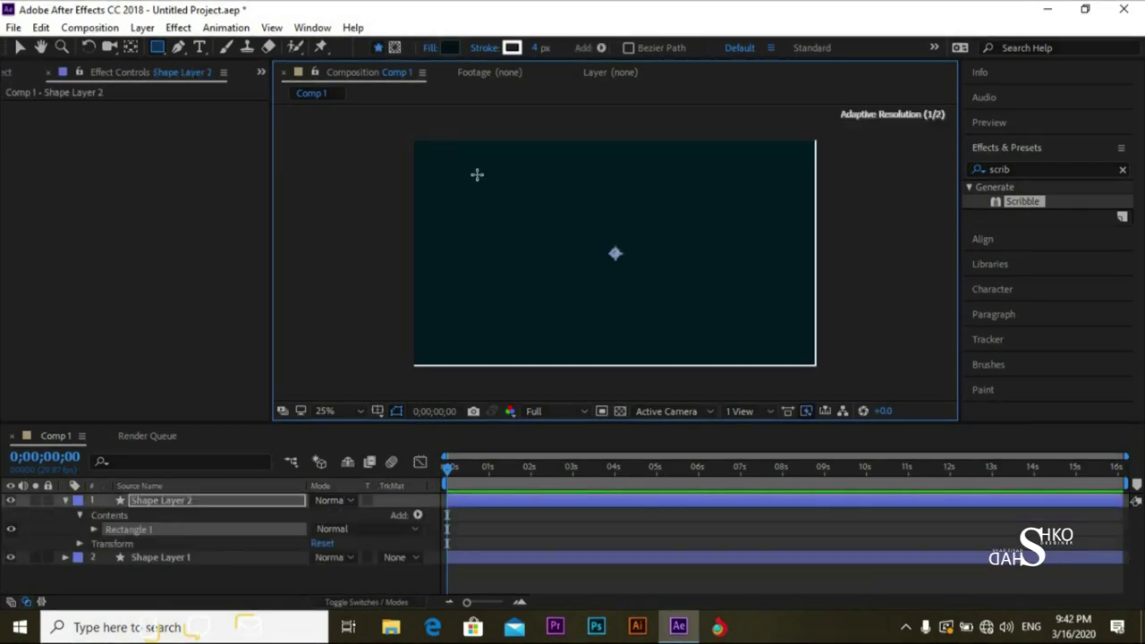
key(Delete)
mouse_move(446, 163)
mouse_down()
mouse_move(644, 260)
mouse_move(701, 303)
mouse_up()
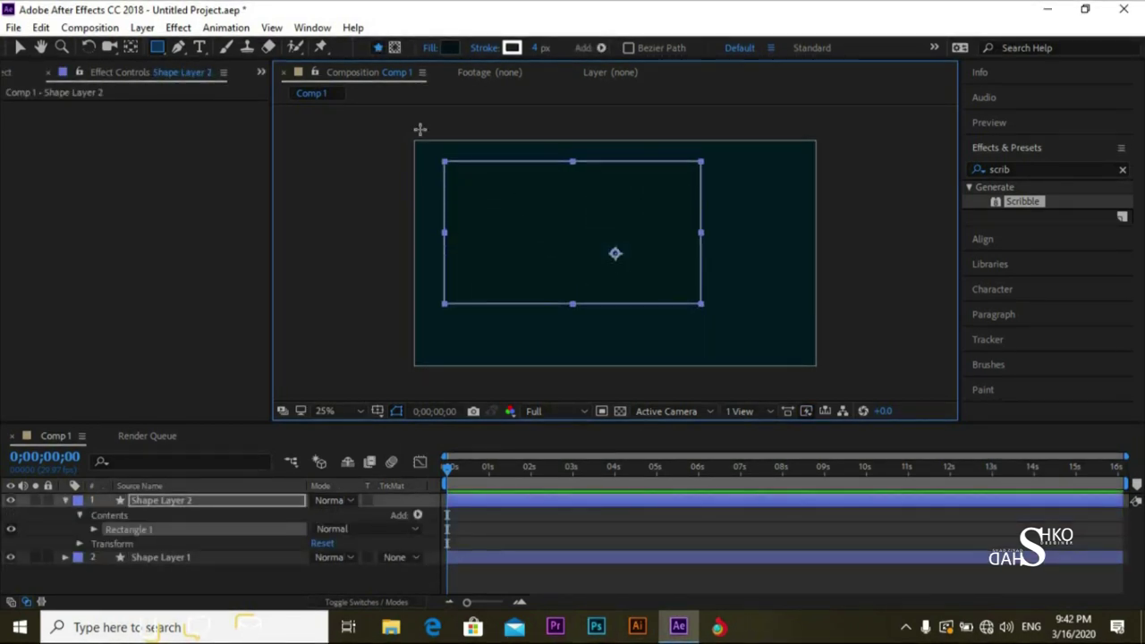
click(396, 47)
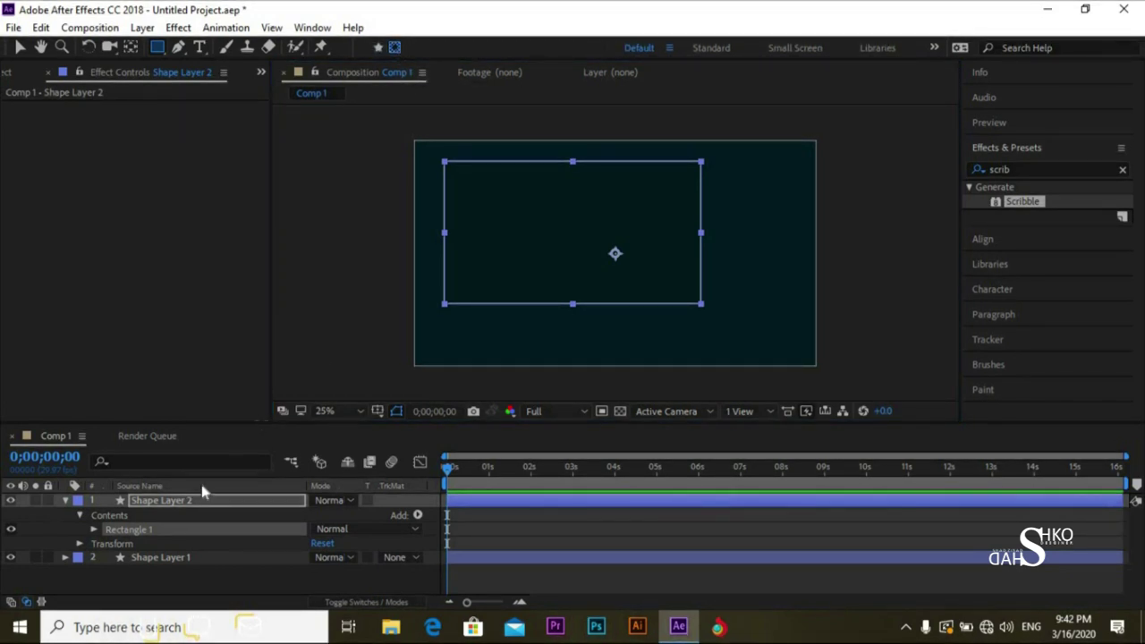
click(64, 501)
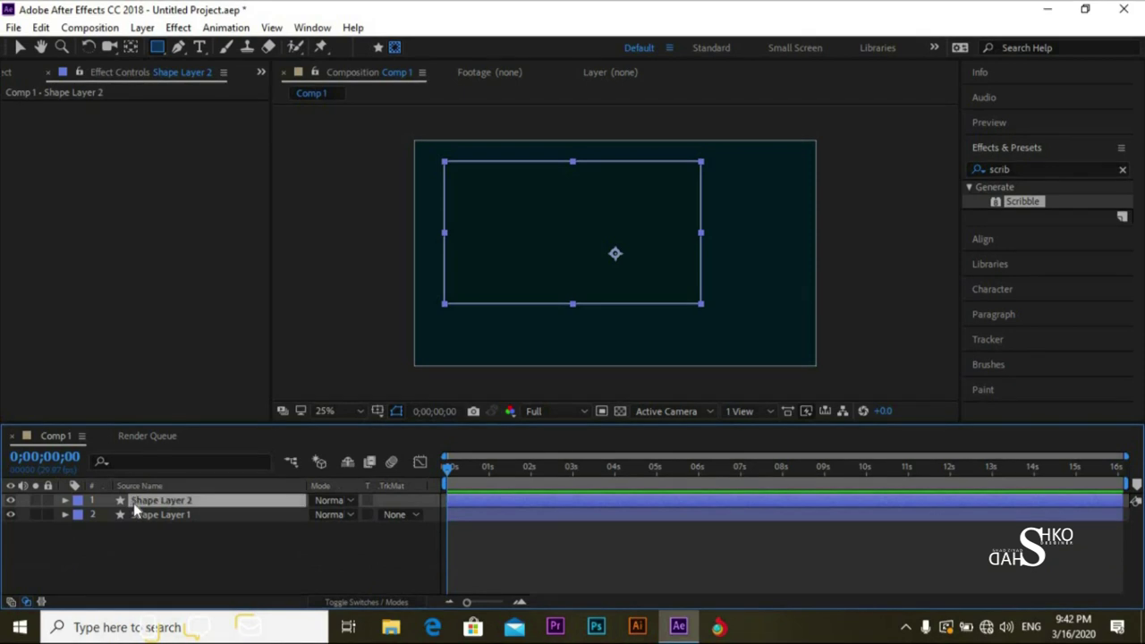
key(Delete)
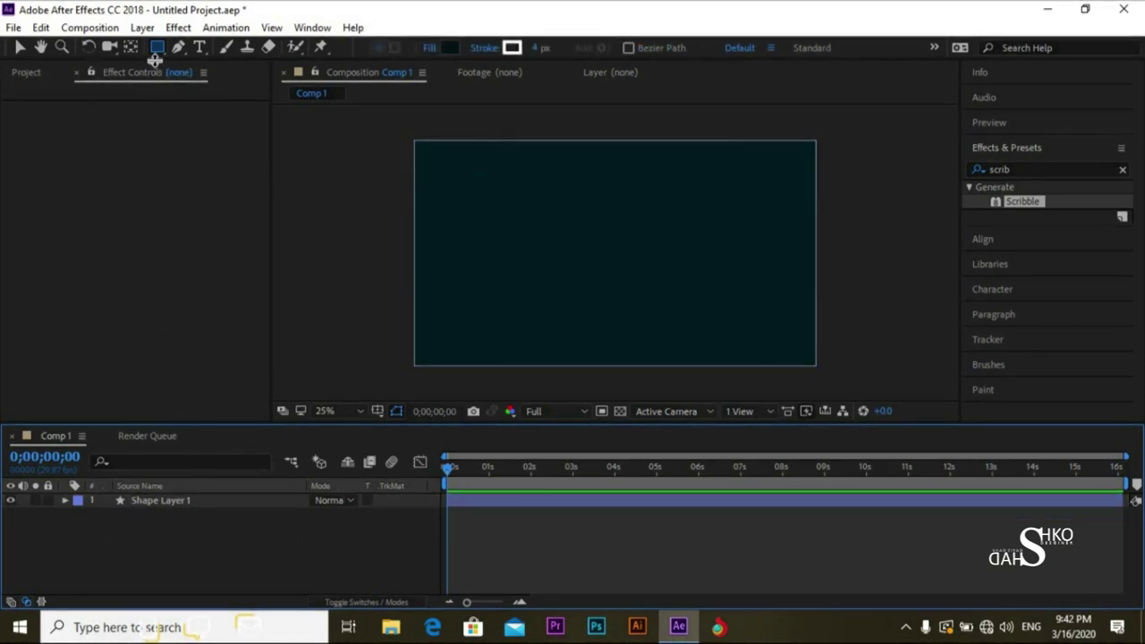
Mask Shape Layer 1 with a long, thin horizontal rectangle across the middle of the composition, using the Rectangle tool in mask mode
click(157, 48)
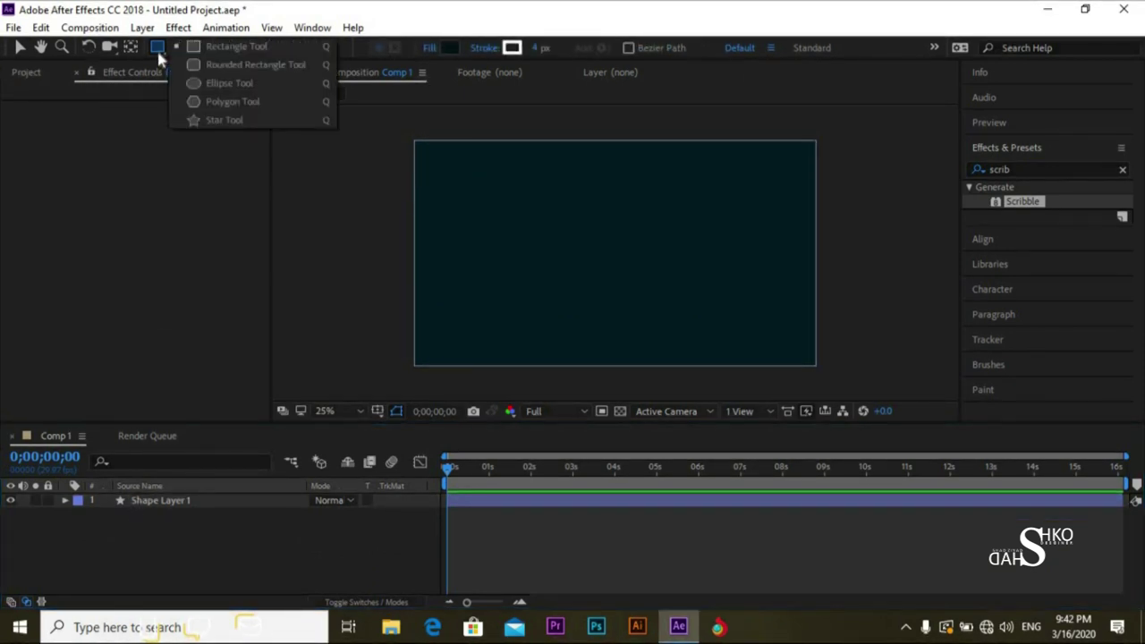
click(204, 82)
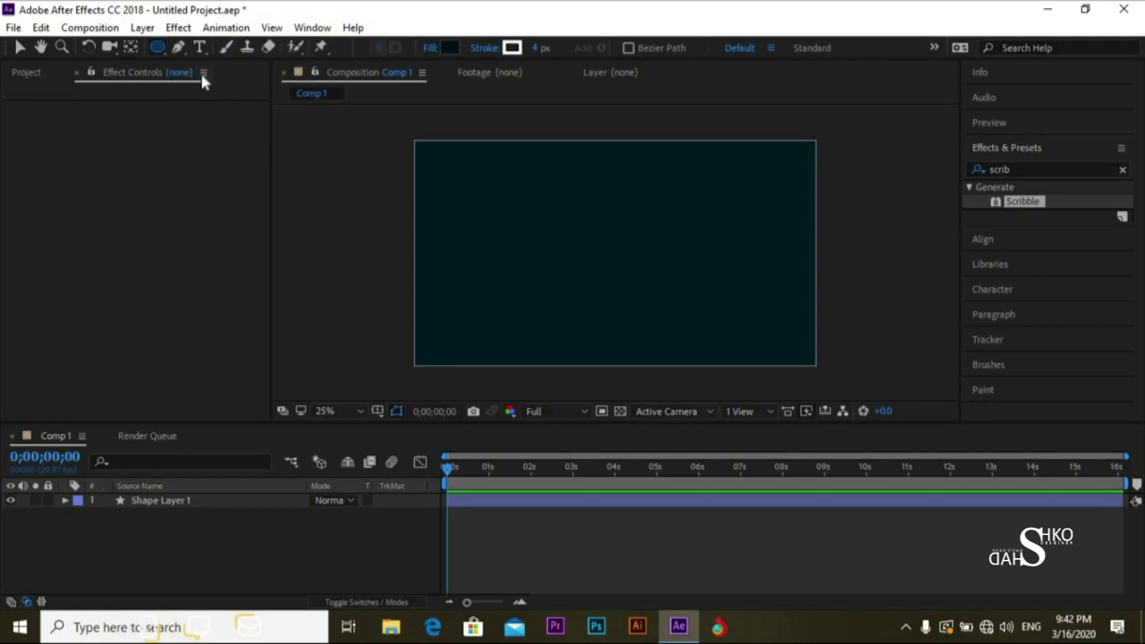
click(149, 501)
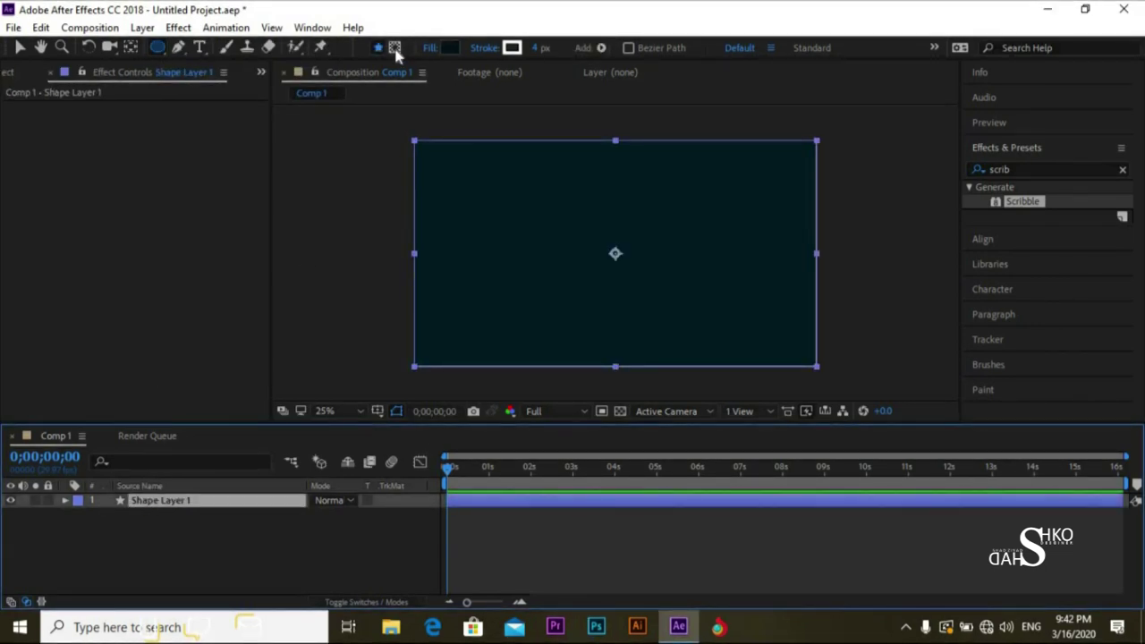
click(158, 47)
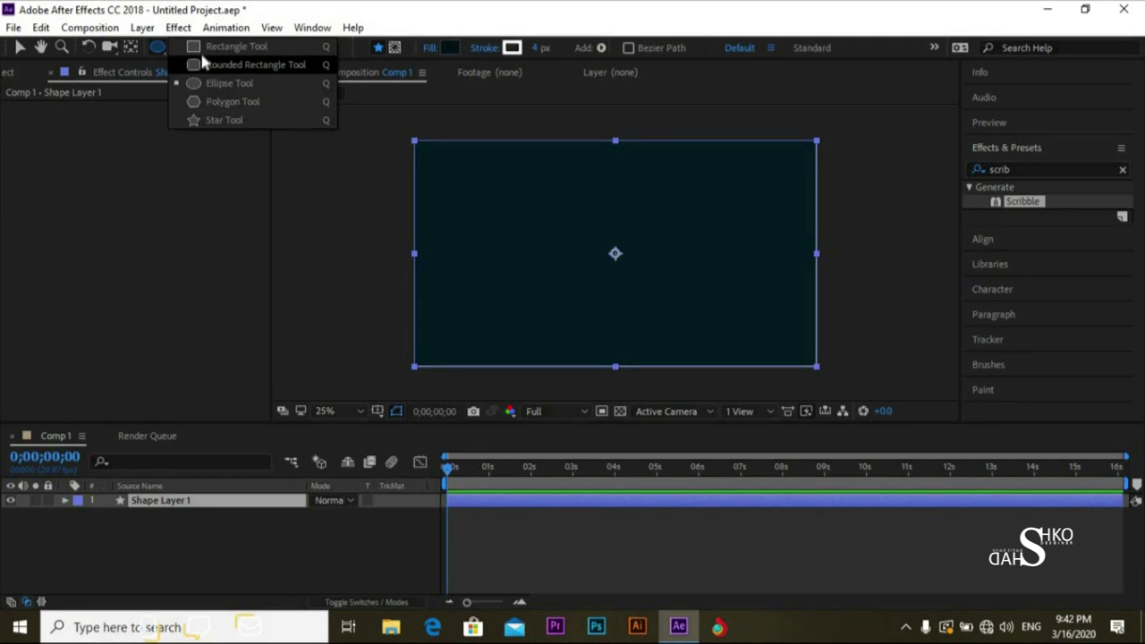
click(205, 48)
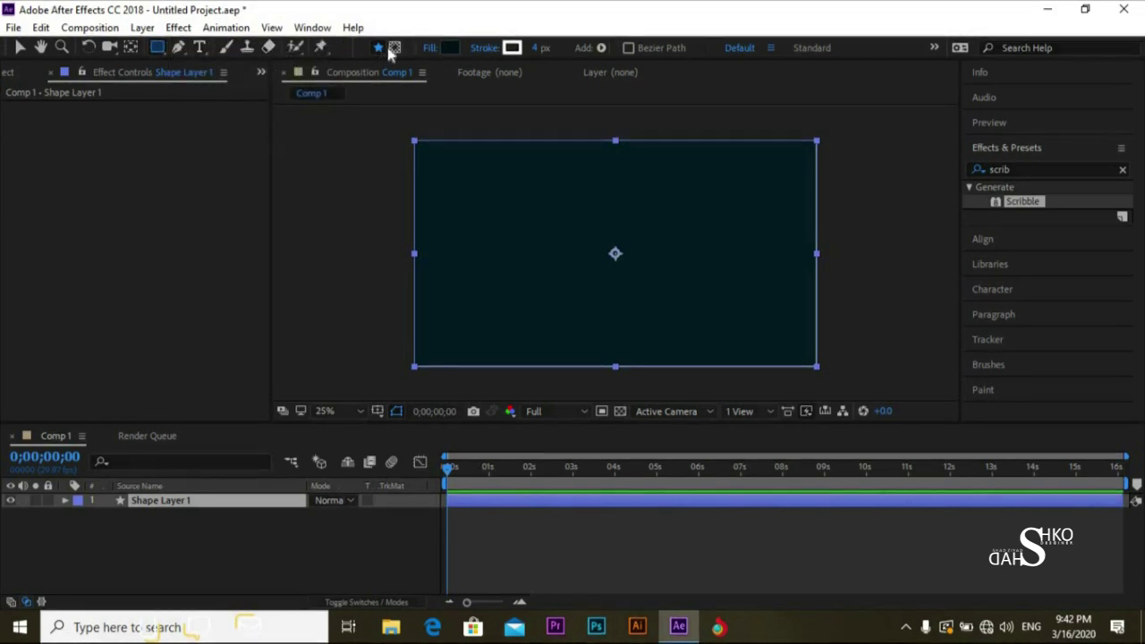
click(395, 50)
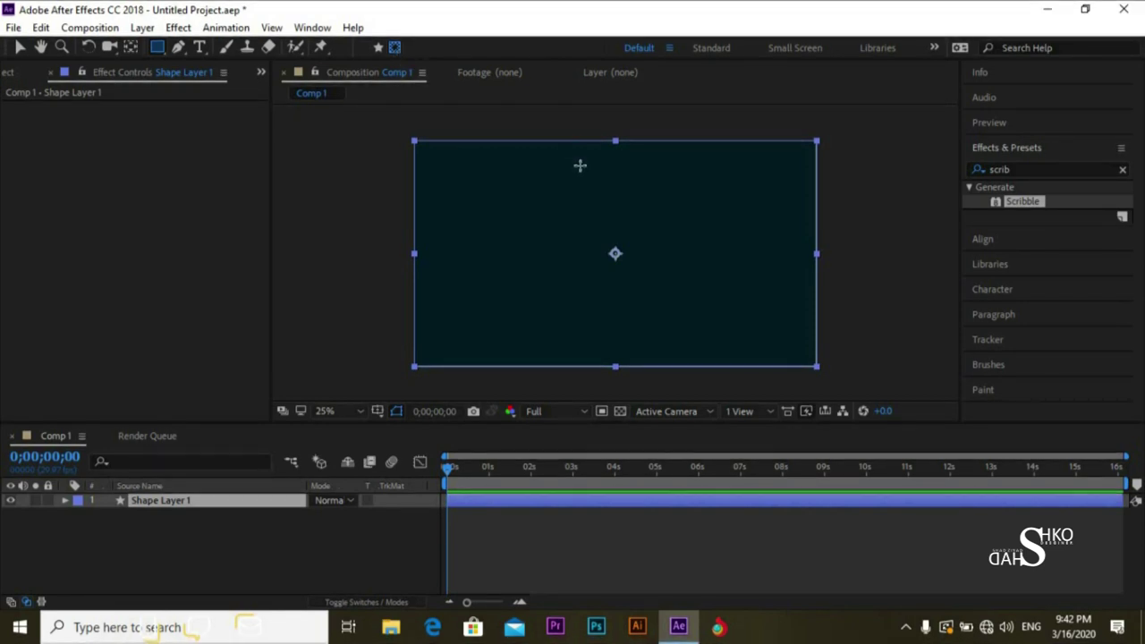
drag(470, 259, 499, 286)
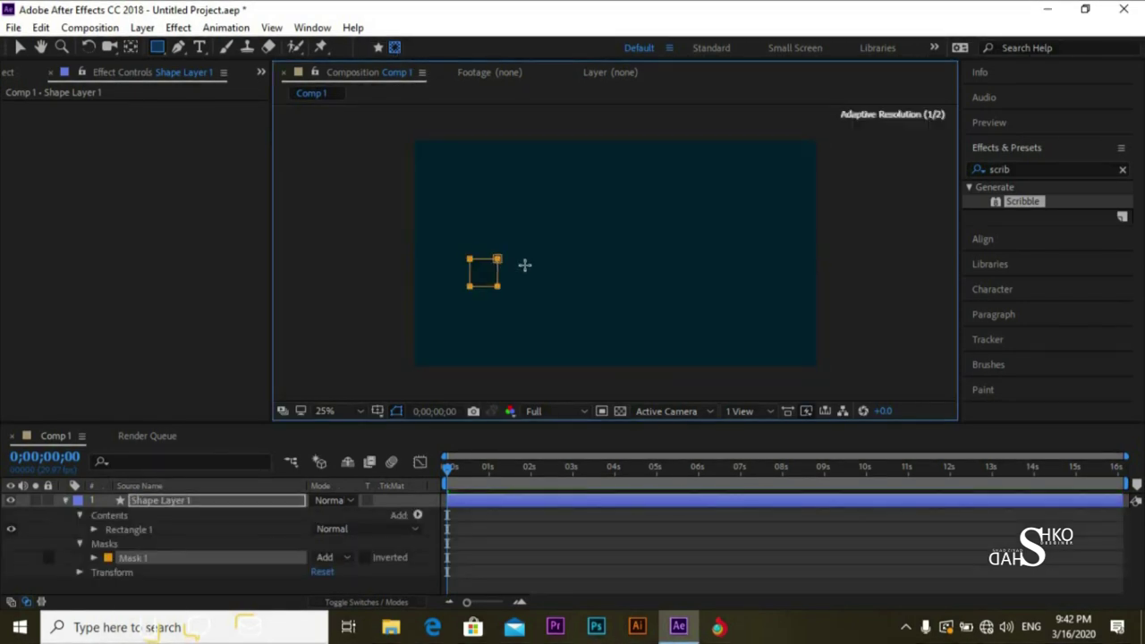
key(Delete)
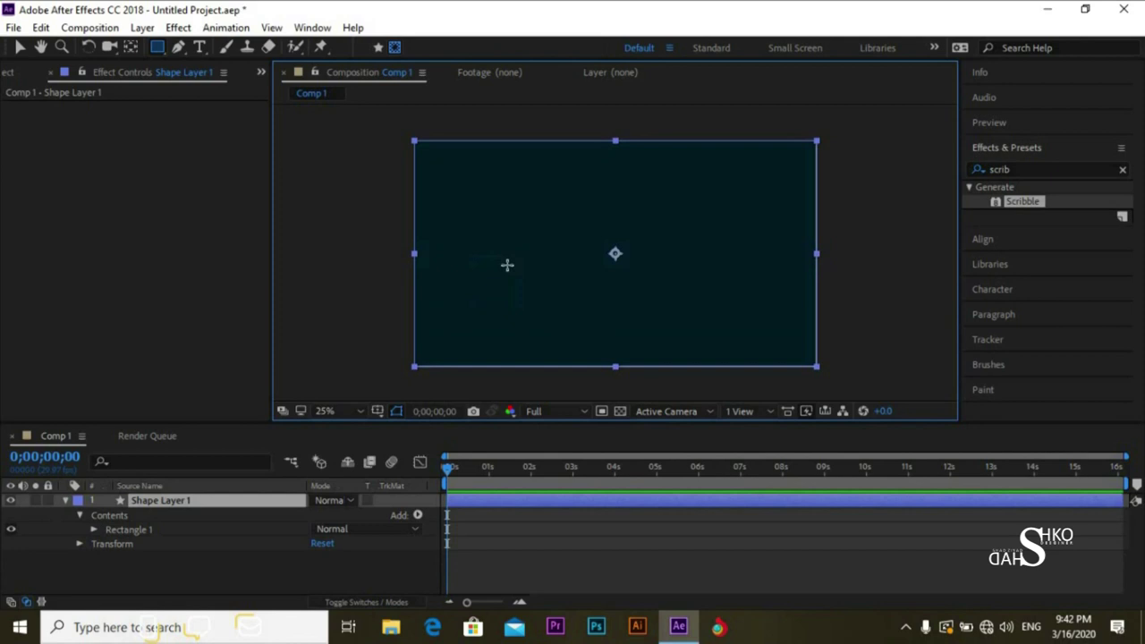
drag(481, 261, 771, 272)
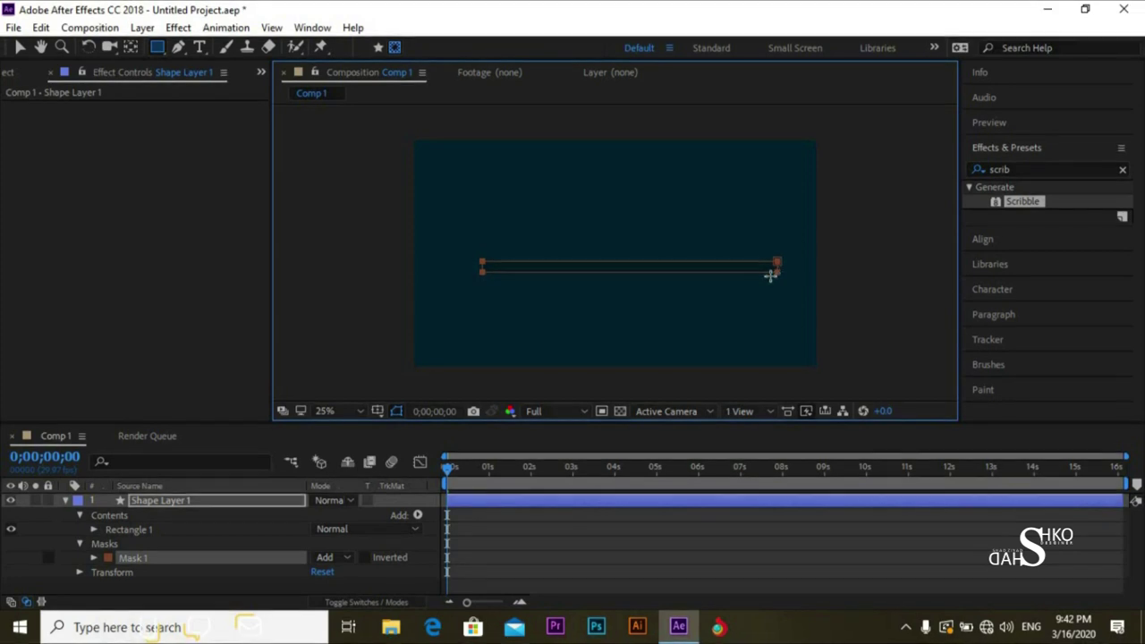
Collapse Shape Layer 1's properties and move the layer back so it covers the whole composition
click(65, 500)
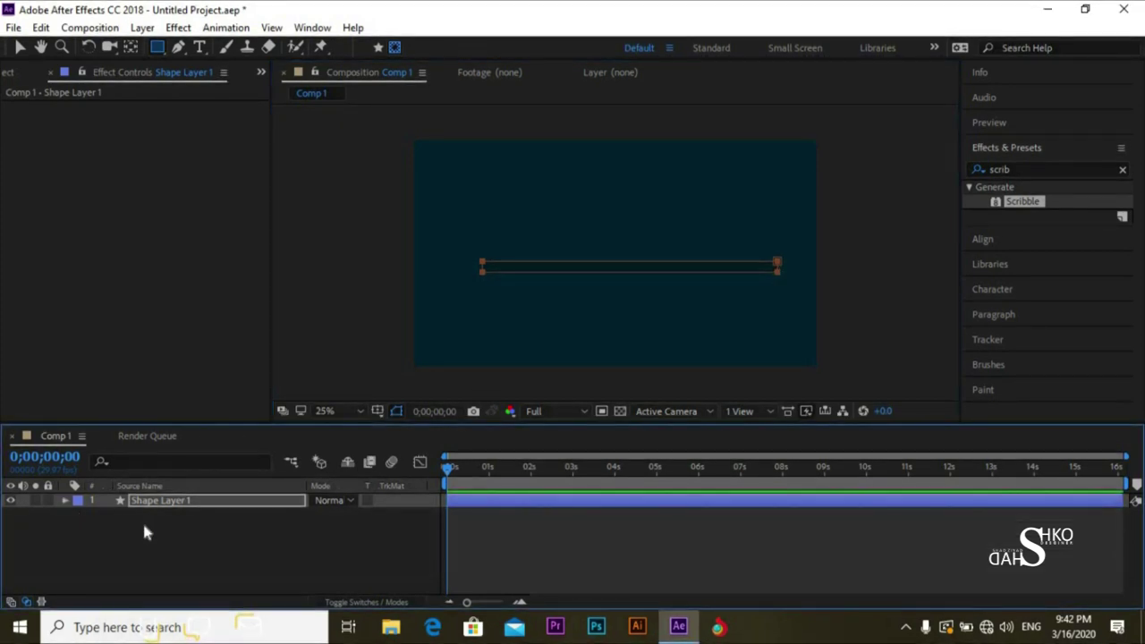
click(142, 520)
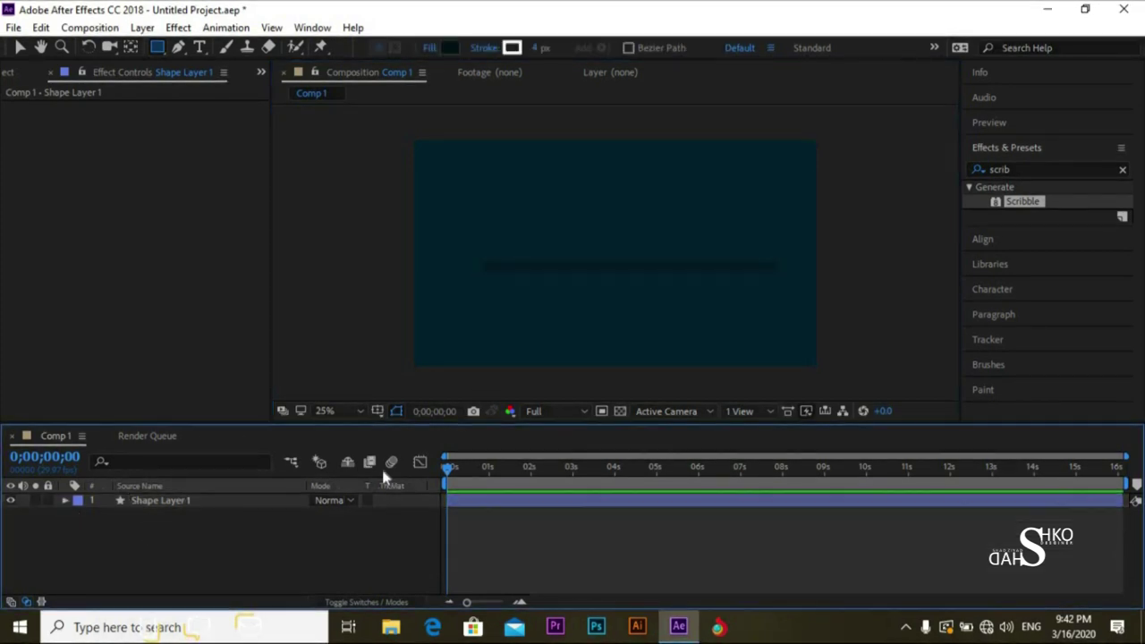
key(v)
click(728, 357)
click(693, 272)
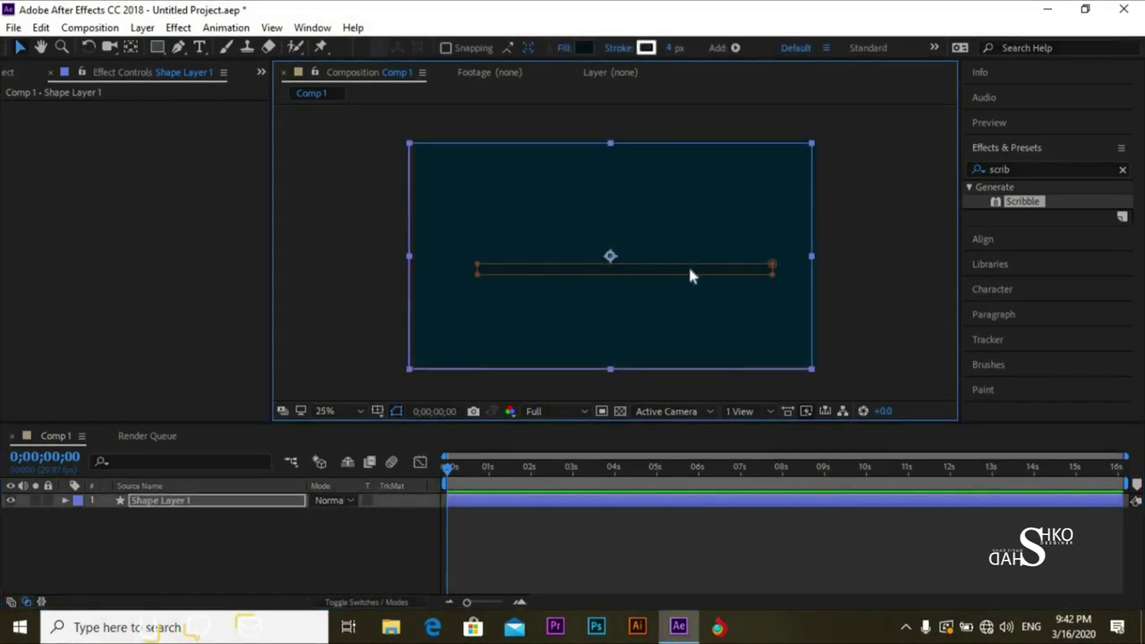
drag(689, 275, 695, 272)
click(298, 552)
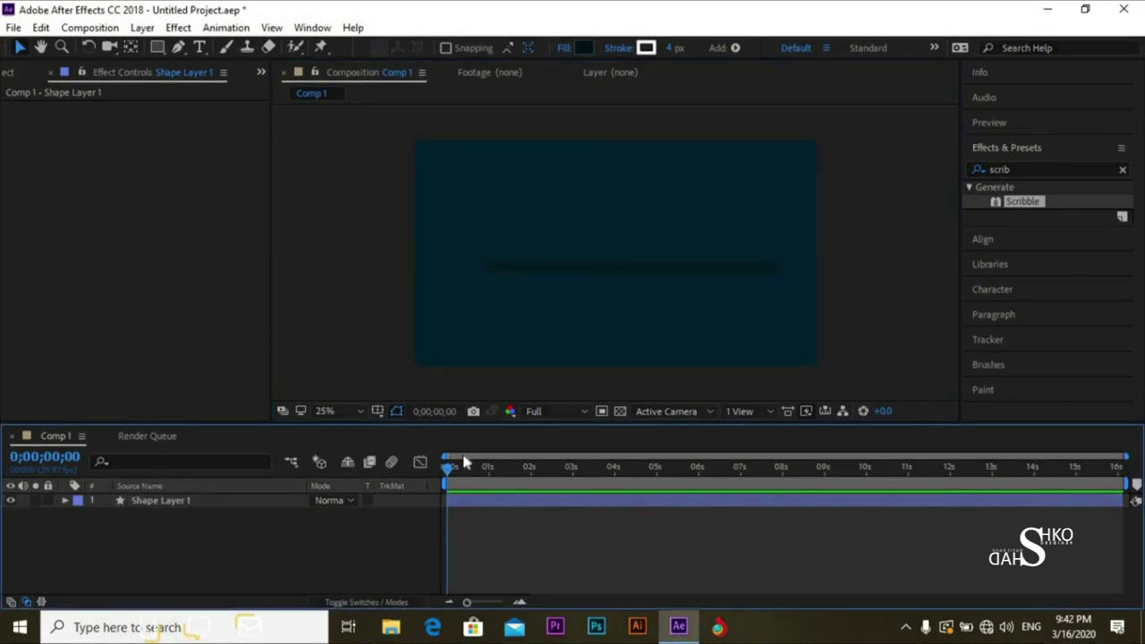
Find the Stroke effect and apply it to Shape Layer 1 with Mask 1 as its path
click(973, 170)
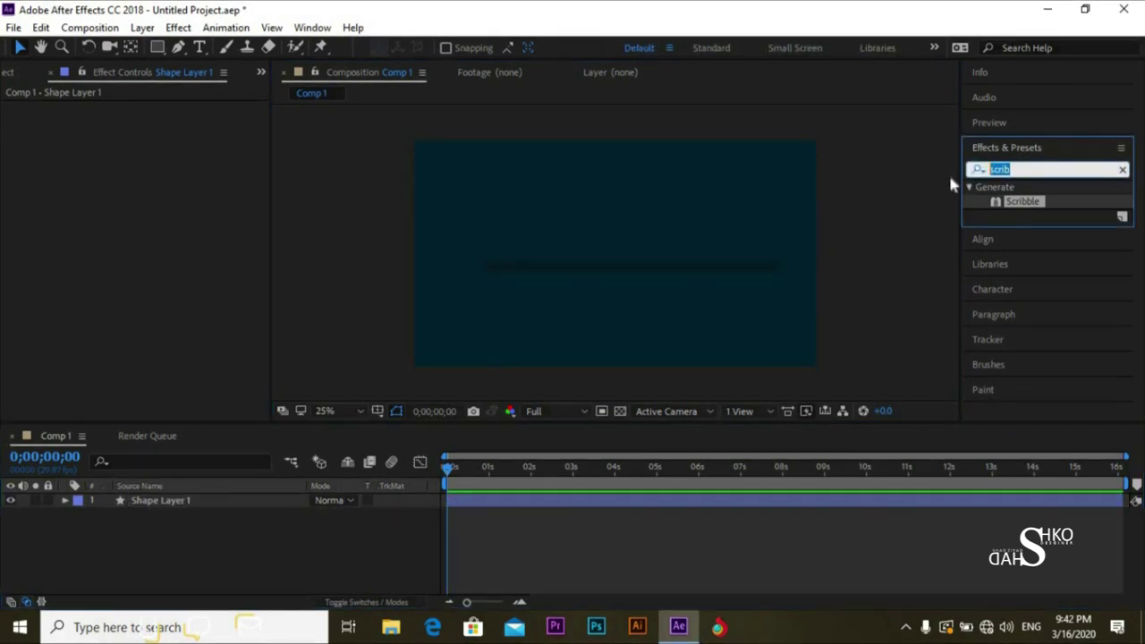
text(stroke)
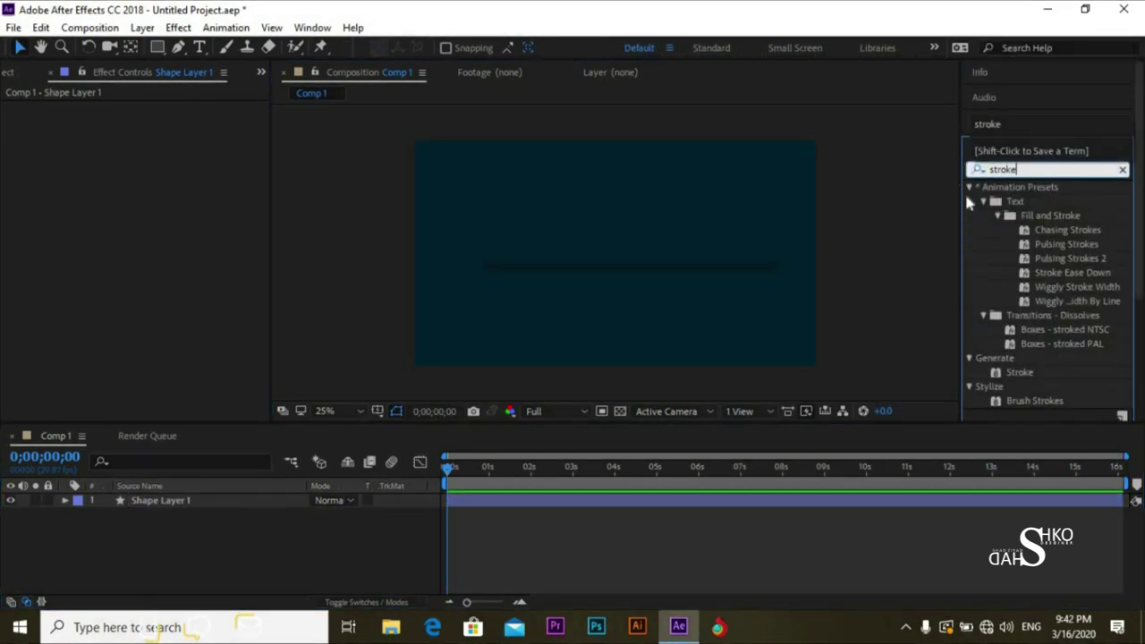
mouse_move(1018, 373)
mouse_down()
mouse_move(596, 402)
mouse_move(236, 486)
mouse_move(193, 508)
mouse_up()
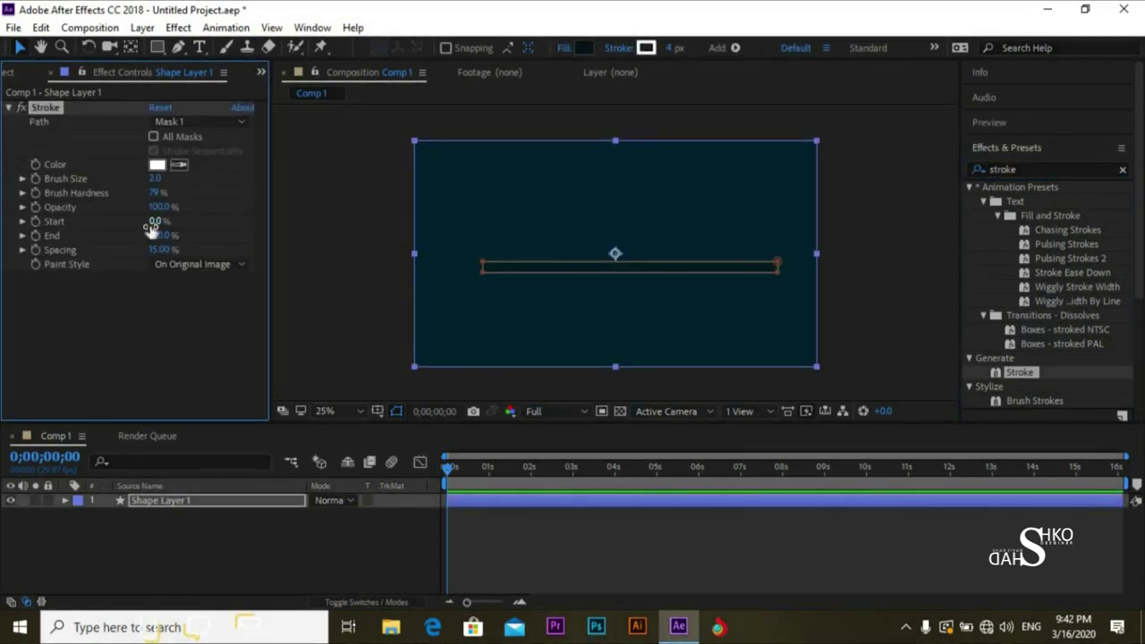
click(197, 122)
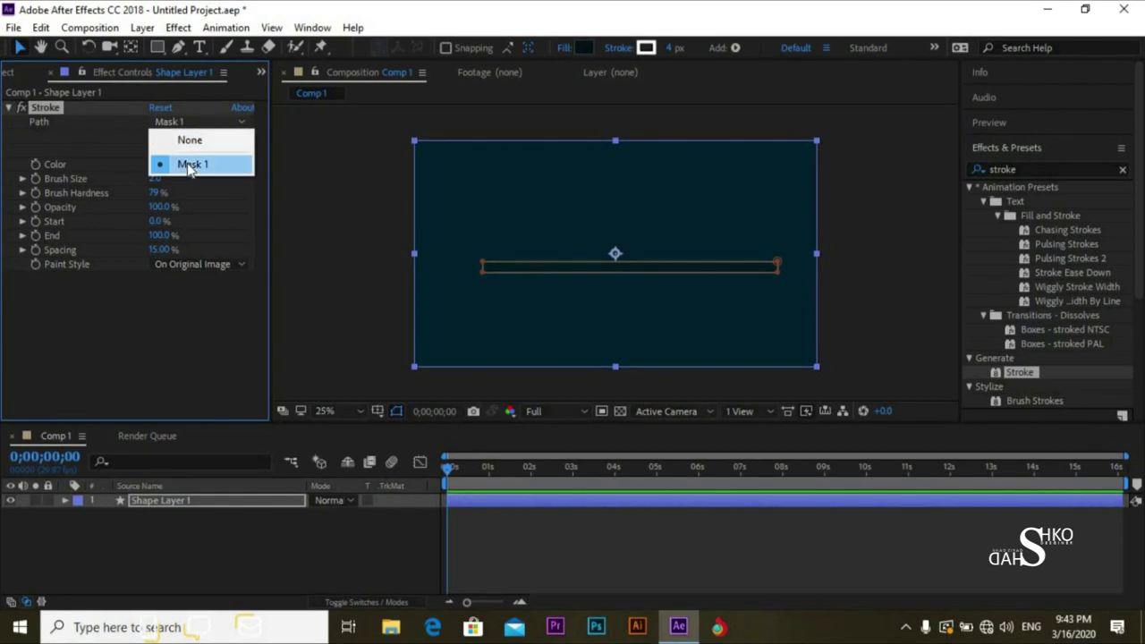
click(192, 162)
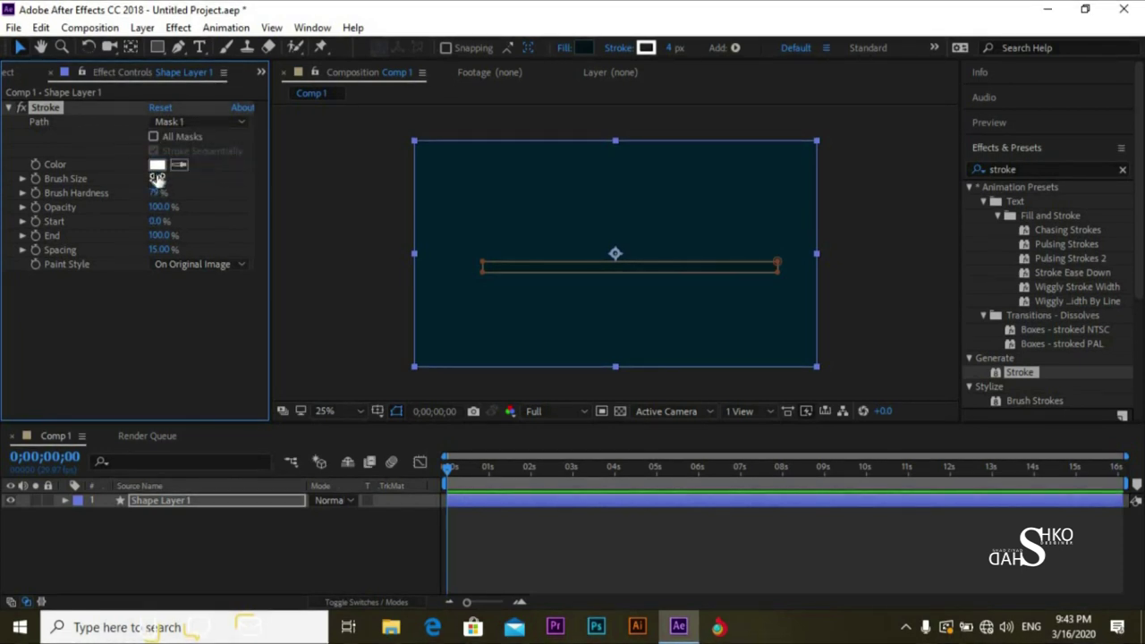
Set the stroke's brush size to 5.4 and its colour to the dark blue 1A2D4B
drag(157, 177, 189, 180)
click(157, 165)
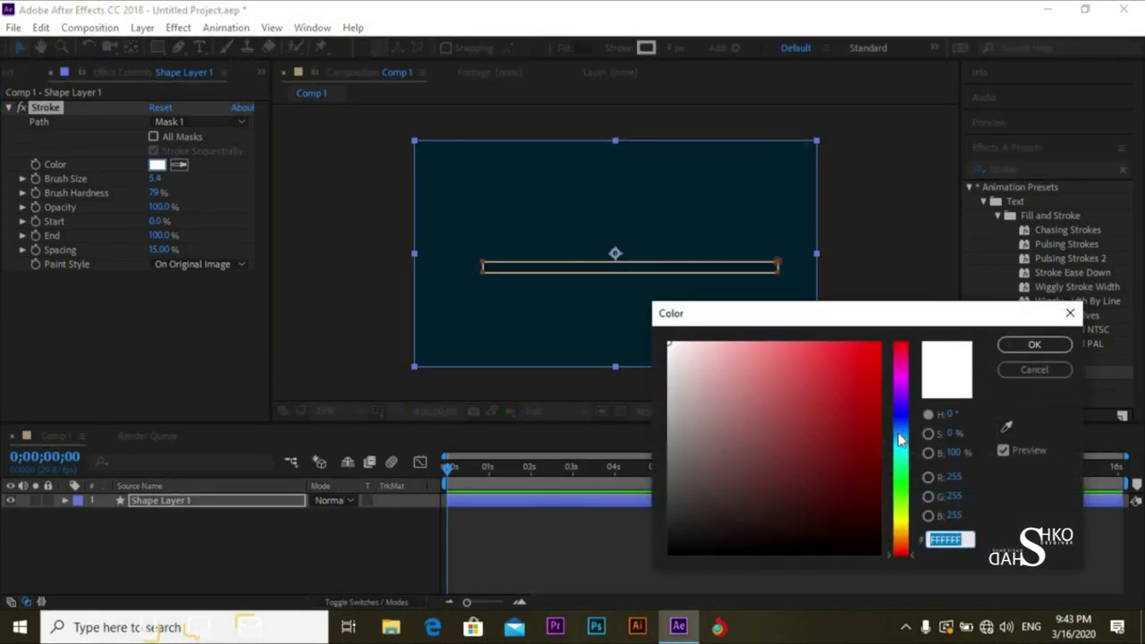
click(900, 465)
drag(902, 470, 862, 345)
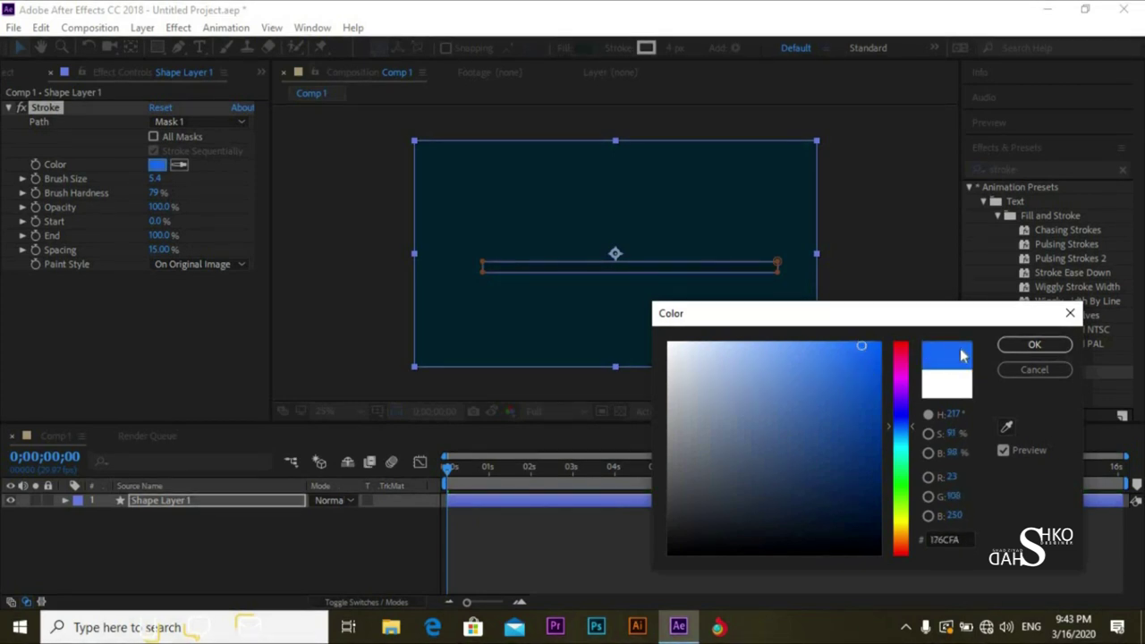
drag(865, 426, 806, 491)
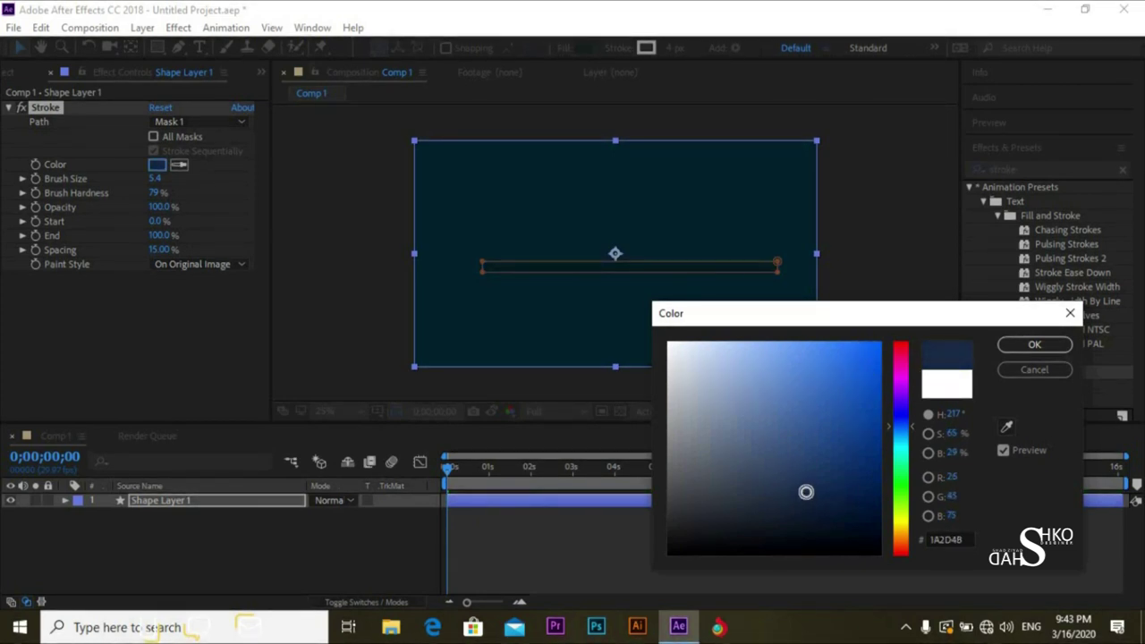
click(1035, 346)
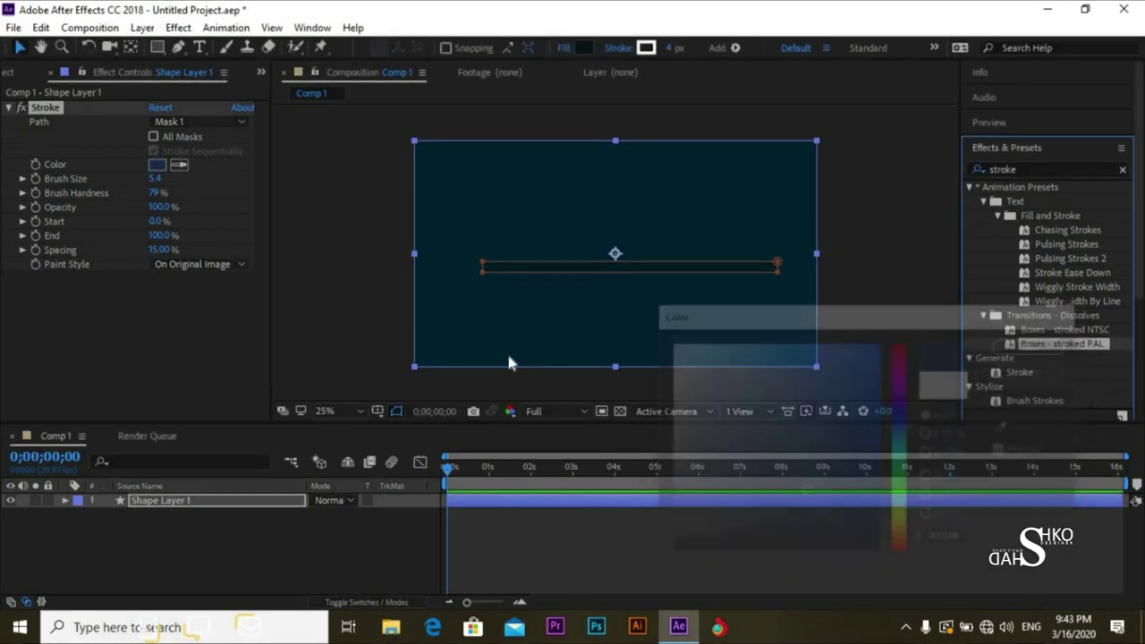
Hide the mask outline and keyframe the stroke's Start from 0% at the beginning to 100% at 0;00;09;26
click(402, 409)
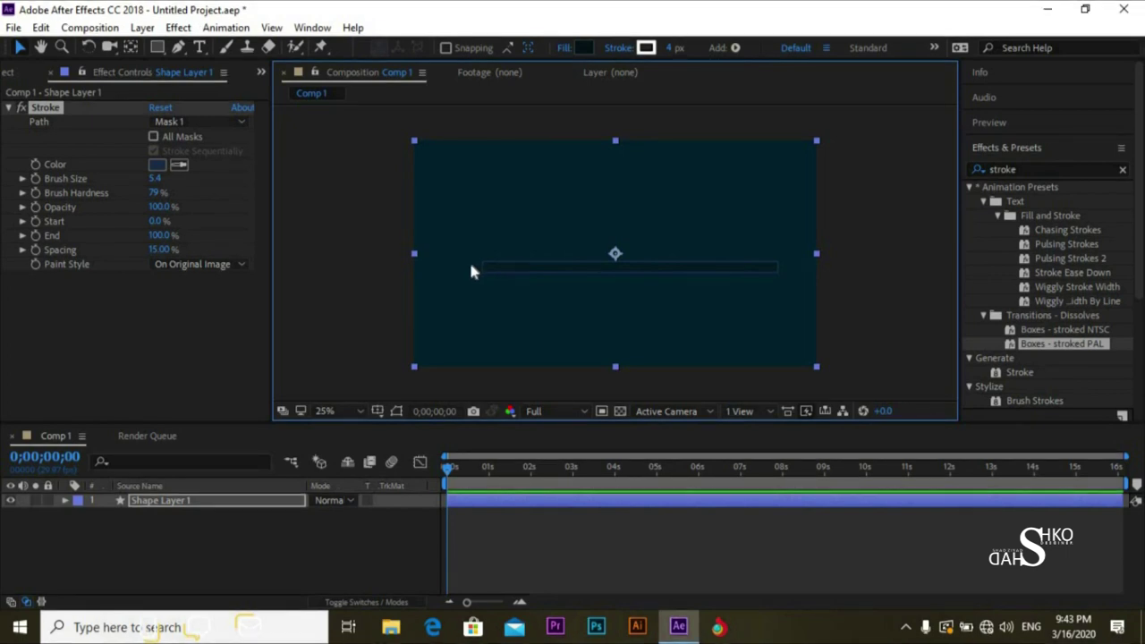
click(50, 240)
drag(447, 474, 860, 474)
drag(157, 226, 351, 231)
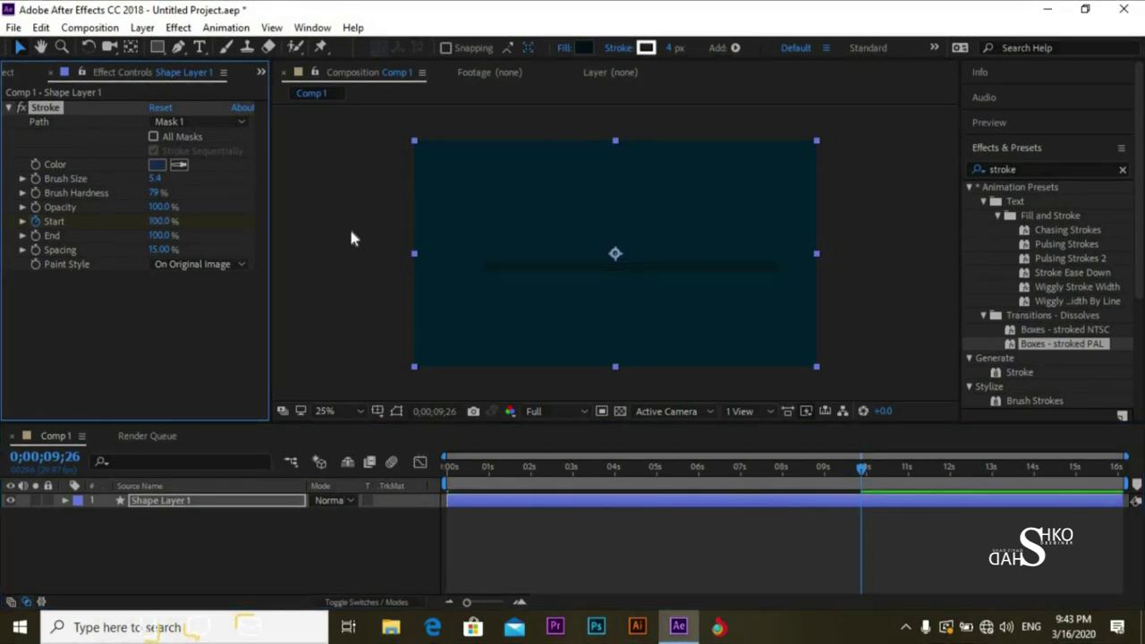
Play the stroke animation from the beginning of the composition
drag(861, 469, 407, 468)
key(space)
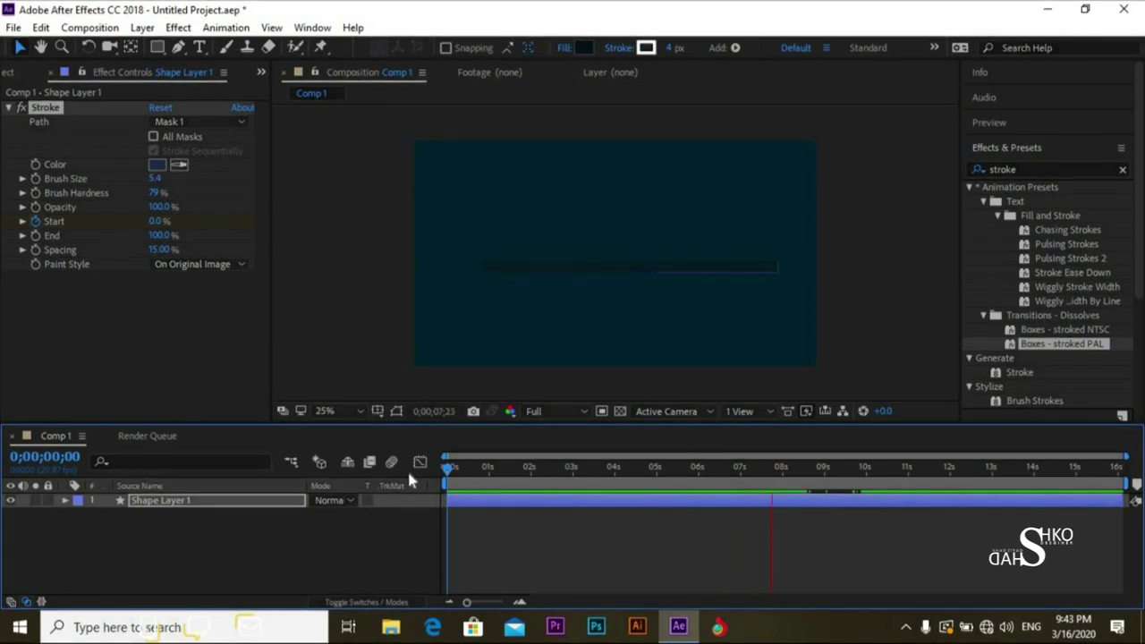
key(space)
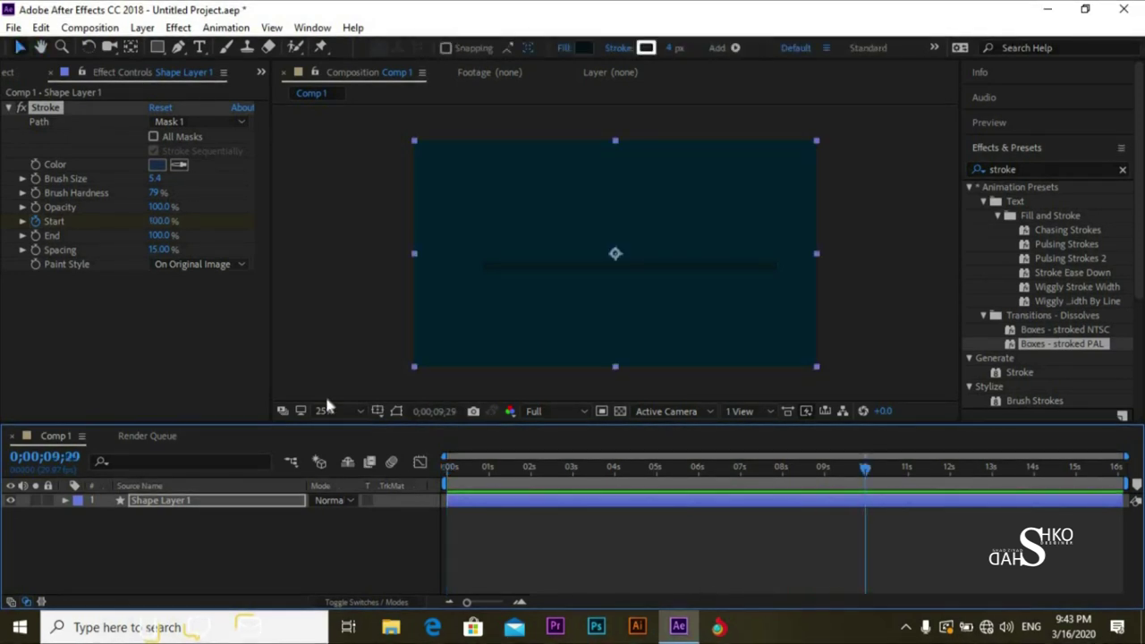
Set the stroke's Paint Style to On Transparent and preview the animation from the start
click(189, 265)
click(205, 301)
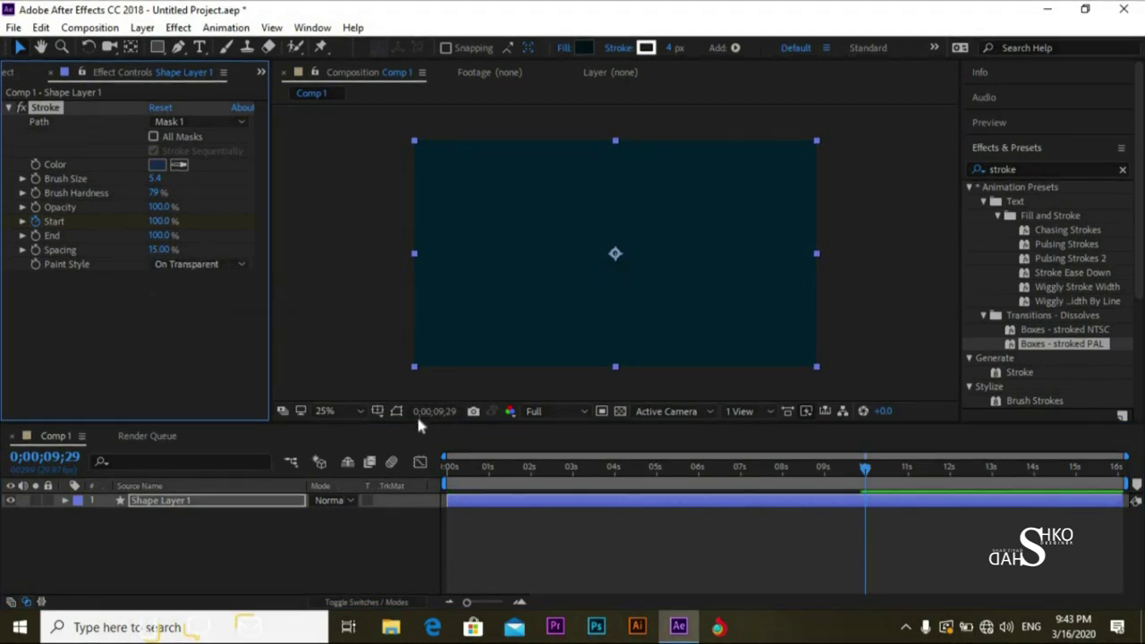
drag(844, 468, 407, 452)
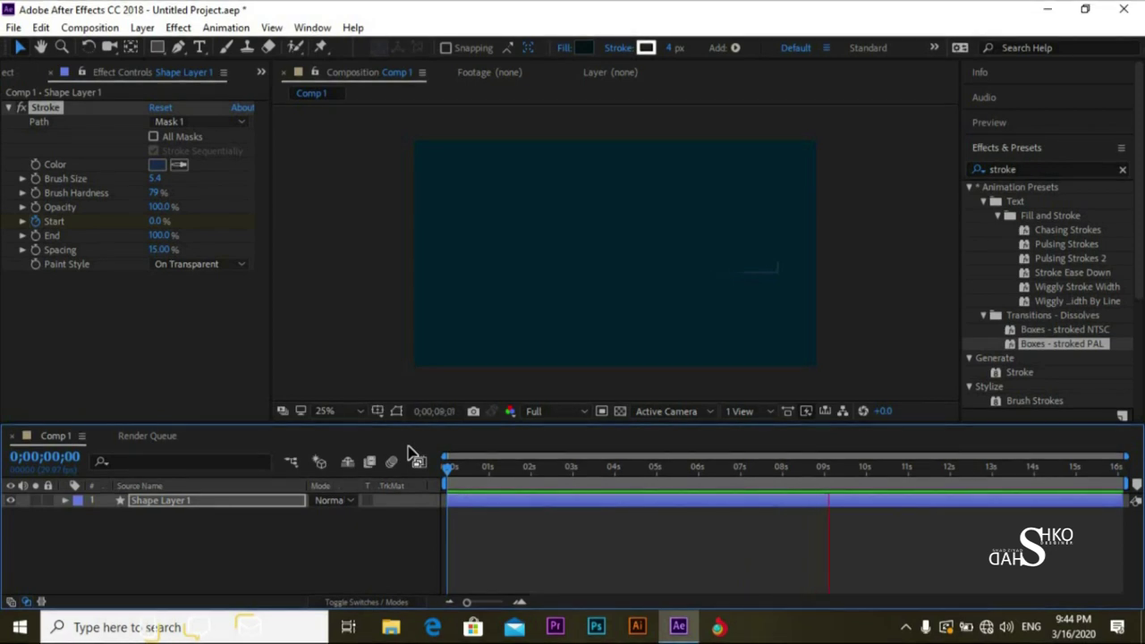
key(space)
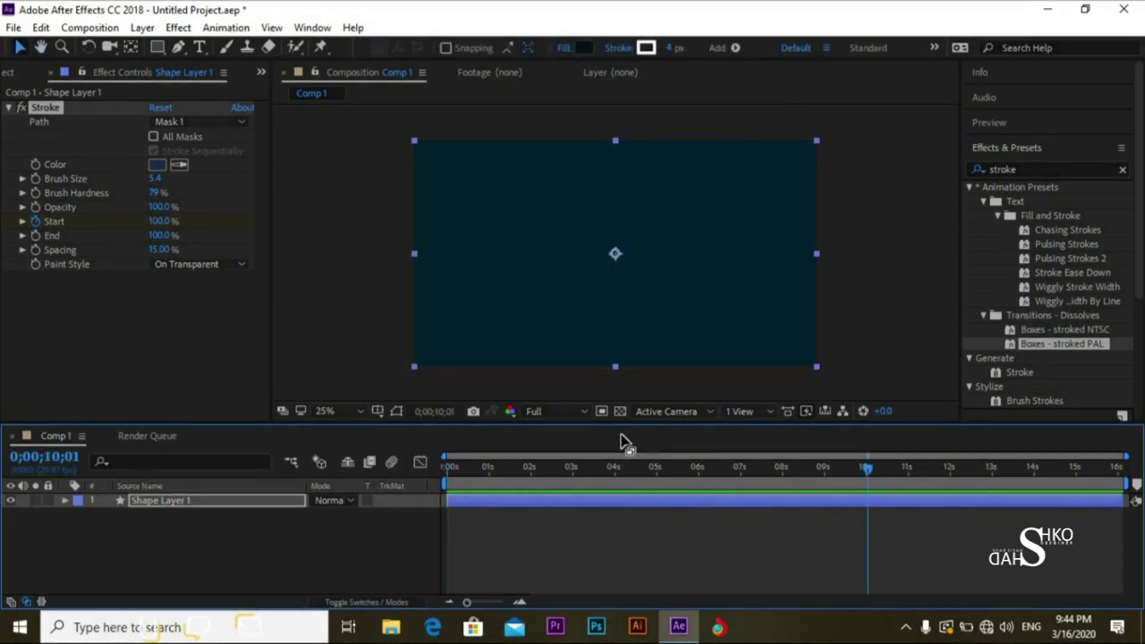
Return to the first frame, set the stroke's Spacing to 100% and preview the animation
drag(858, 466, 442, 460)
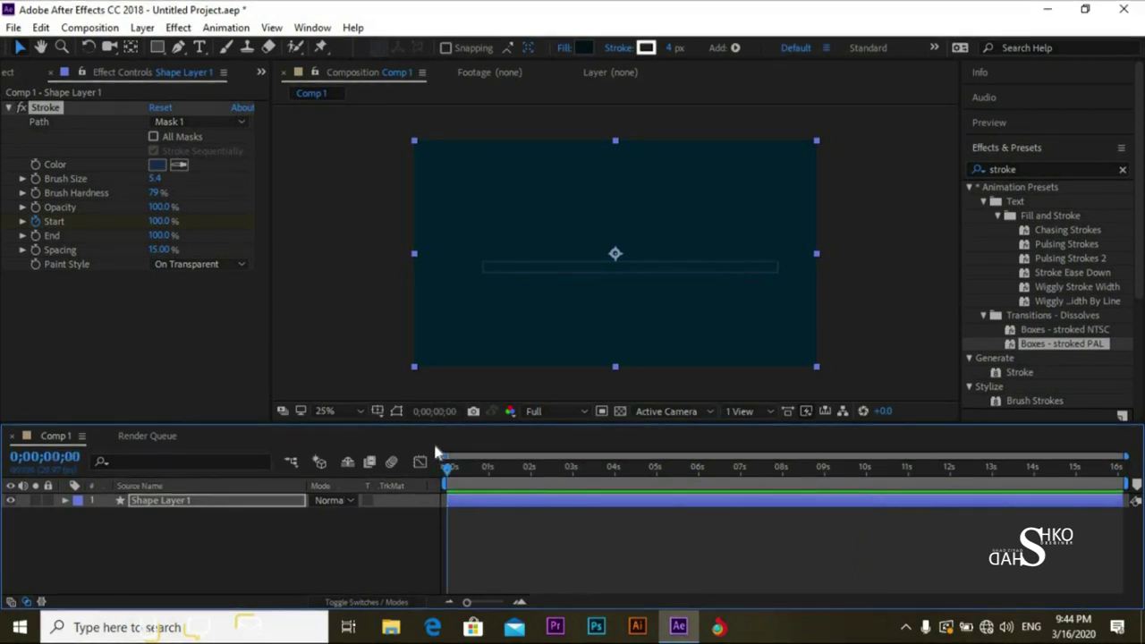
click(190, 265)
click(174, 253)
drag(161, 250, 259, 251)
key(space)
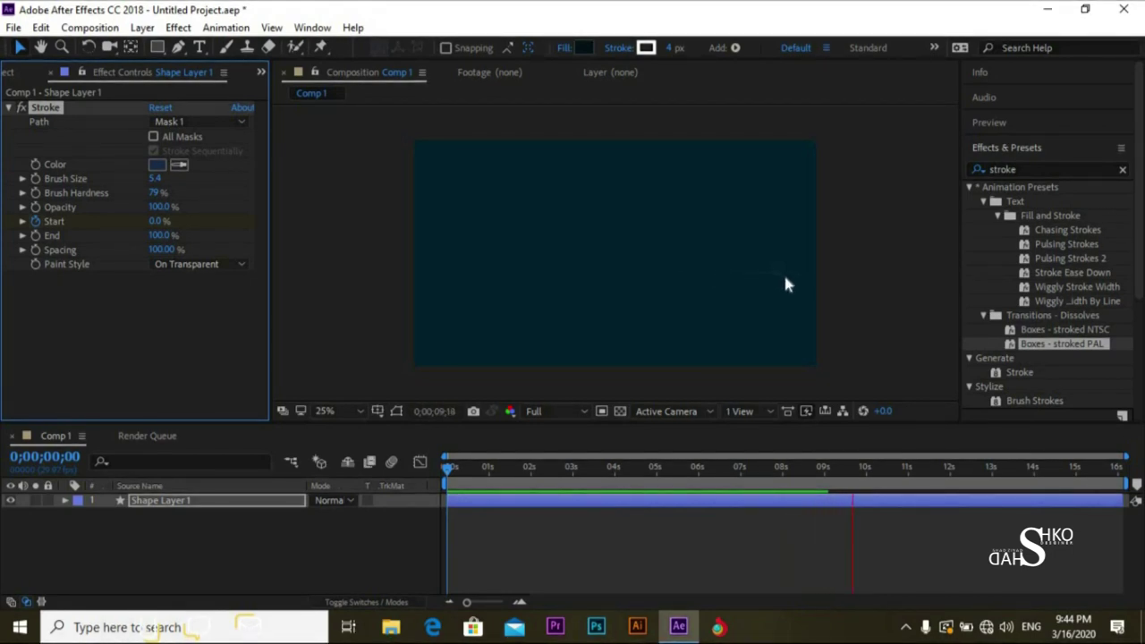
key(space)
click(400, 547)
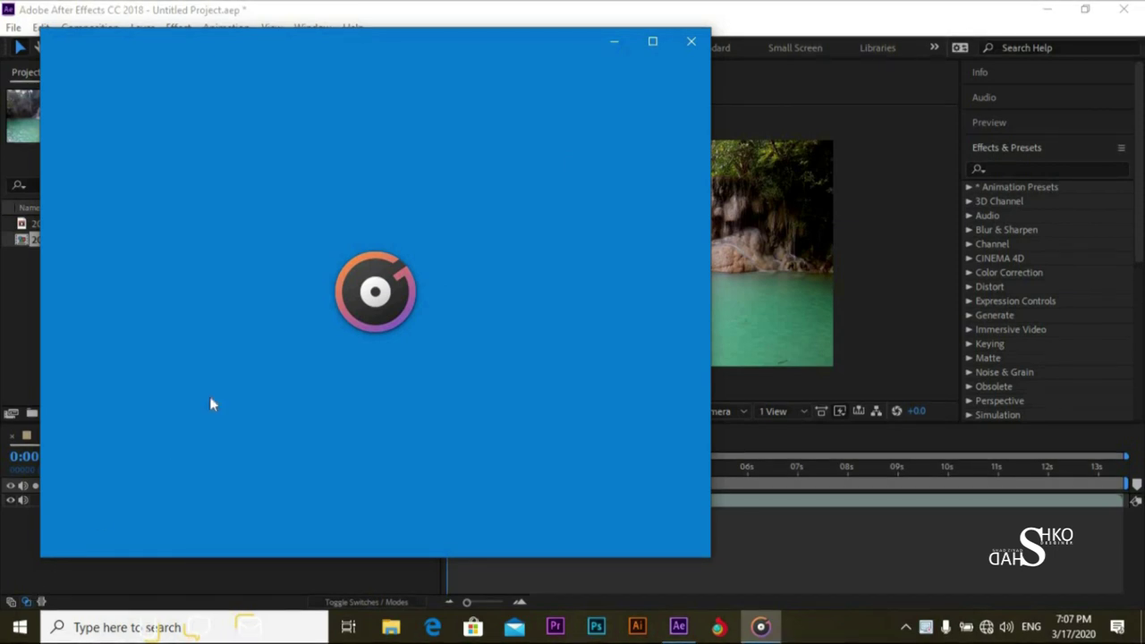
Close the music player window and preview the waterfall composition 2018_01_7__33 from the beginning
click(690, 42)
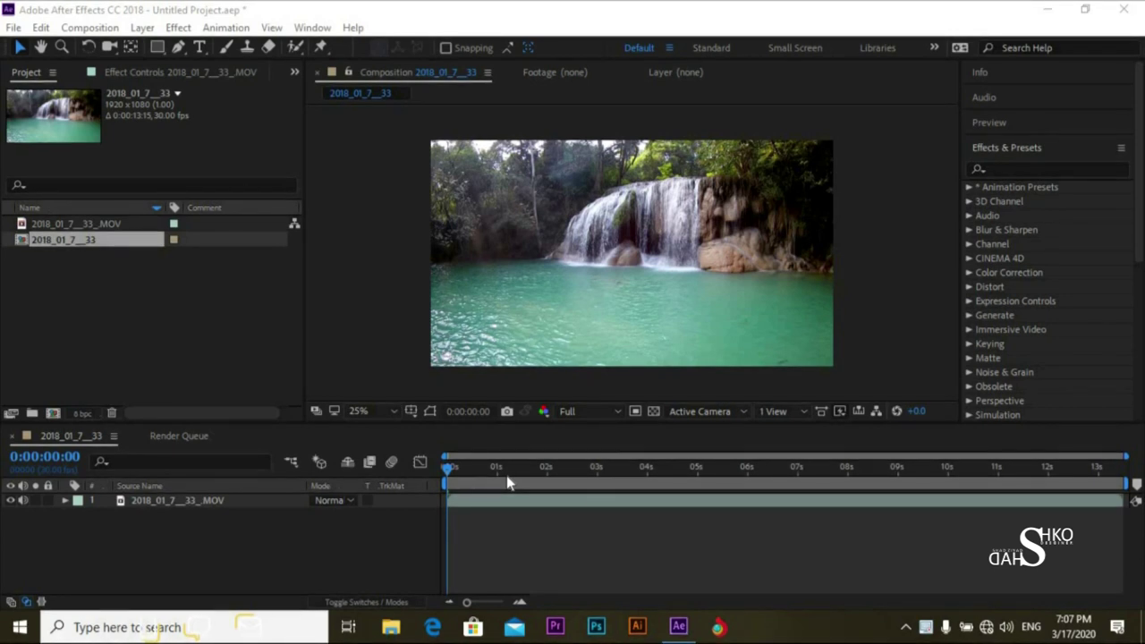
click(426, 463)
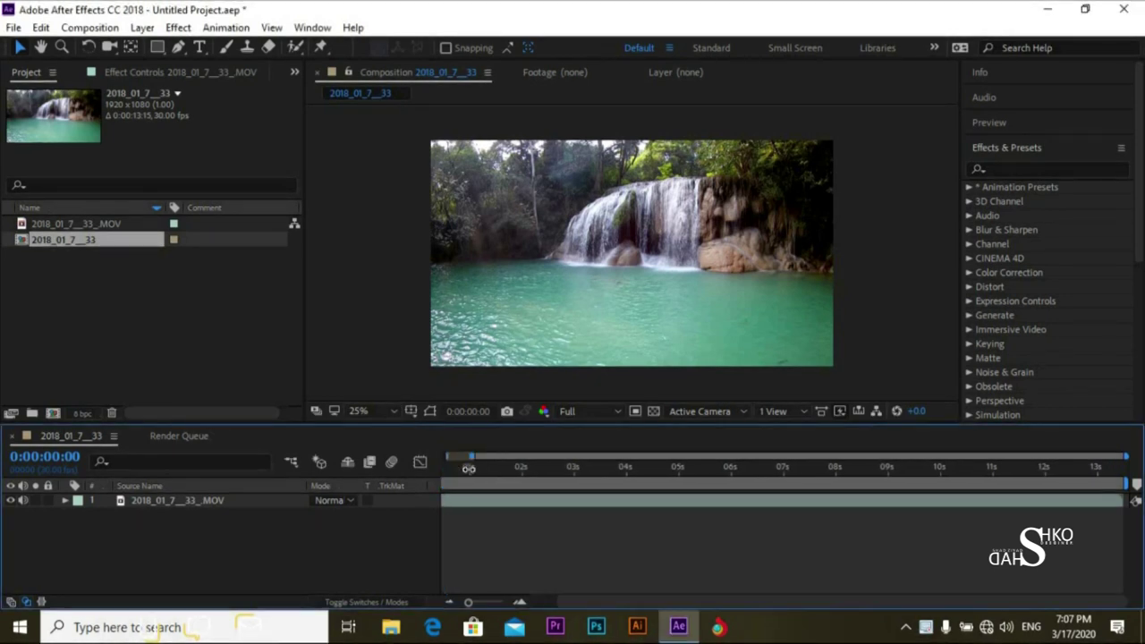
key(space)
key(space)
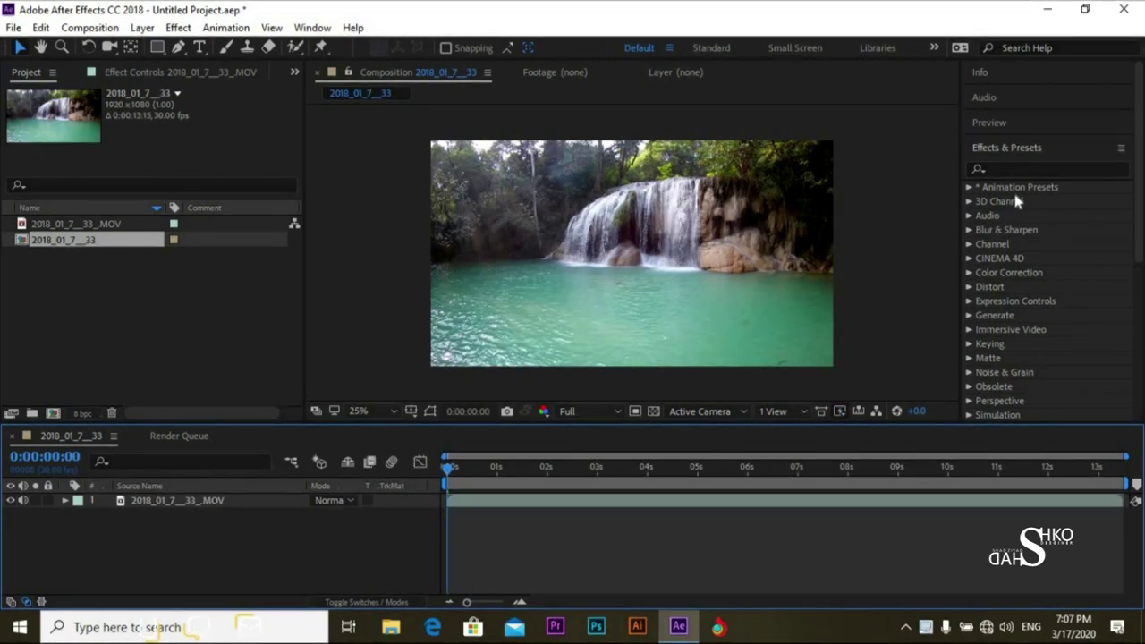
Search the effects for 4-c and apply 4-Color Gradient to the waterfall clip 2018_01_7__33_.MOV
click(1031, 165)
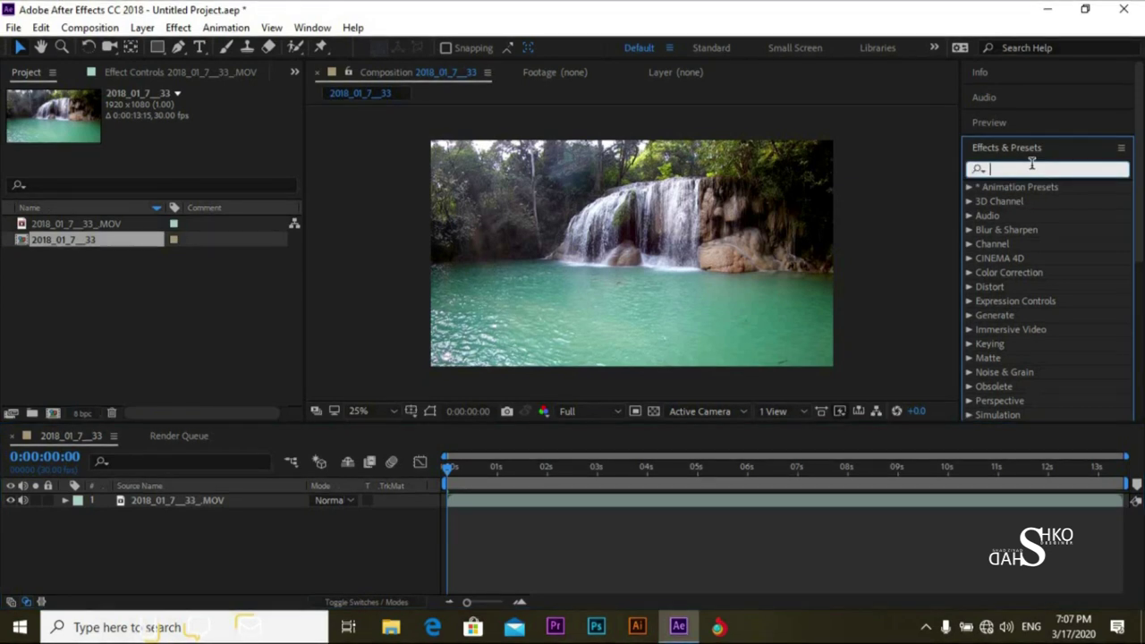
text(4)
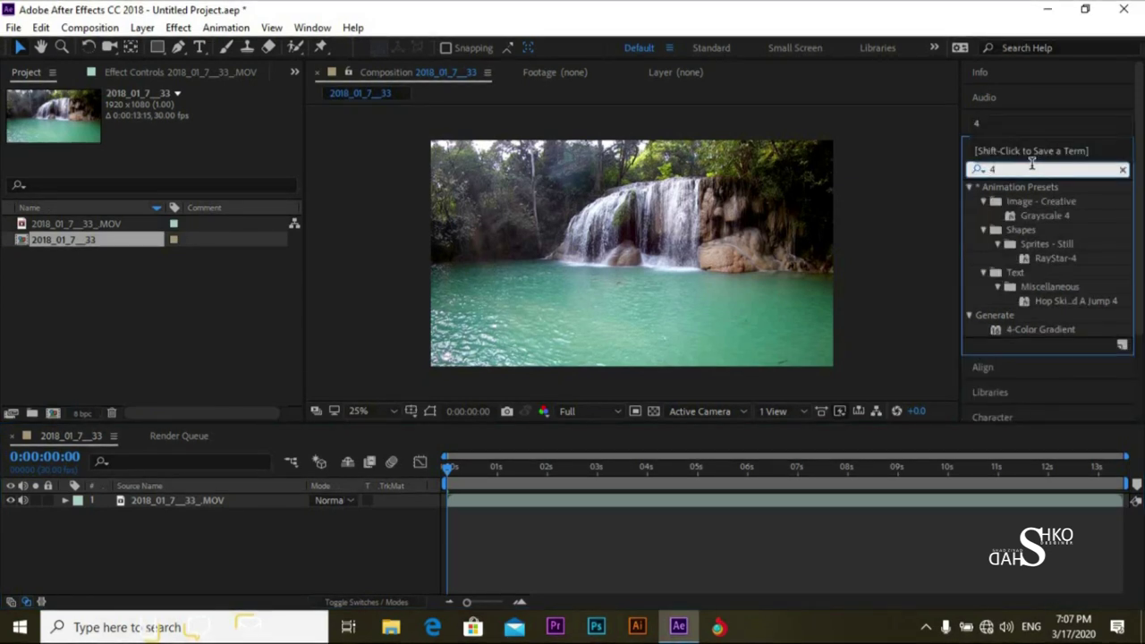
text(-c)
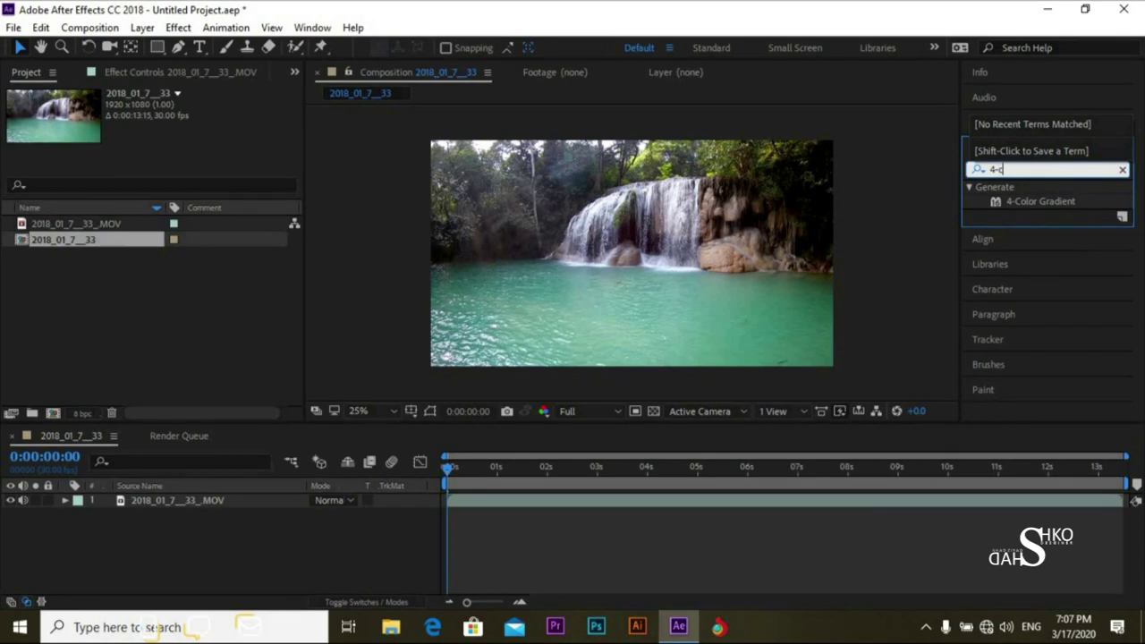
drag(1071, 205, 240, 506)
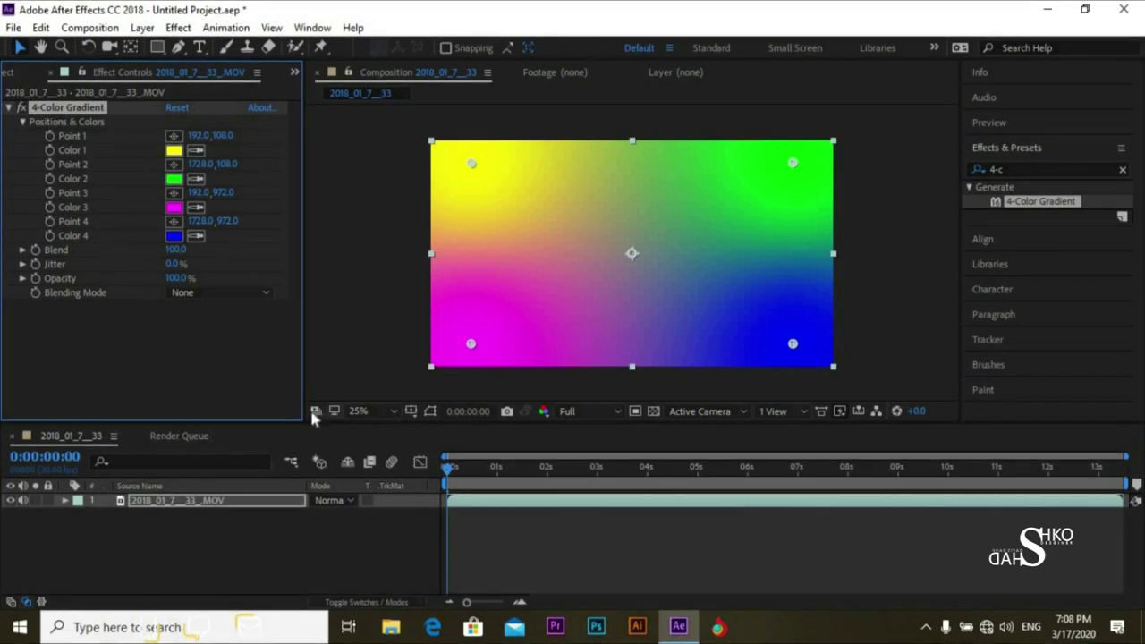
Scrub through the gradient-covered clip, return to the first frame and undo the 4-Color Gradient effect
drag(447, 473, 775, 470)
drag(662, 469, 571, 470)
key(Home)
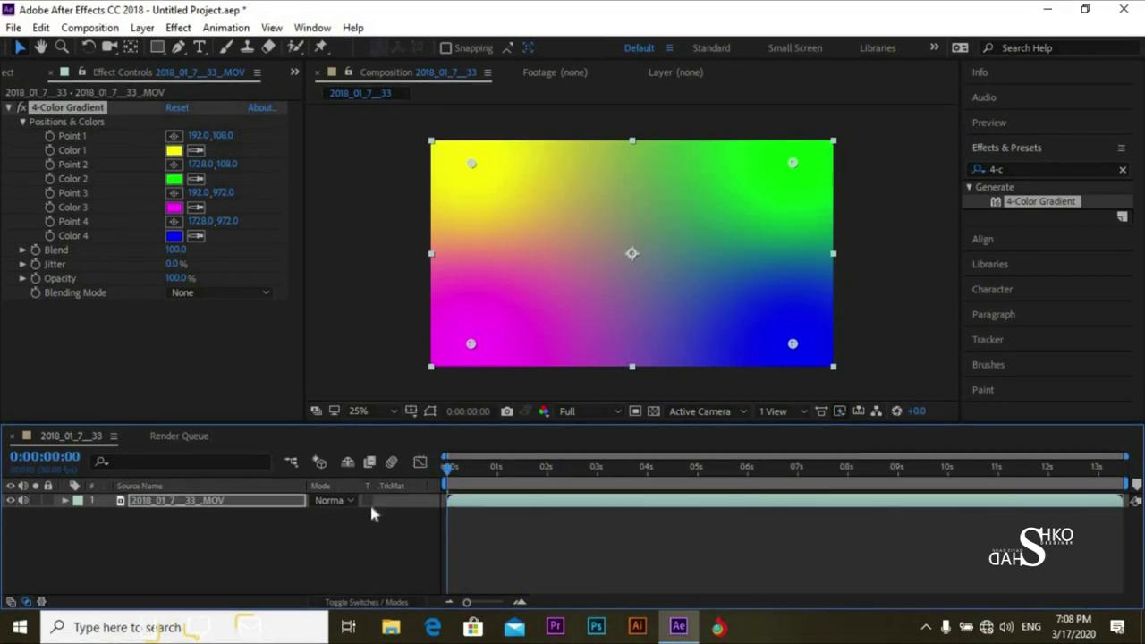
key(ctrl+z)
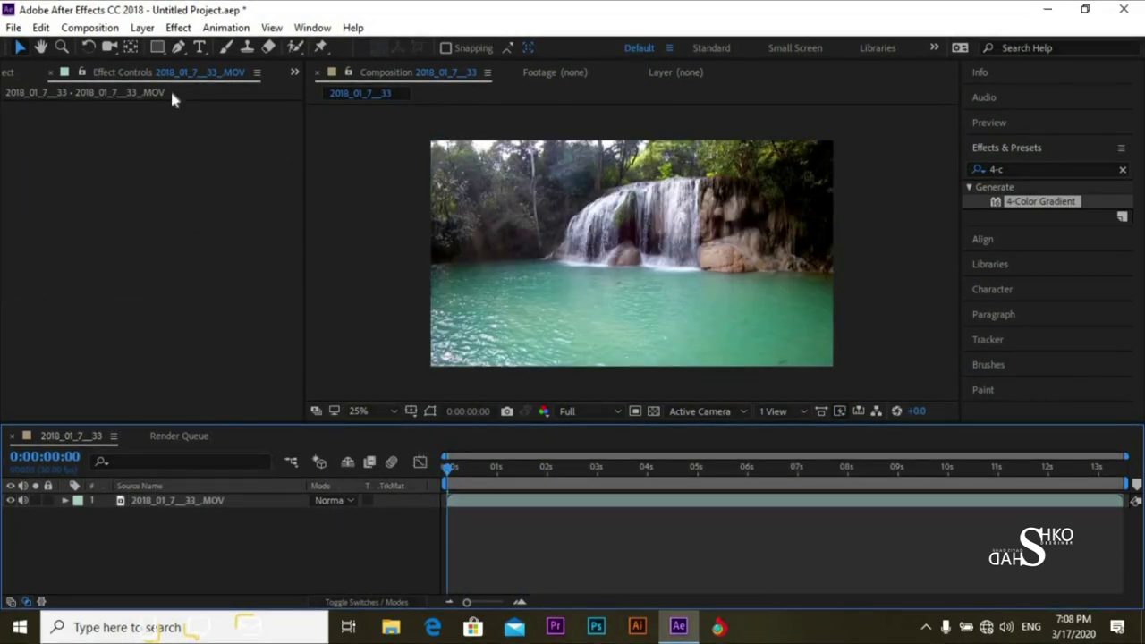
Draw a closed Pen tool mask around the pool on the waterfall clip, following the waterline and extending past the frame's right and lower edges
click(178, 48)
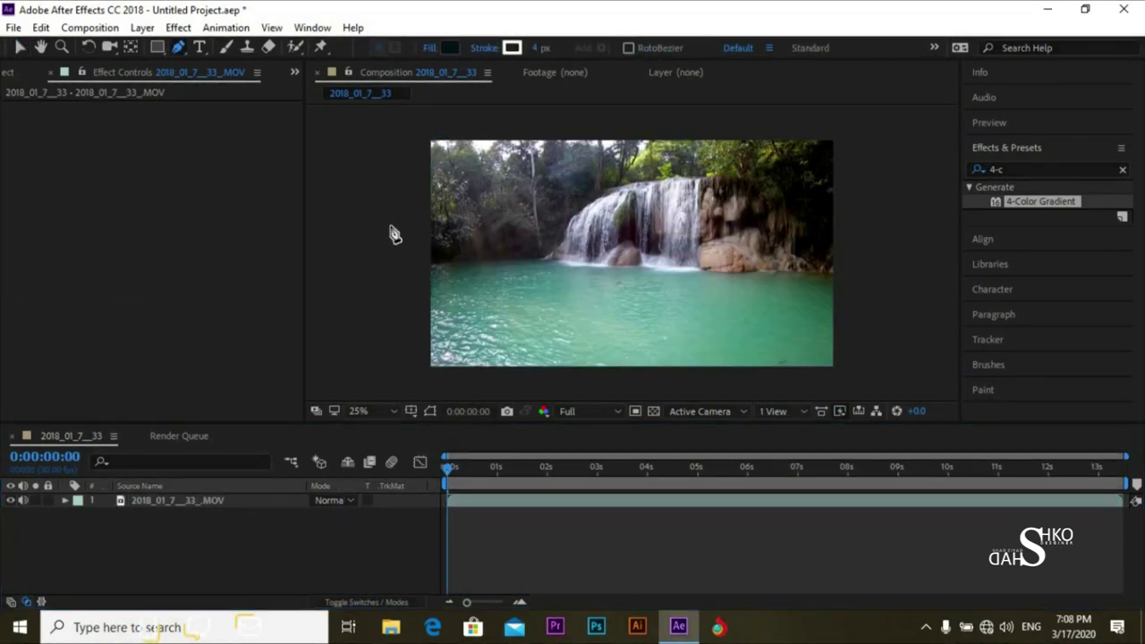
click(226, 499)
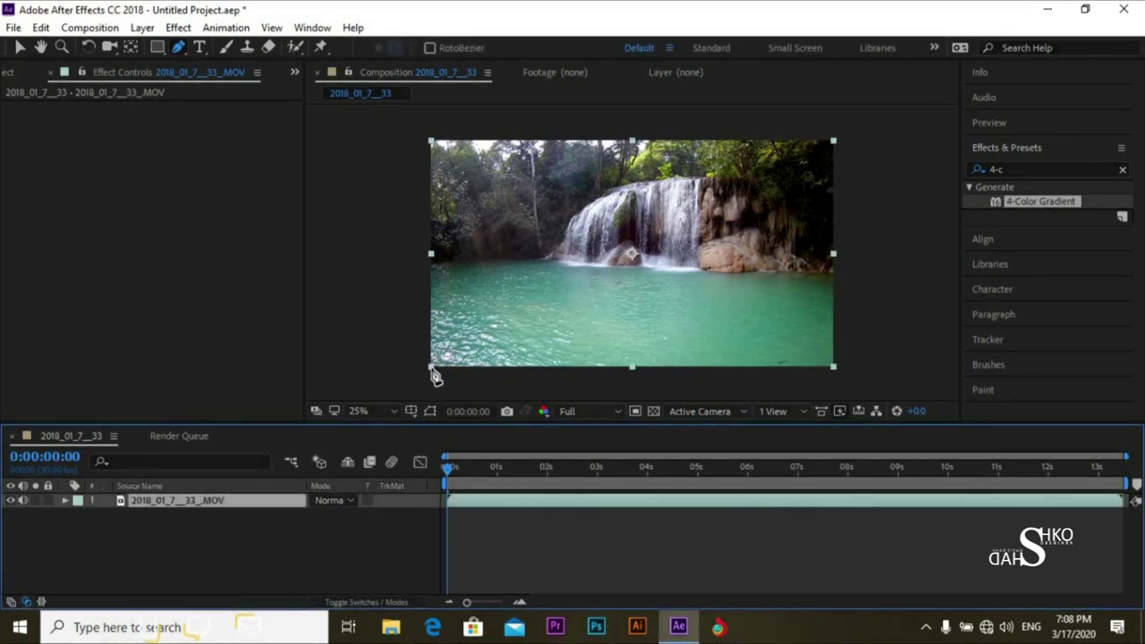
click(431, 366)
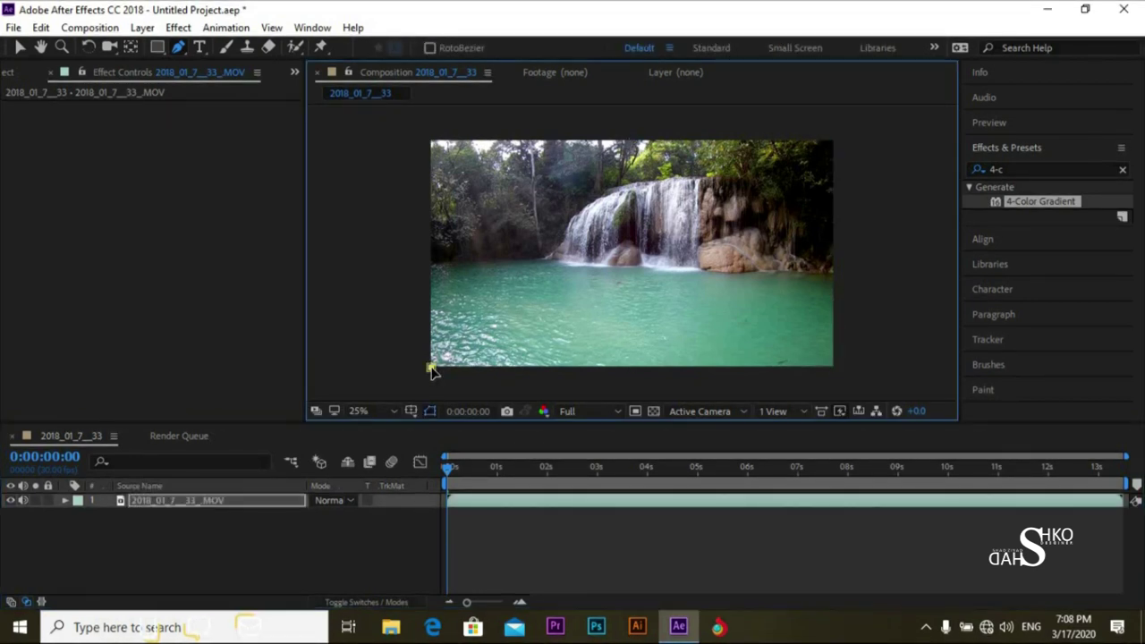
click(430, 265)
click(543, 257)
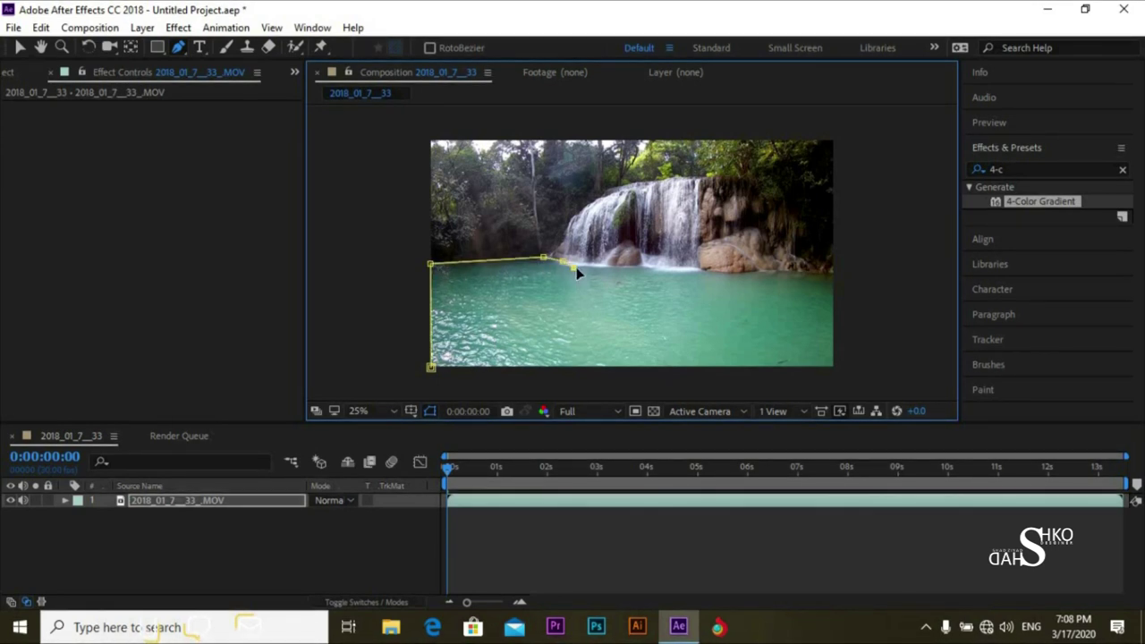
click(630, 265)
click(656, 272)
click(684, 272)
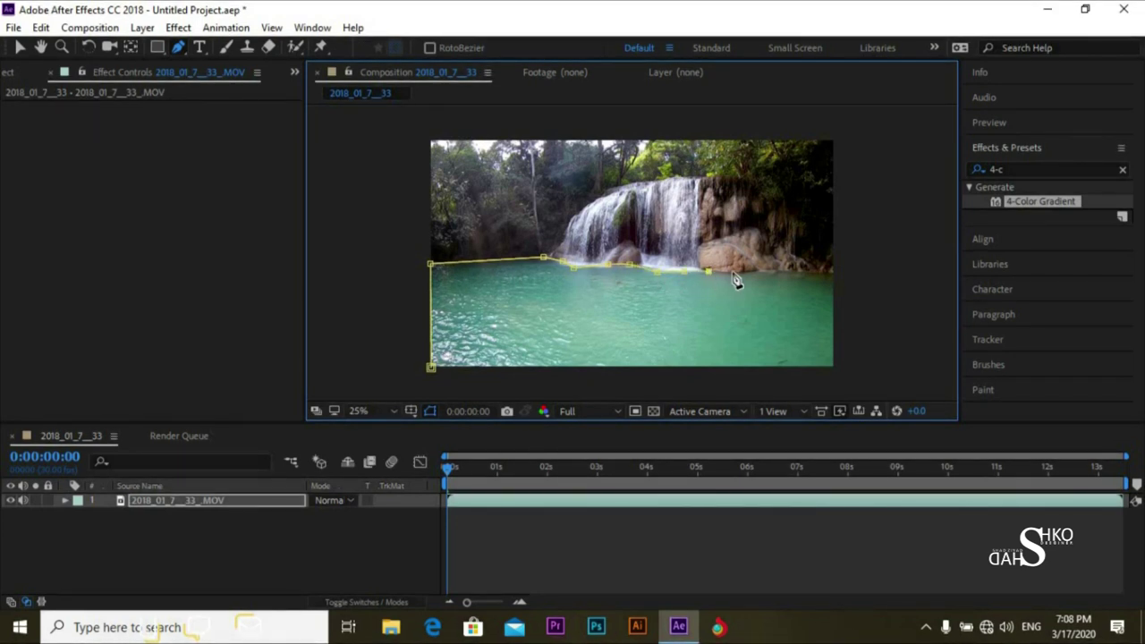
click(760, 273)
click(776, 270)
click(800, 272)
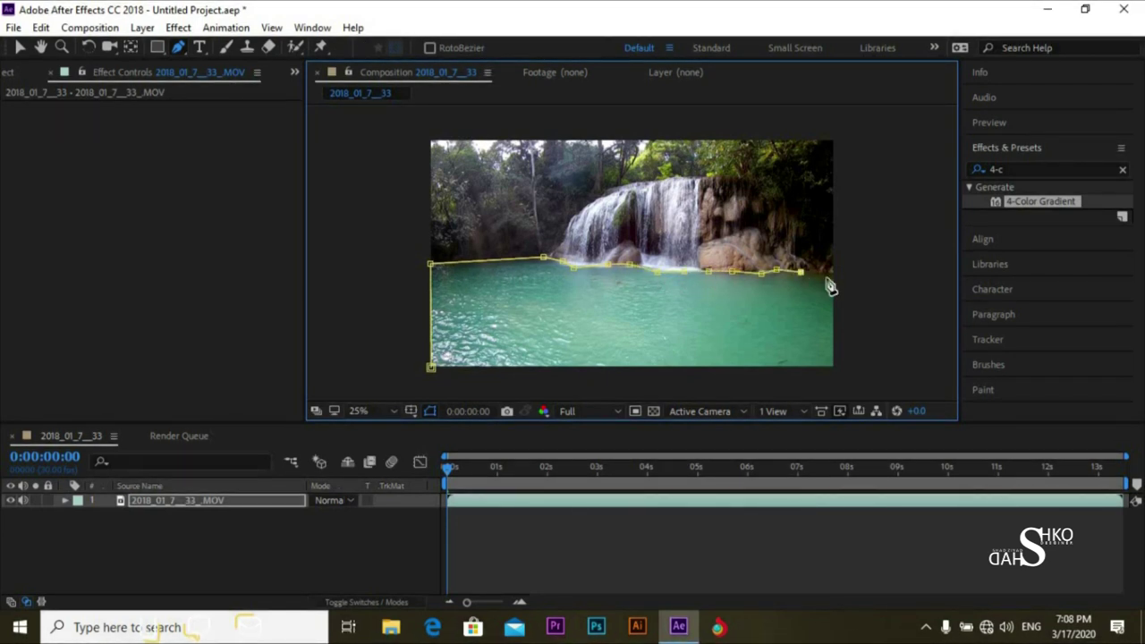
click(842, 326)
click(845, 371)
click(765, 387)
click(630, 391)
click(503, 378)
click(447, 382)
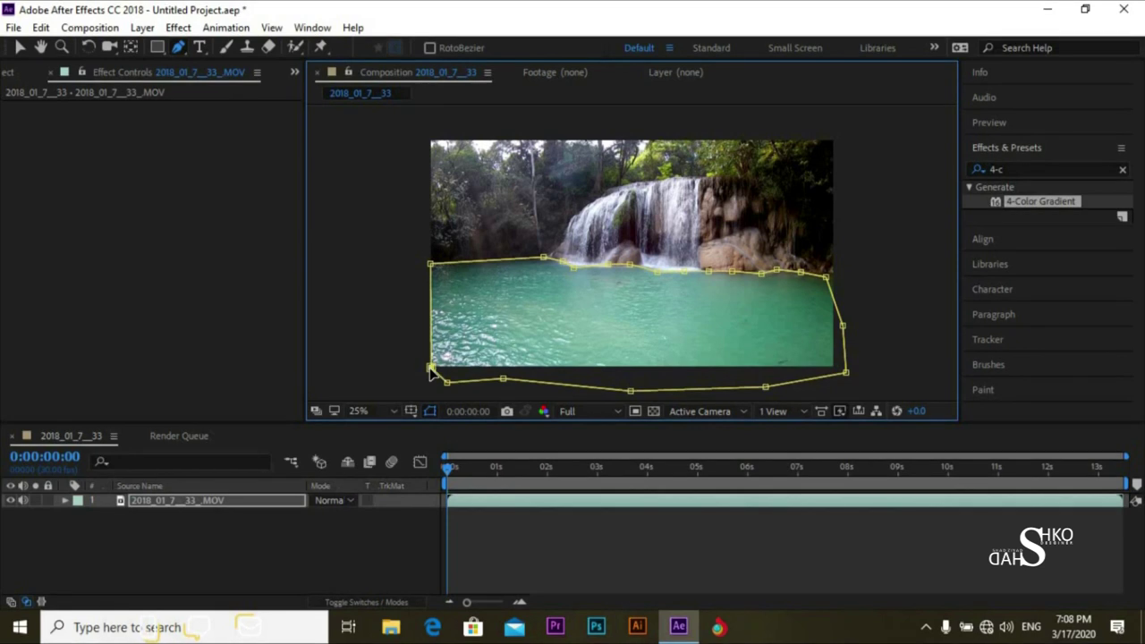
click(430, 367)
Apply the 4-Color Gradient effect to the masked waterfall clip 2018_01_7__33_.MOV
click(64, 501)
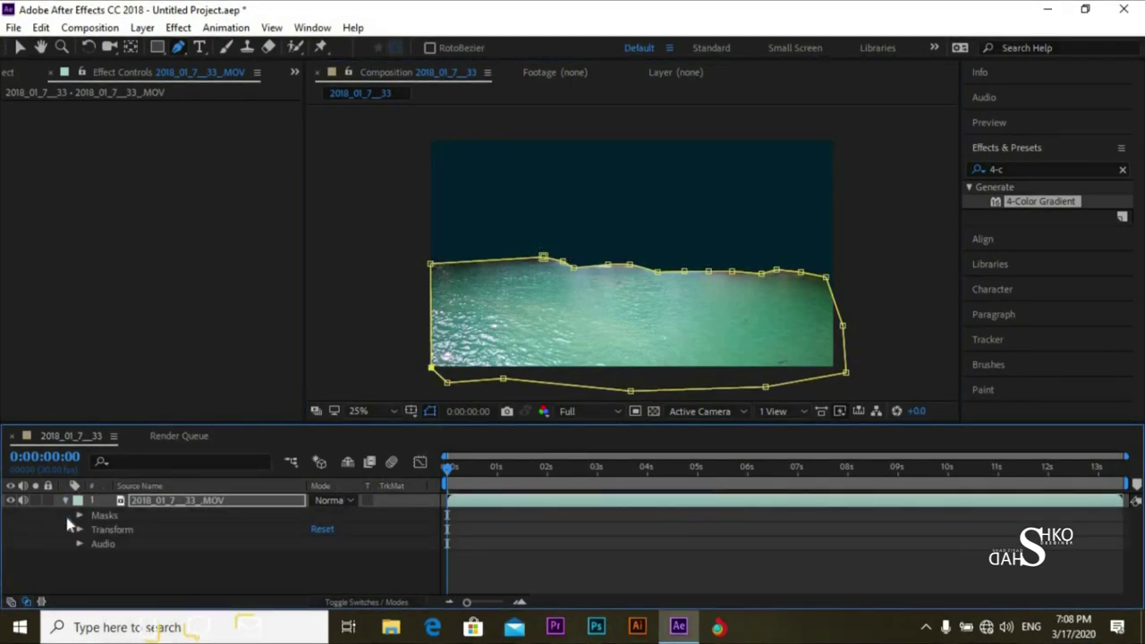
click(64, 501)
drag(1002, 202, 238, 504)
Add a mask reference to Mask 1 in the 4-Color Gradient's Compositing Options to limit the gradient to the pool
click(64, 501)
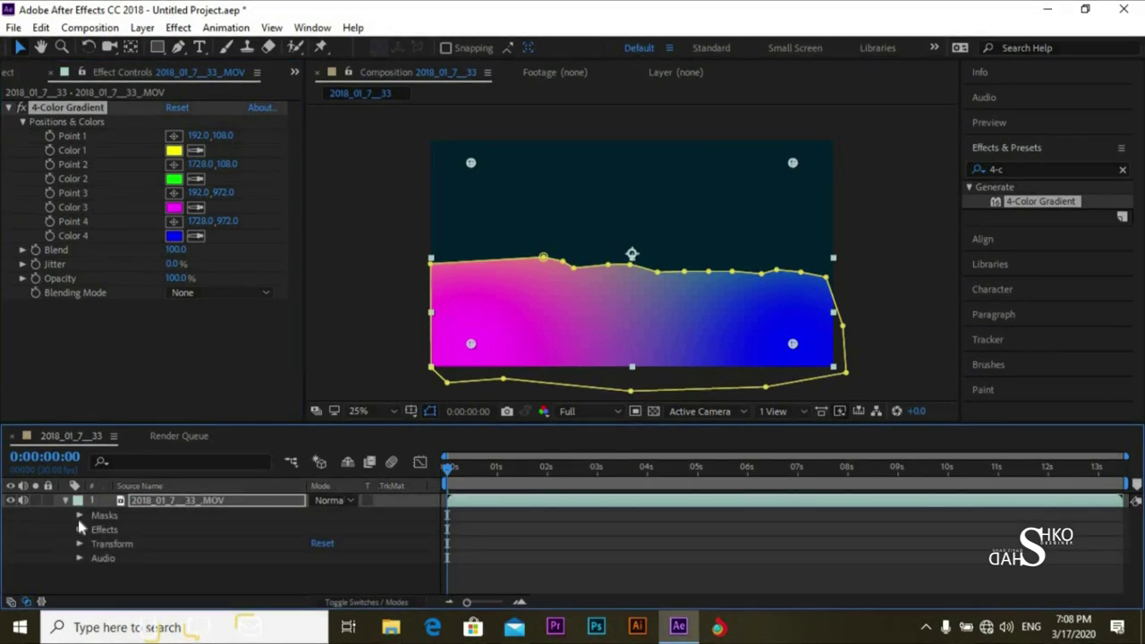
click(80, 530)
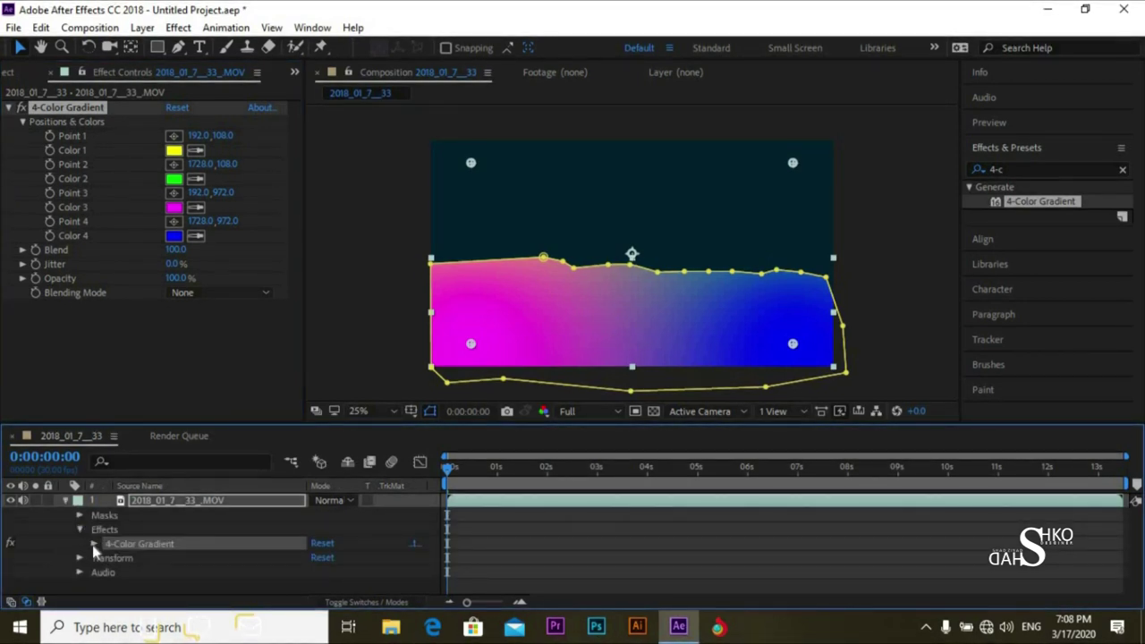
click(93, 544)
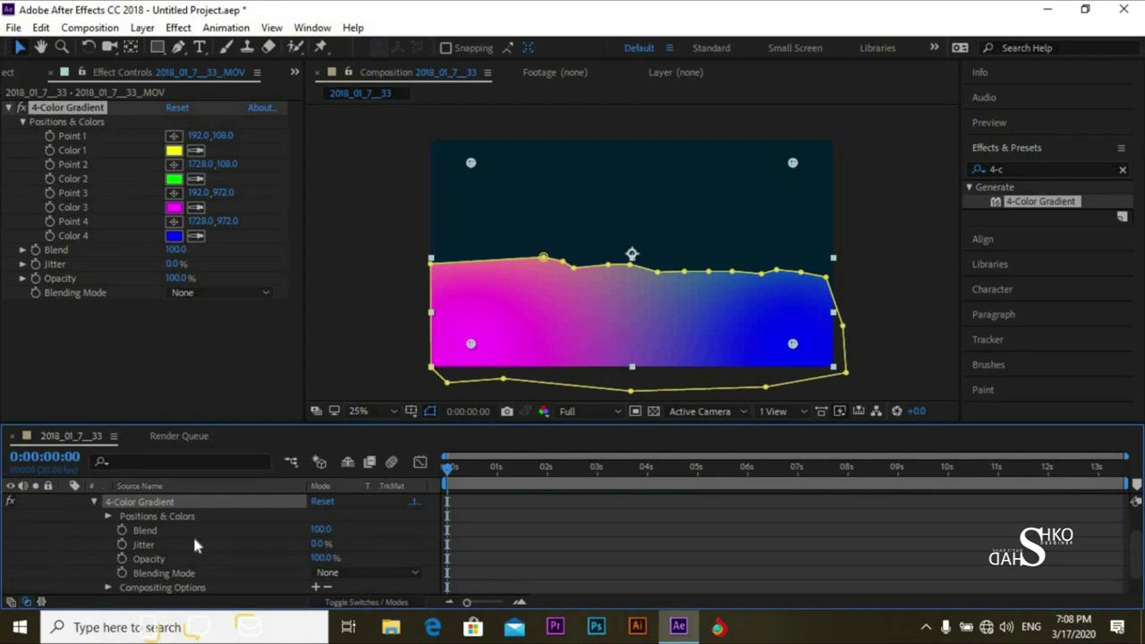
click(316, 587)
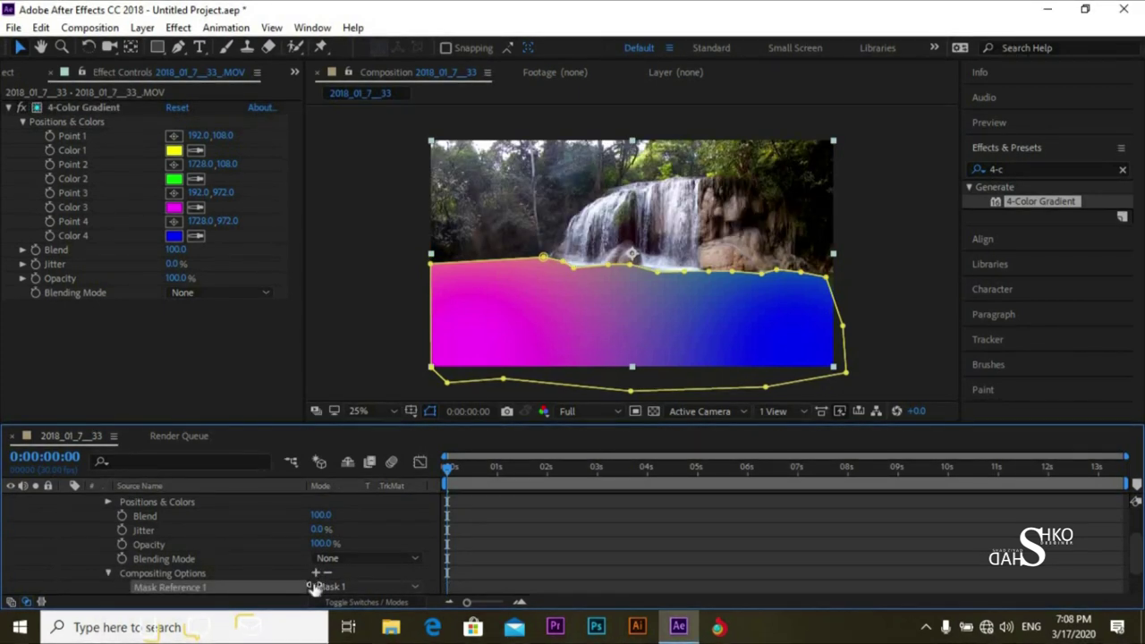
Add a second, unassigned mask reference to the 4-Color Gradient's Compositing Options and collapse the waterfall layer's properties
click(315, 572)
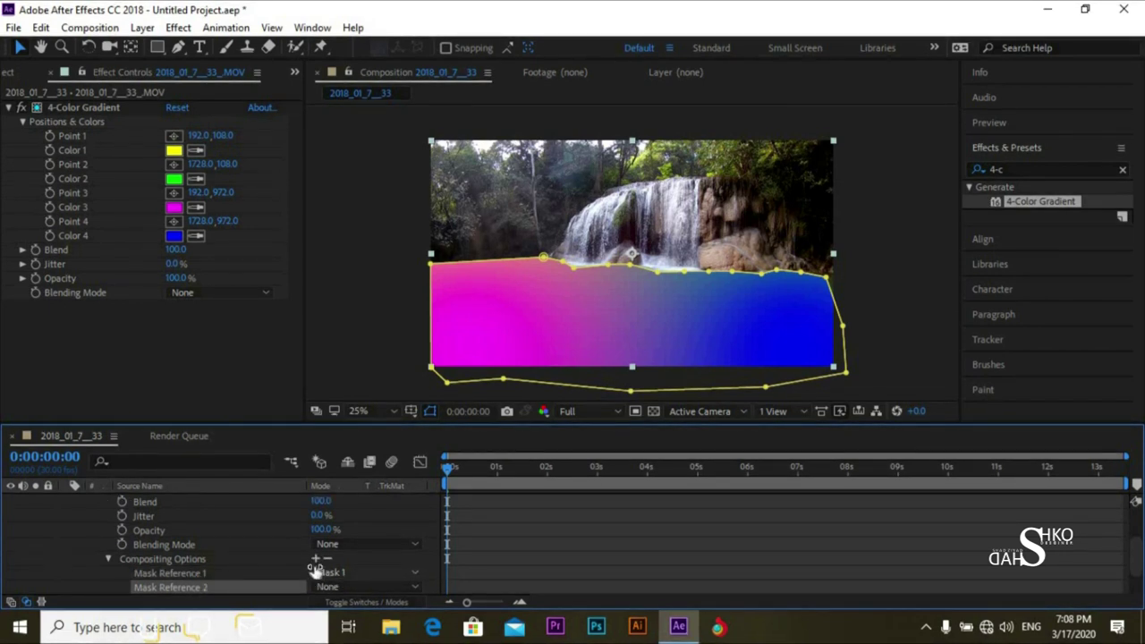
click(329, 572)
click(349, 555)
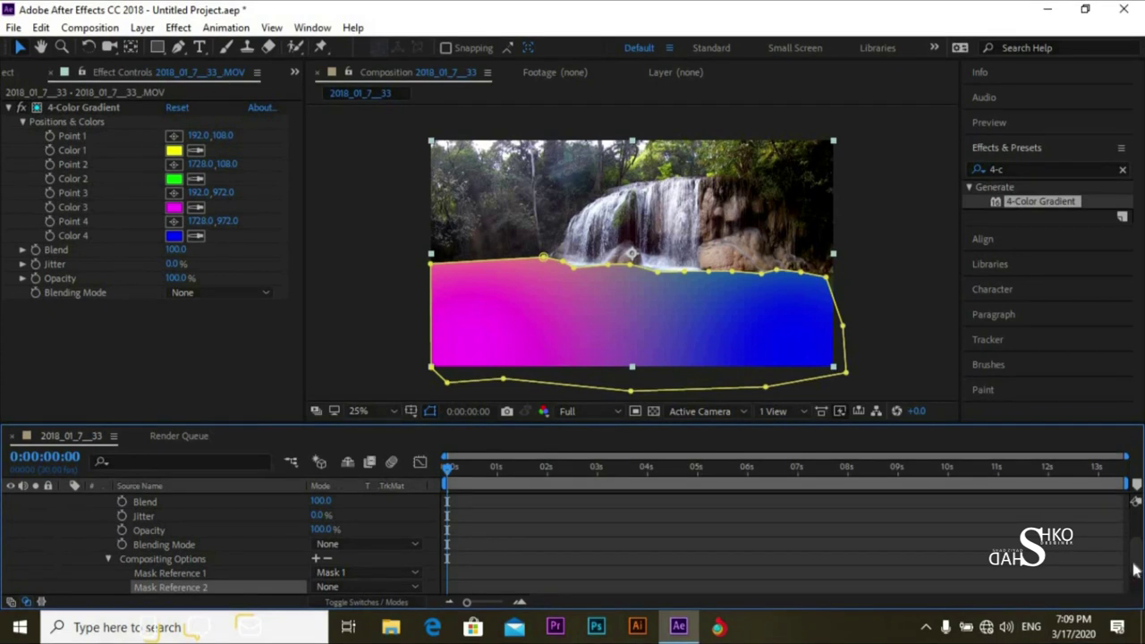
scroll(1134, 570, up, 3)
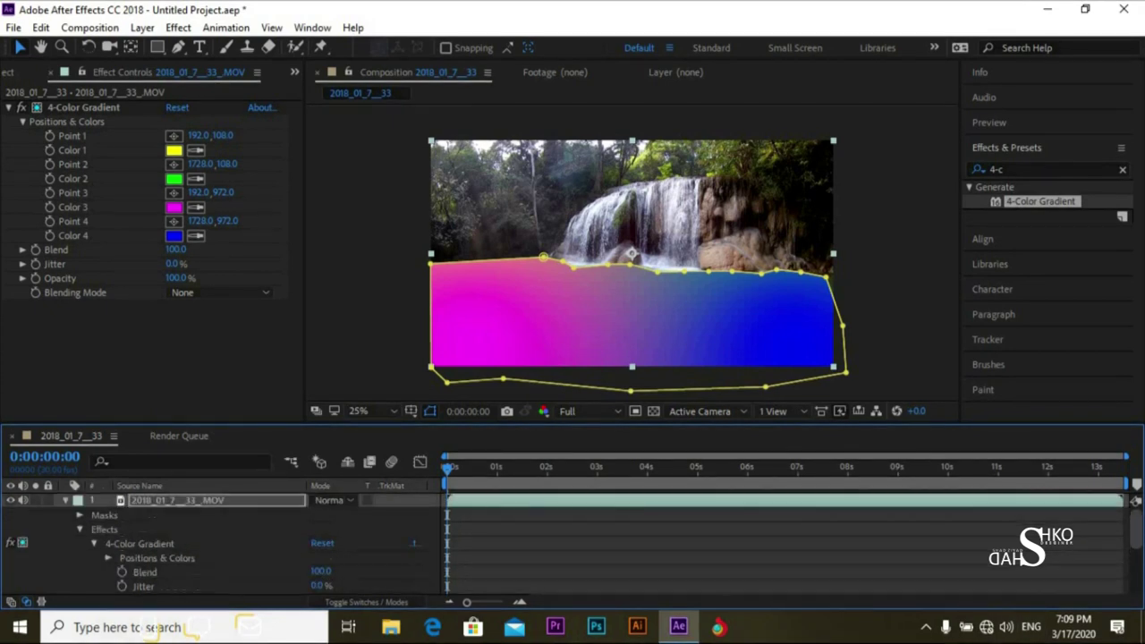
click(64, 501)
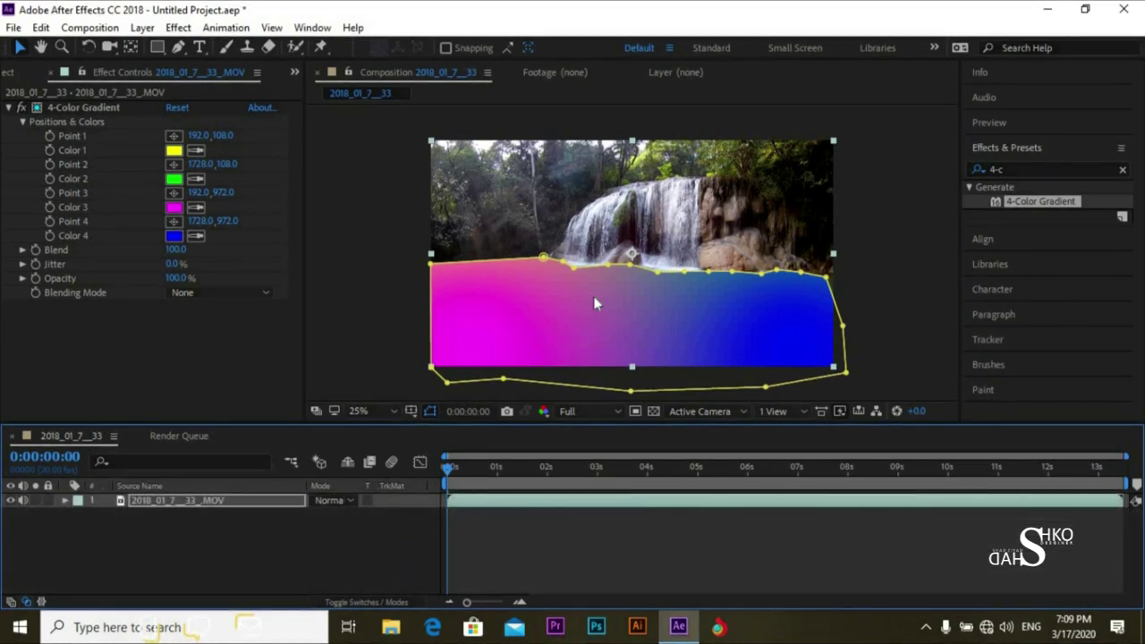
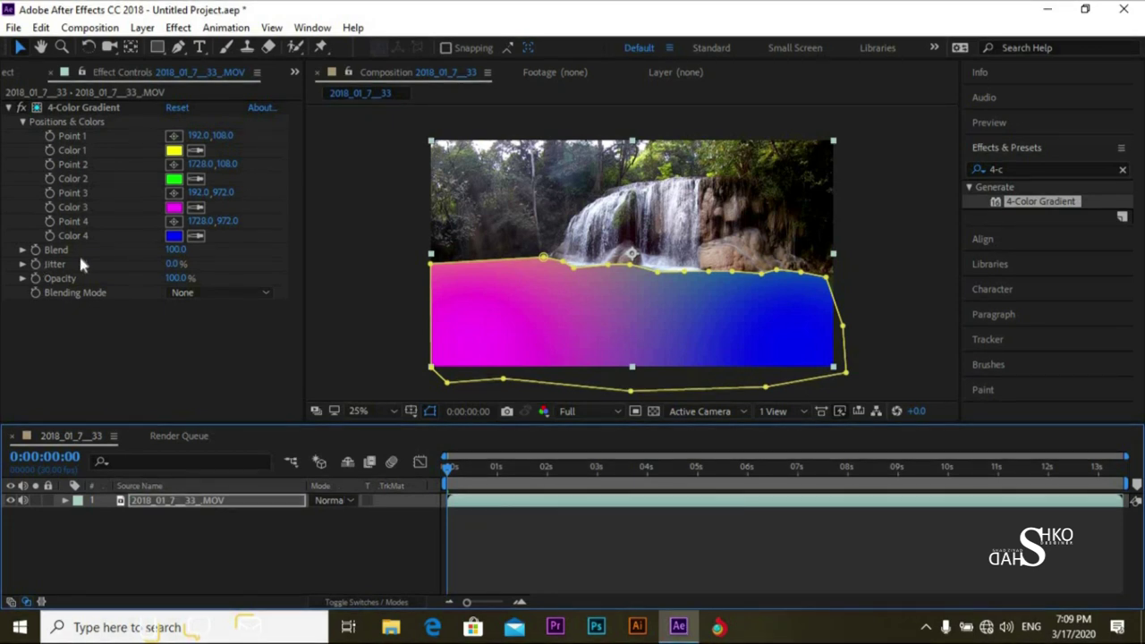
Try lower and higher Blend values on the 4-Color Gradient, restore Blend to 100 and view the available blending modes
drag(175, 250, 126, 257)
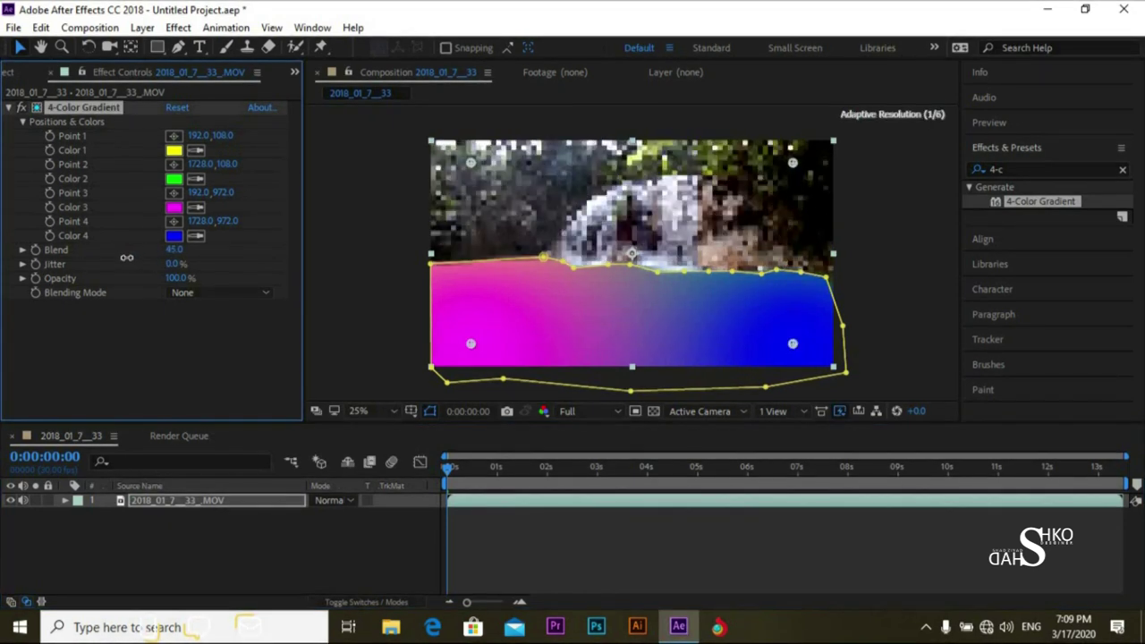
click(181, 252)
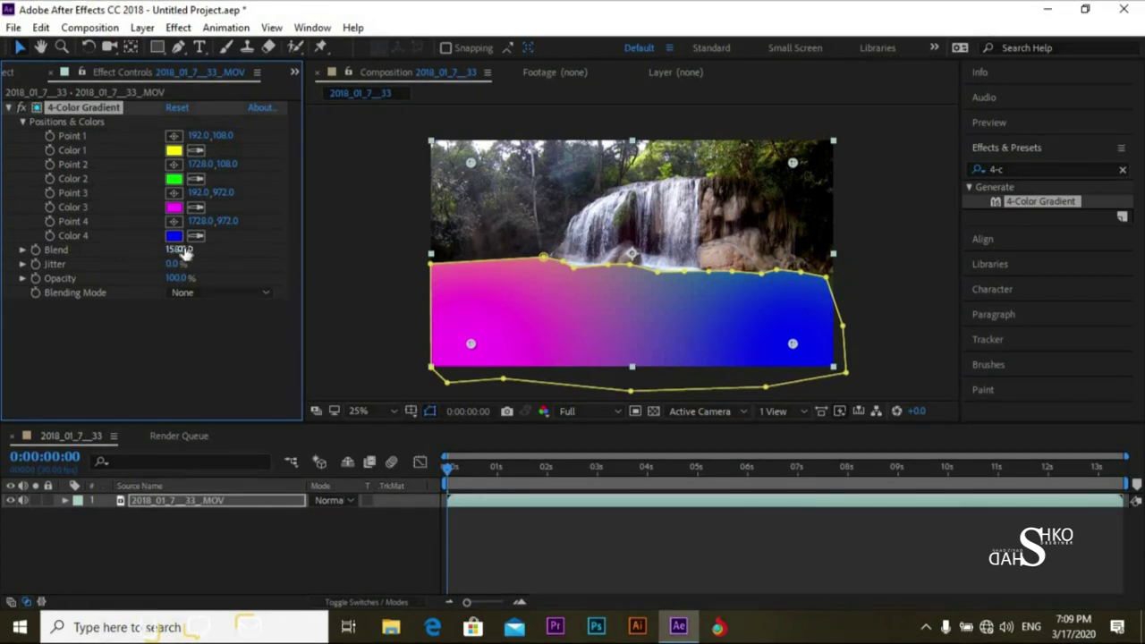
text(100)
key(Return)
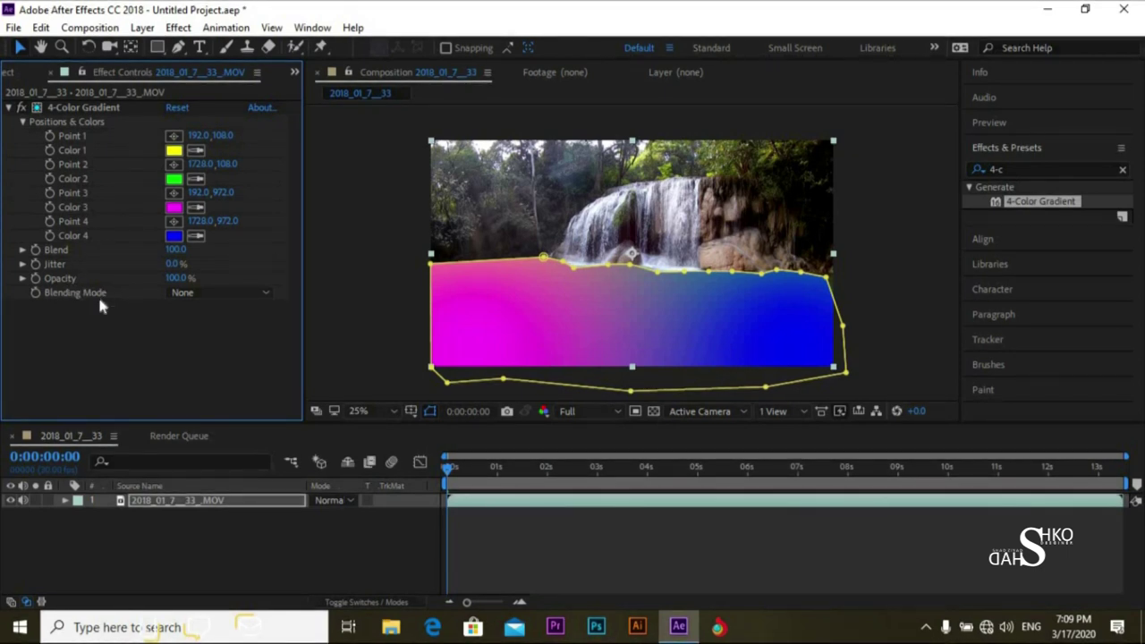
click(182, 298)
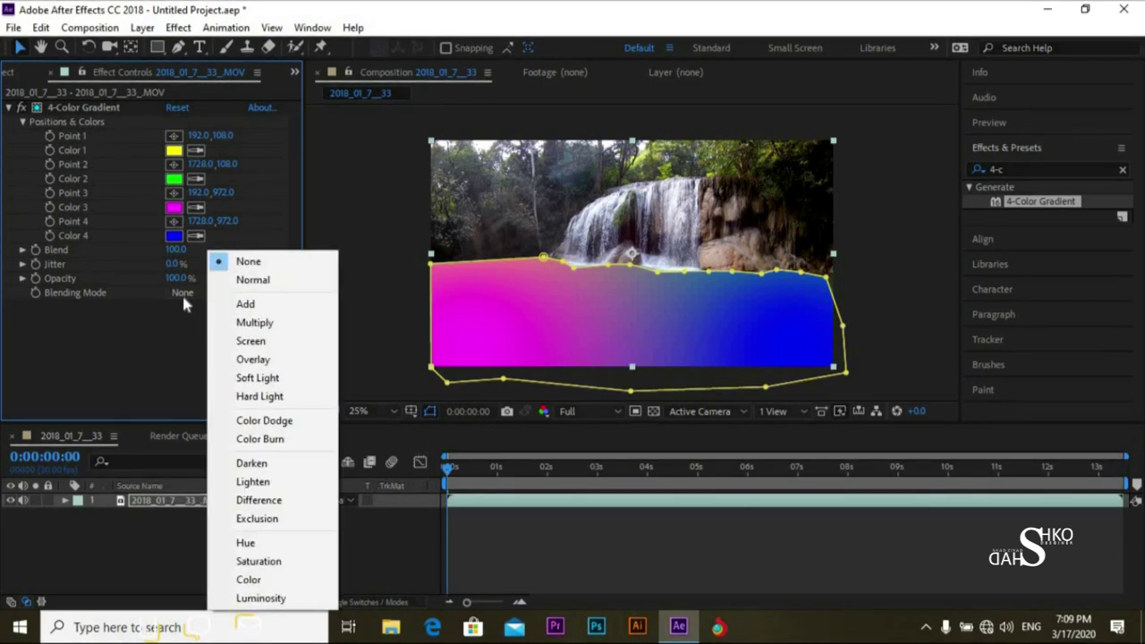
click(170, 318)
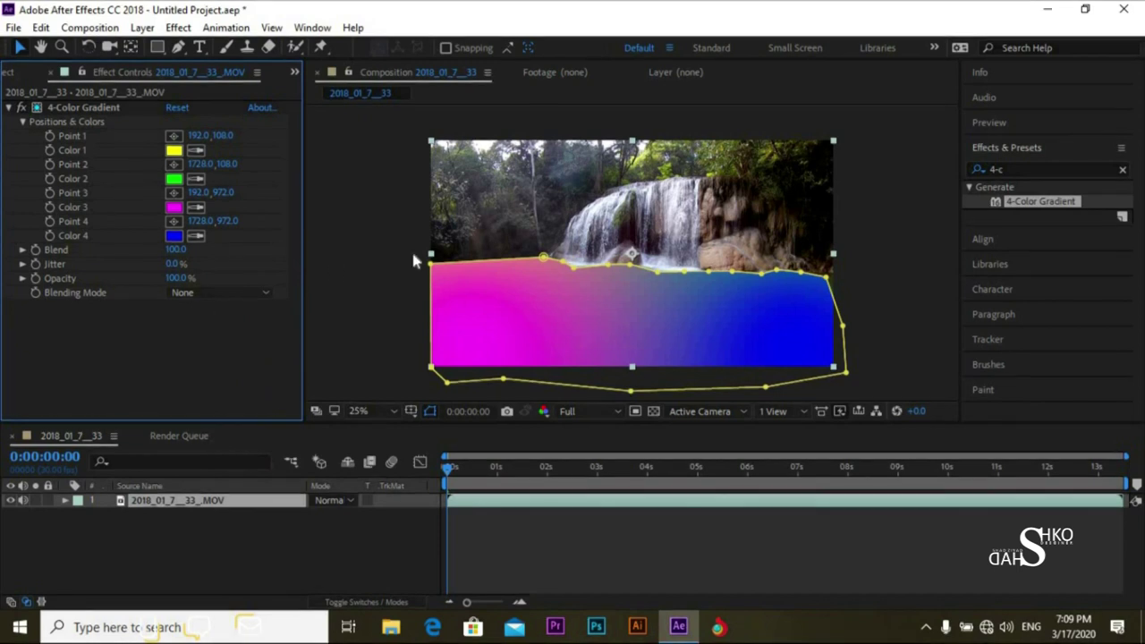
Shift the four gradient points horizontally, setting X to 207 for Point 1, 1717 for Point 2, 221 for Point 3 and 1773 for Point 4
click(84, 137)
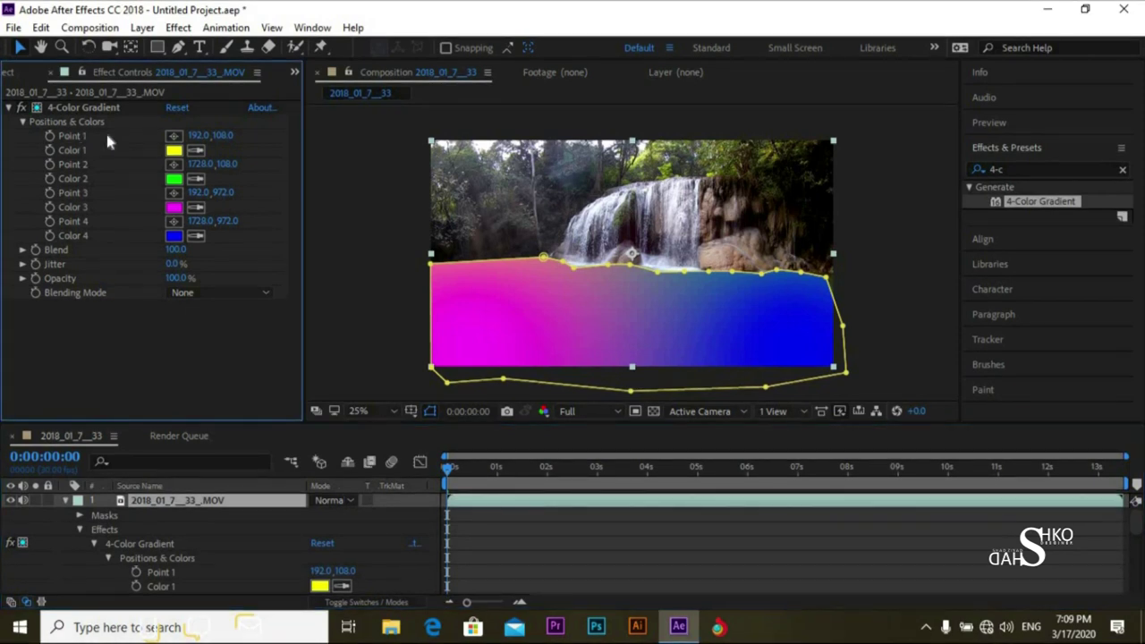
drag(198, 136, 255, 138)
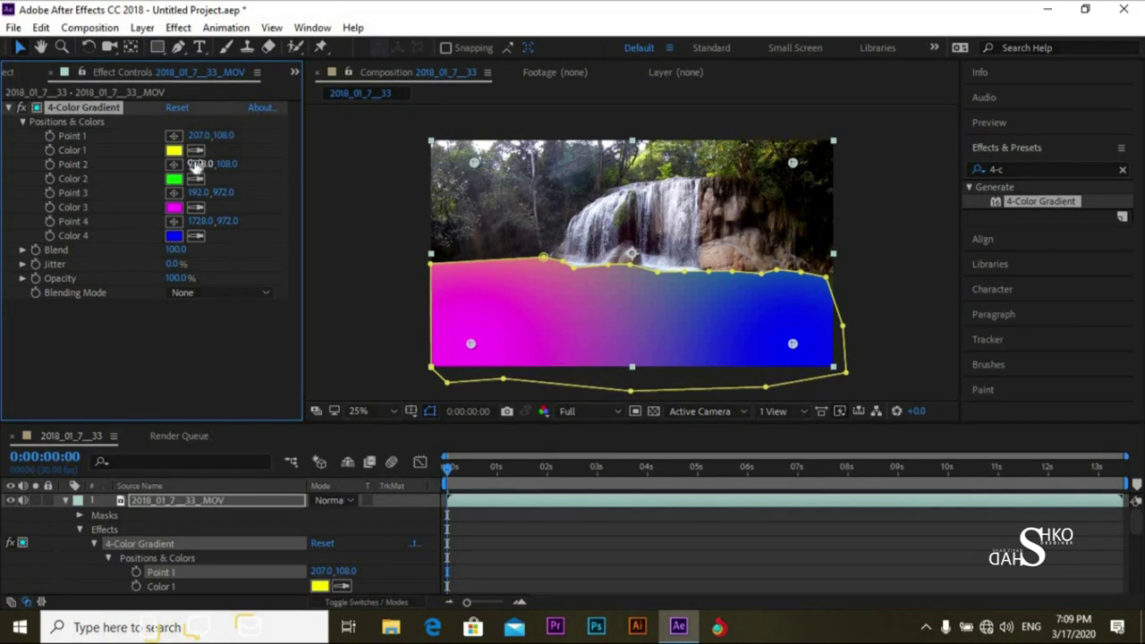
drag(197, 164, 274, 162)
drag(190, 170, 195, 169)
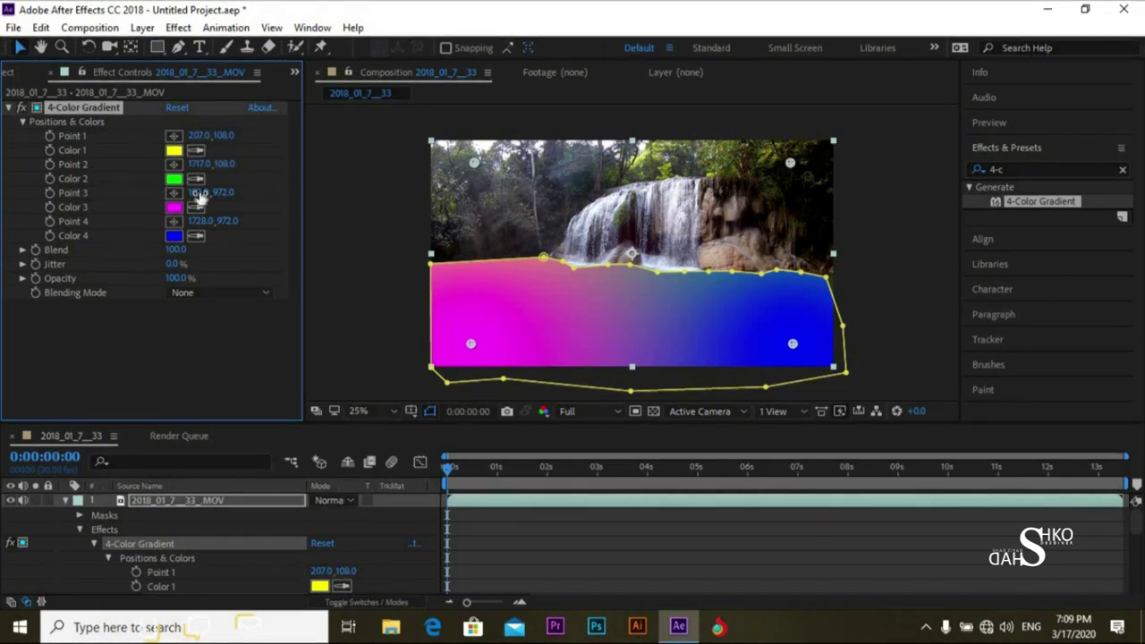
drag(195, 225, 237, 224)
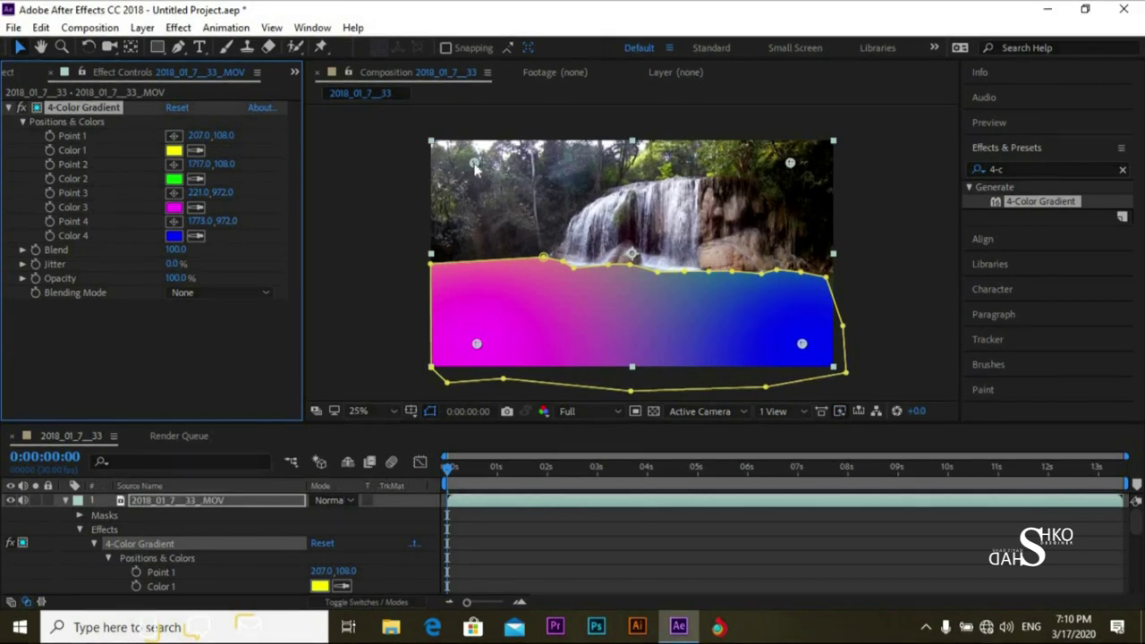
Reposition the gradient points in the composition view: Point 1 to about 191, 164, Point 2 to 1781, 88 and Point 4 to 1745, 952
drag(474, 164, 483, 164)
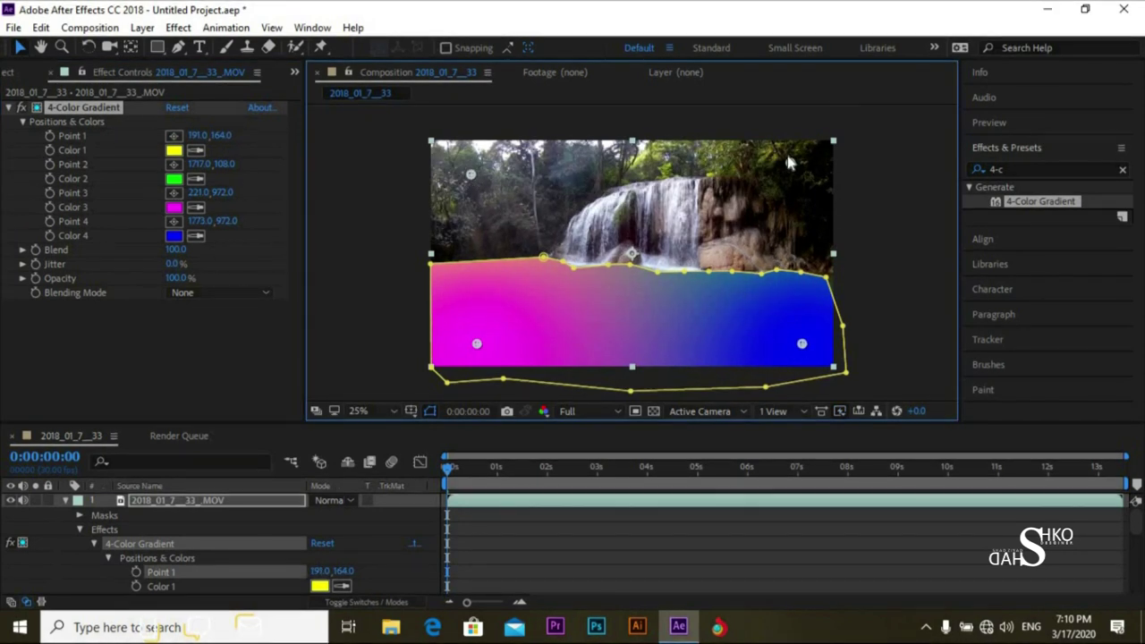
drag(791, 164, 804, 158)
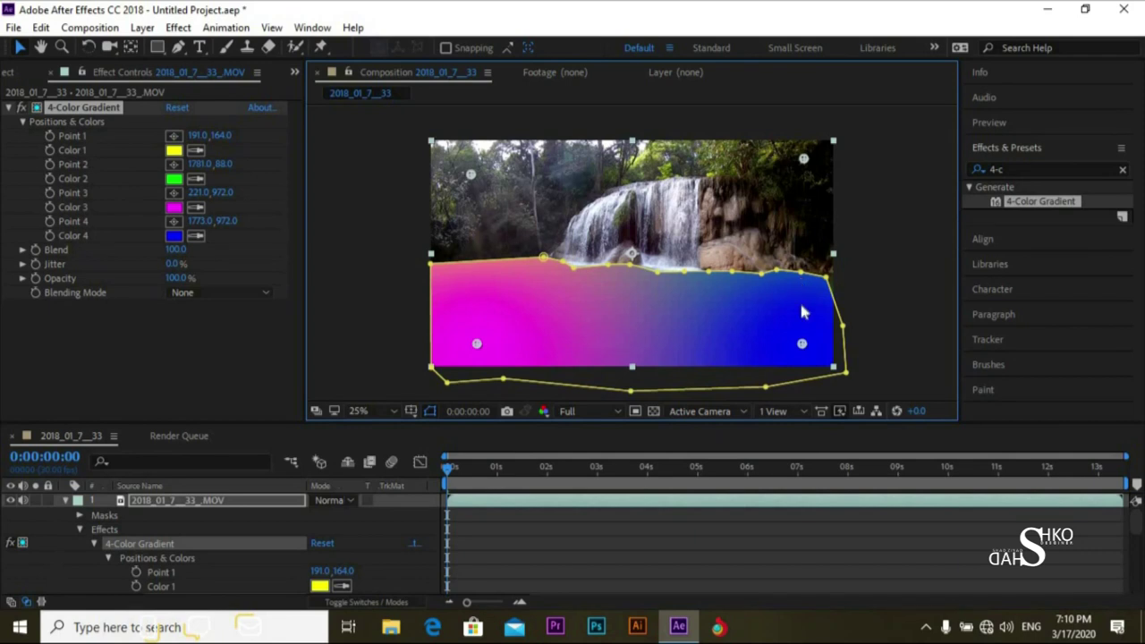
drag(803, 347, 797, 340)
Try several shades for the gradient's Color 1 and set it to a teal blue with a hue of about 193°
click(173, 150)
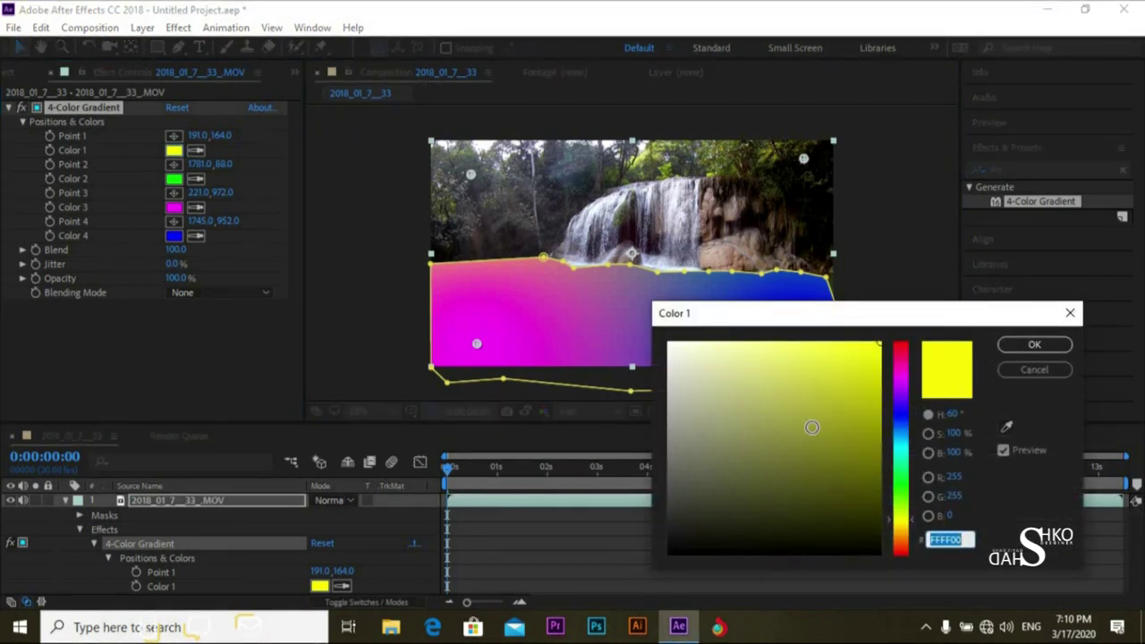
click(790, 430)
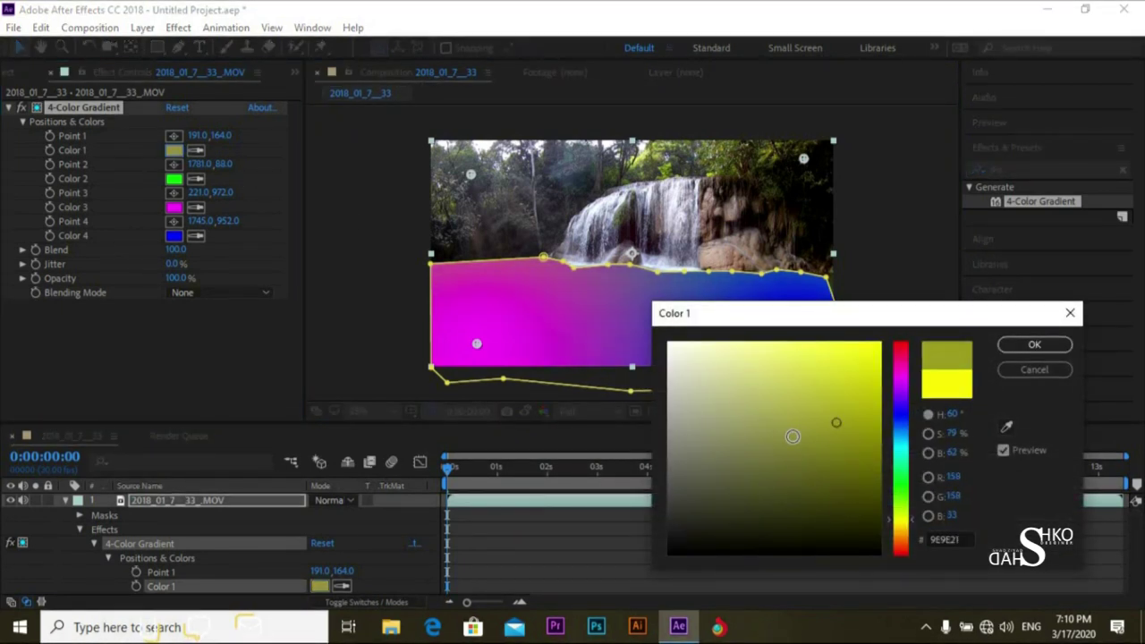
drag(793, 435, 790, 447)
drag(900, 438, 900, 422)
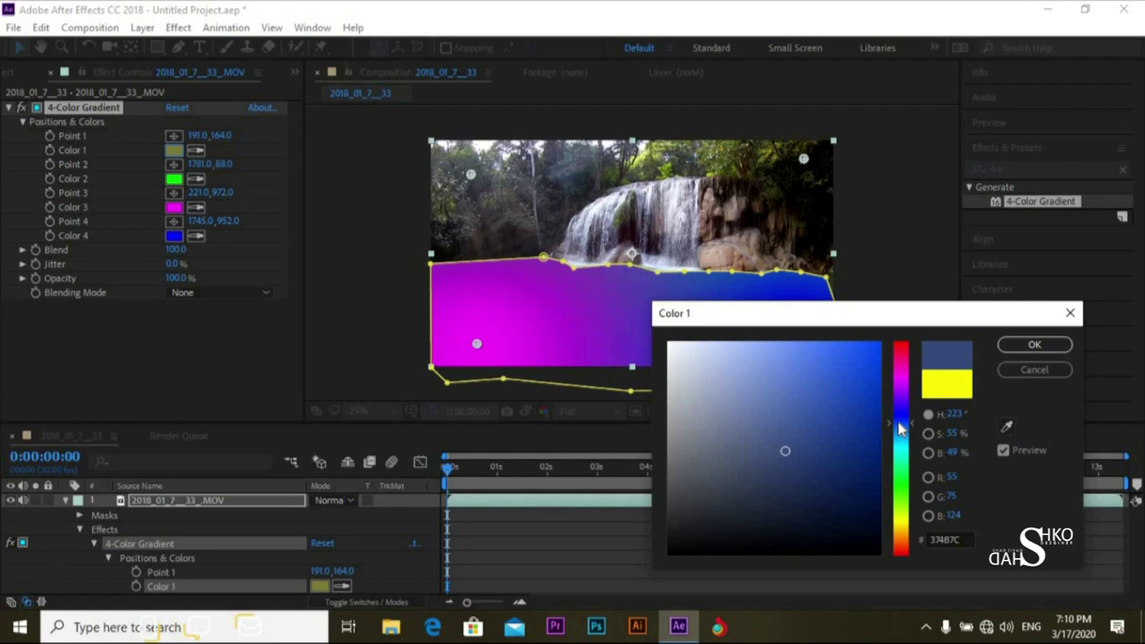
click(807, 422)
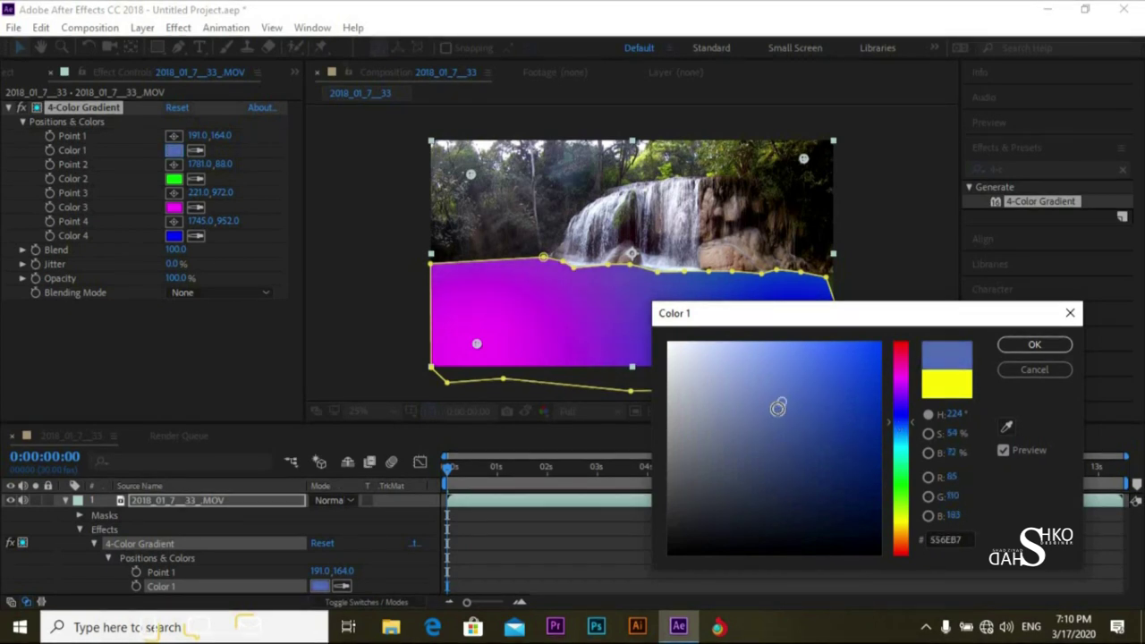
click(759, 448)
click(840, 413)
click(849, 387)
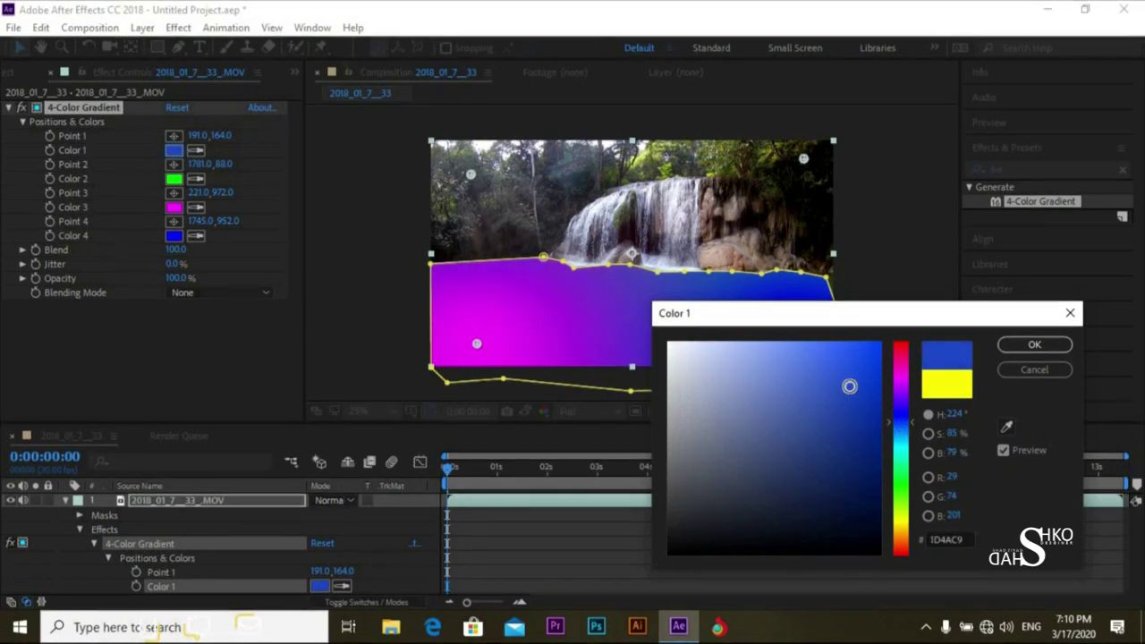
click(900, 440)
click(838, 400)
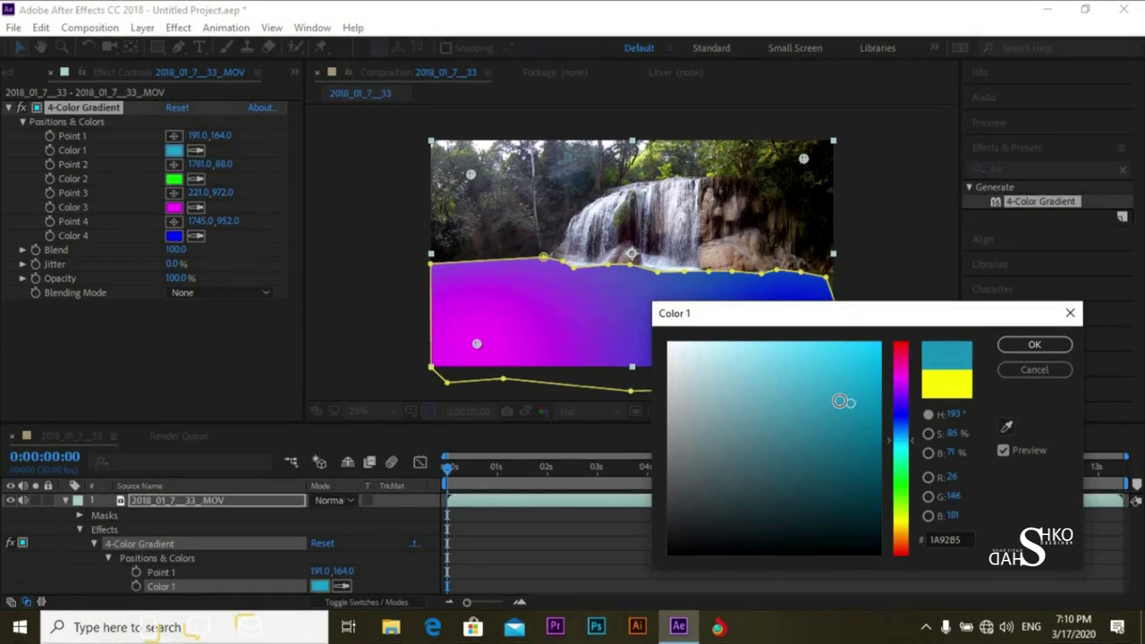
click(1029, 345)
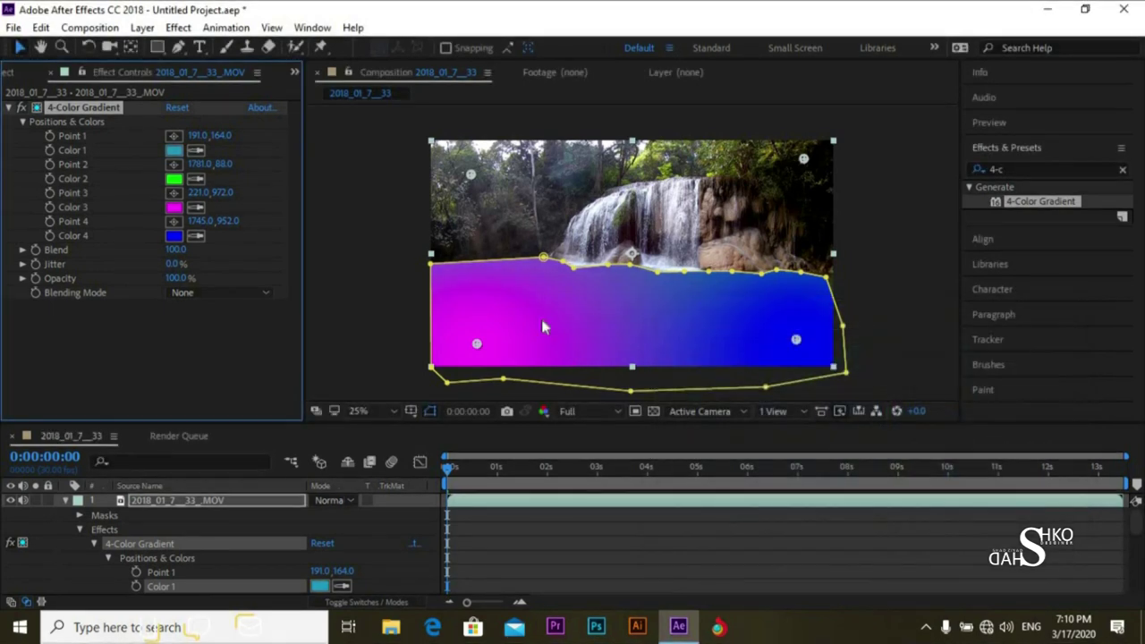
Change the gradient's Color 2 from green to a teal shade and set Color 3 to the teal 089294
click(174, 179)
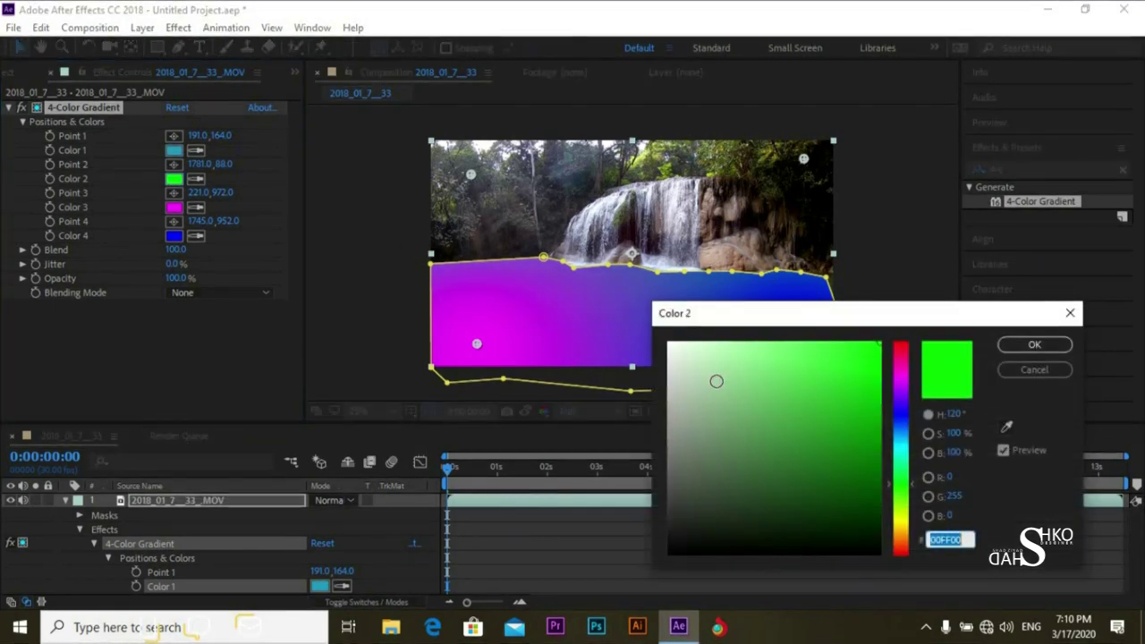
drag(902, 432, 852, 412)
click(1018, 346)
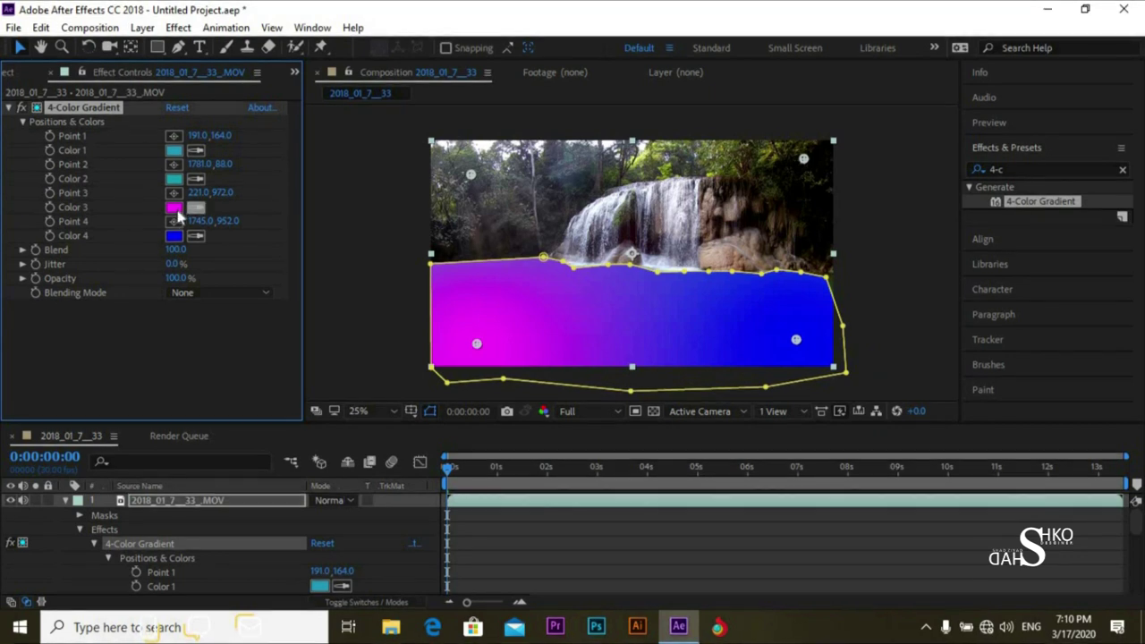
click(176, 208)
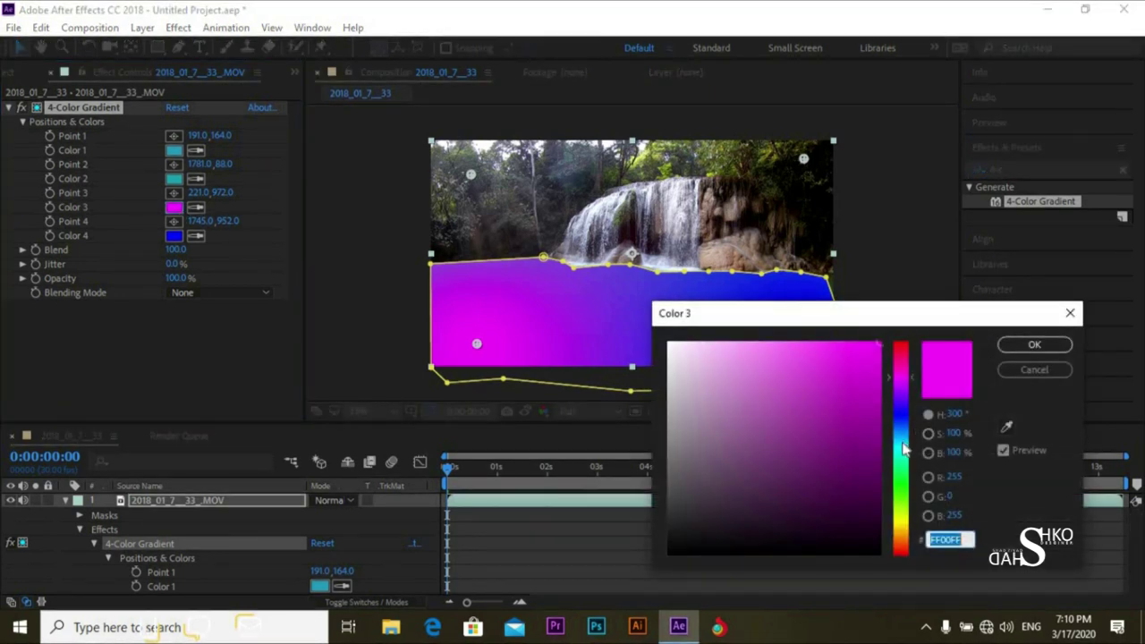
click(904, 450)
click(870, 442)
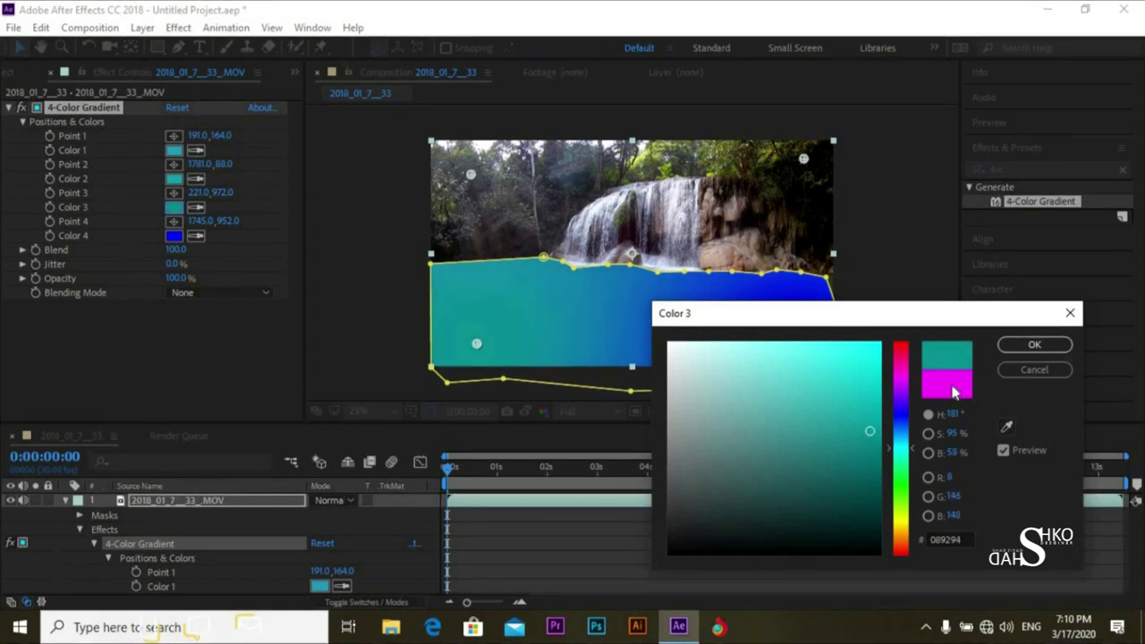
click(1034, 345)
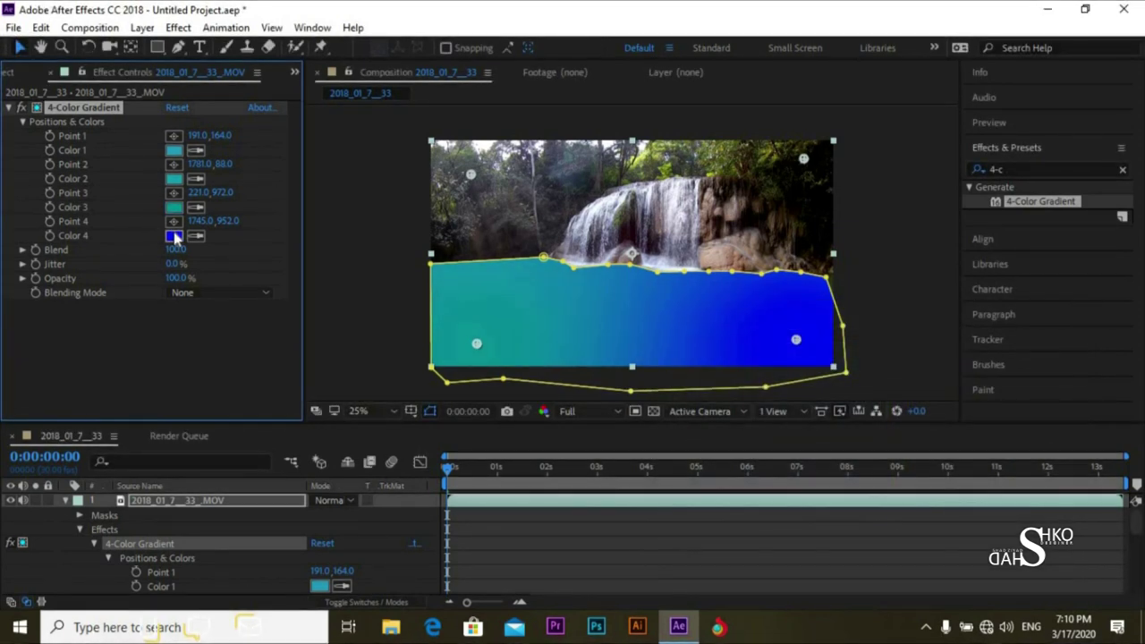
Set the gradient's Color 4 to the muted grayish teal 3A737D
click(174, 236)
click(897, 443)
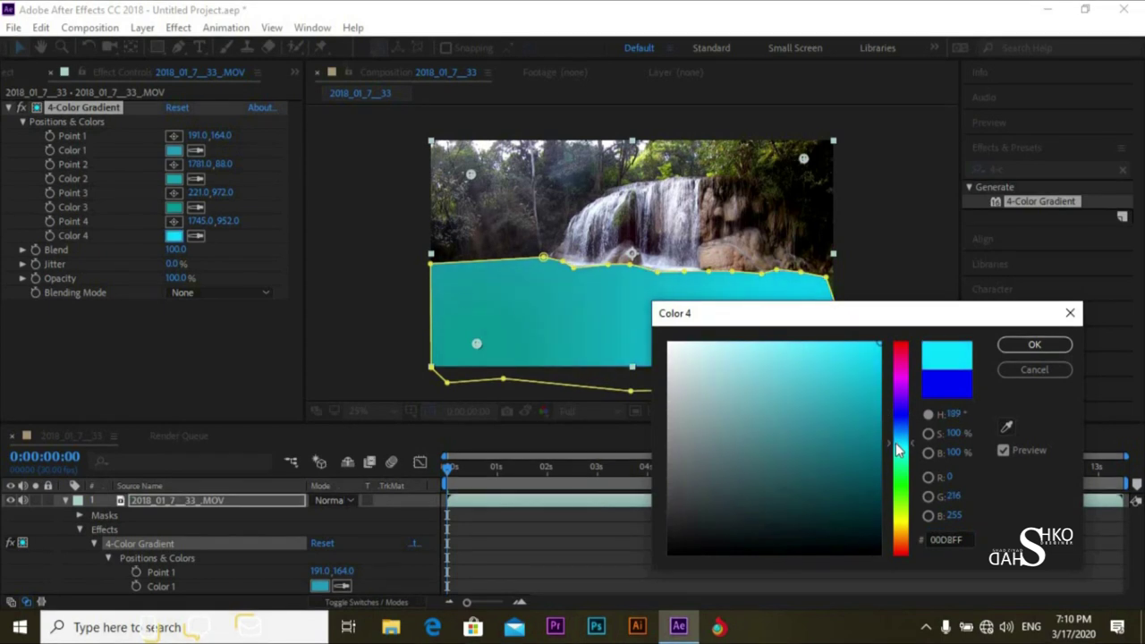
click(857, 441)
drag(852, 450, 809, 454)
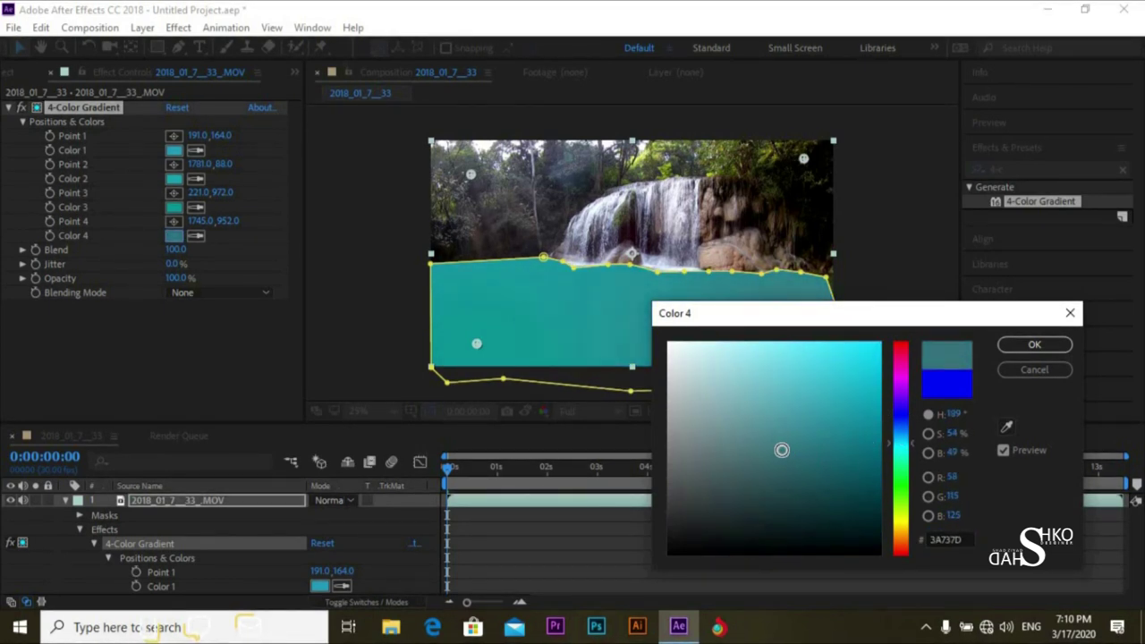
click(1033, 346)
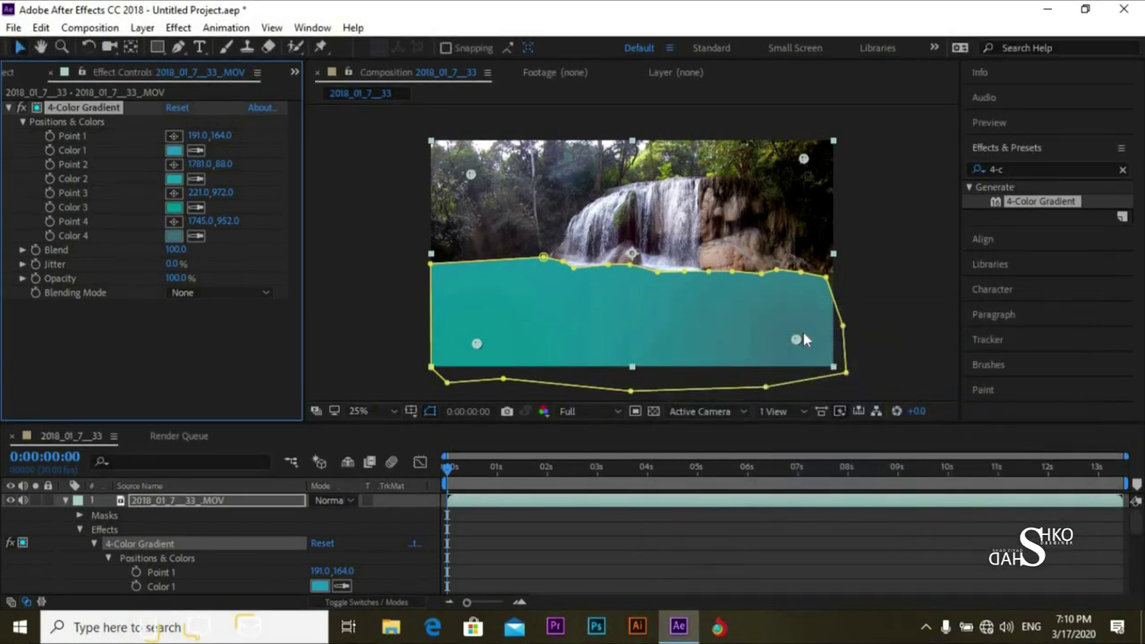
Move gradient Point 4 to about 1501, 996 in the composition view, try it nearer the pool's middle and undo that further move
drag(800, 342, 754, 339)
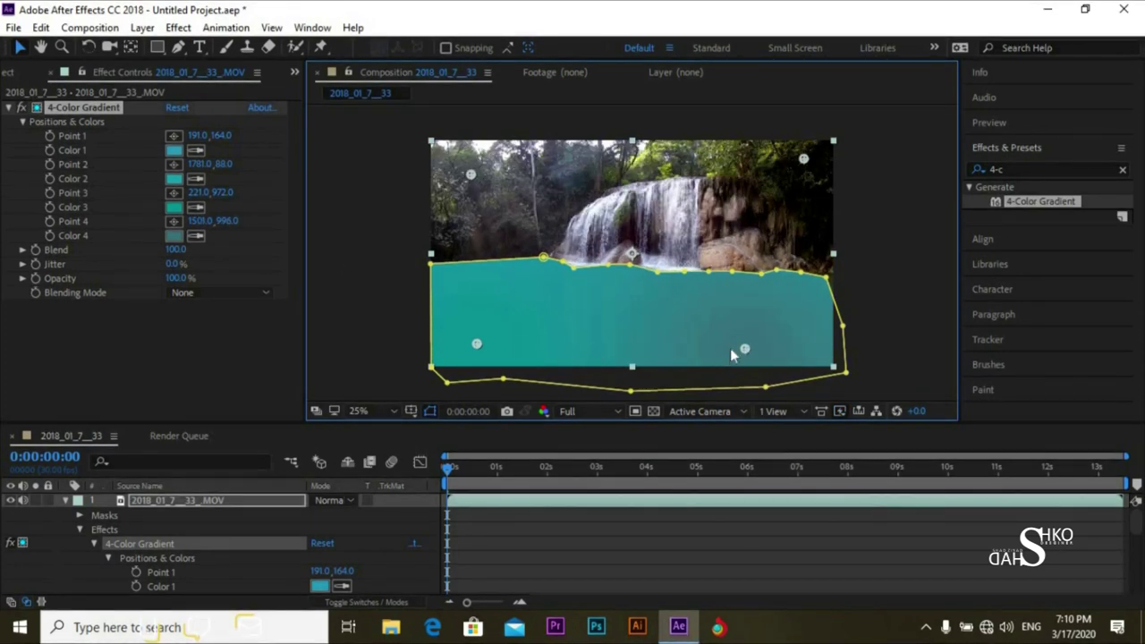
drag(742, 348, 601, 329)
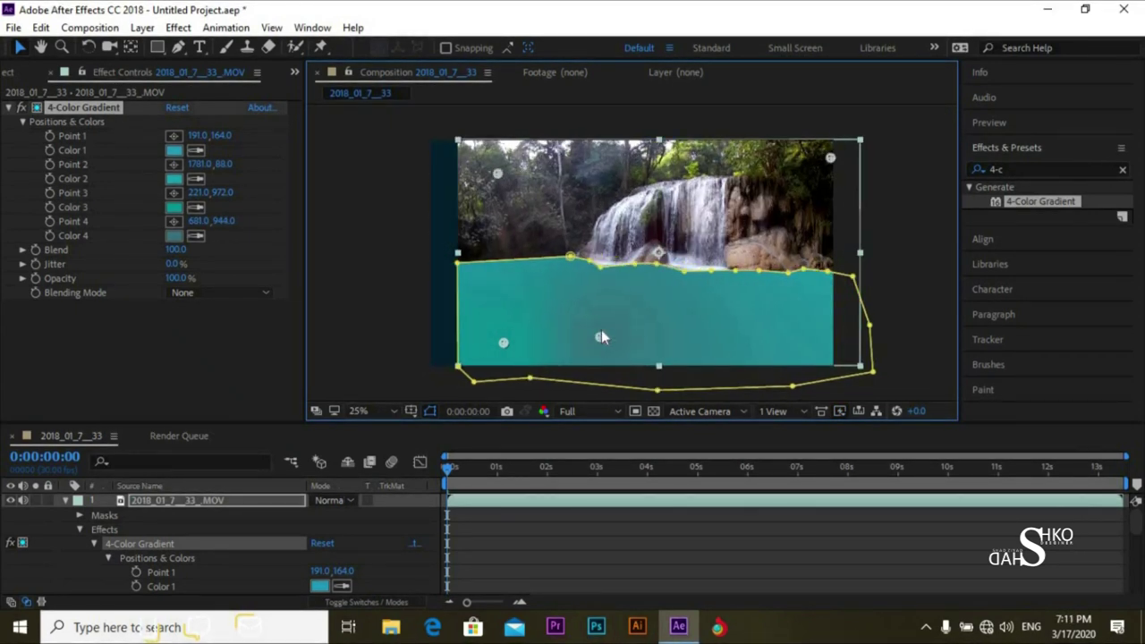
key(ctrl+z)
key(ctrl+z)
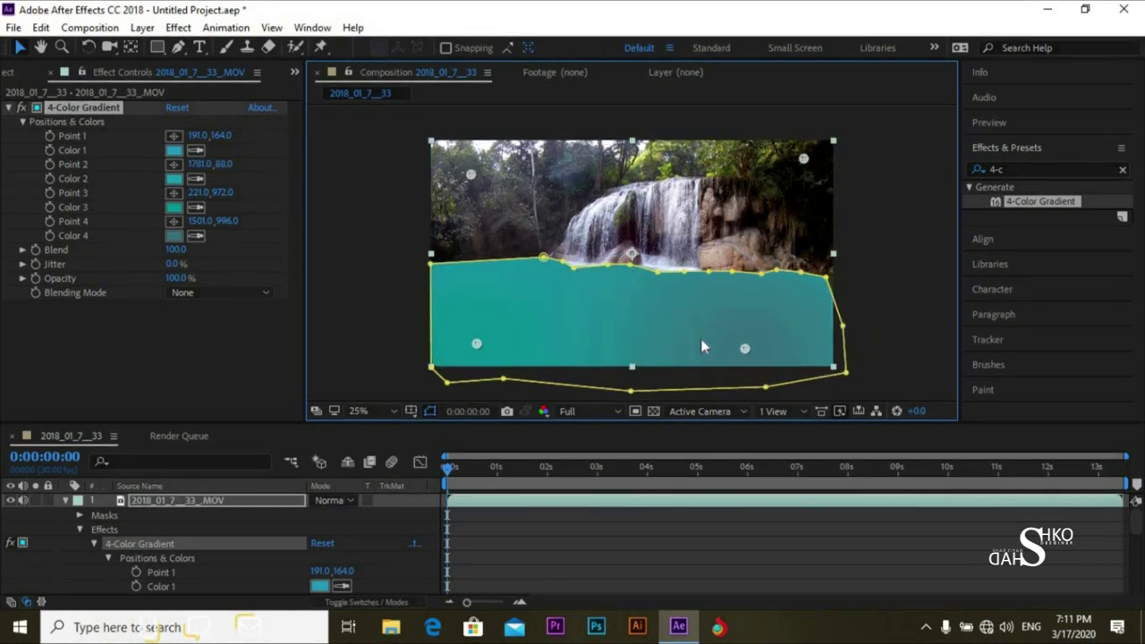
Compare the blending modes offered by the 4-Color Gradient with those of the waterfall layer, collapsing the layer's properties
click(158, 344)
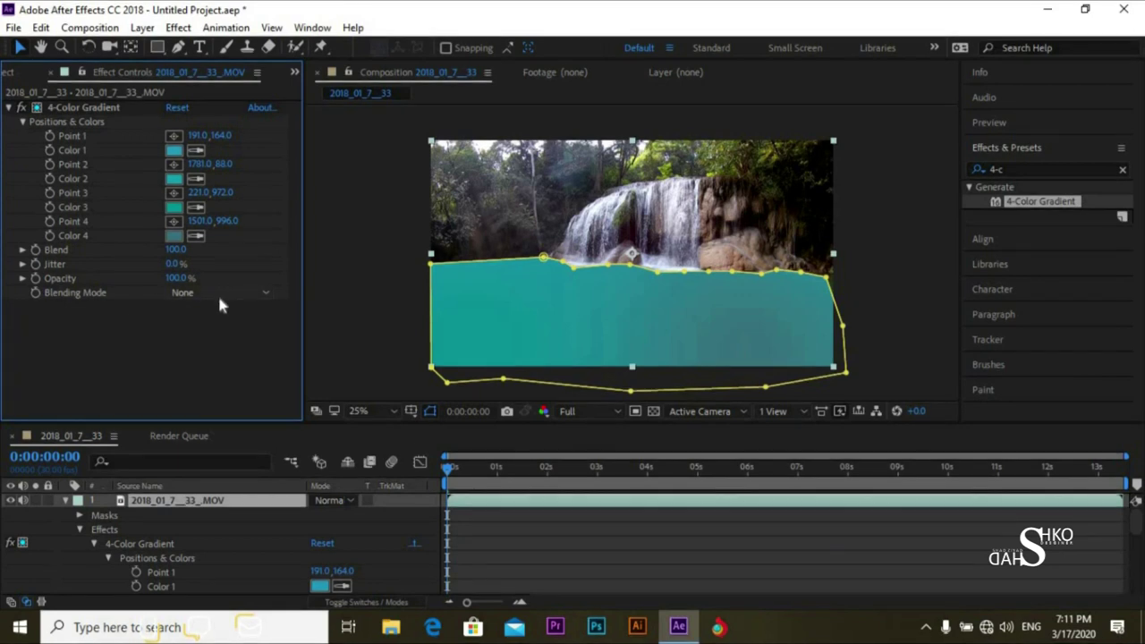
click(221, 301)
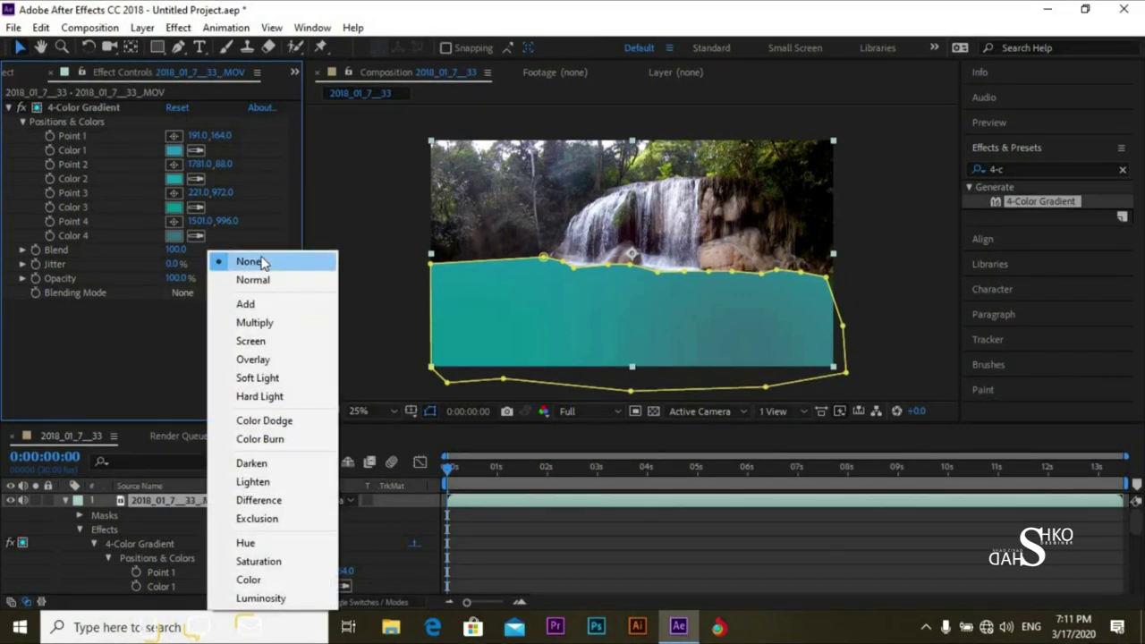
click(154, 333)
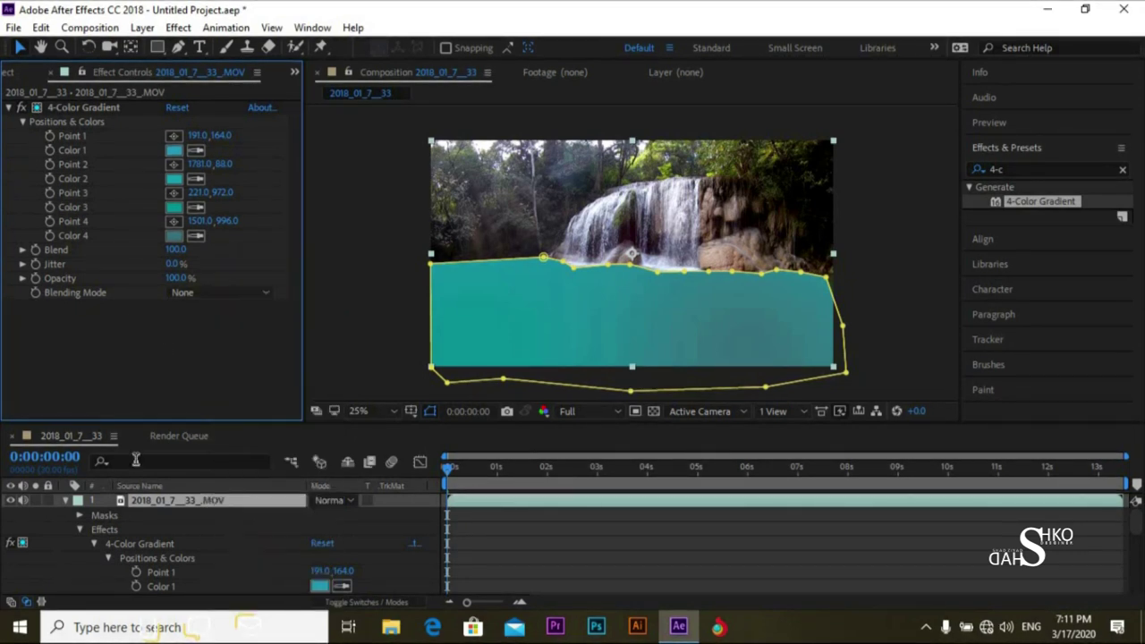
click(65, 501)
click(330, 501)
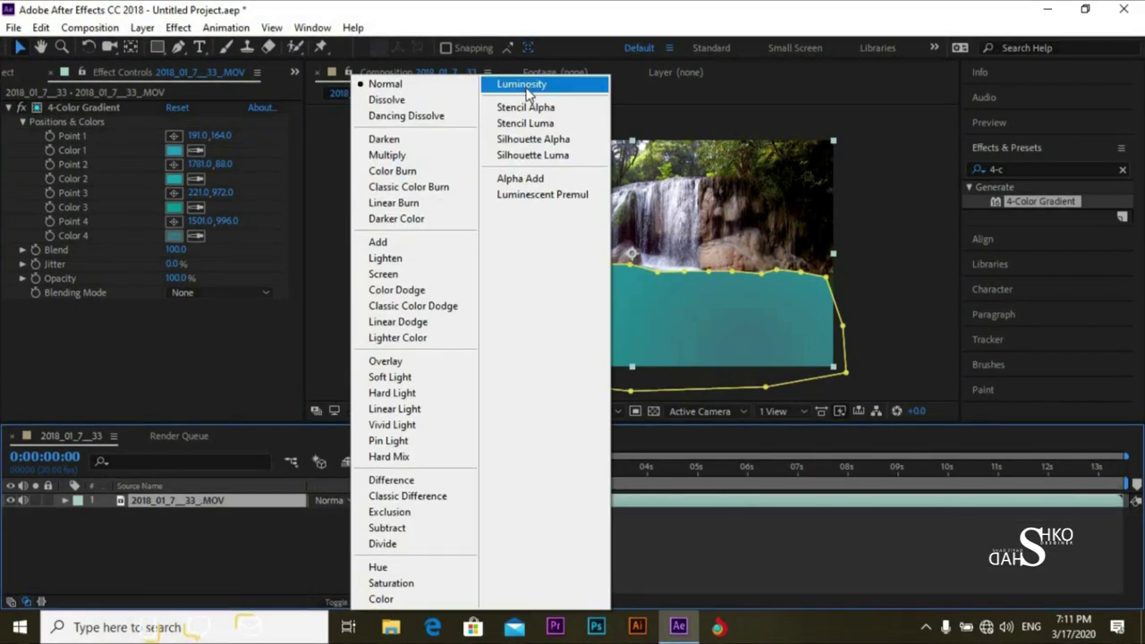
click(291, 543)
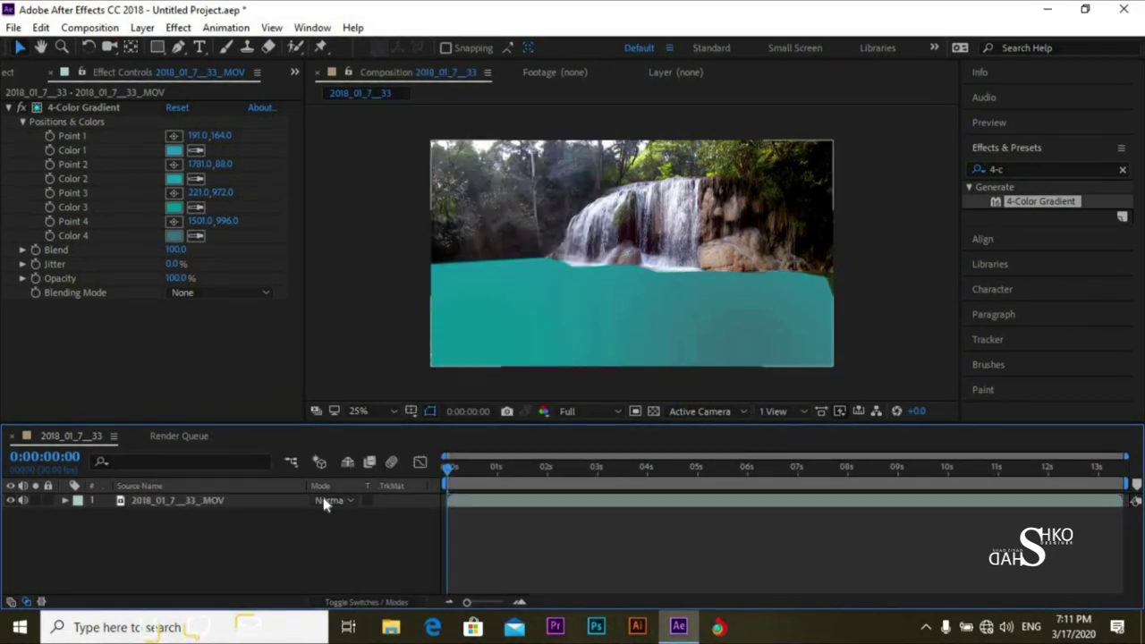
click(325, 501)
click(304, 547)
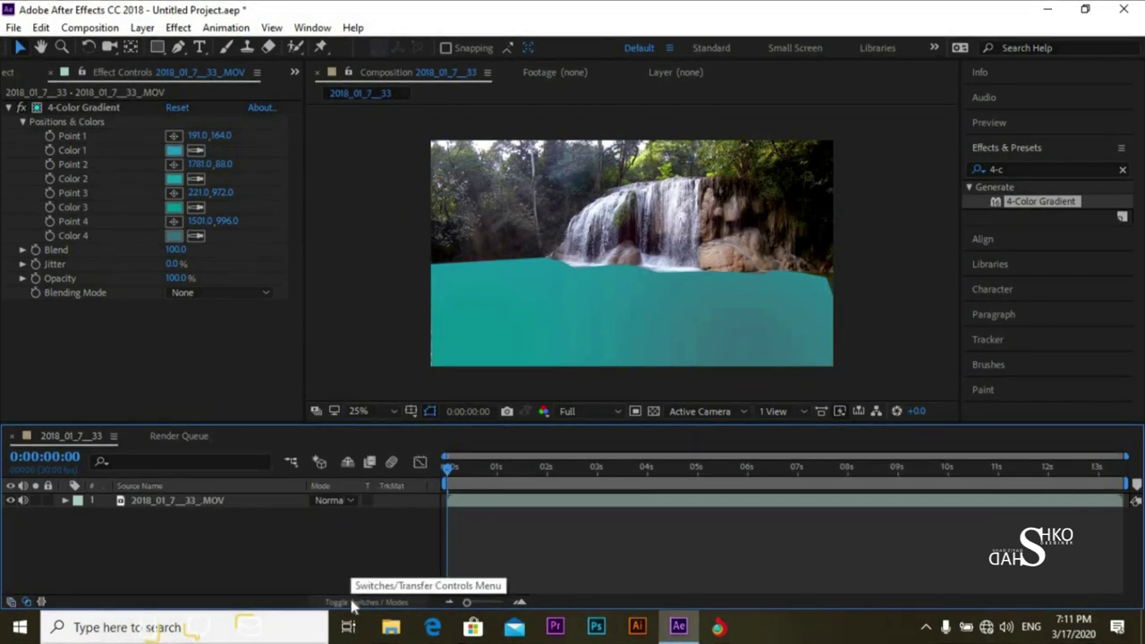
Try the Screen and Add blending modes on the 4-Color Gradient, set it to Multiply and deselect the layer
click(208, 293)
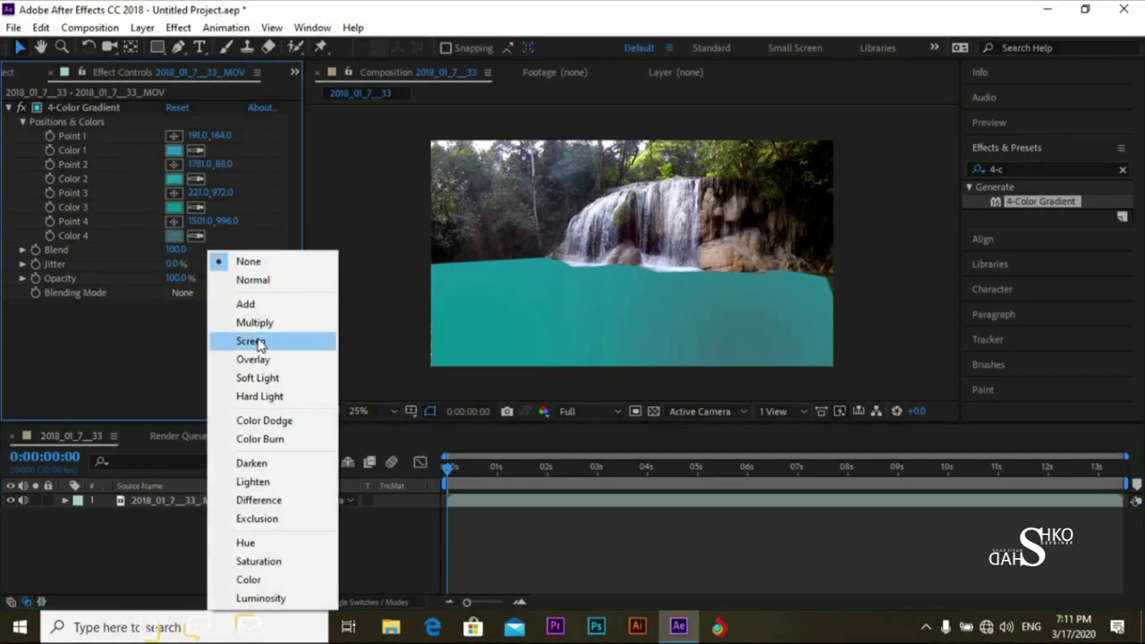
click(257, 341)
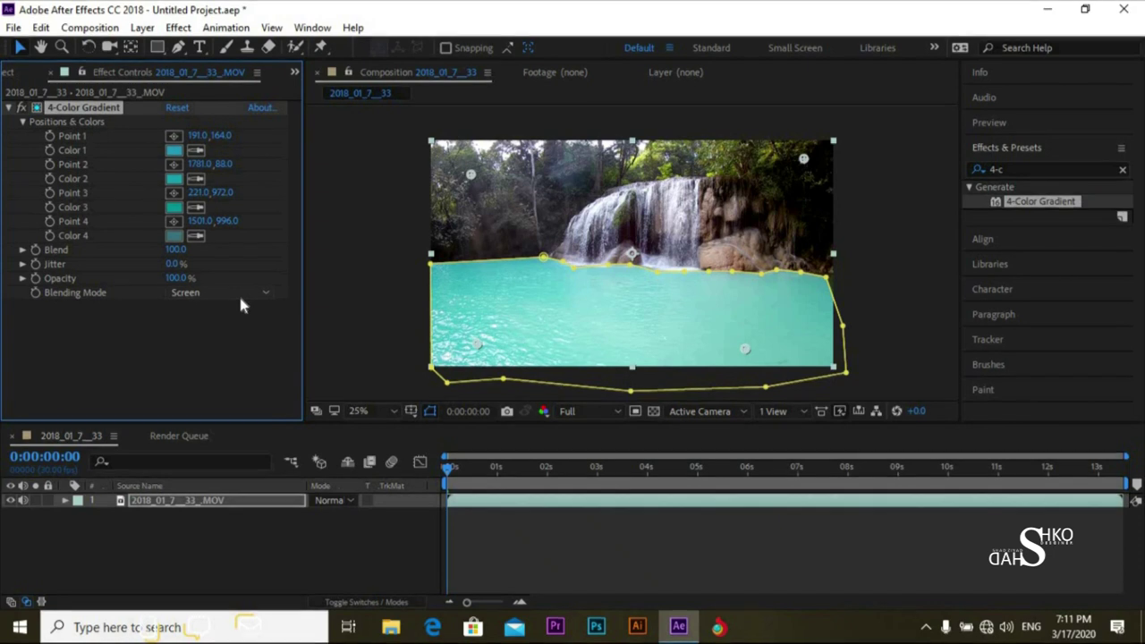
click(238, 293)
click(246, 309)
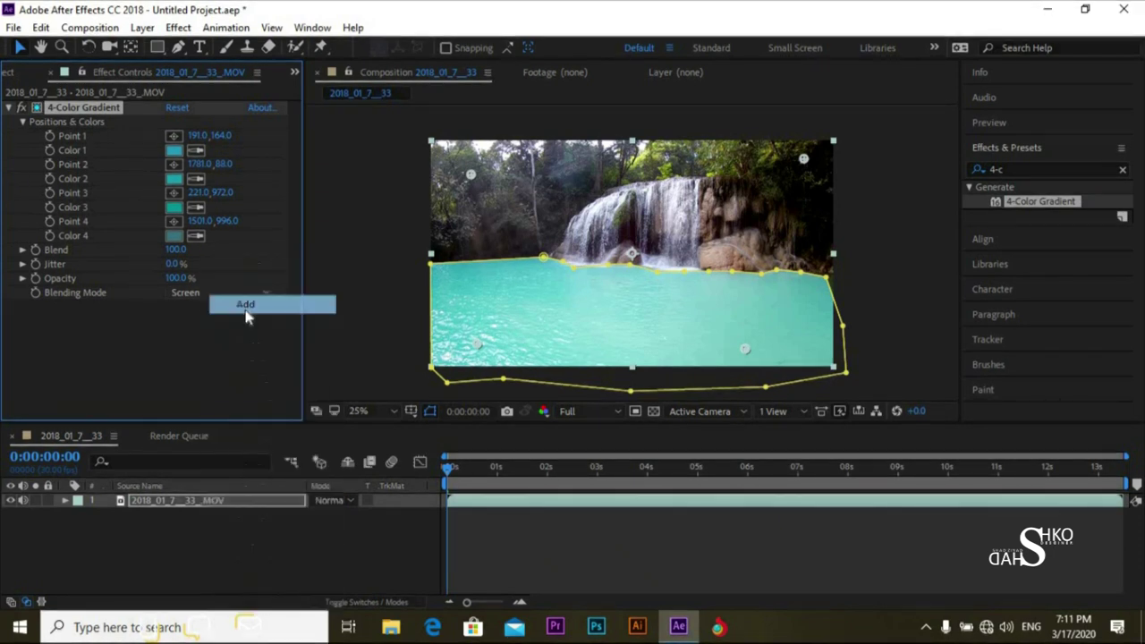
click(231, 288)
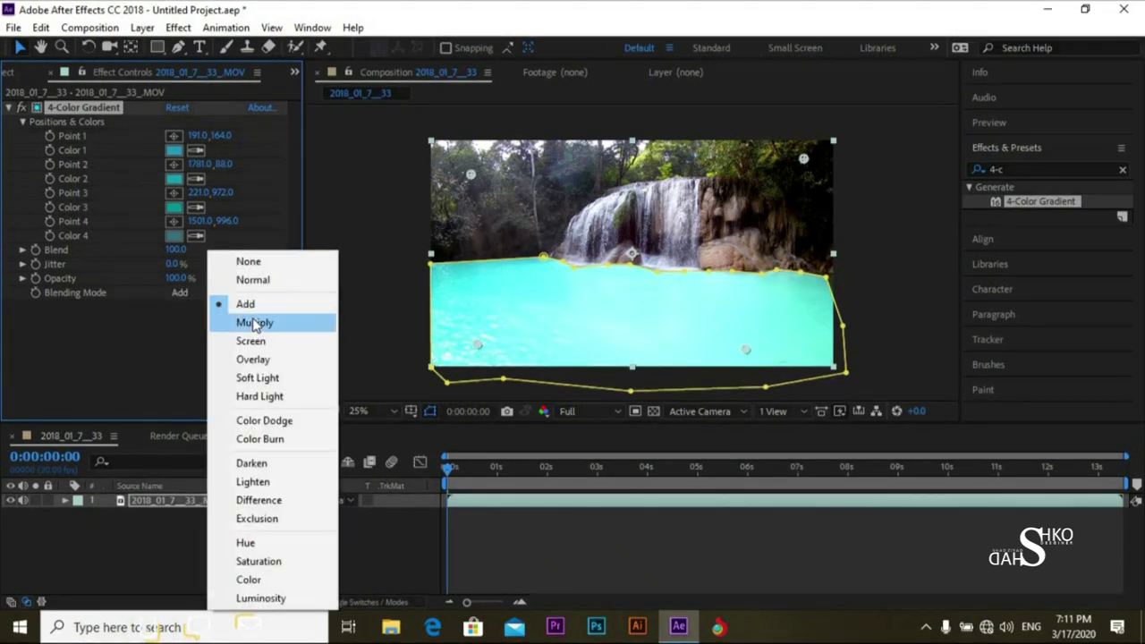
click(254, 323)
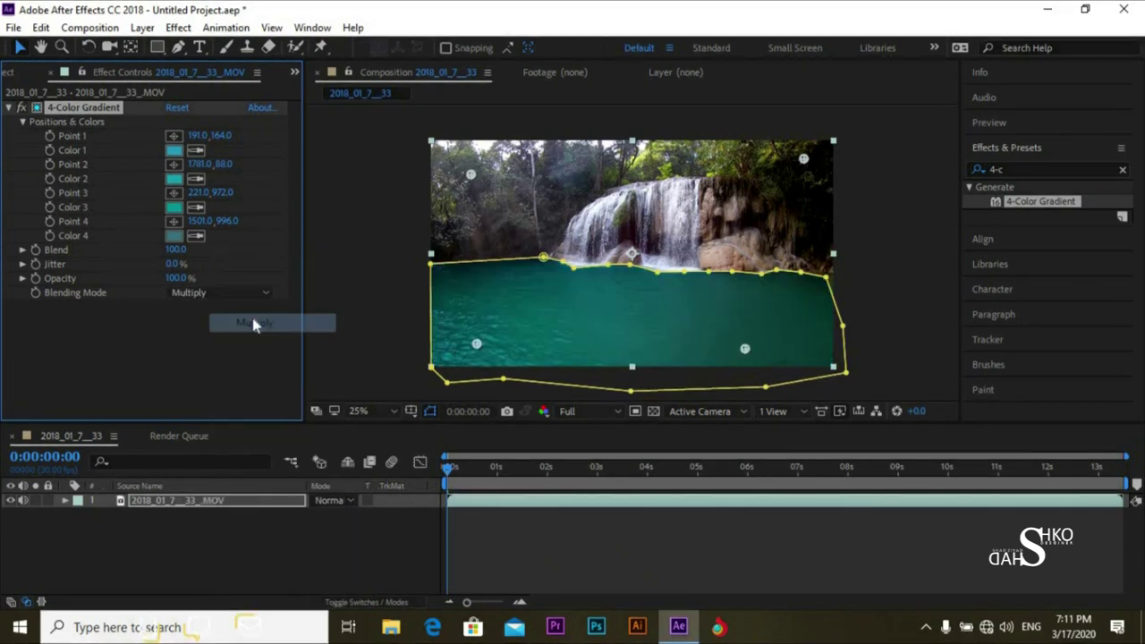
click(383, 349)
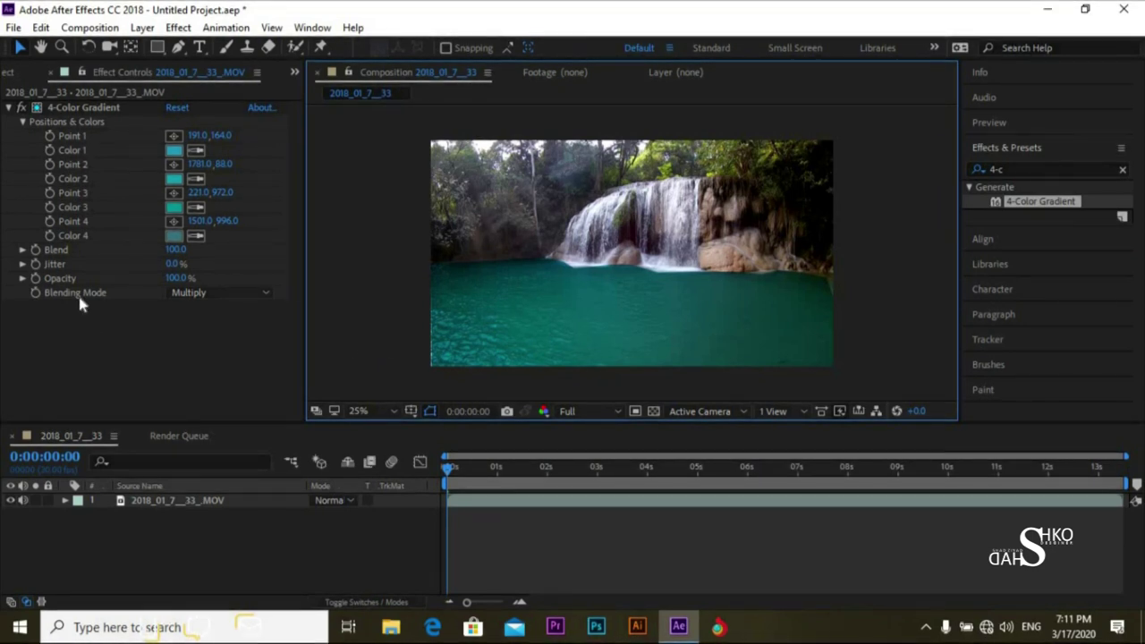
click(186, 293)
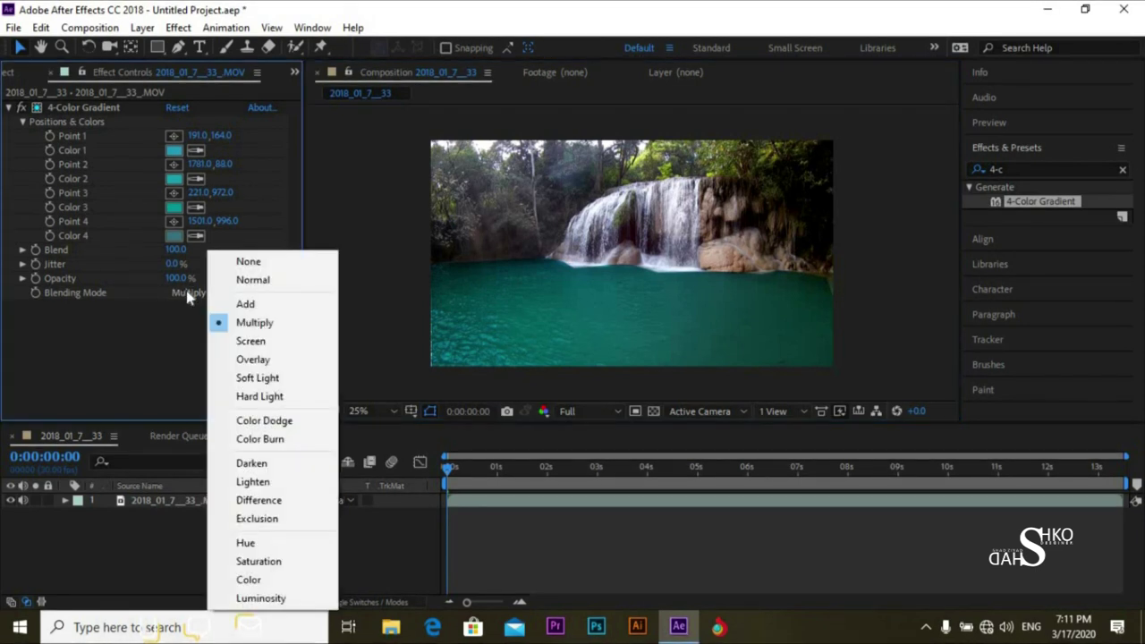
click(175, 390)
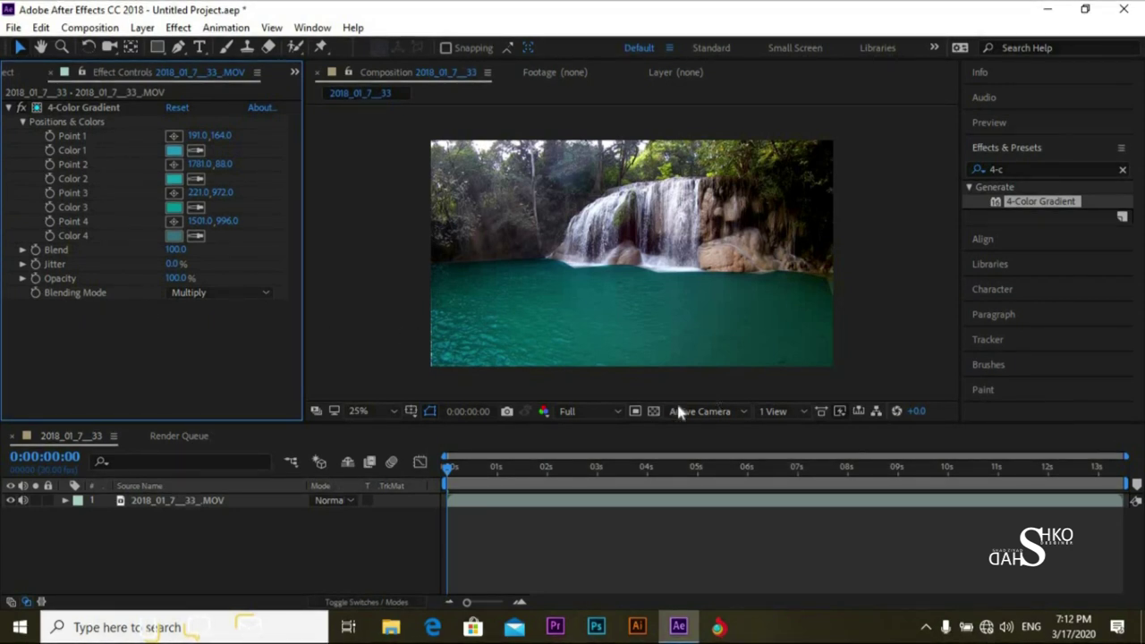
Mute the waterfall layer's audio and preview the tinted pool from the start of the composition to about 4:27
click(449, 472)
key(space)
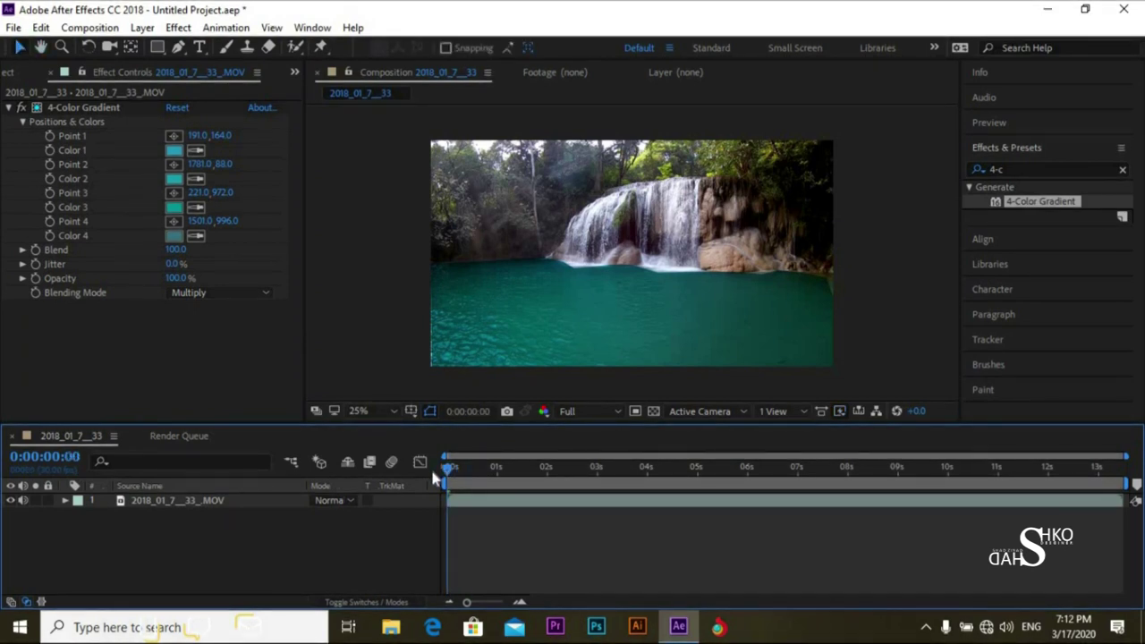
key(space)
click(24, 500)
key(space)
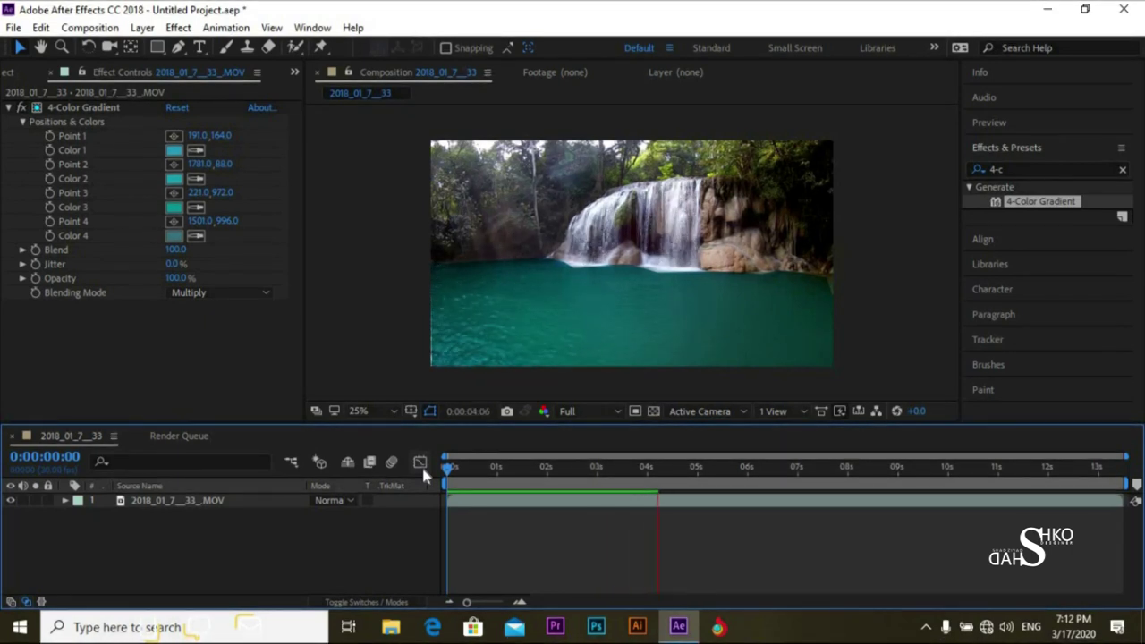
key(space)
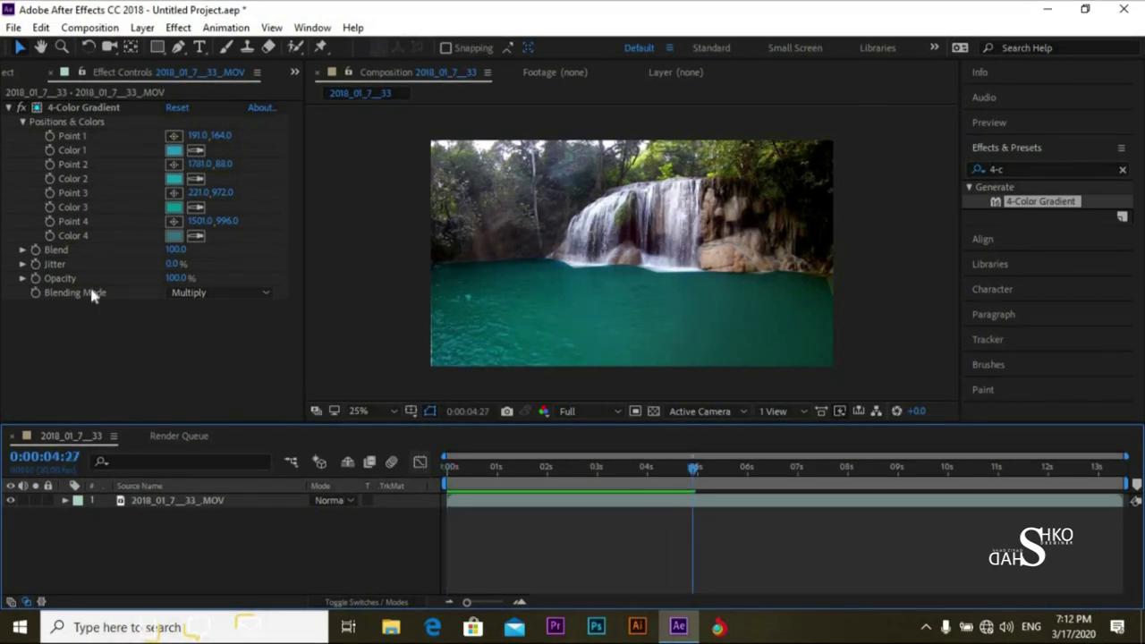
Expand the waterfall layer's effects, review the 4-Color Gradient properties in the timeline and collapse the layer again
click(65, 501)
click(80, 530)
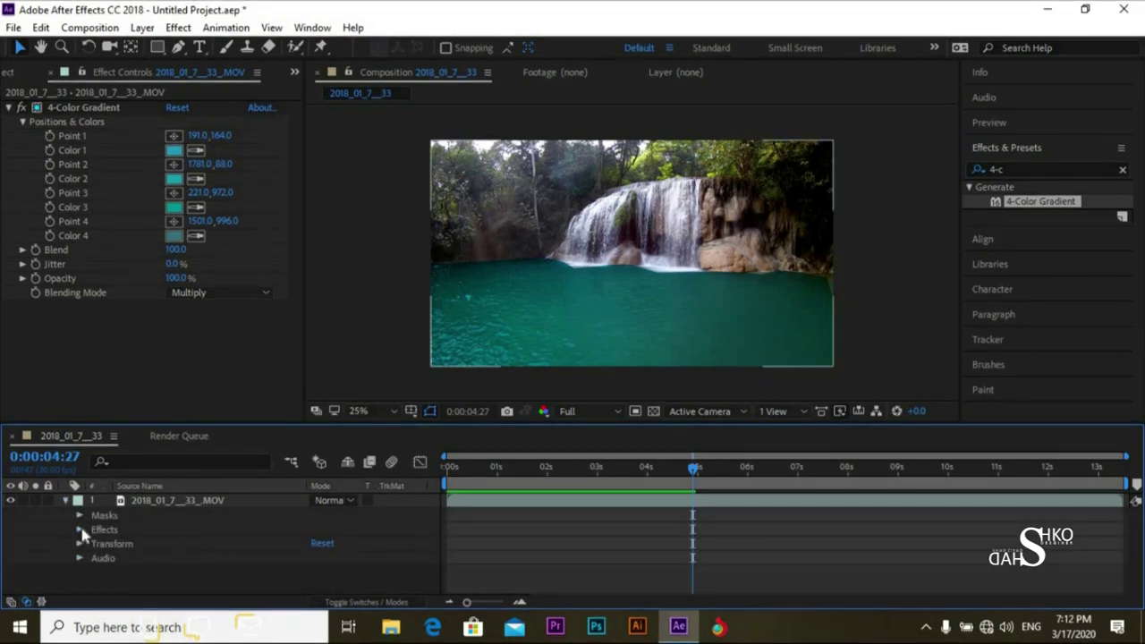
scroll(277, 581, down, 2)
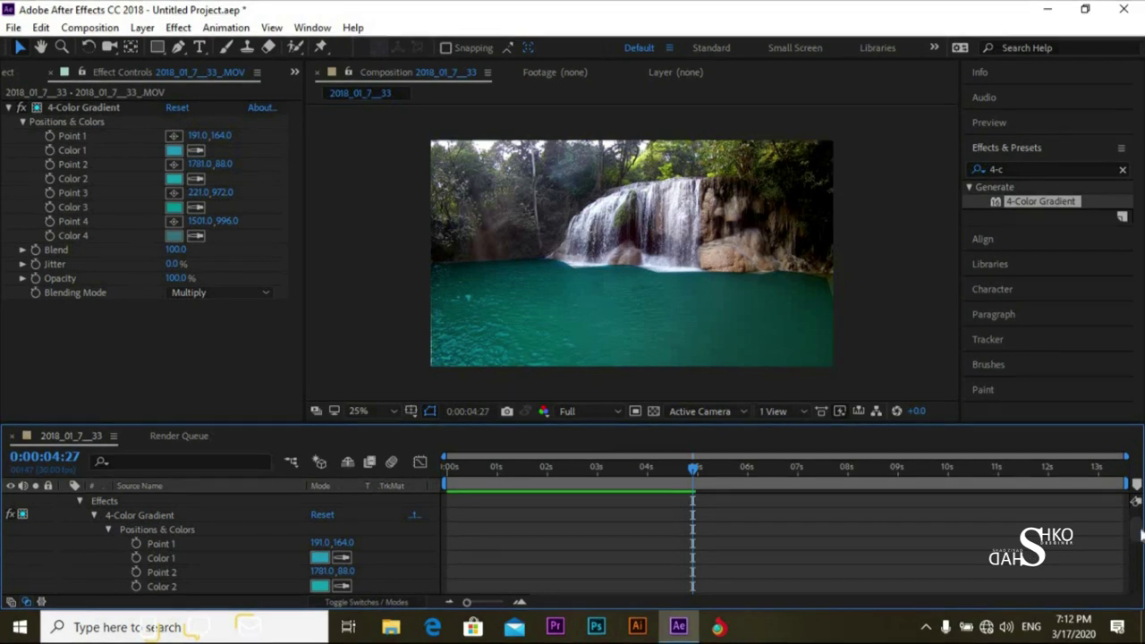
scroll(1137, 548, down, 5)
scroll(1138, 543, up, 7)
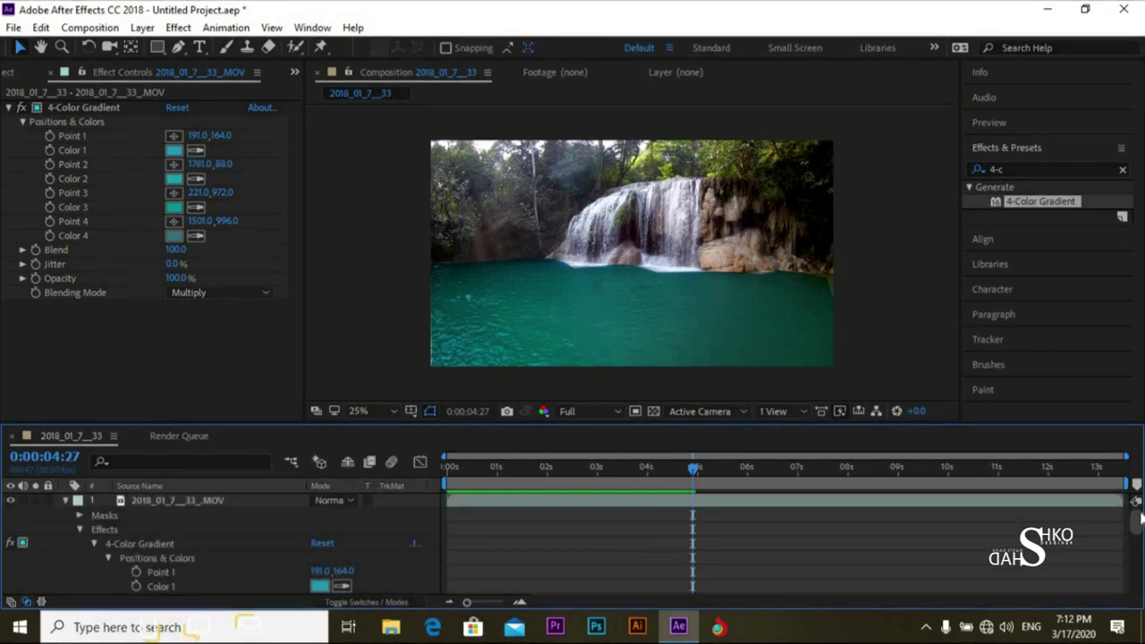
click(64, 503)
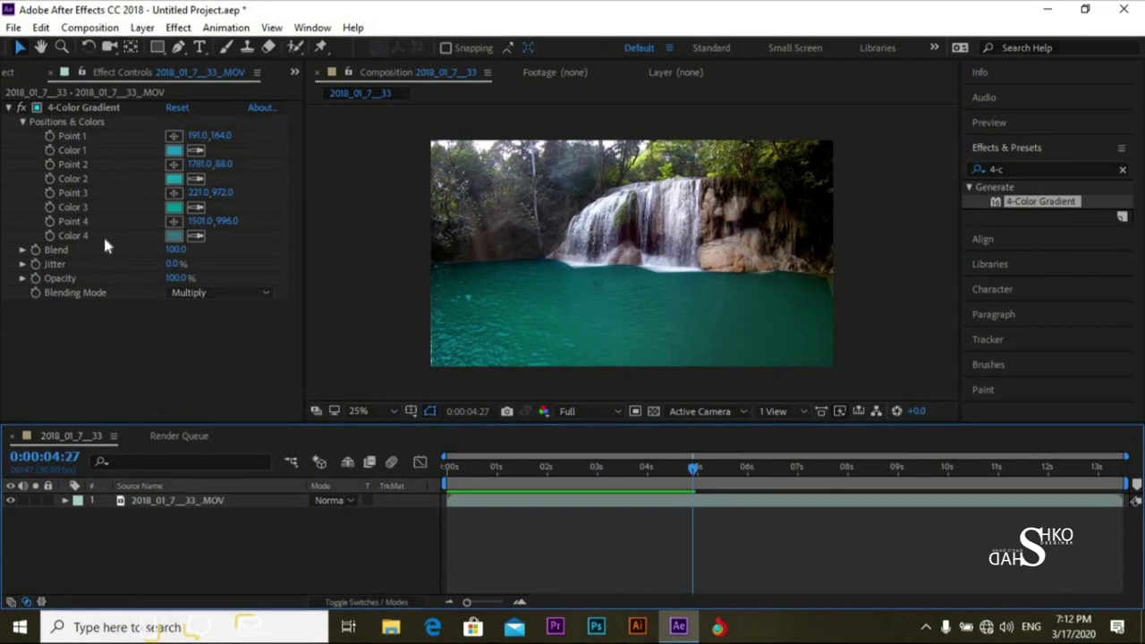
Switch the 4-Color Gradient off and back on to compare the pool, and scrub the timeline back to about 3:06
click(36, 106)
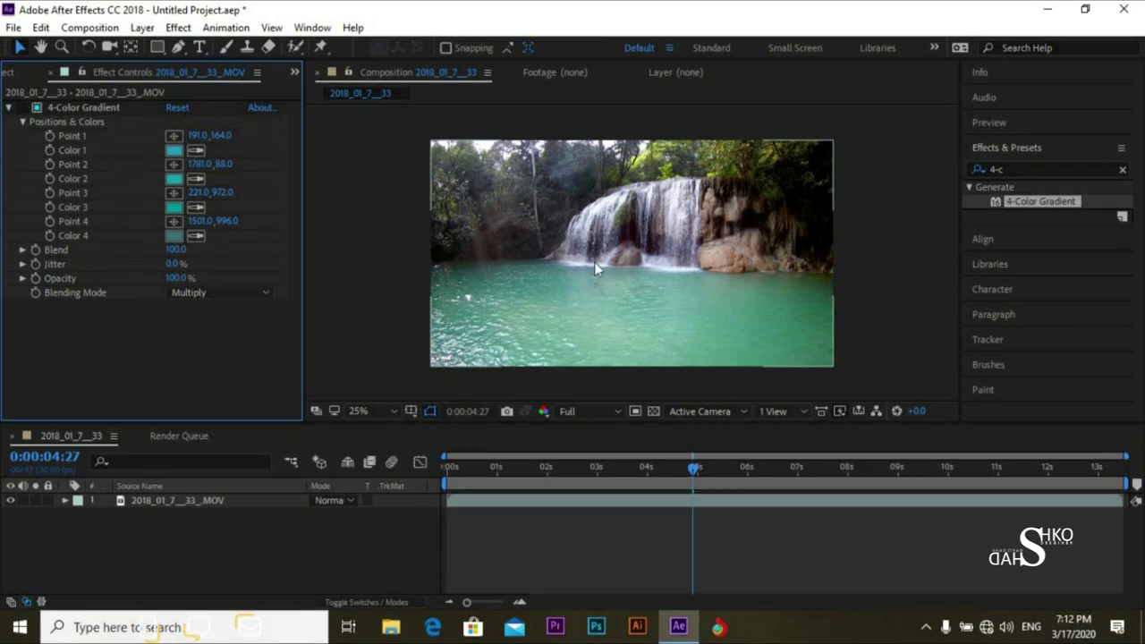
click(21, 108)
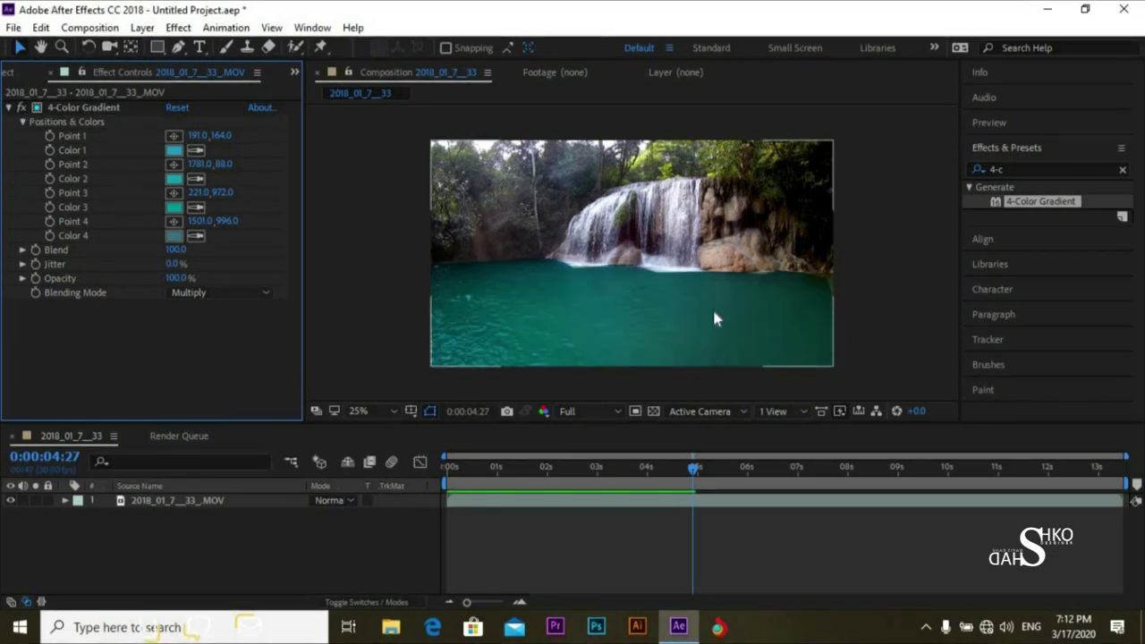
drag(687, 474, 575, 476)
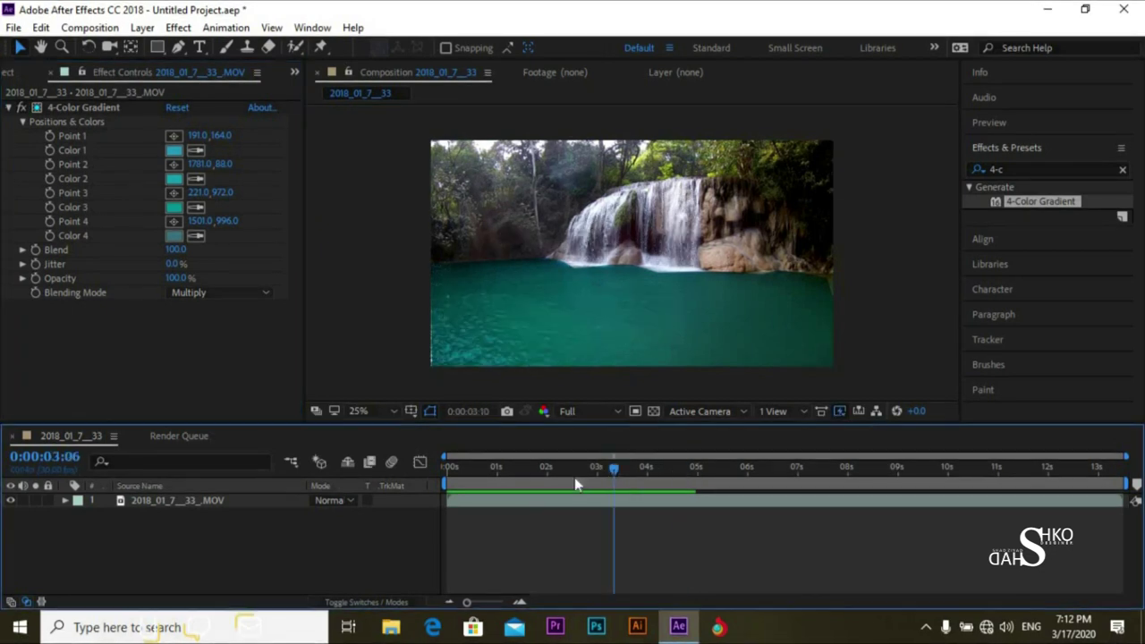
Change Color 2 of the 4-Color Gradient to bright magenta, DC1FED
click(173, 180)
mouse_move(900, 432)
mouse_down()
mouse_move(900, 386)
mouse_move(850, 375)
mouse_up()
click(851, 356)
click(853, 356)
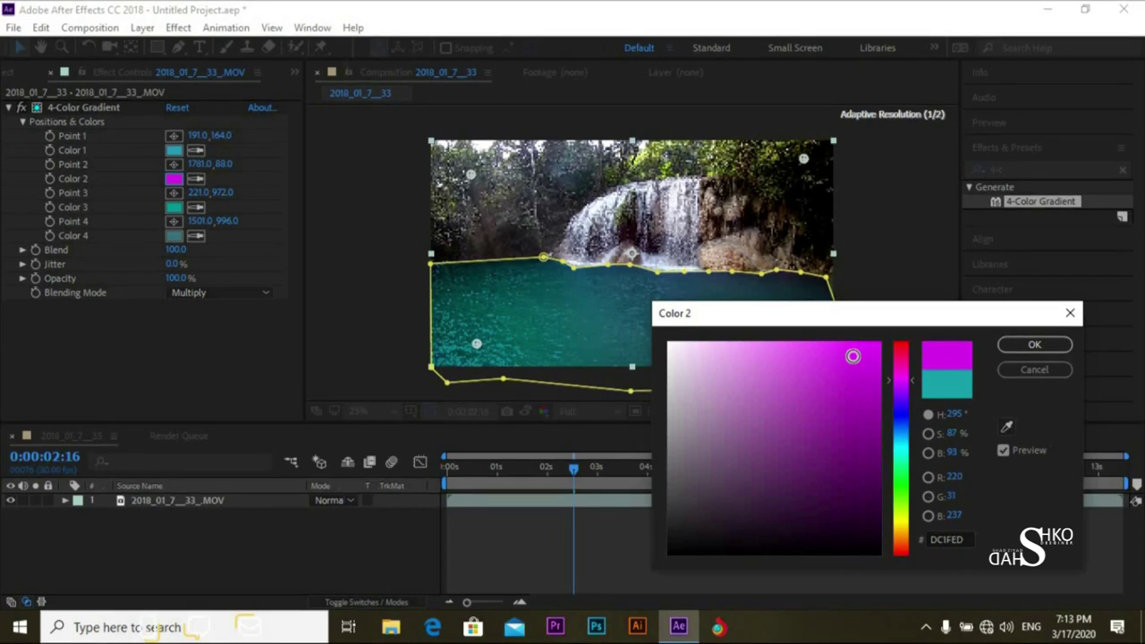
click(1029, 346)
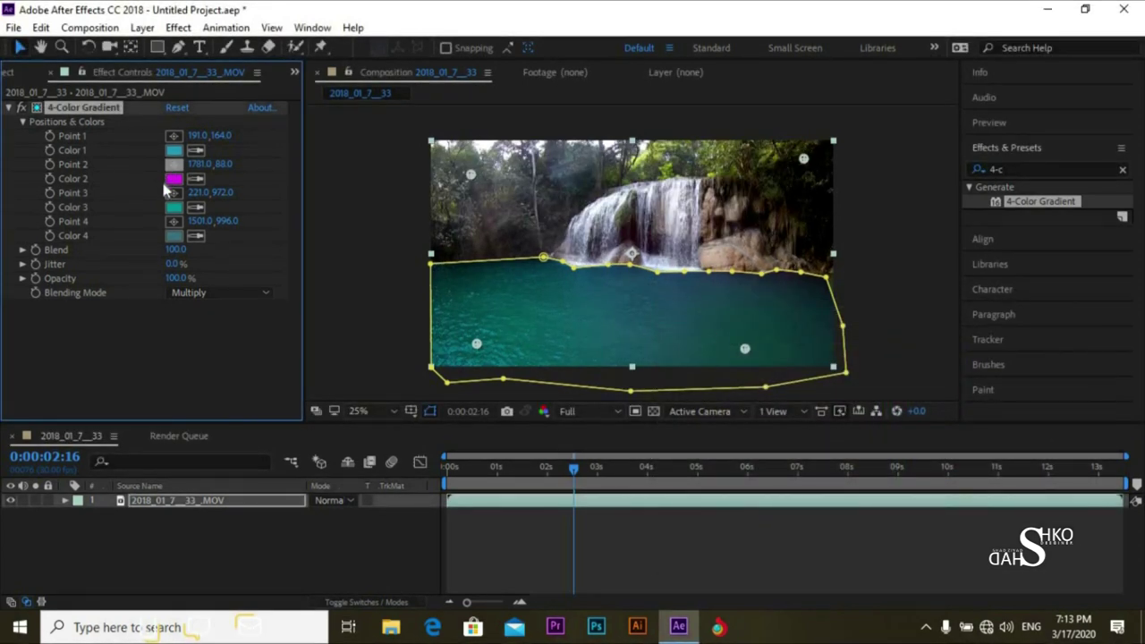
Change Color 1 of the 4-Color Gradient to a dark blue
click(175, 153)
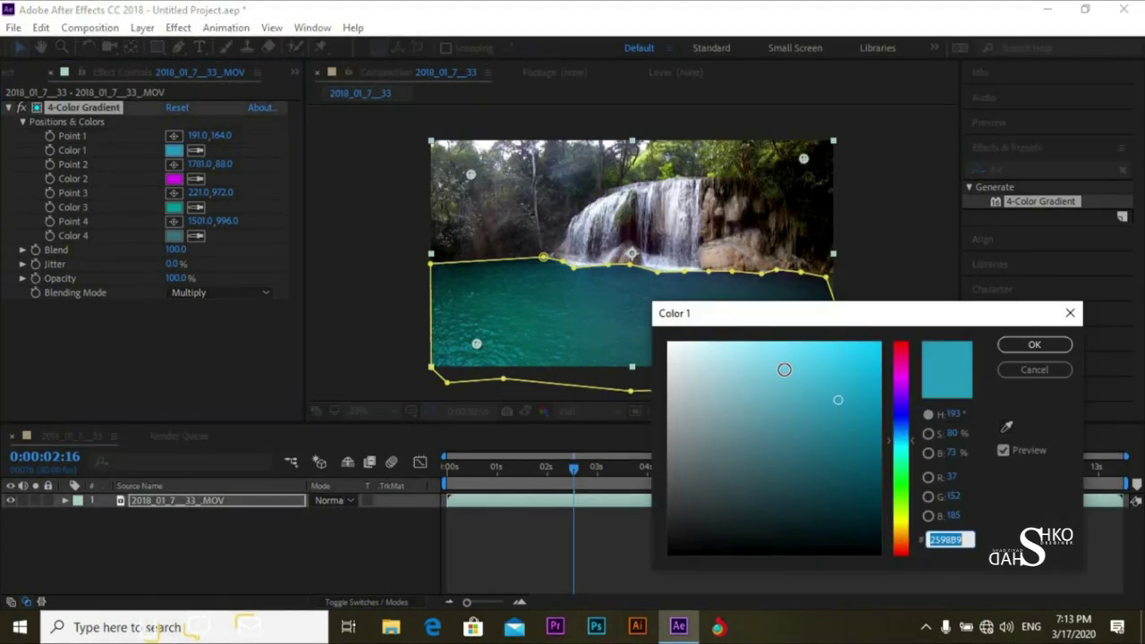
drag(905, 447, 895, 426)
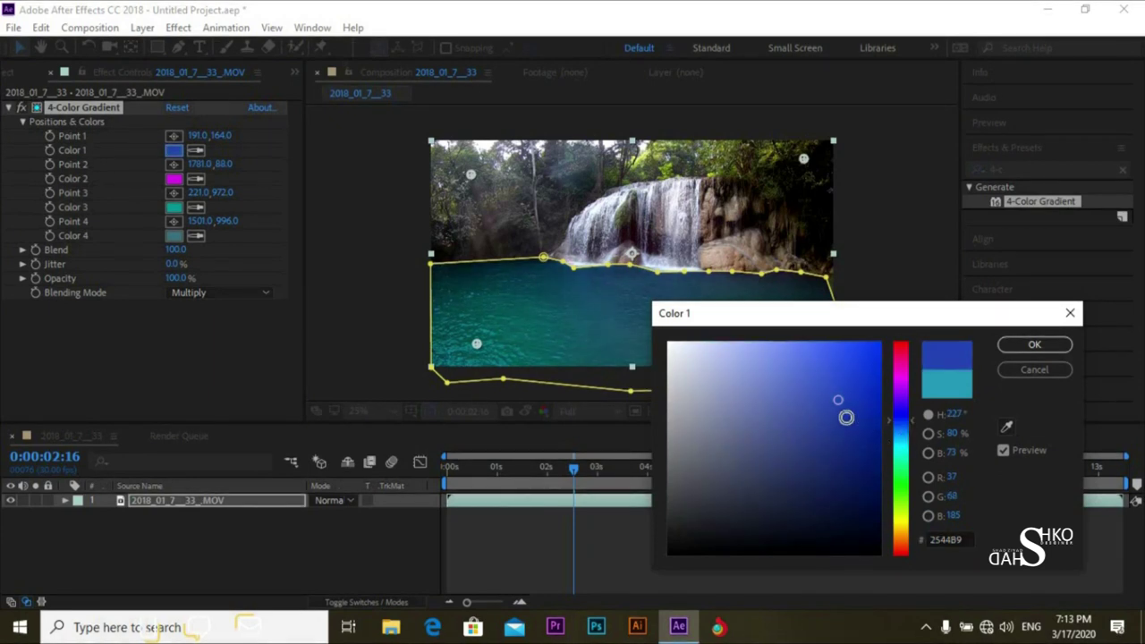
click(1033, 344)
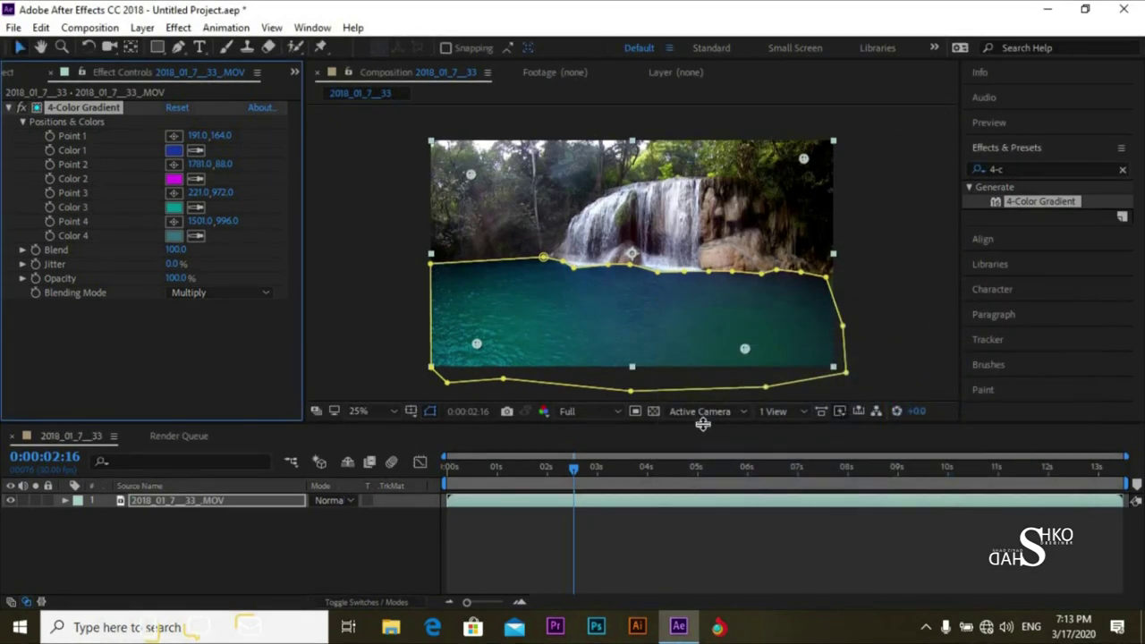
Deselect the waterfall layer and preview the recolored pool from the start of the composition
click(401, 512)
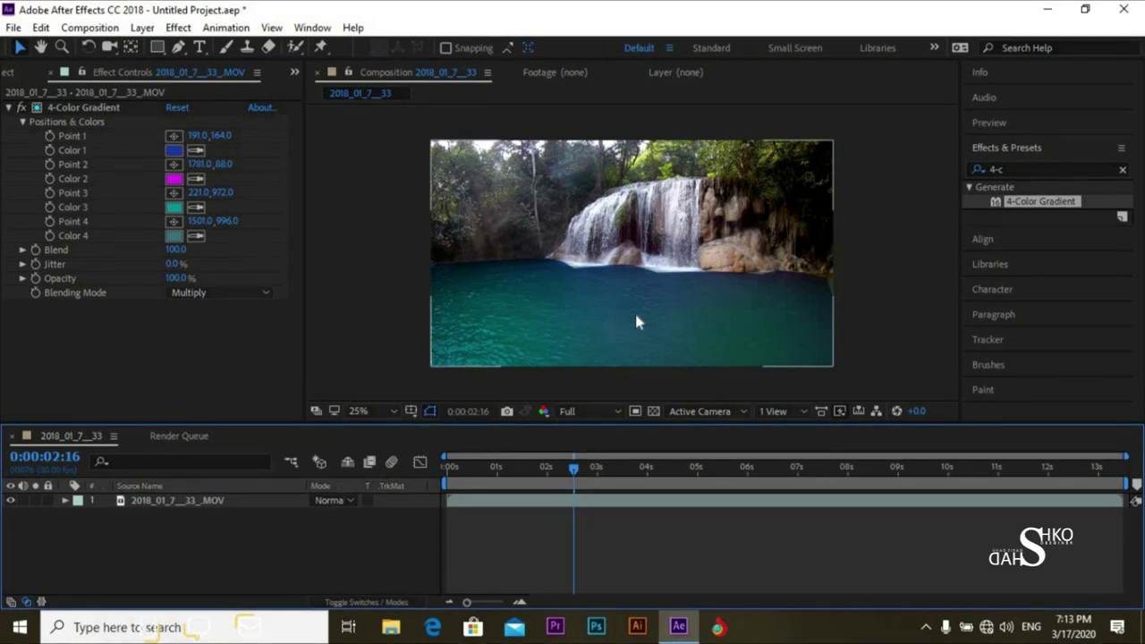
key(space)
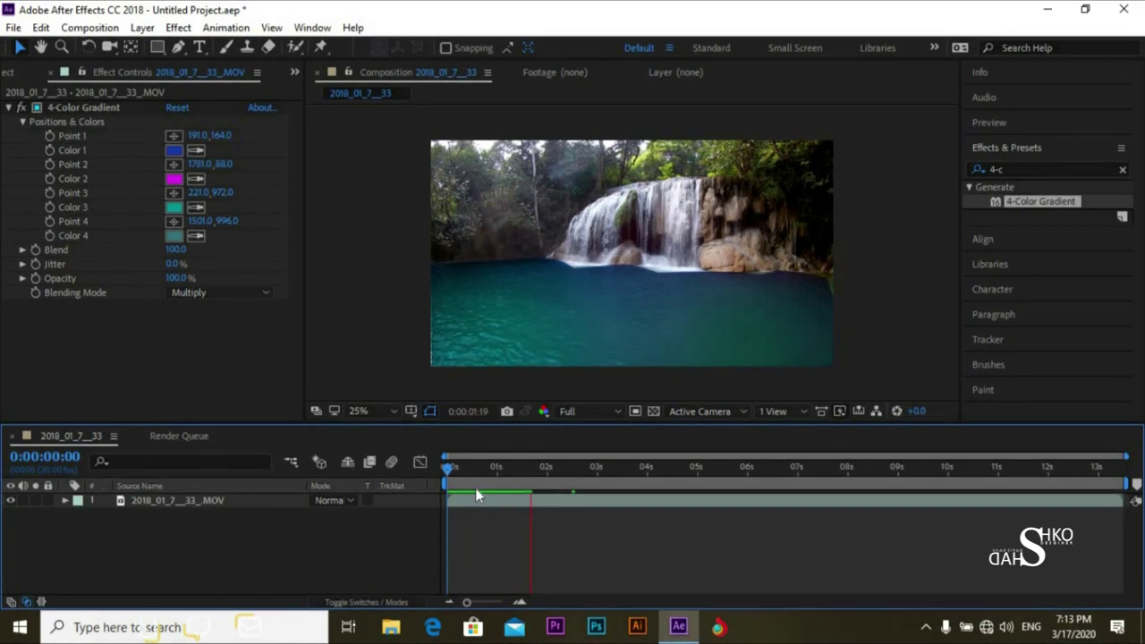
click(447, 472)
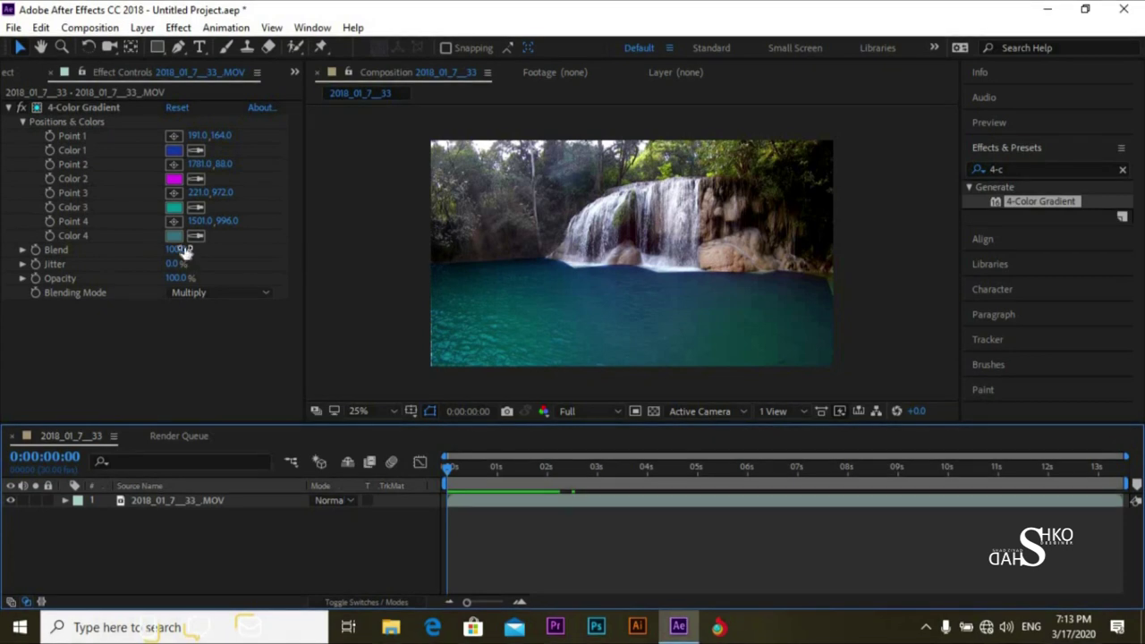
Try Blend values of 19, 137, 428.4 and 500 on the 4-Color Gradient
drag(179, 249, 130, 263)
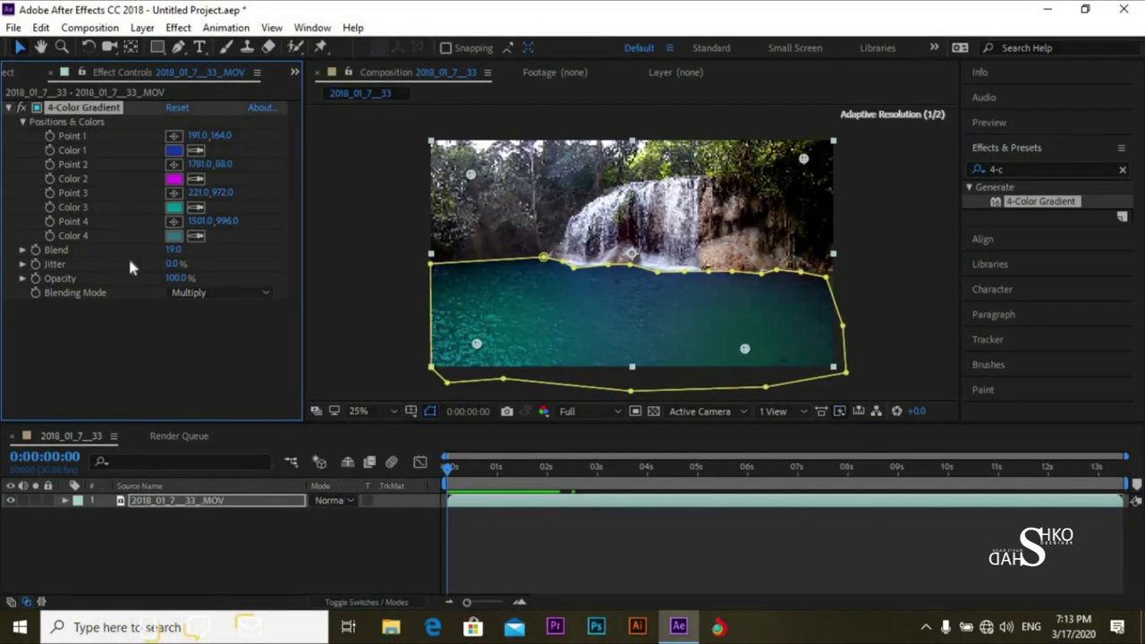
drag(171, 249, 255, 284)
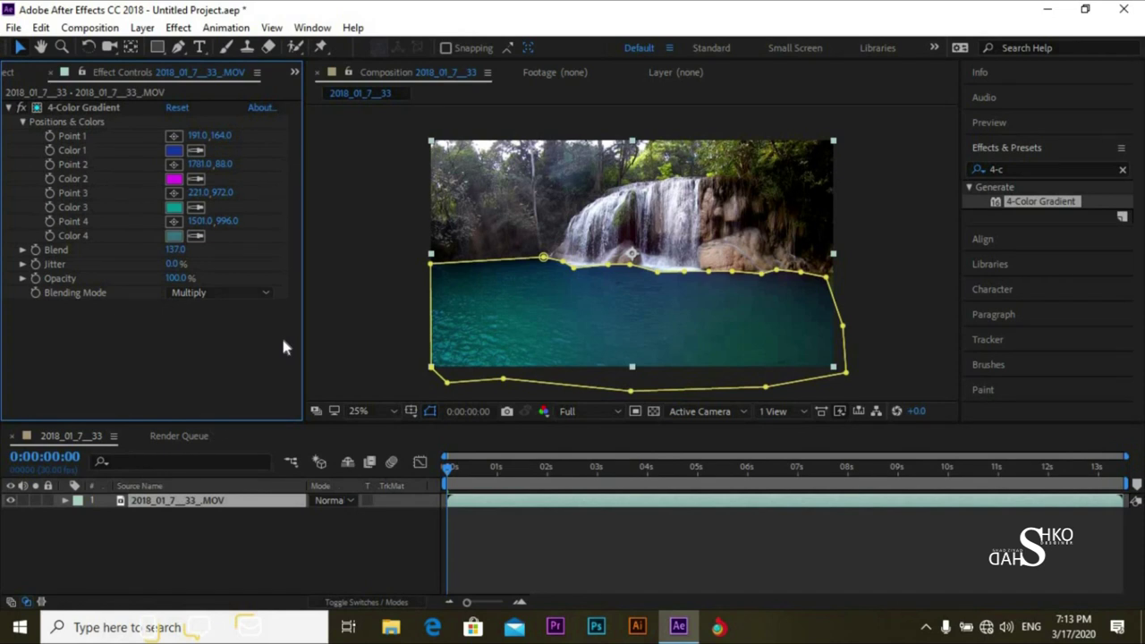
click(23, 250)
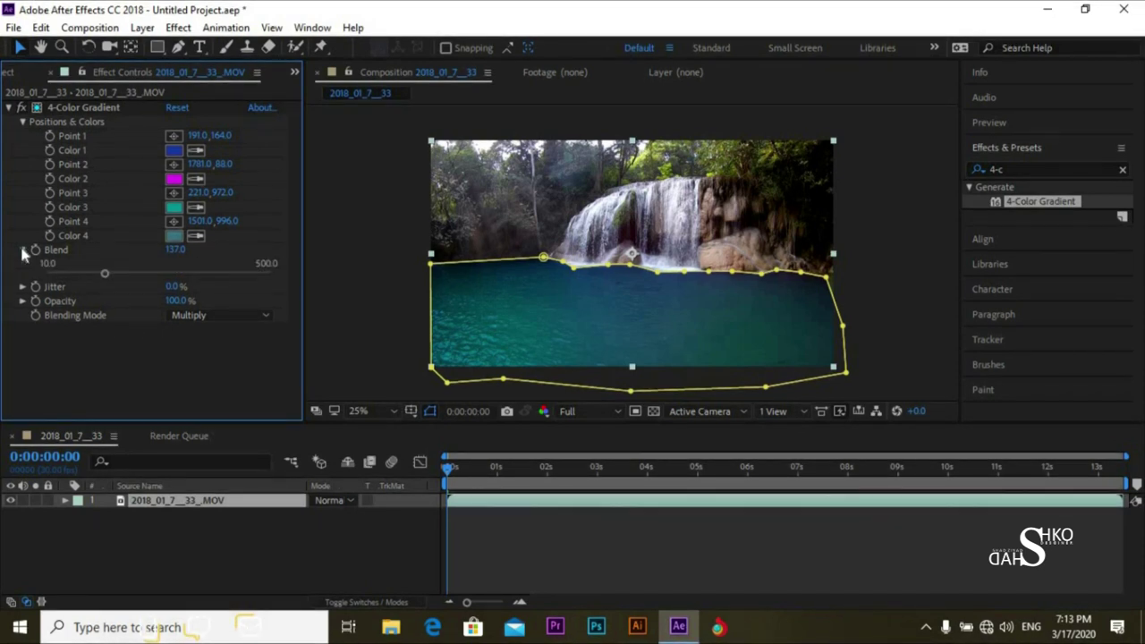
drag(104, 274, 238, 280)
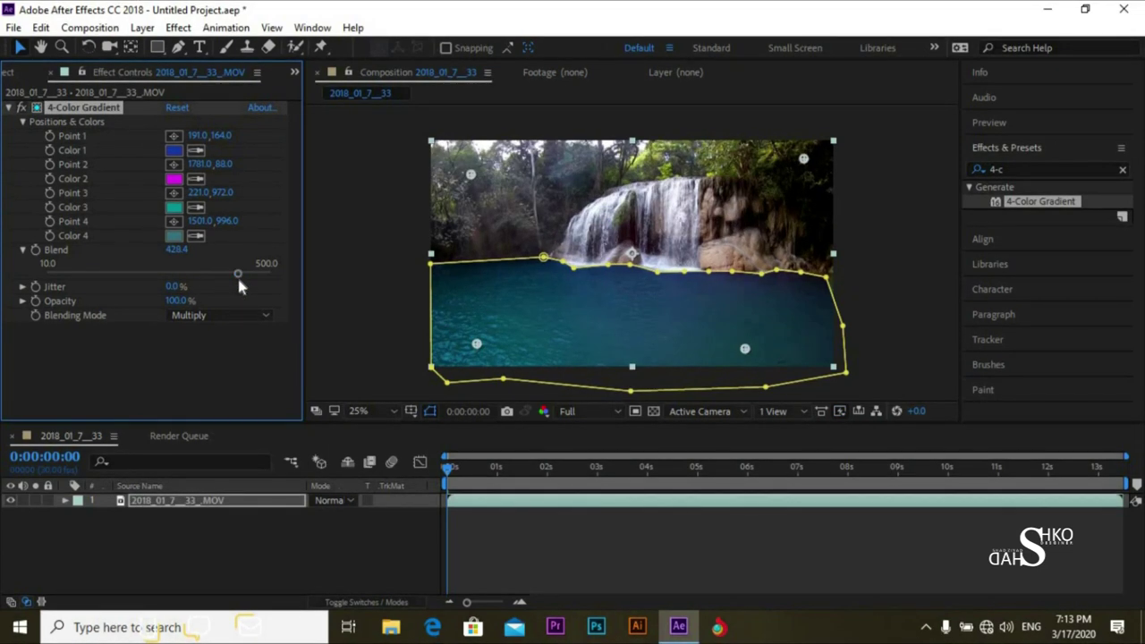
click(166, 287)
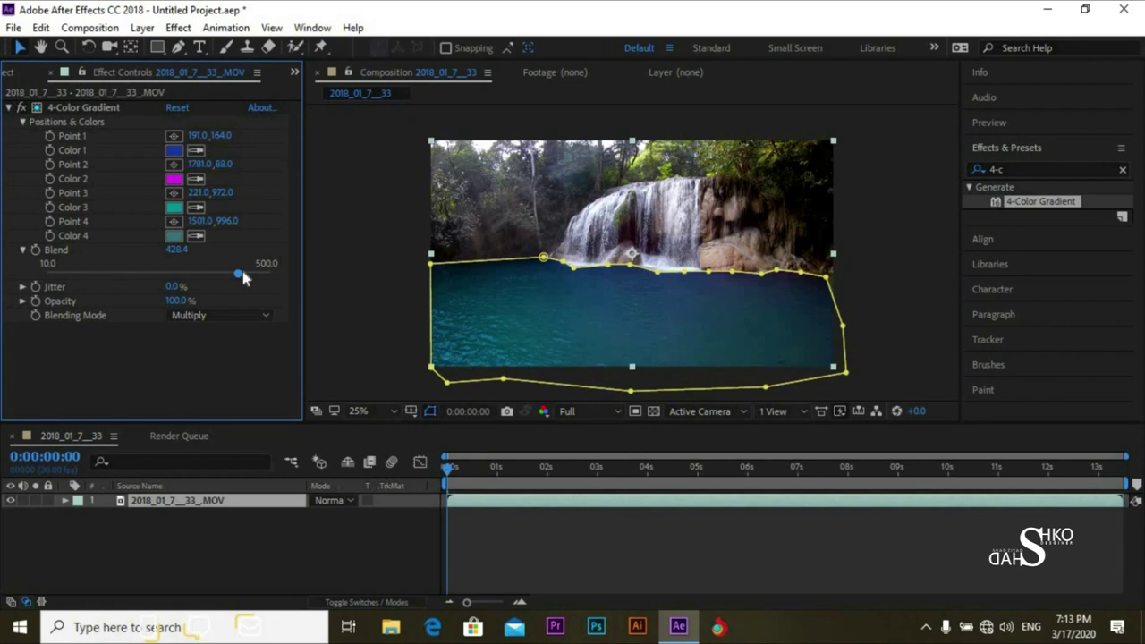
drag(297, 278, 296, 277)
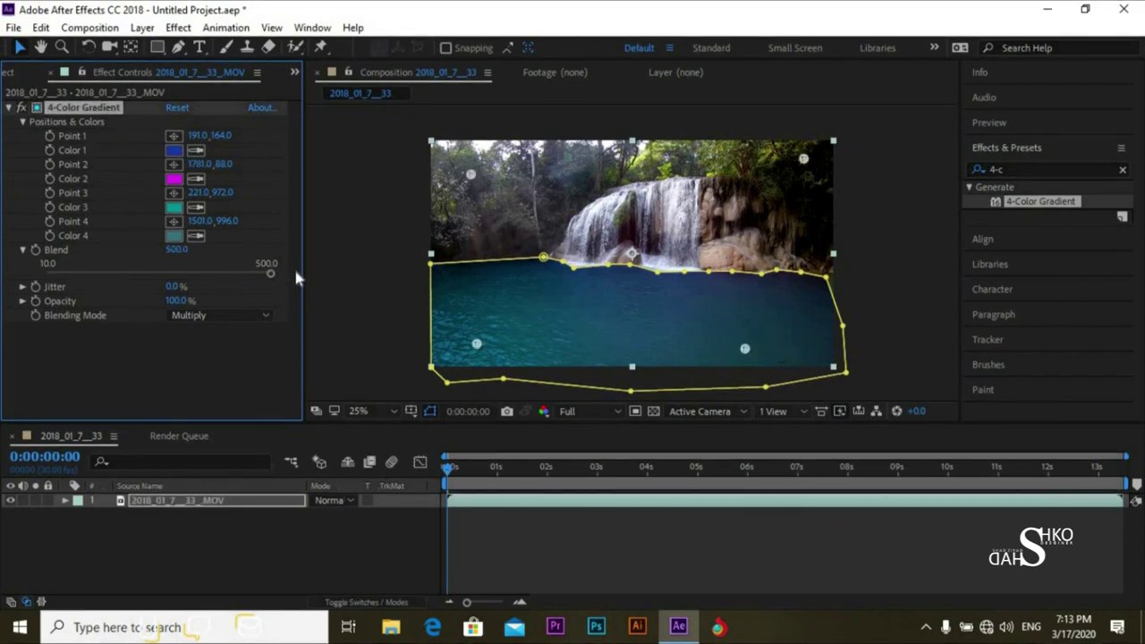
click(397, 343)
Set the 4-Color Gradient's Blend to 134.8, deselect the layer and collapse the Blend property
drag(270, 273, 103, 276)
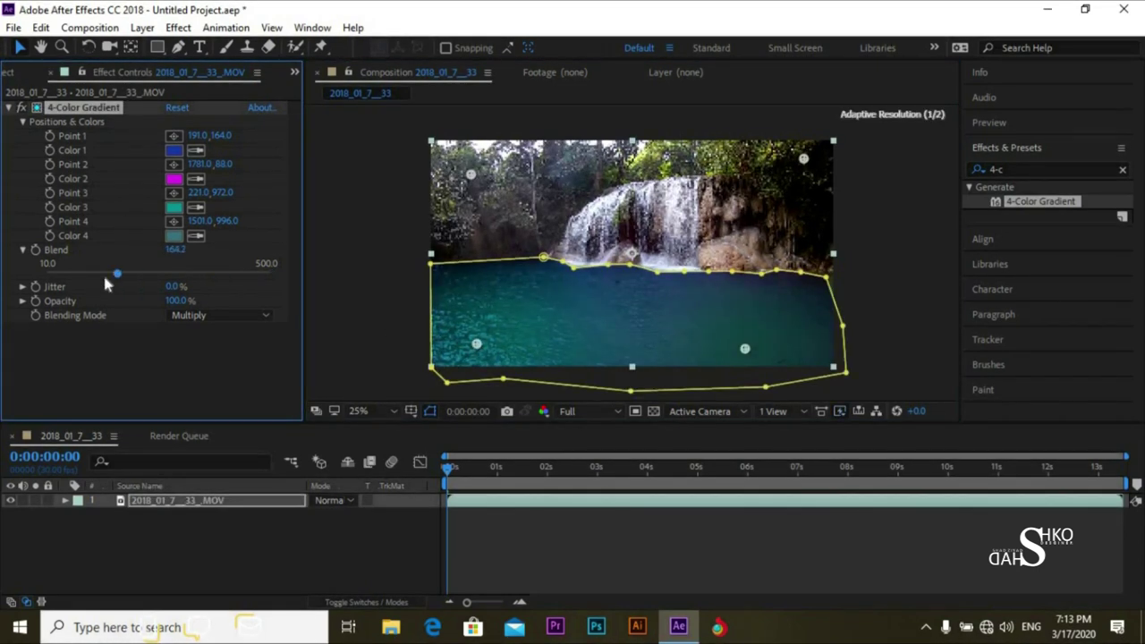
click(354, 328)
click(477, 328)
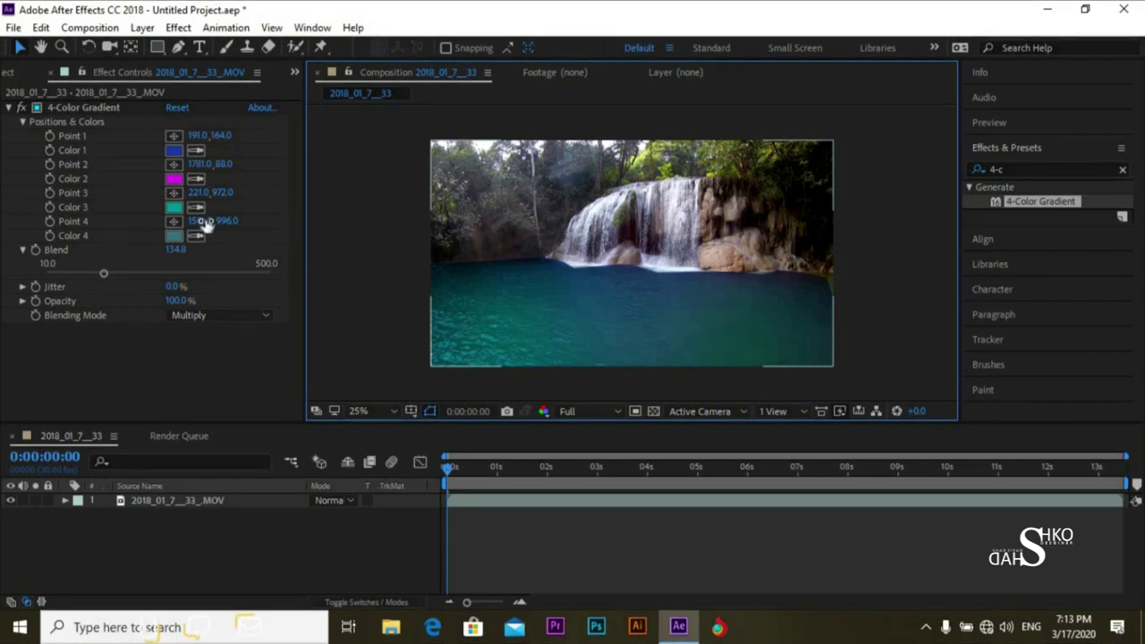
click(22, 249)
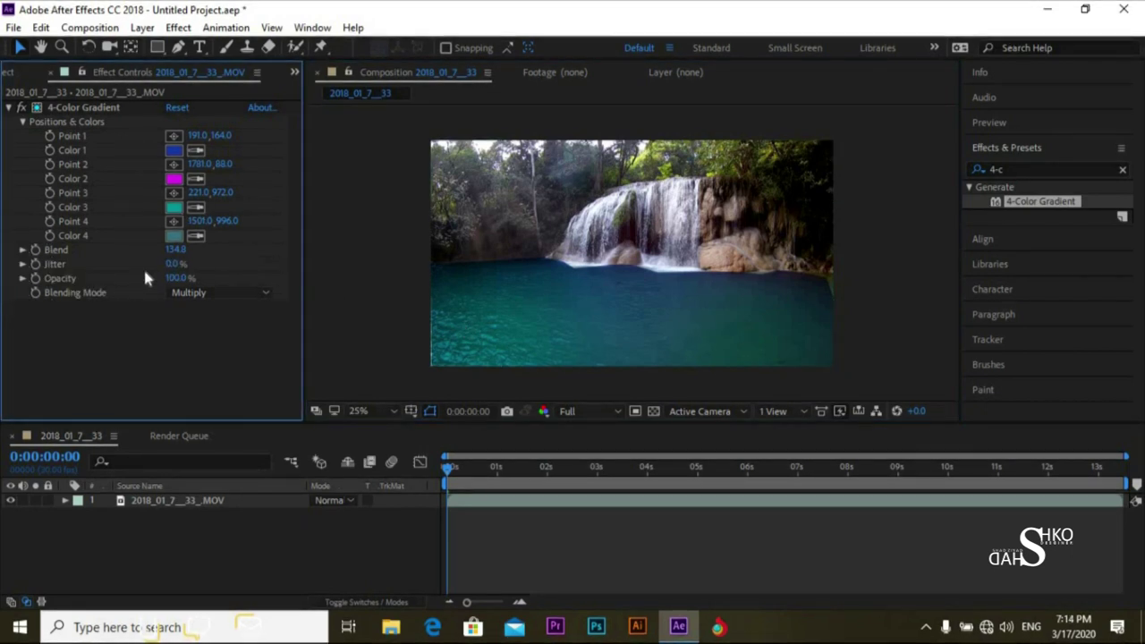
Try a Jitter of 27.6% on the 4-Color Gradient and preview the pool from 1:16 to 3:02
drag(168, 266, 299, 276)
click(351, 288)
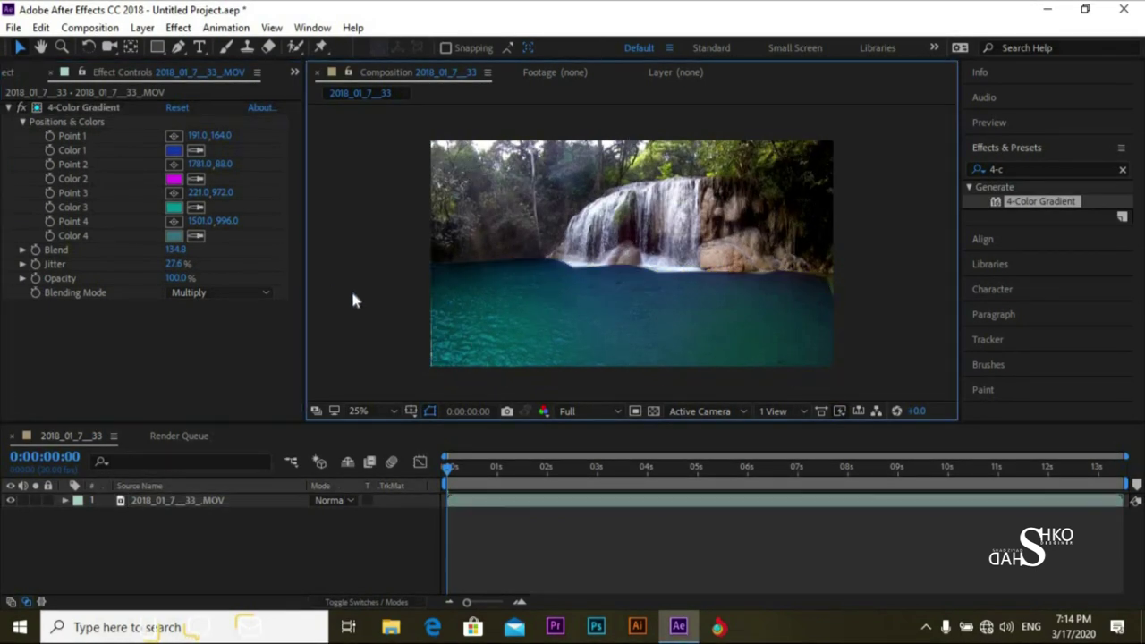
drag(452, 467, 523, 470)
key(space)
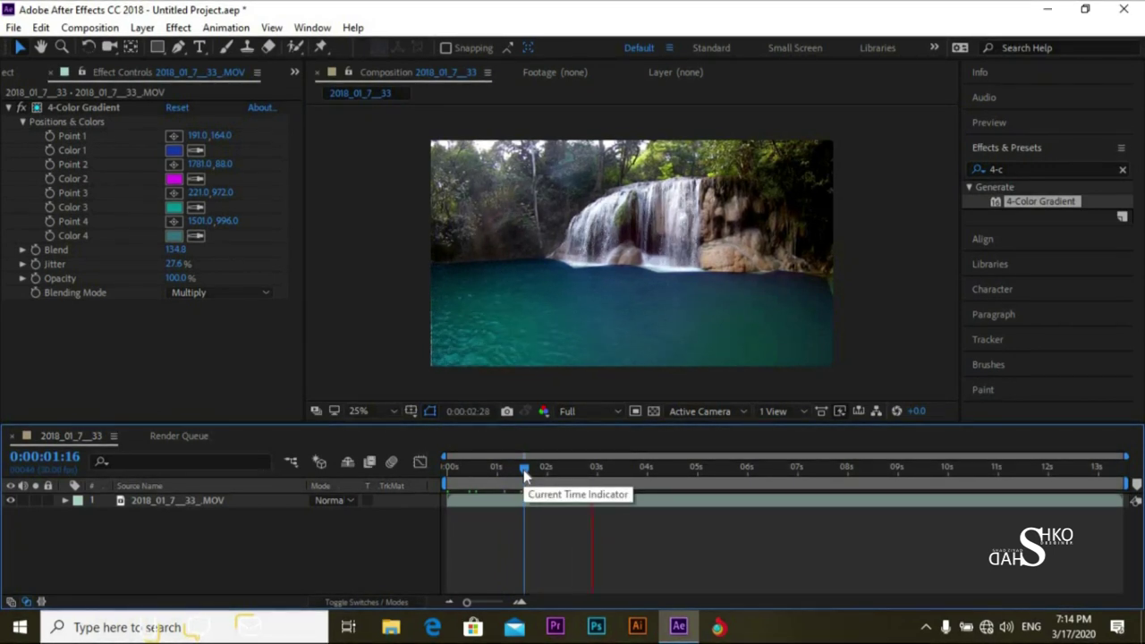
key(space)
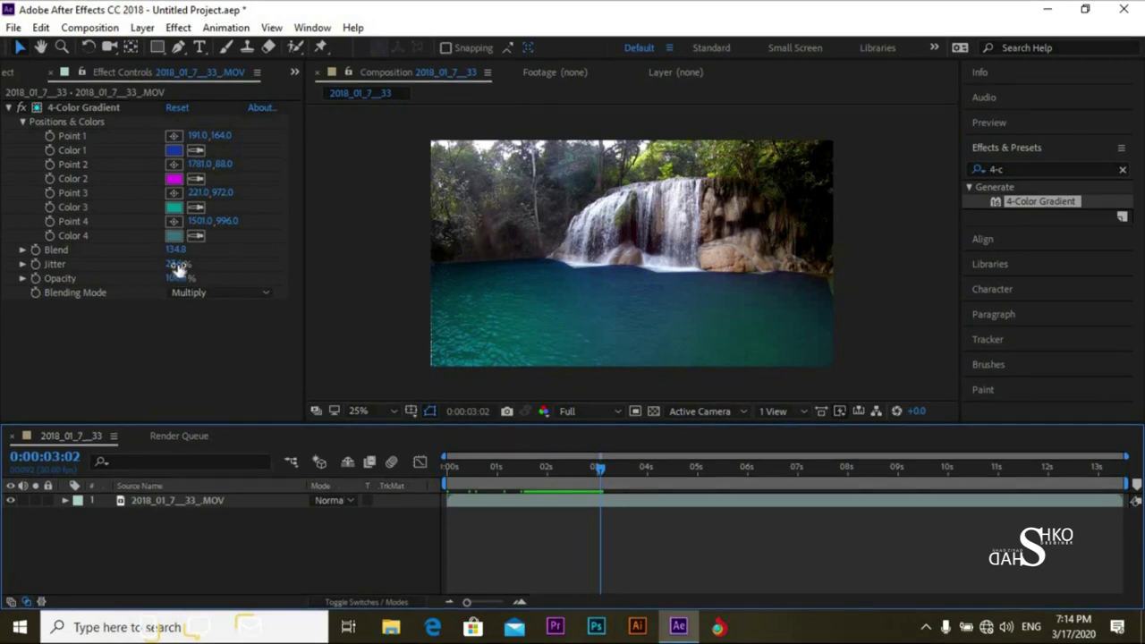
Try Jitter values of 40.6% and 0% and return to the start of the composition
drag(177, 264, 239, 272)
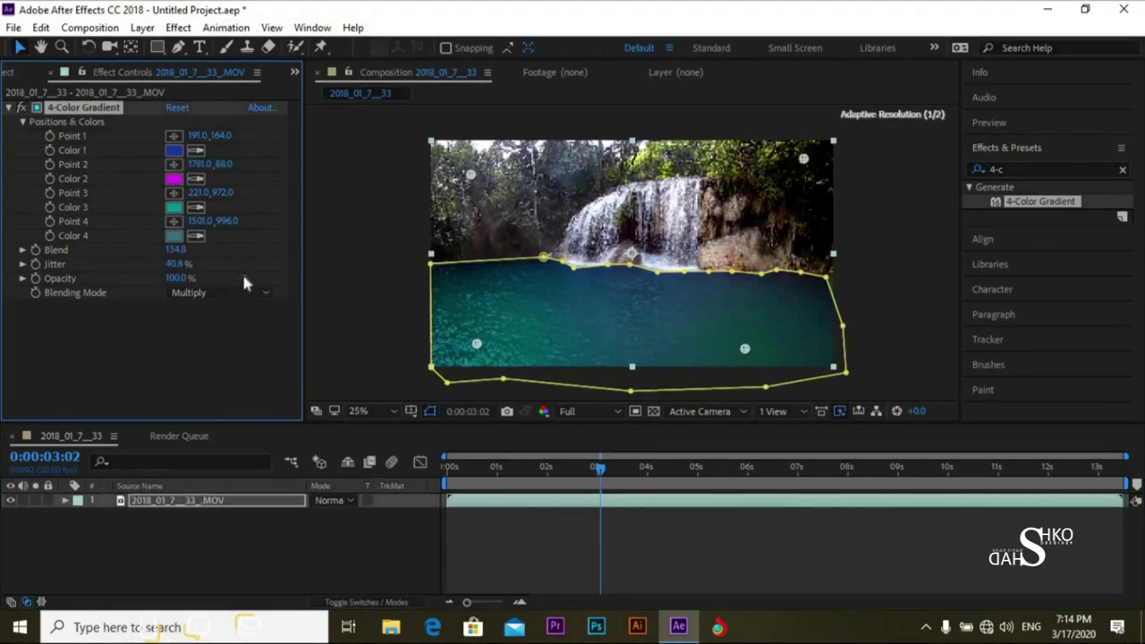
drag(183, 266, 7, 285)
drag(595, 474, 369, 470)
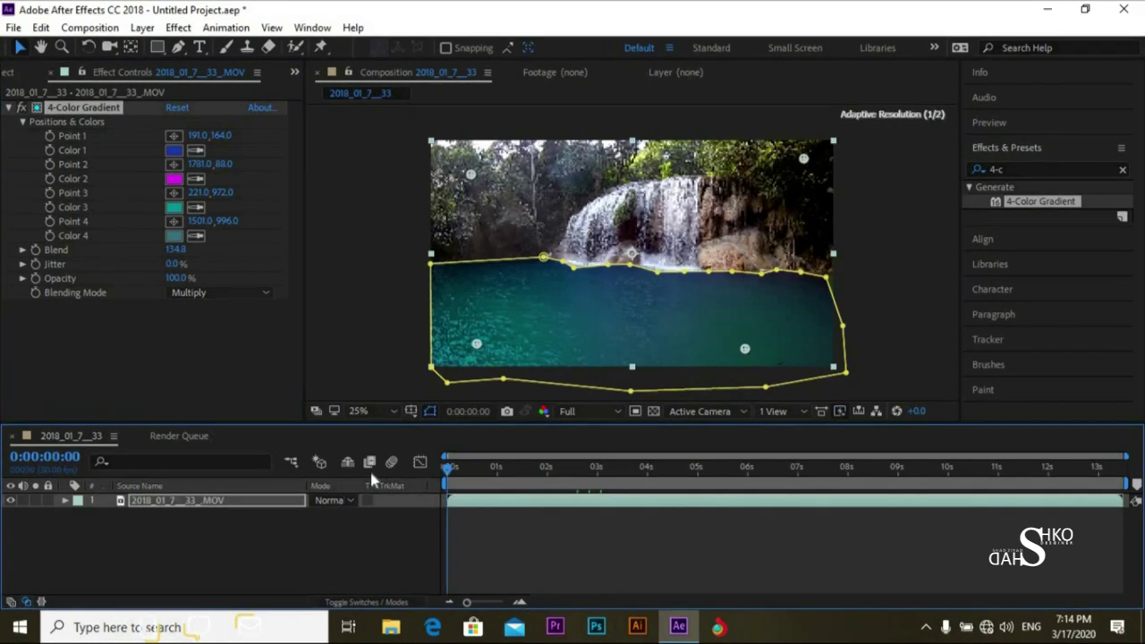
Try a Jitter of 35% and preview the pool from the start to 2:21
drag(173, 265, 365, 349)
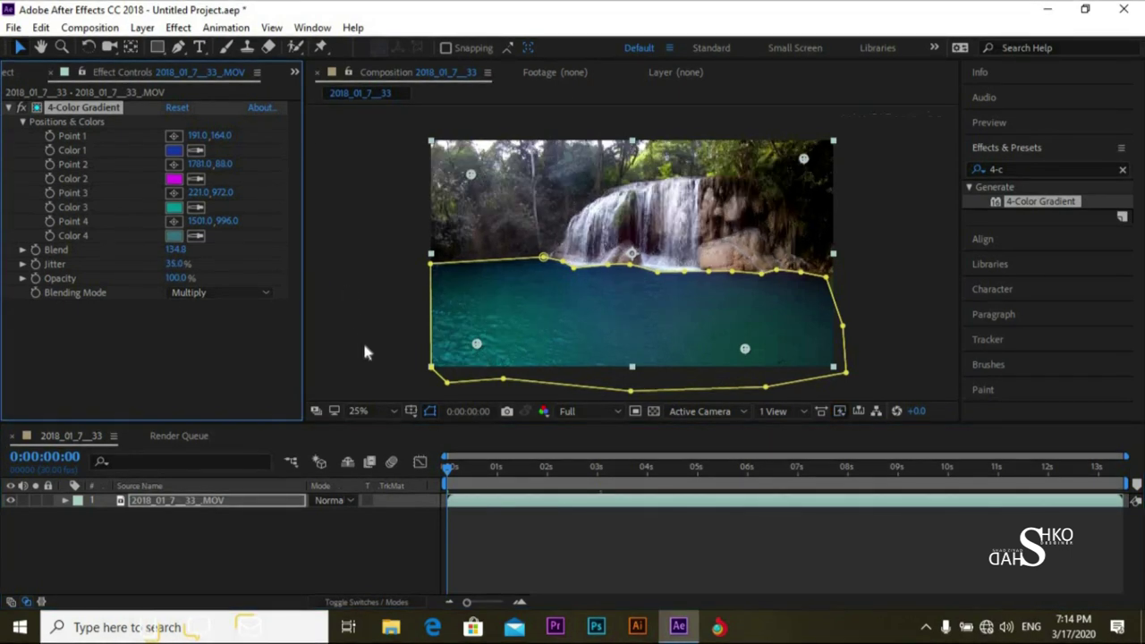
click(364, 351)
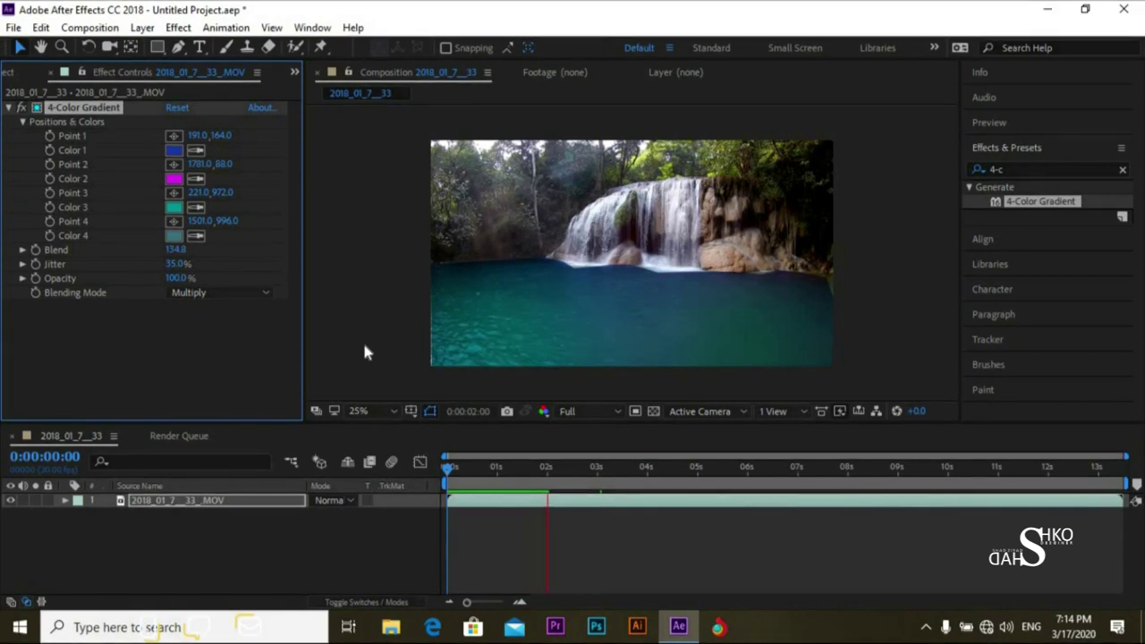
key(space)
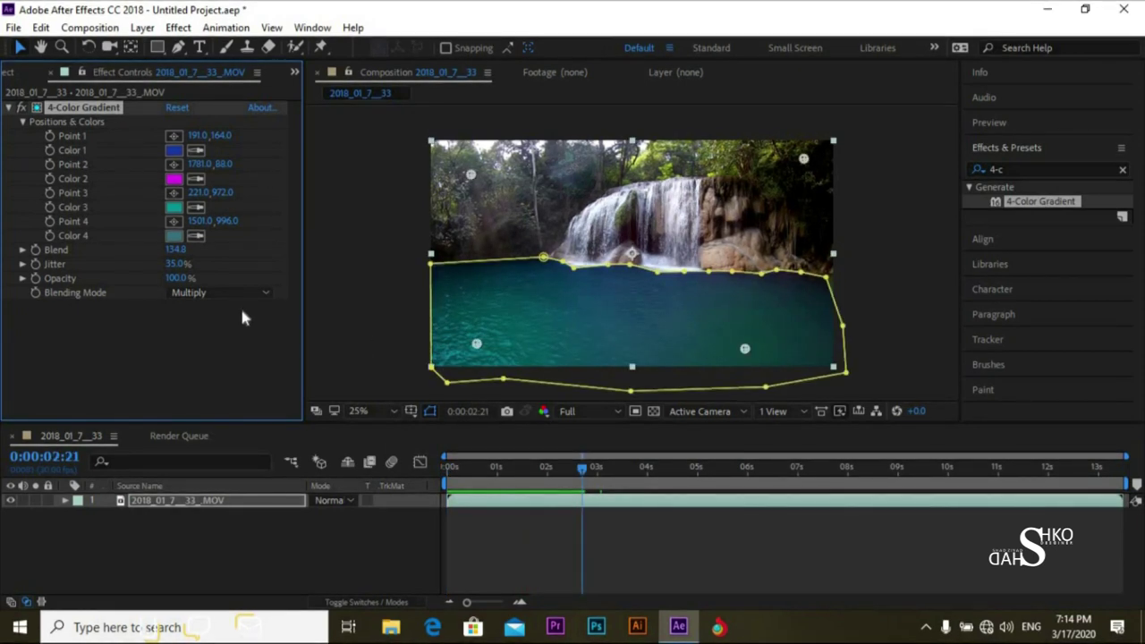
Lower the Jitter to 7.4%, return to the start of the composition and deselect the layer
drag(188, 269, 141, 265)
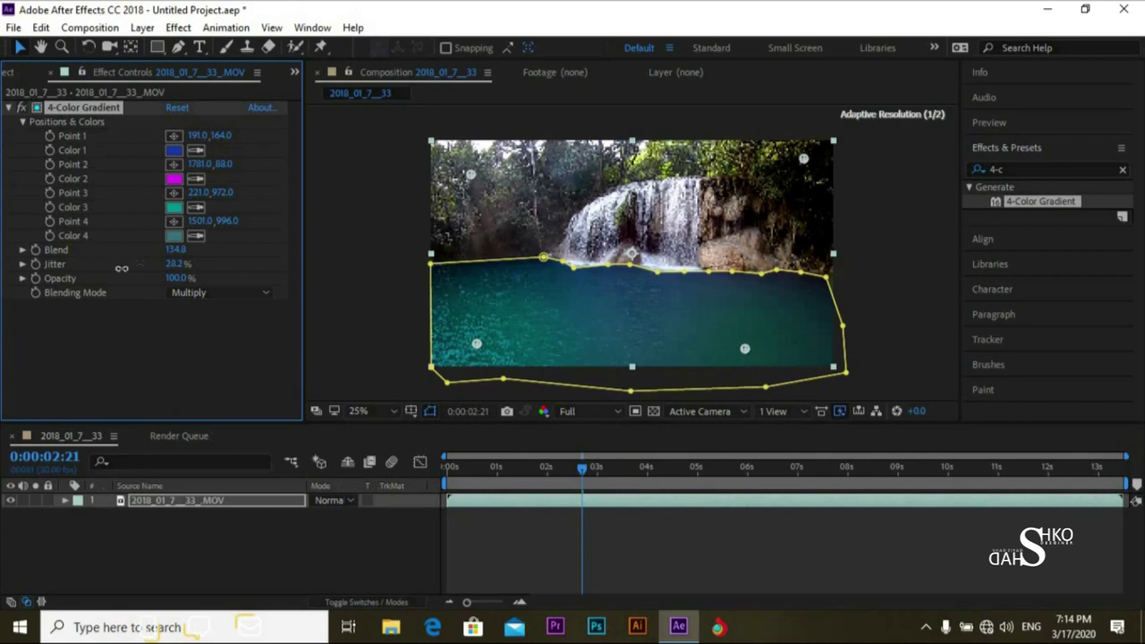
click(255, 360)
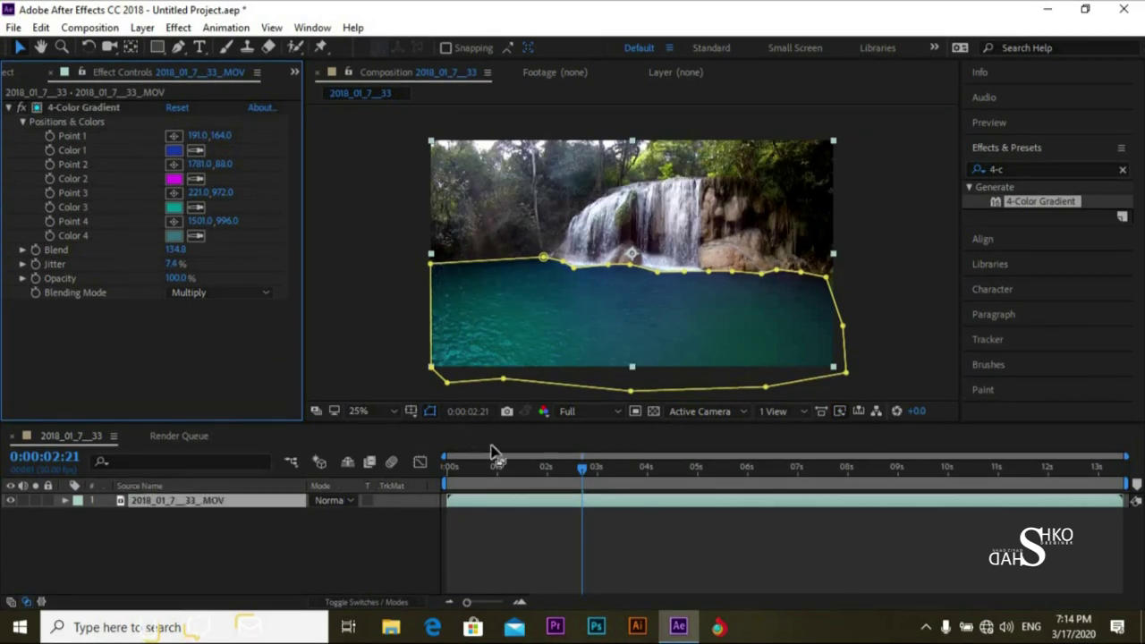
key(Home)
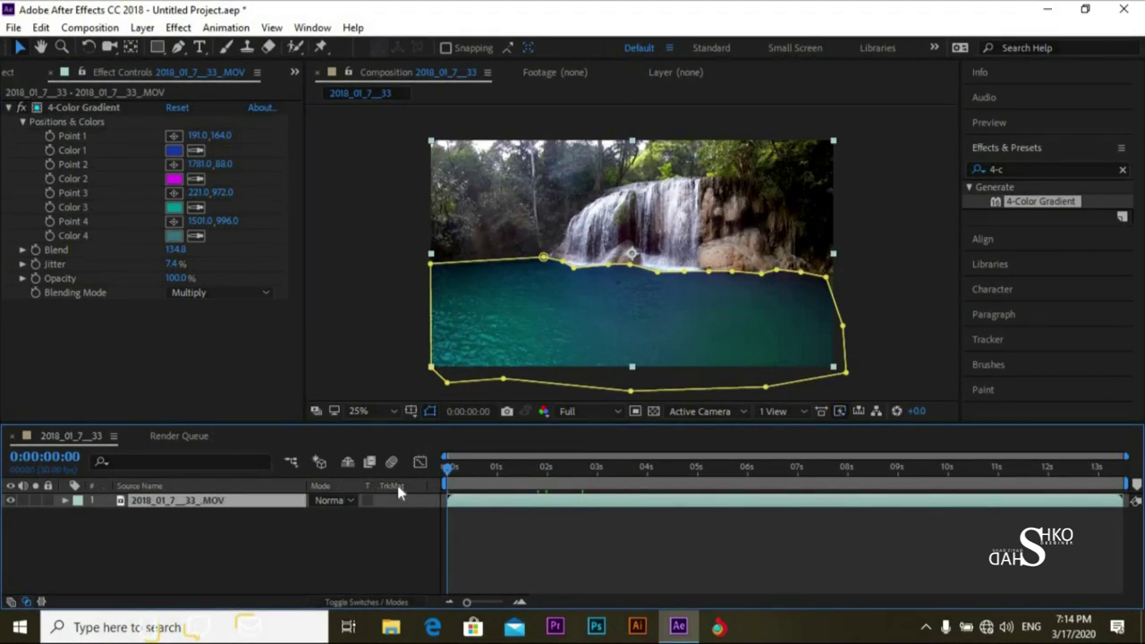
click(363, 517)
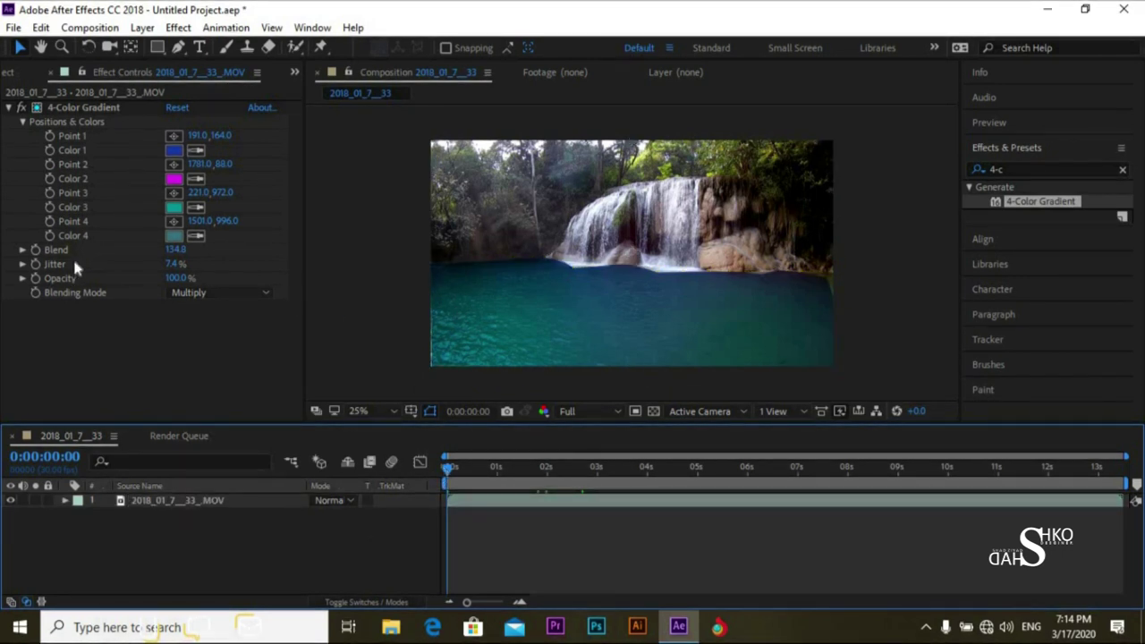
Try an Opacity of 87% on the 4-Color Gradient, set it to 91% and deselect the layer
click(178, 279)
text(87)
key(Return)
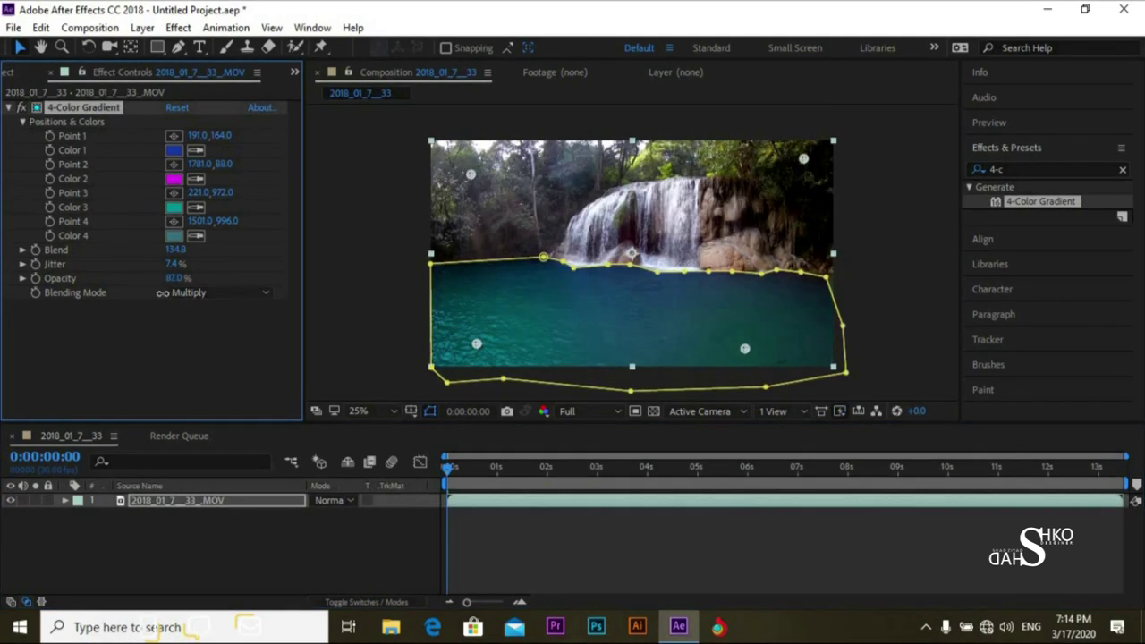
drag(178, 279, 340, 333)
click(341, 333)
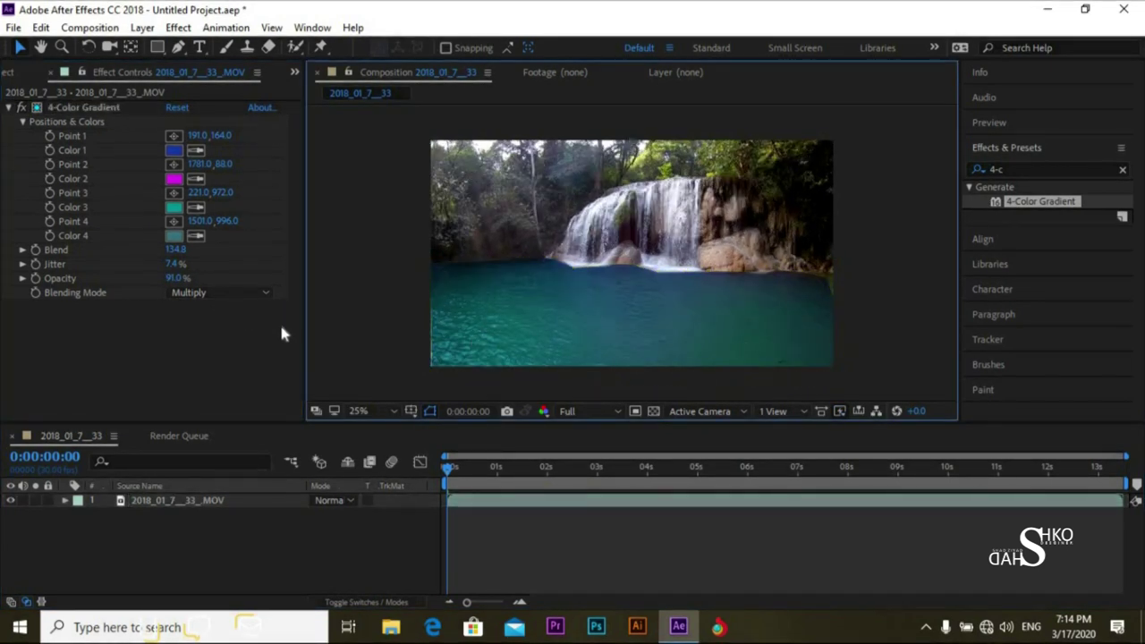
Try a Jitter of 16.6% on the 4-Color Gradient and set it to 8%
click(184, 277)
drag(174, 264, 208, 264)
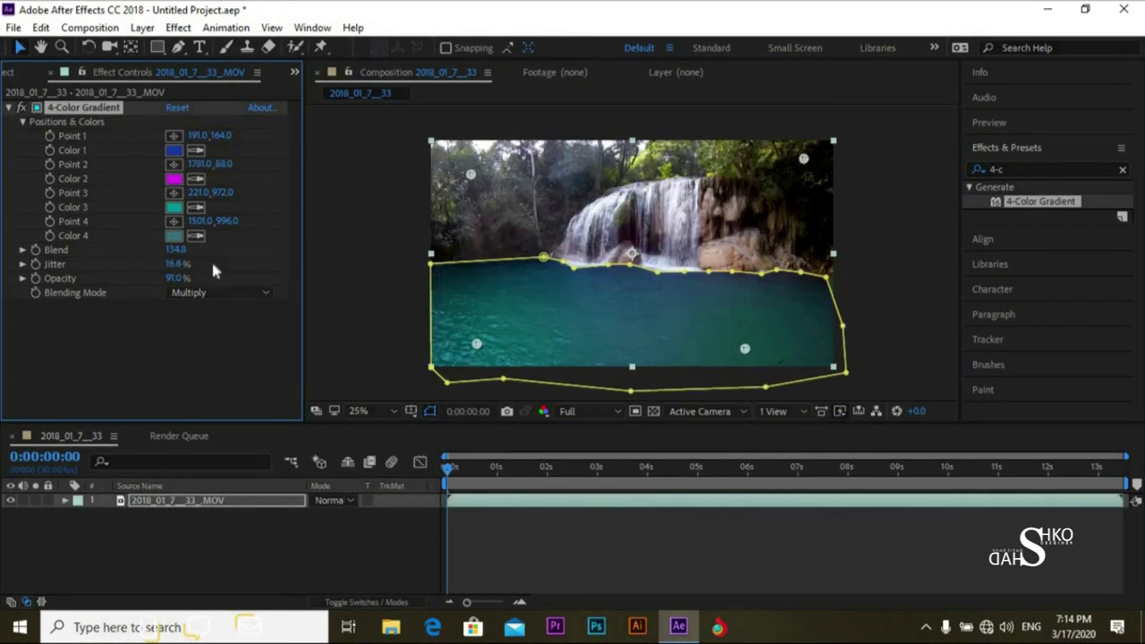
drag(167, 264, 138, 265)
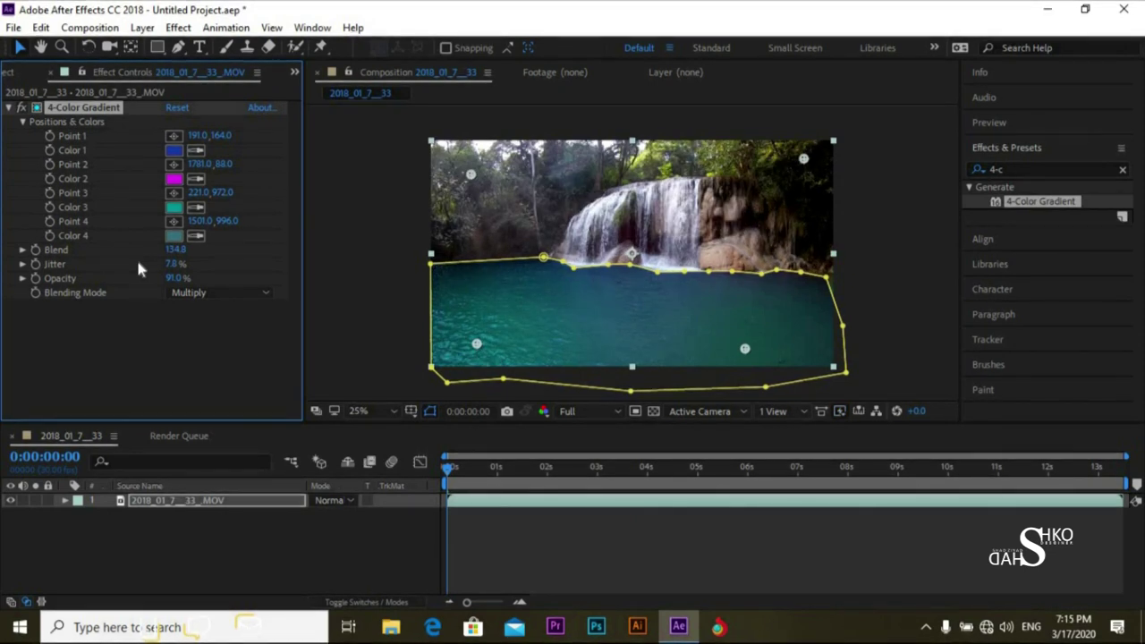
mouse_move(163, 259)
mouse_down()
mouse_move(139, 263)
mouse_move(165, 261)
mouse_up()
click(240, 350)
Deselect the waterfall layer and preview the finished pool tint from the start of the composition
click(394, 508)
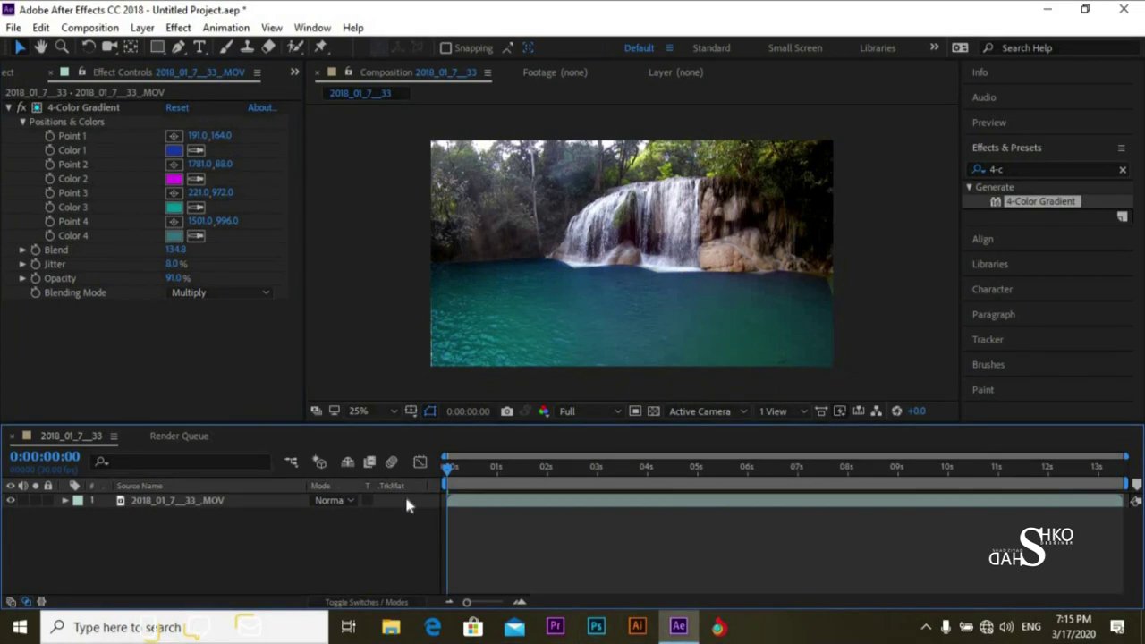
drag(443, 467, 231, 464)
key(space)
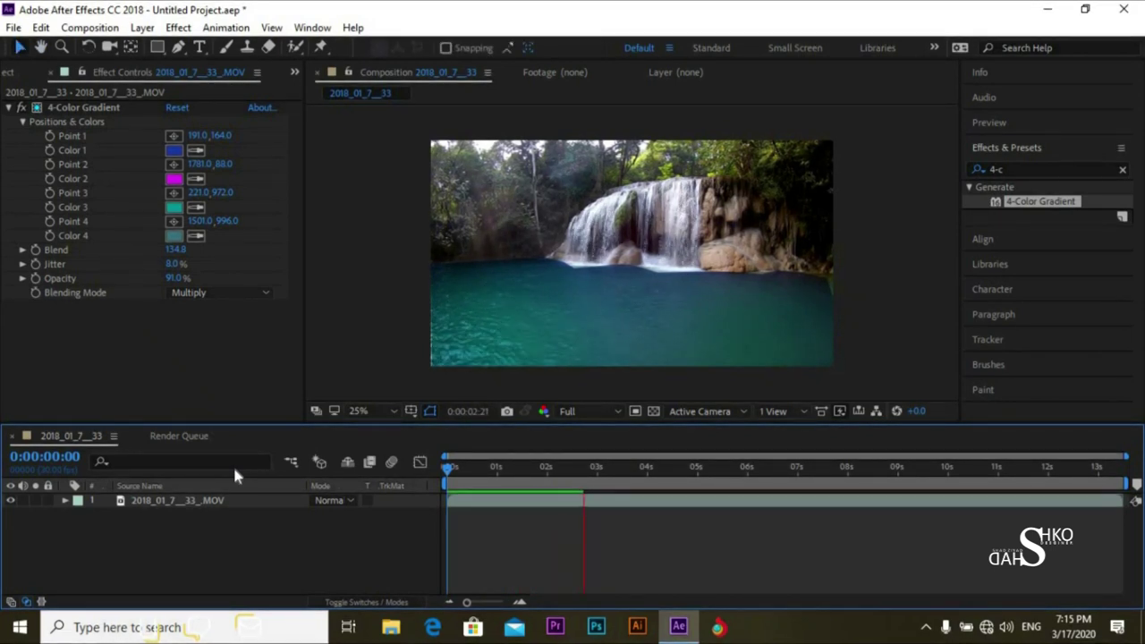
Stop the preview, search the effects for "vibr" and apply the Vibrance effect to the waterfall layer
key(space)
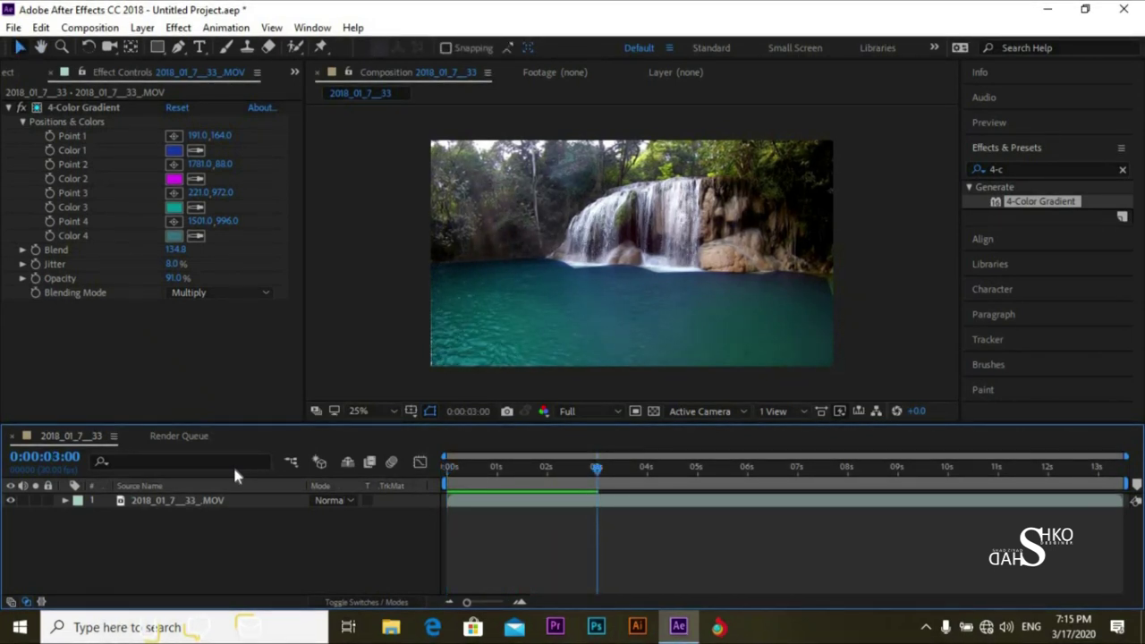
click(977, 171)
text(v)
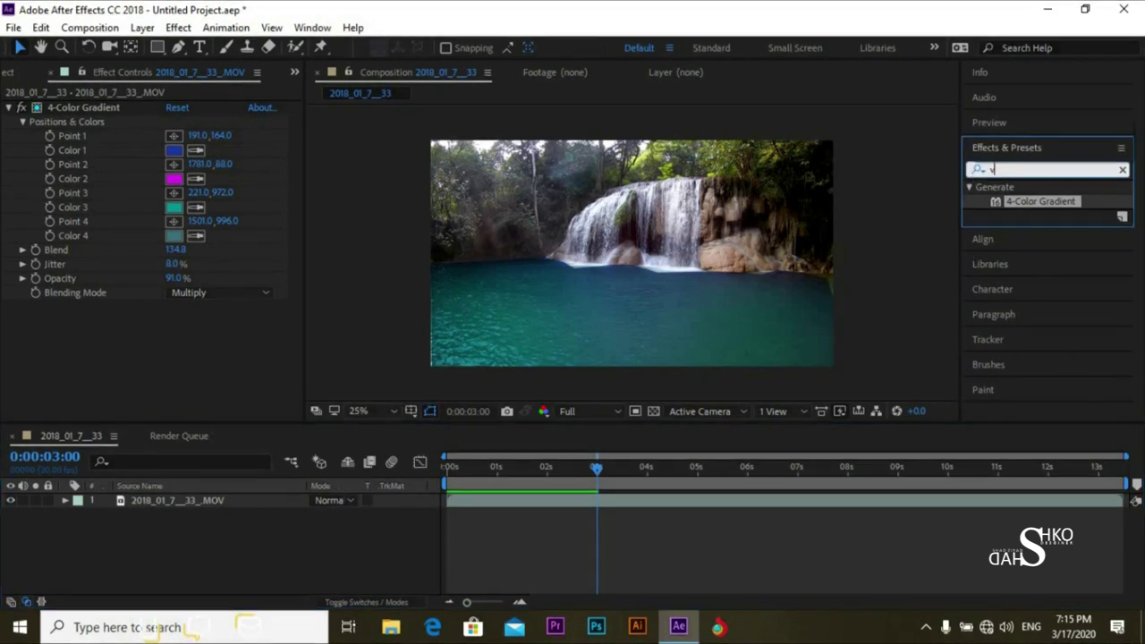
text(i)
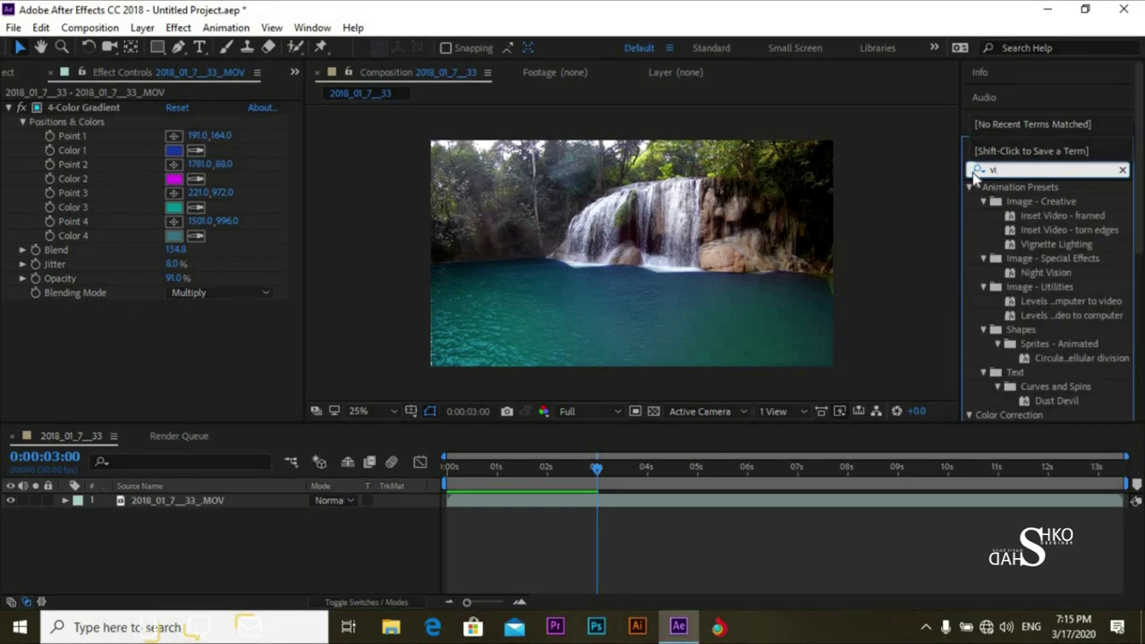
text(b)
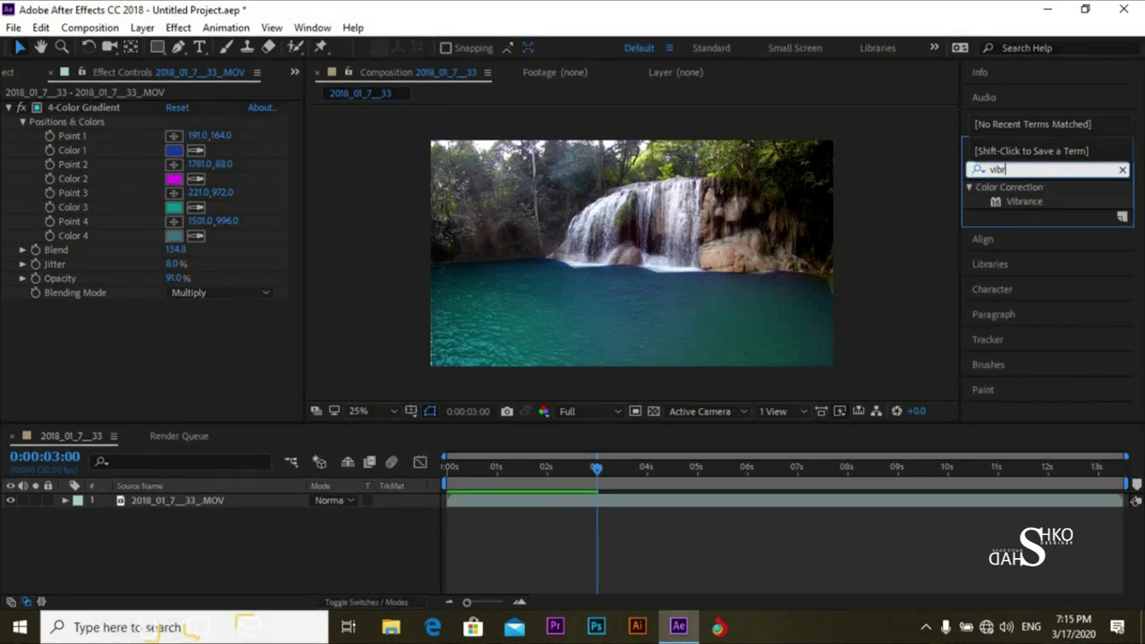
text(r)
click(1024, 202)
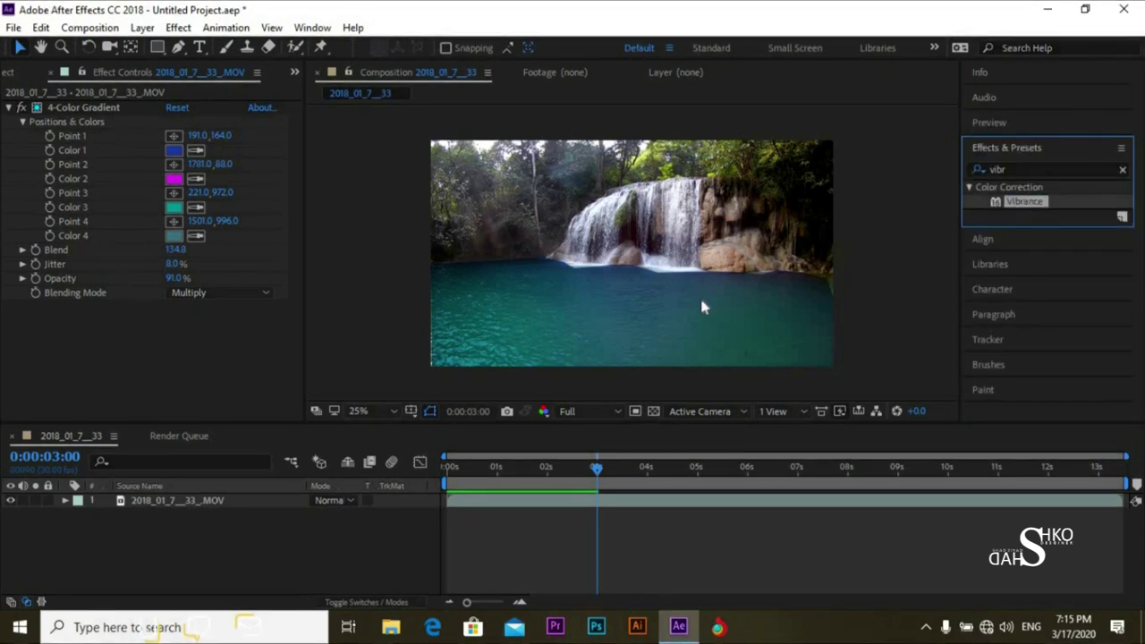
drag(339, 411, 198, 500)
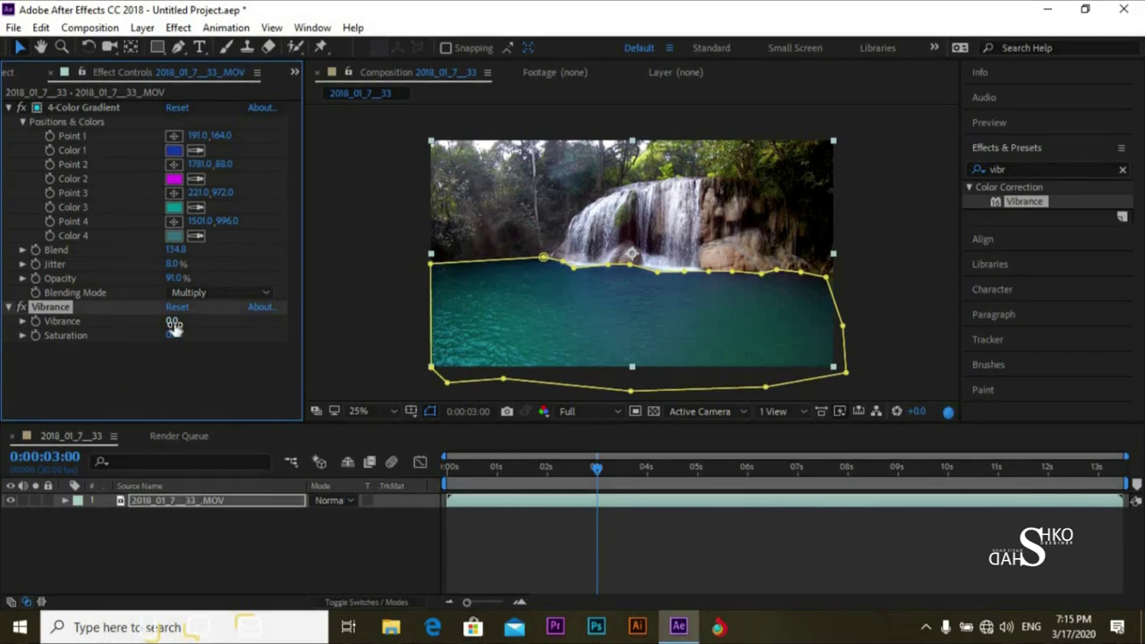
Try a different Vibrance amount on the waterfall layer, undo it and deselect the layer
mouse_move(174, 327)
mouse_down()
mouse_move(232, 323)
mouse_move(156, 332)
mouse_up()
key(ctrl+z)
click(195, 533)
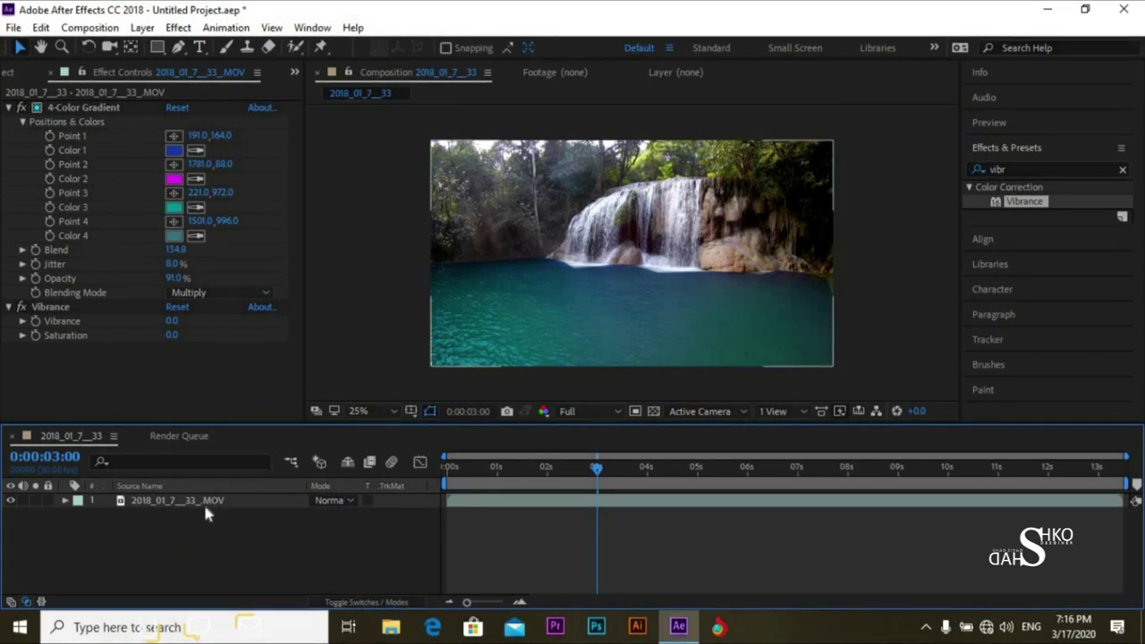
Expand the waterfall layer's properties to reach its masks and duplicate Mask 1
click(203, 502)
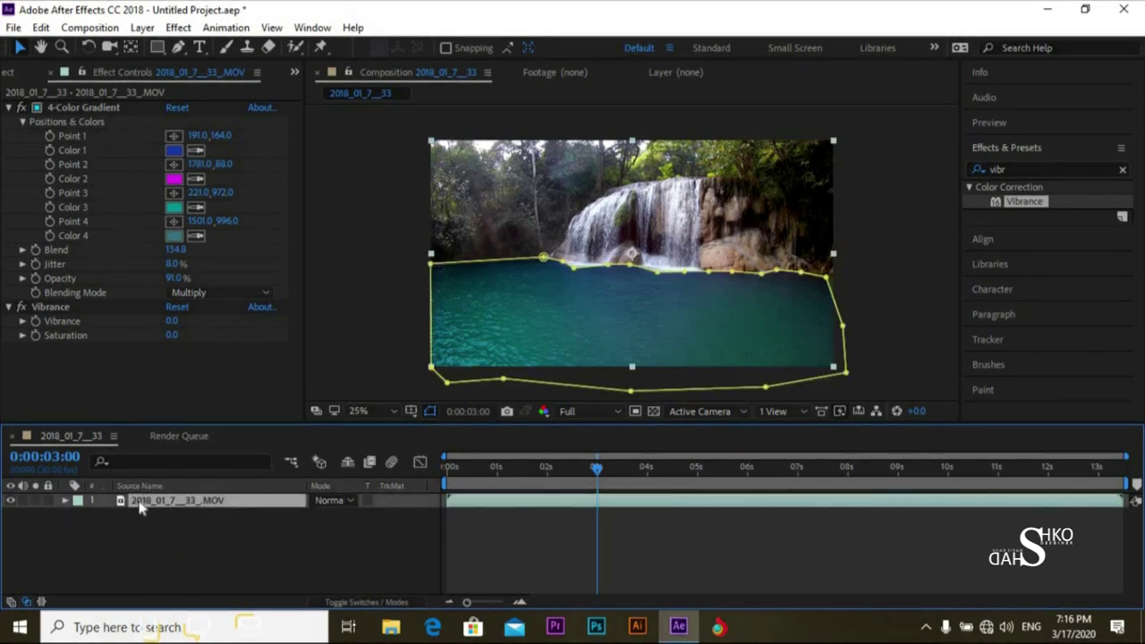
click(65, 501)
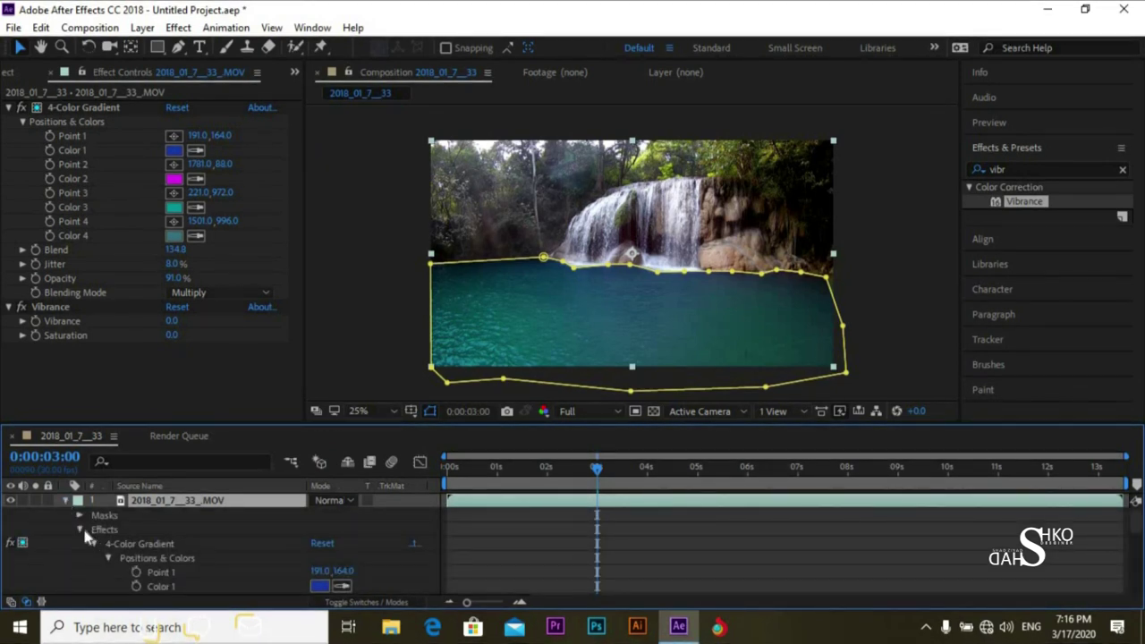
scroll(106, 544, down, 1)
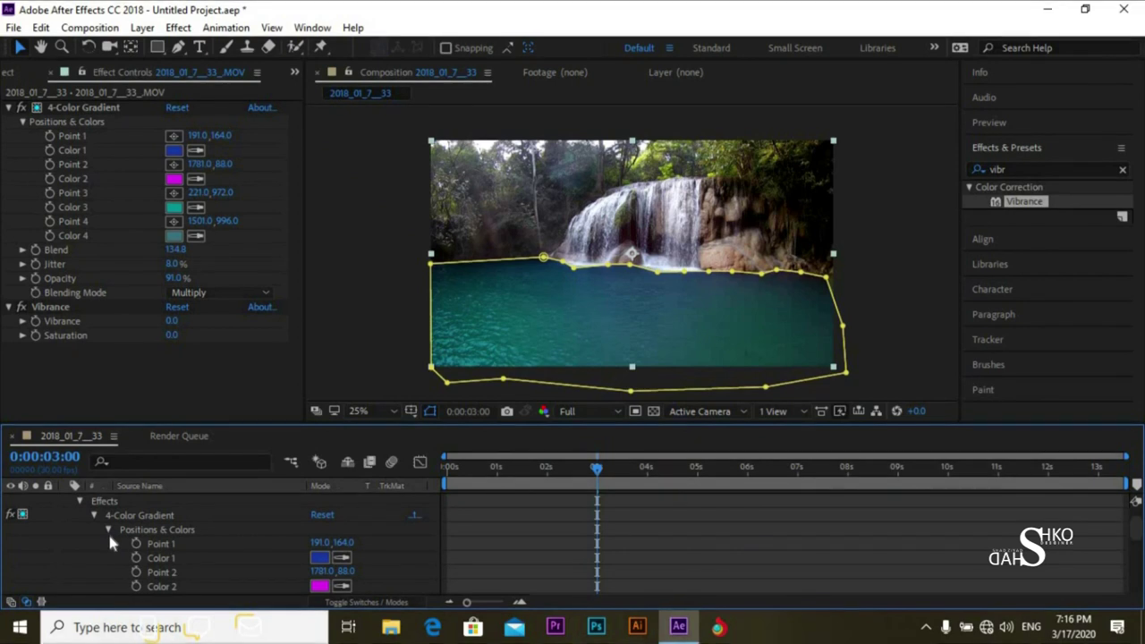
click(108, 529)
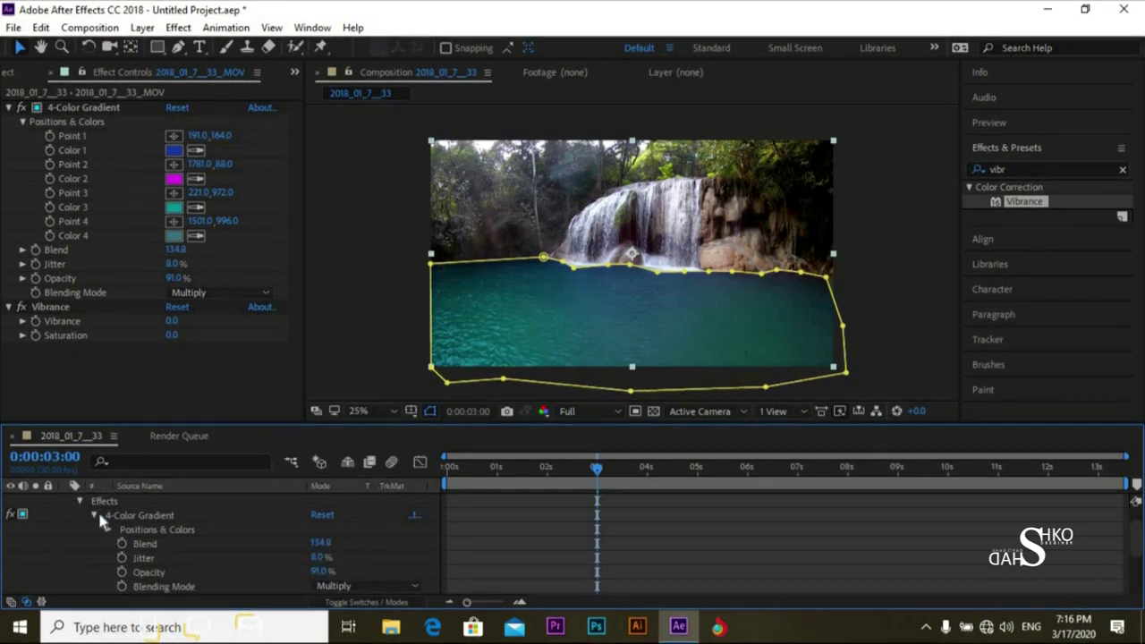
click(93, 515)
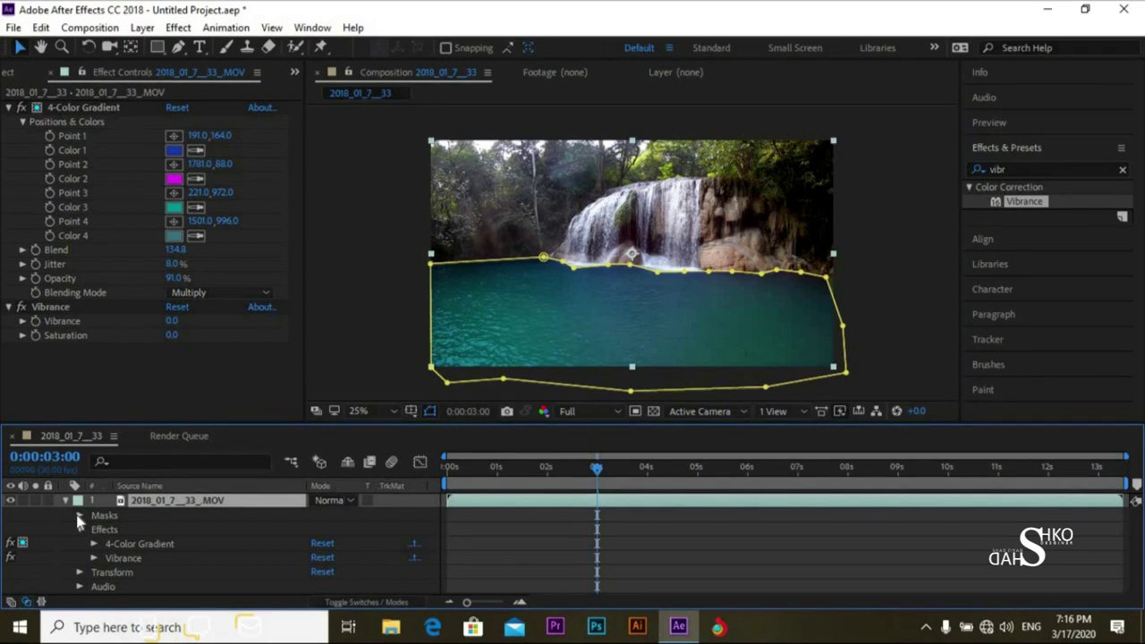
click(80, 516)
click(143, 531)
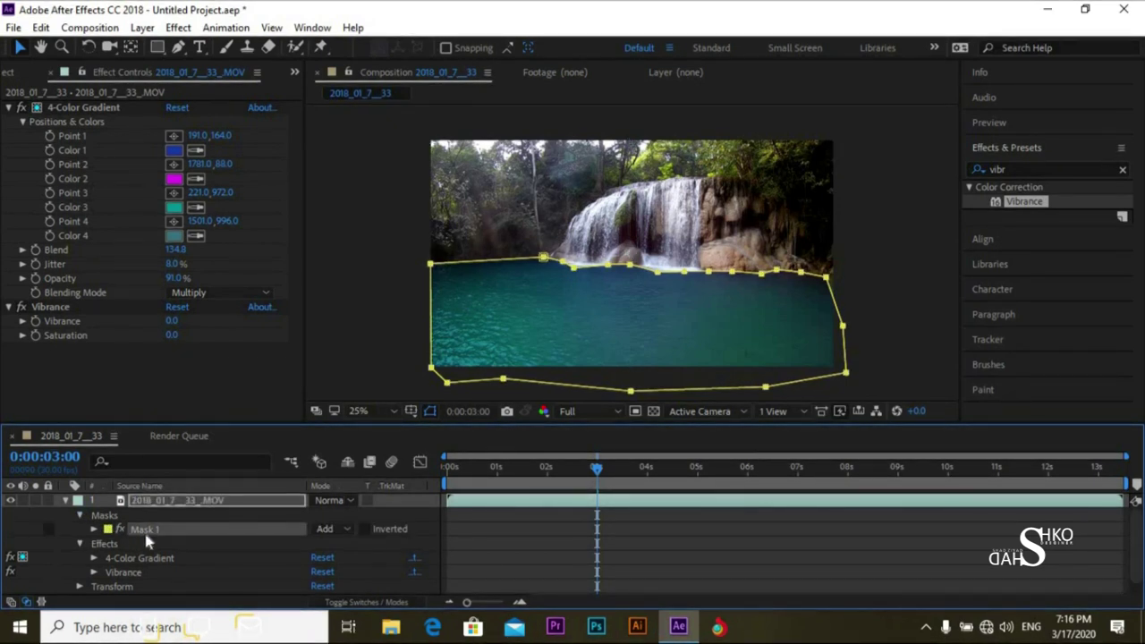
key(ctrl+d)
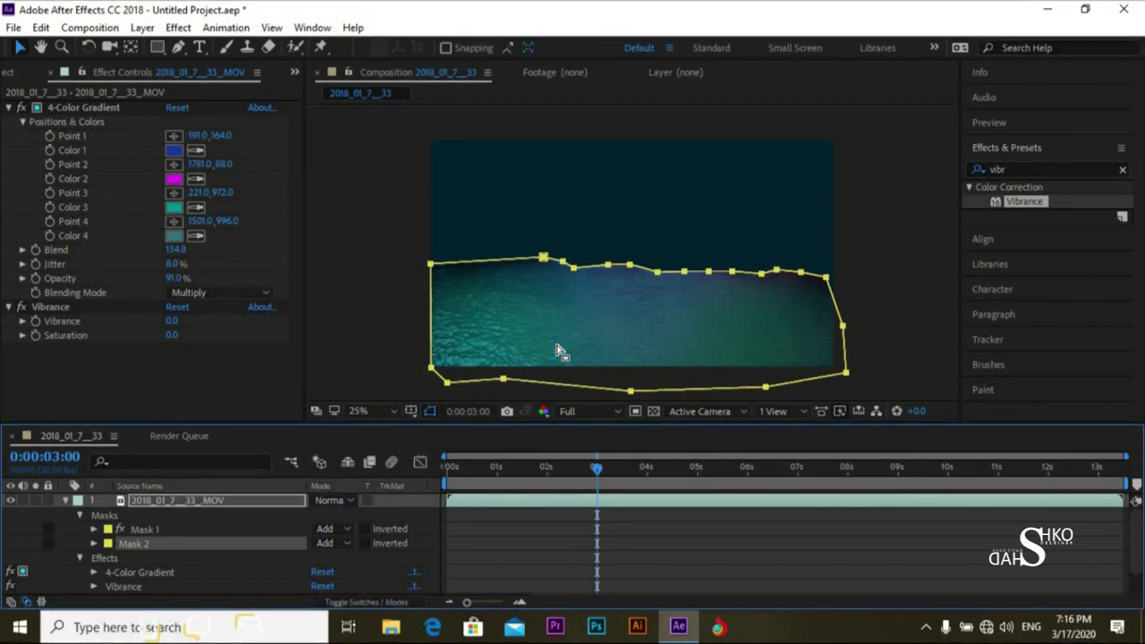
Invert the duplicated pool mask, Mask 2, so that it covers everything outside the pool
click(420, 462)
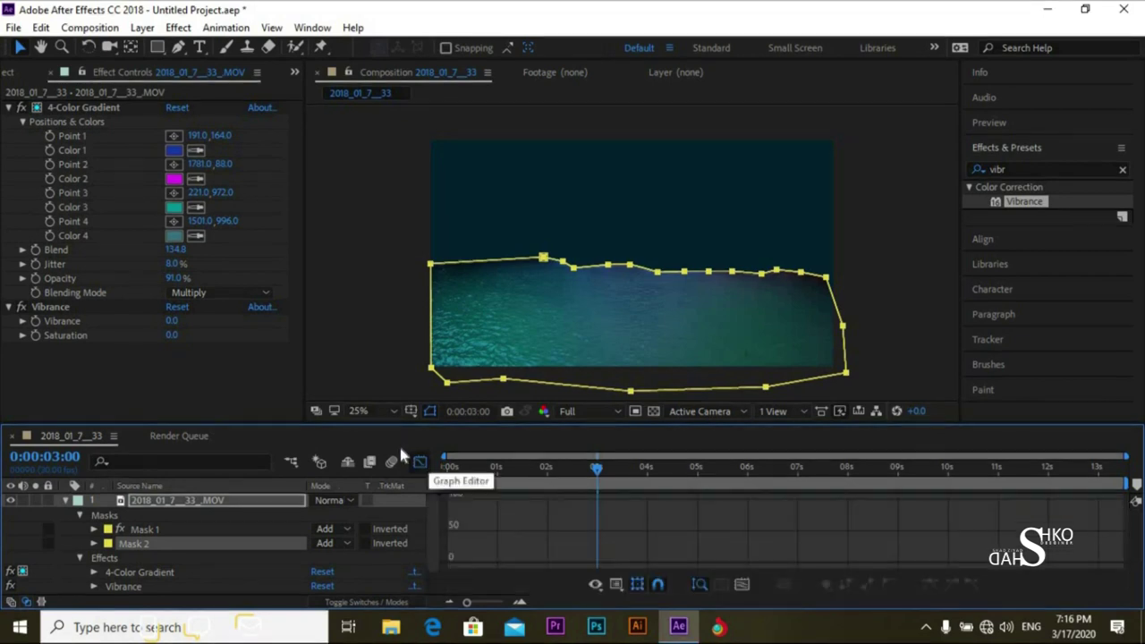
click(417, 463)
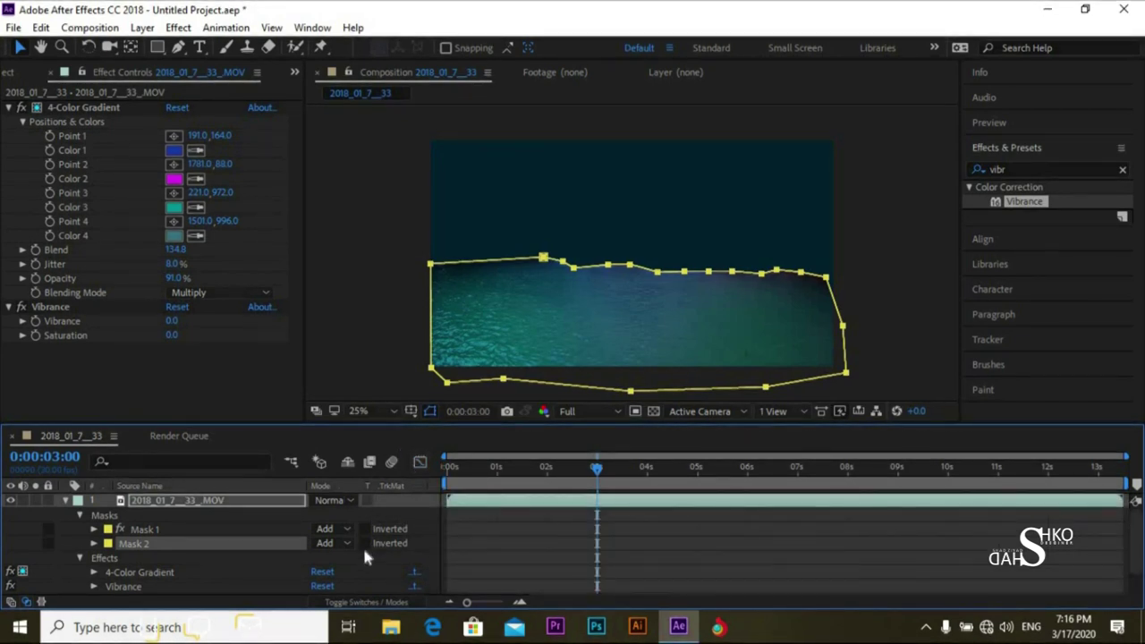
click(364, 543)
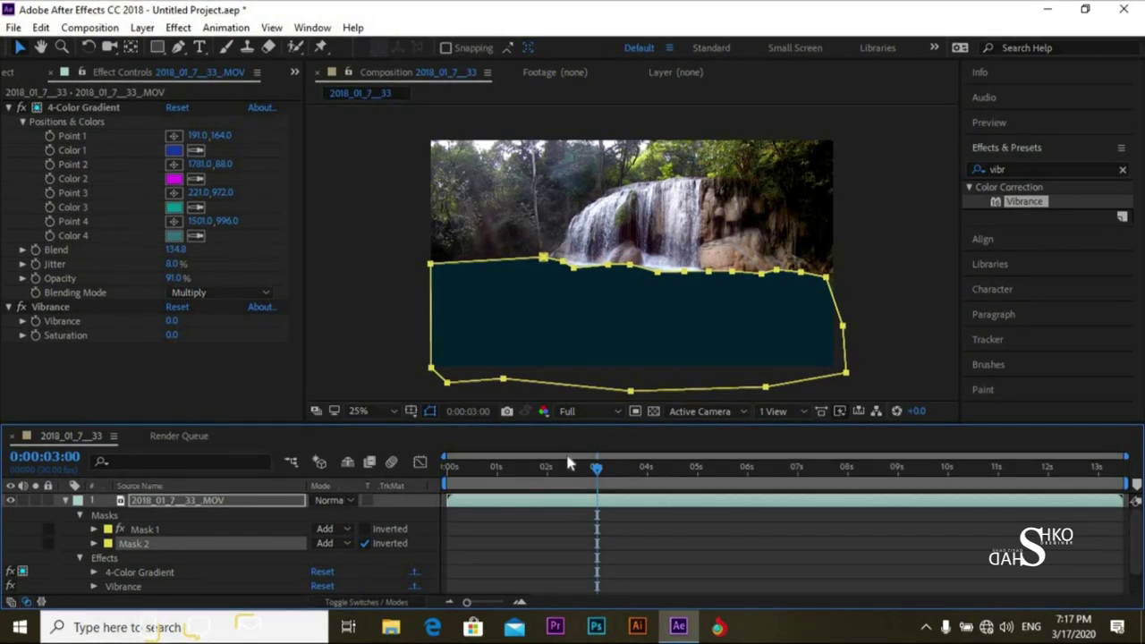
click(250, 555)
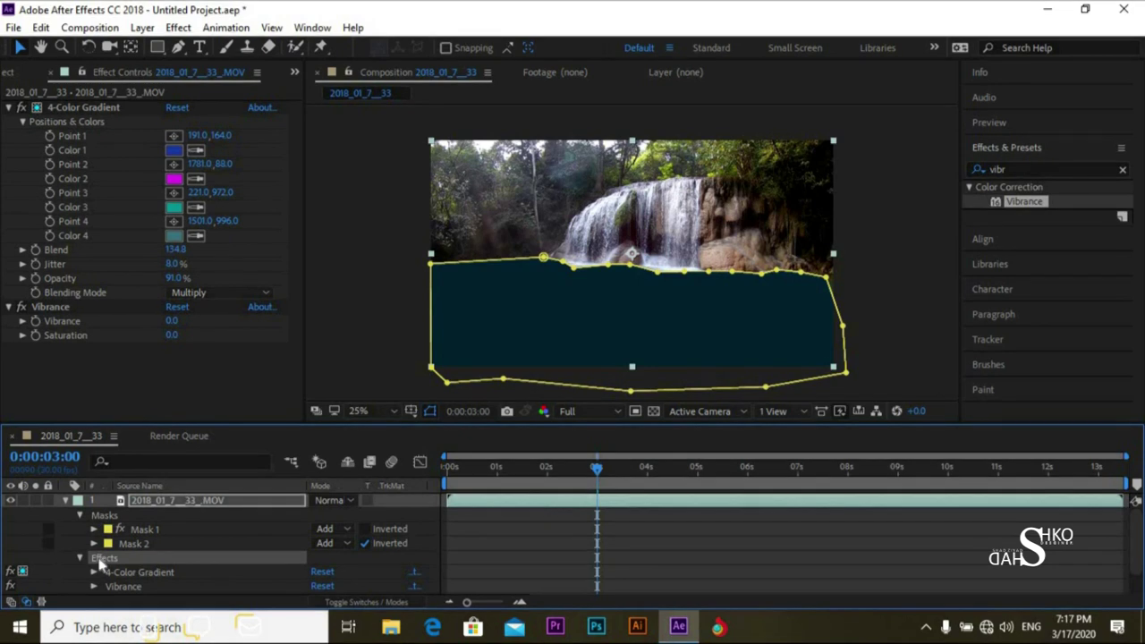
Add two mask references, Mask 1 and Mask 2, to the Vibrance effect's compositing options
click(79, 518)
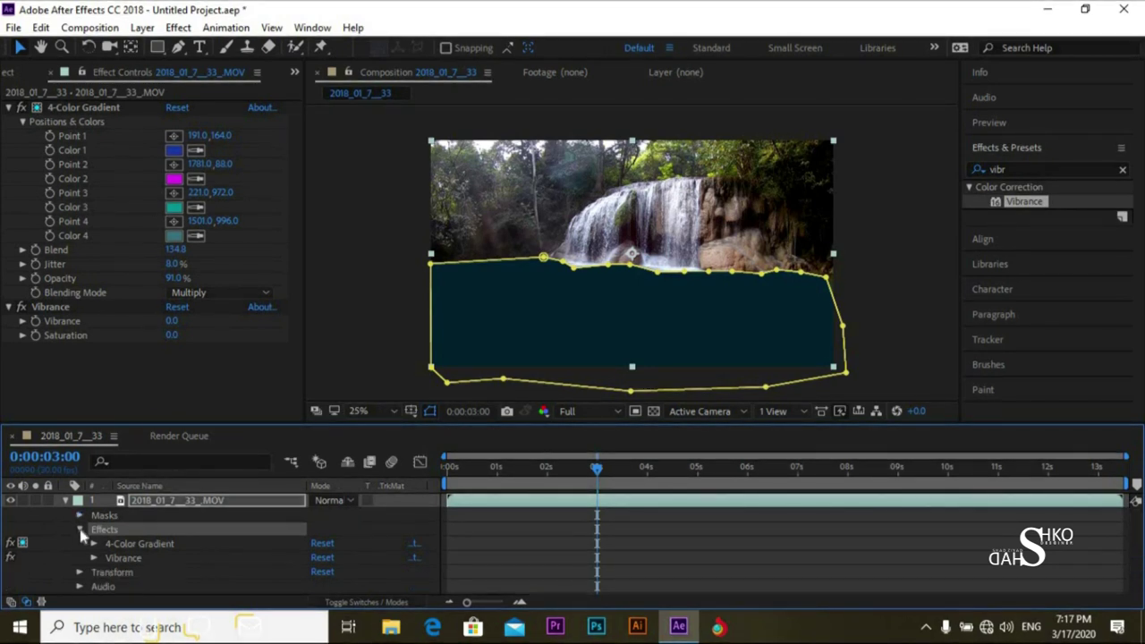
click(94, 557)
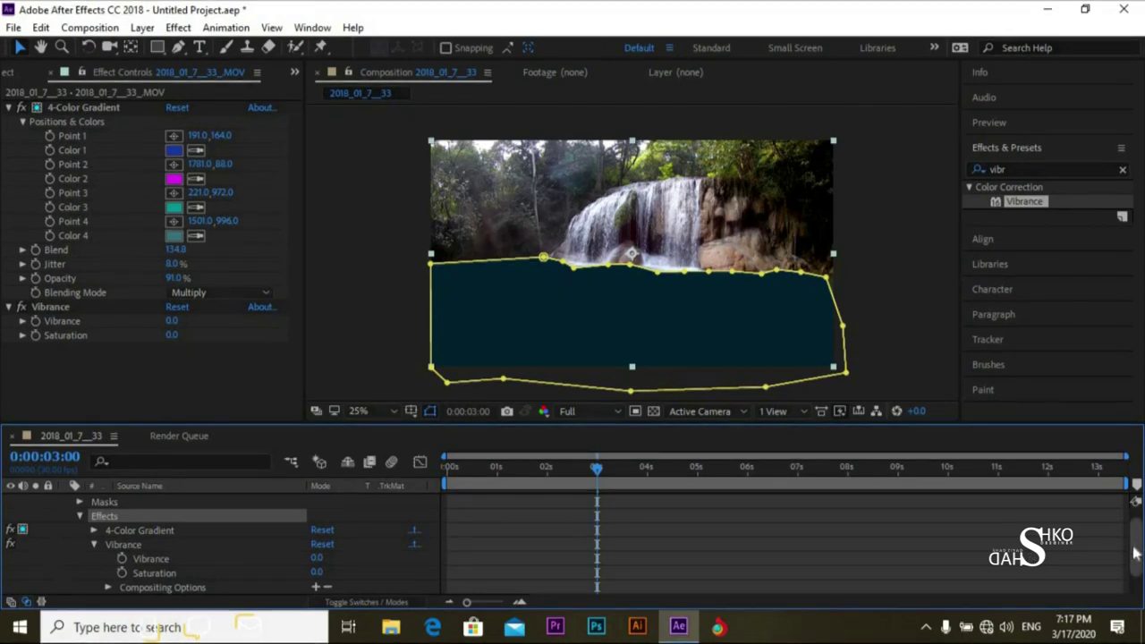
scroll(1135, 549, down, 1)
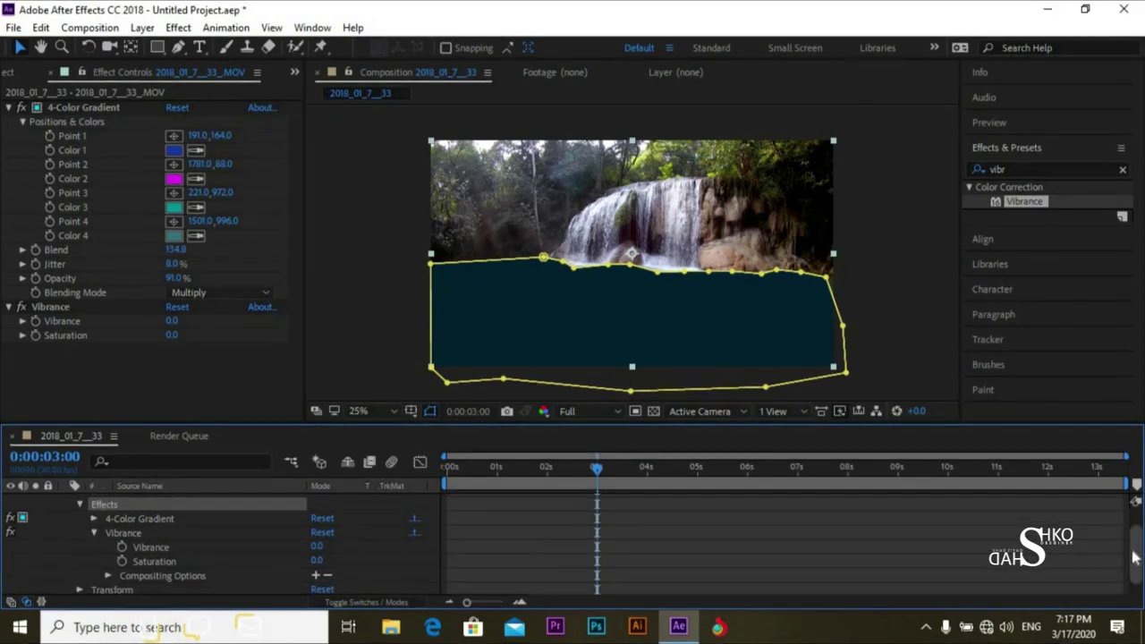
click(315, 576)
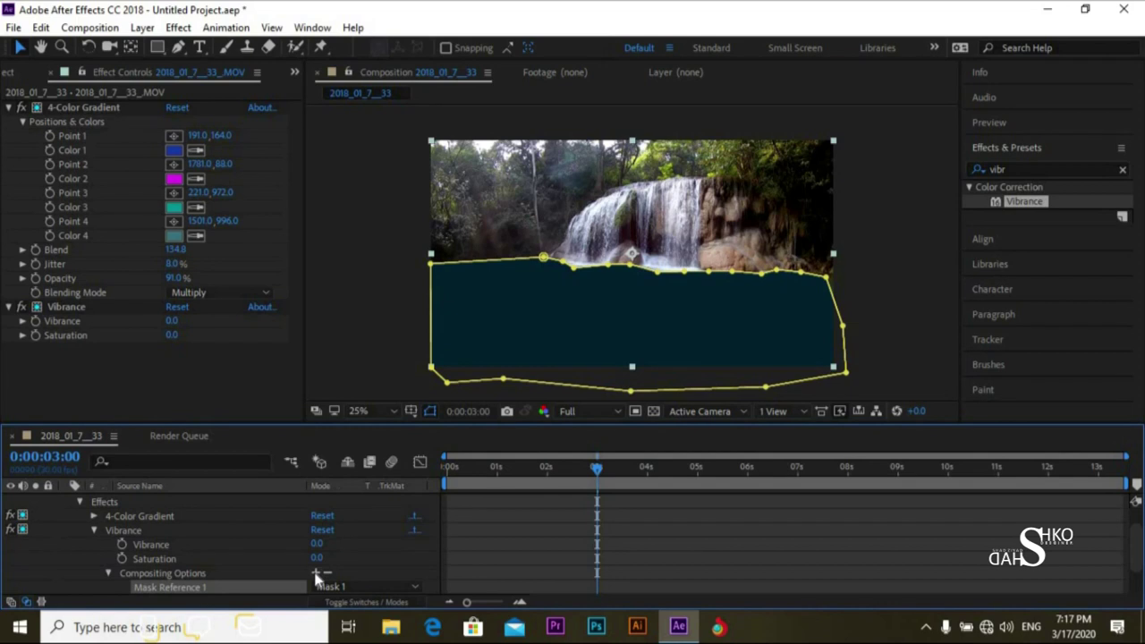
click(315, 574)
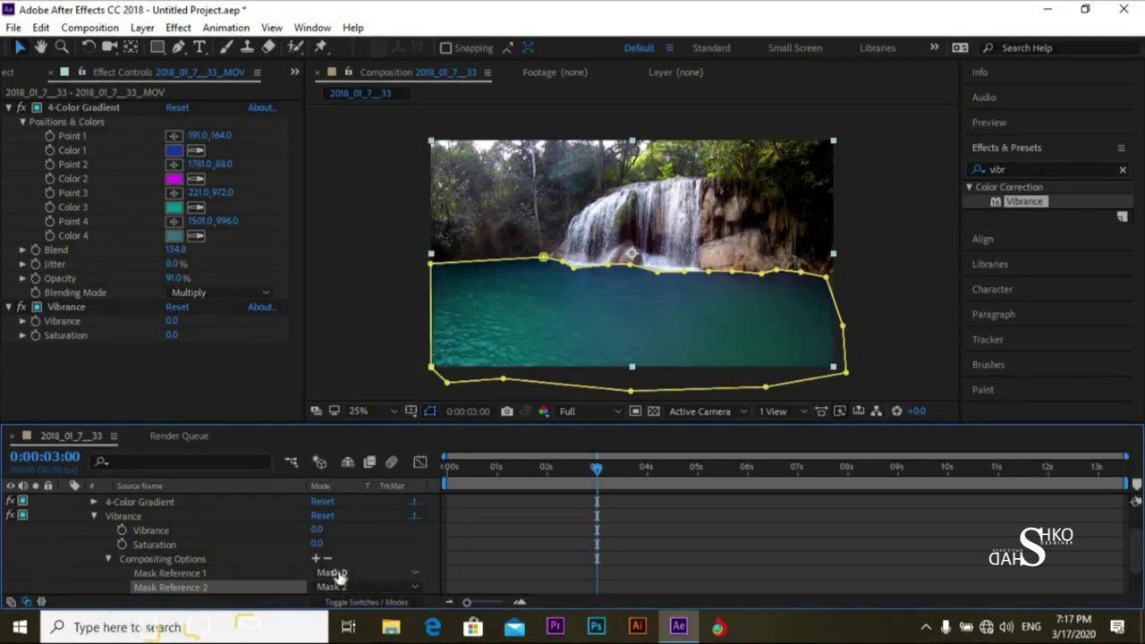
Set Mask Reference 1 of the Vibrance effect to None, keeping Mask 2 as the second reference
scroll(1136, 559, down, 2)
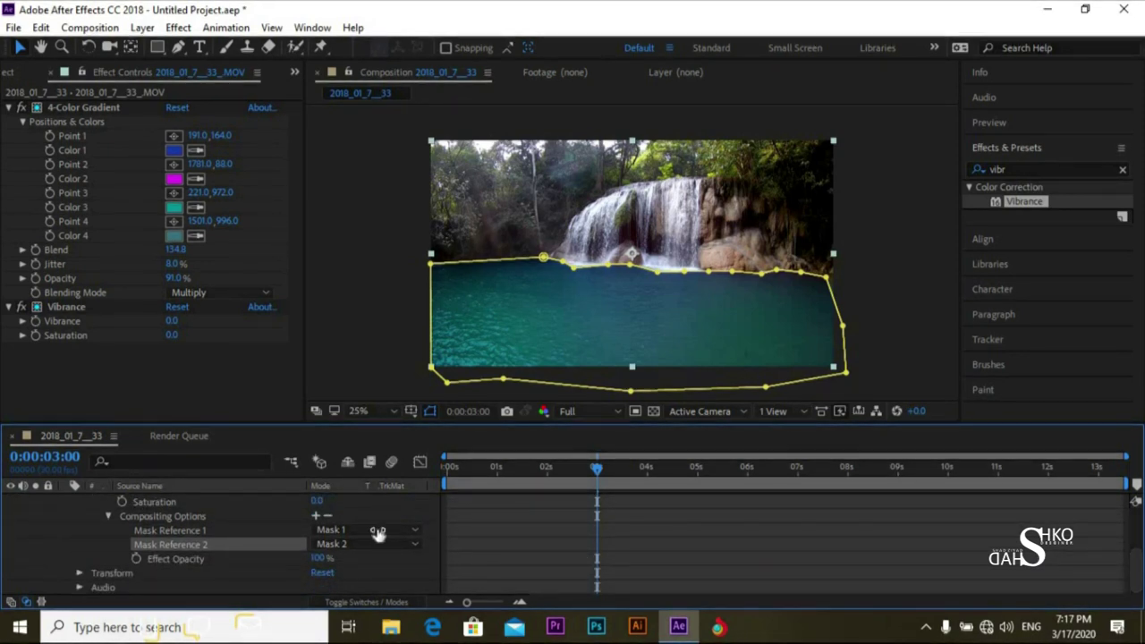
click(377, 532)
click(348, 544)
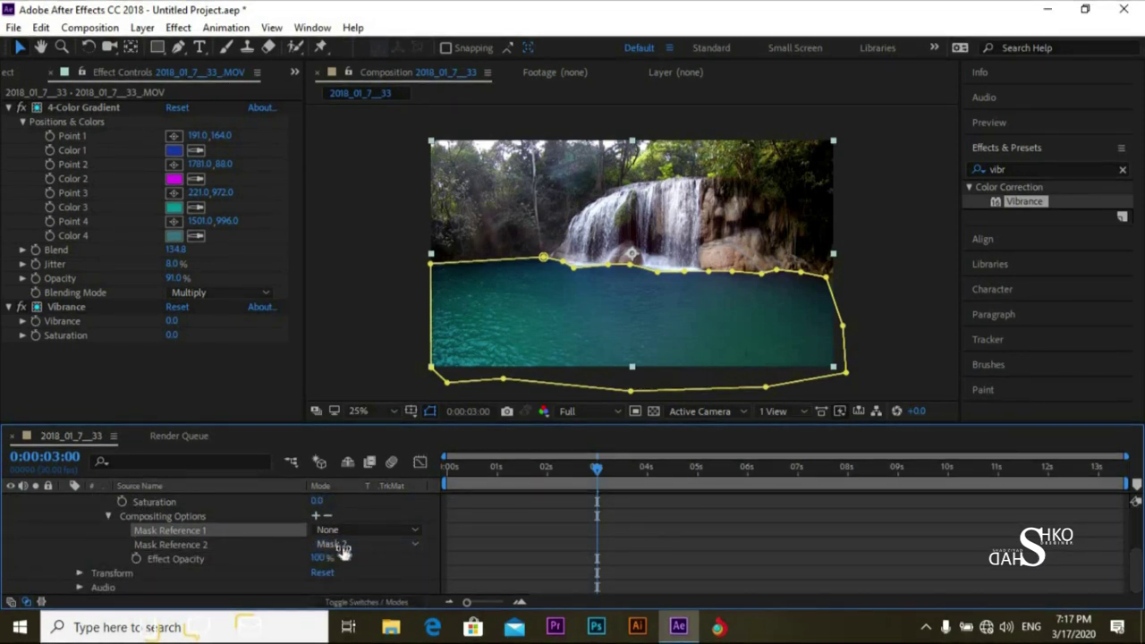
scroll(1134, 502, up, 3)
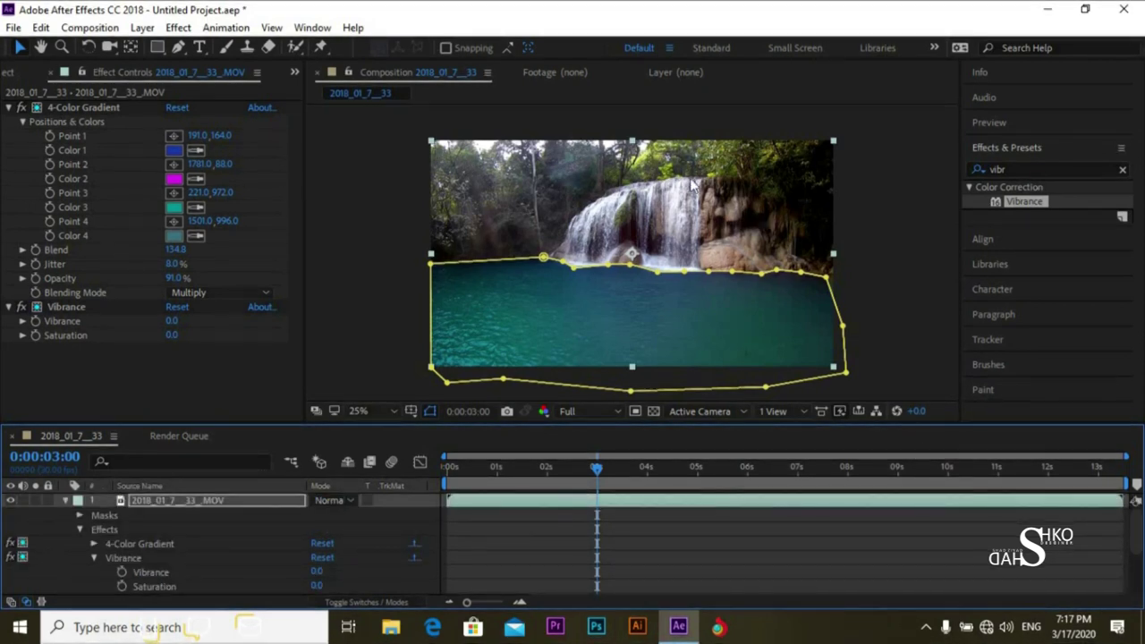
Try Vibrance amounts of 57 and 100 on the area outside the pool and undo them
click(210, 382)
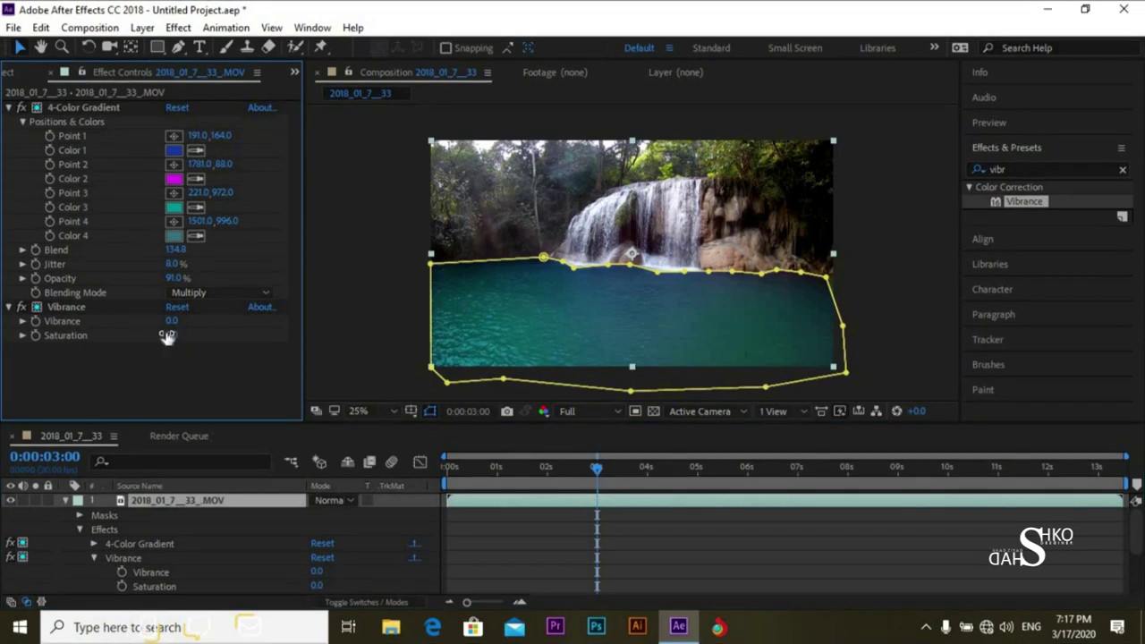
drag(171, 321, 229, 323)
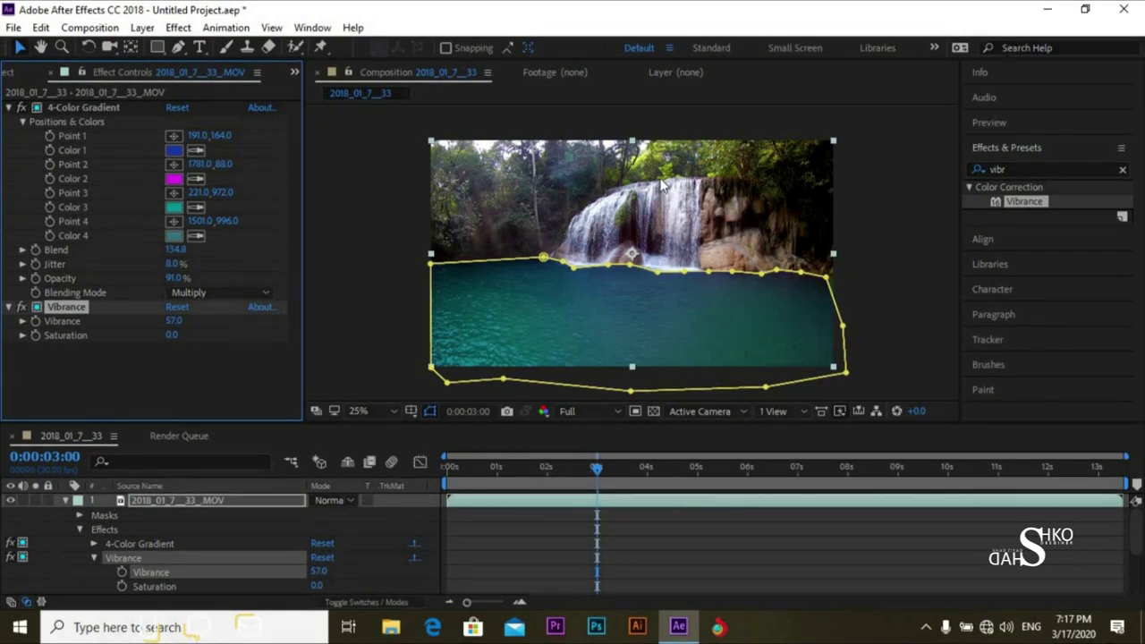
drag(178, 328, 238, 334)
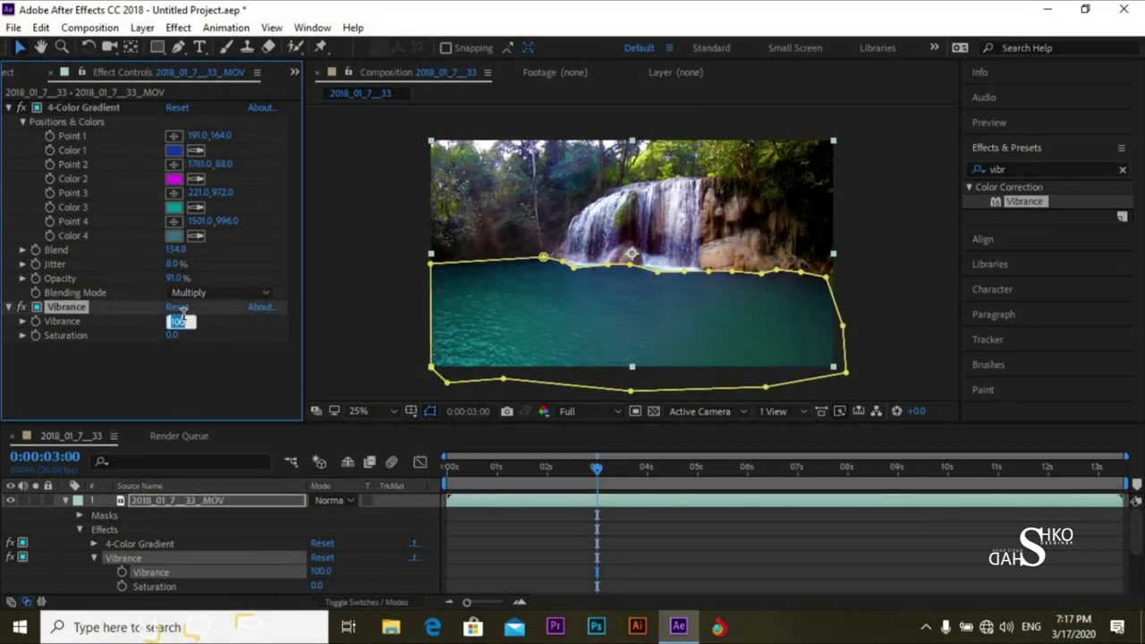
click(182, 362)
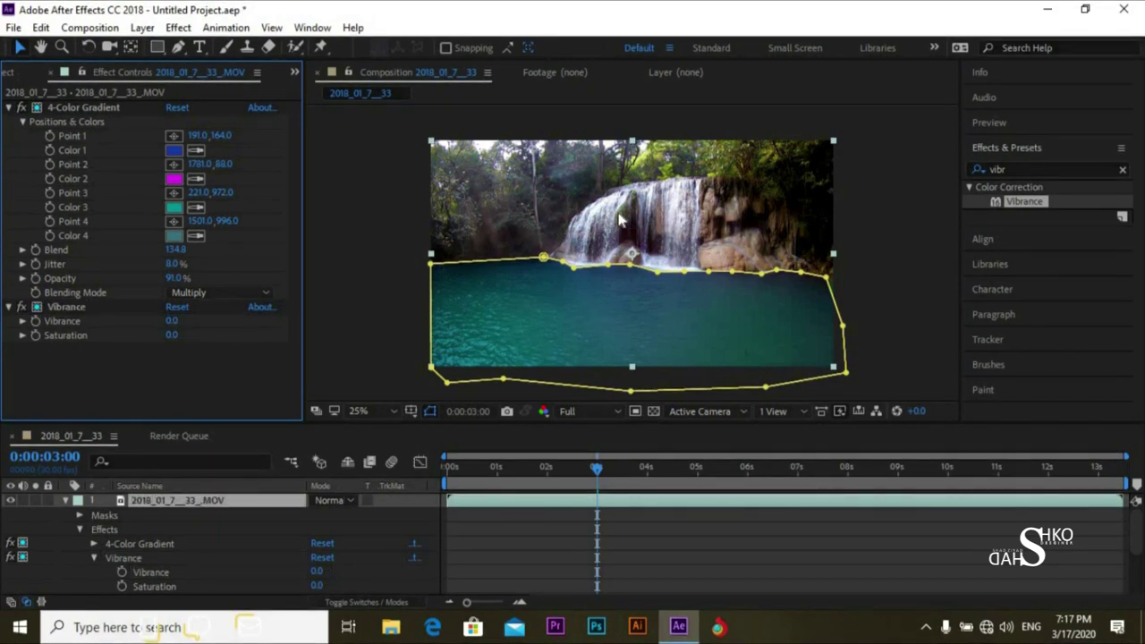
Set the Vibrance effect's Vibrance to 95 and its Saturation to 73
drag(177, 327, 238, 328)
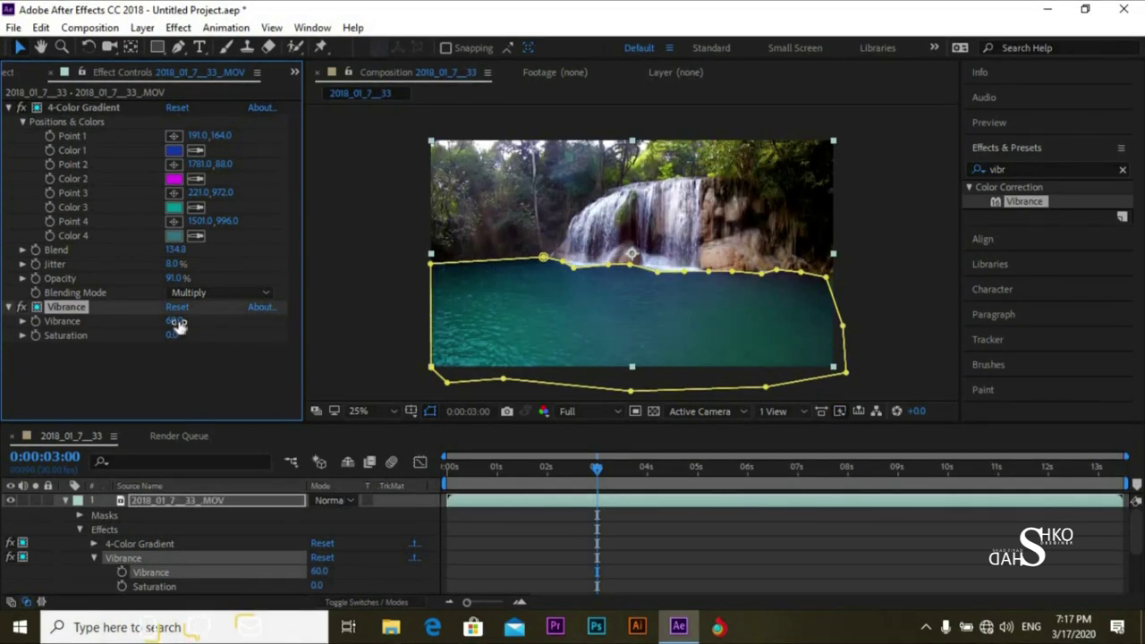
drag(203, 323, 212, 355)
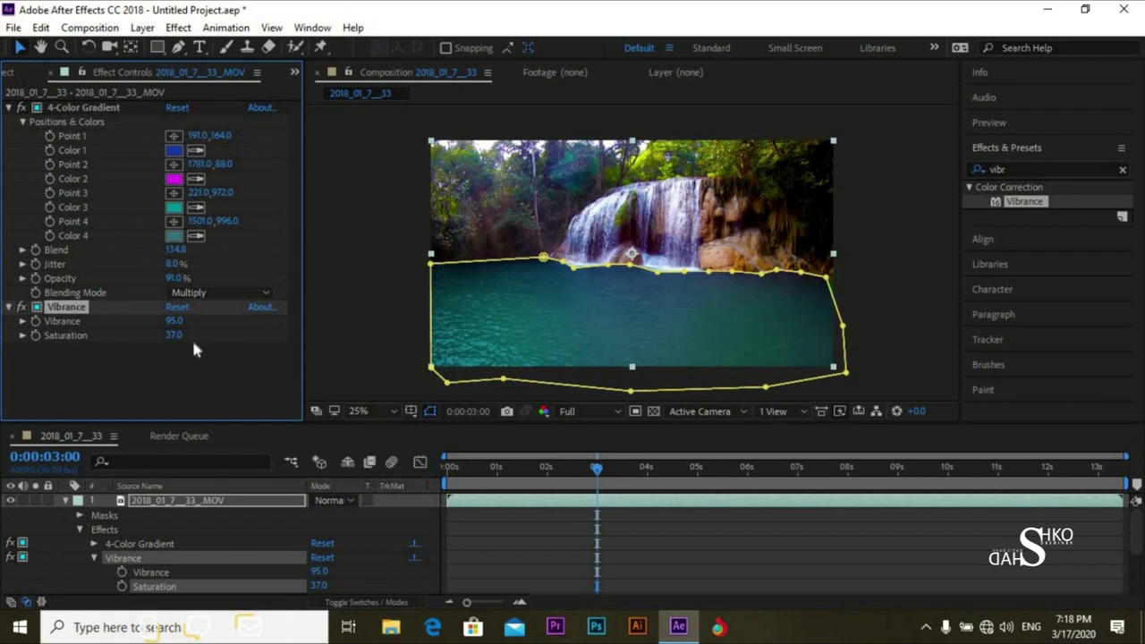
drag(184, 336, 213, 337)
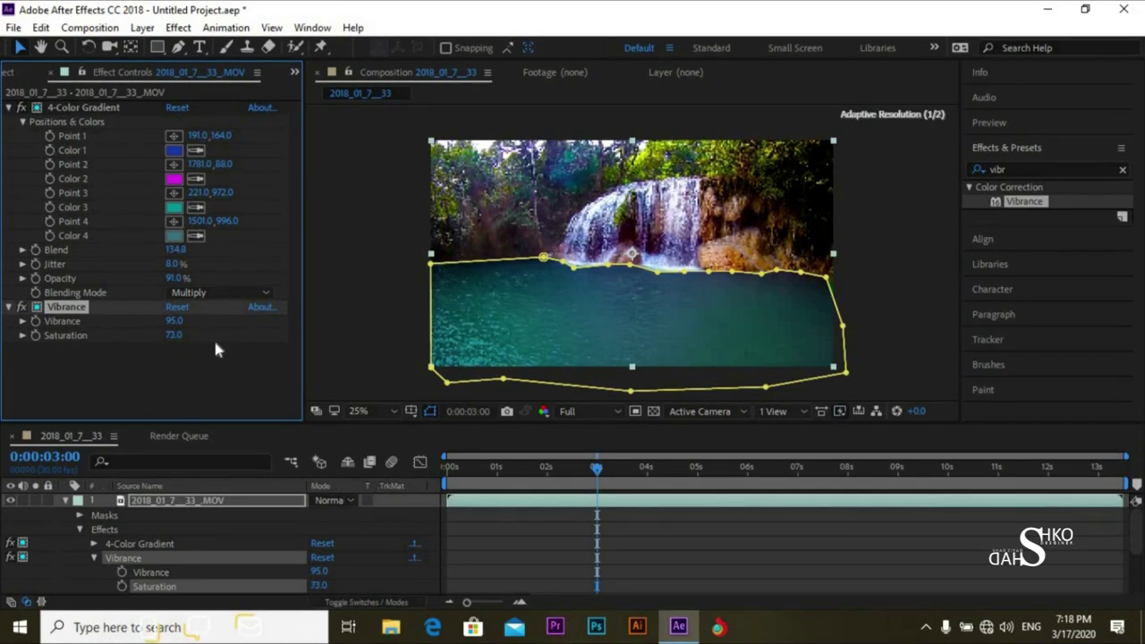
Hide the mask outlines, collapse the waterfall layer's properties and return to the start of the composition
click(427, 413)
click(64, 502)
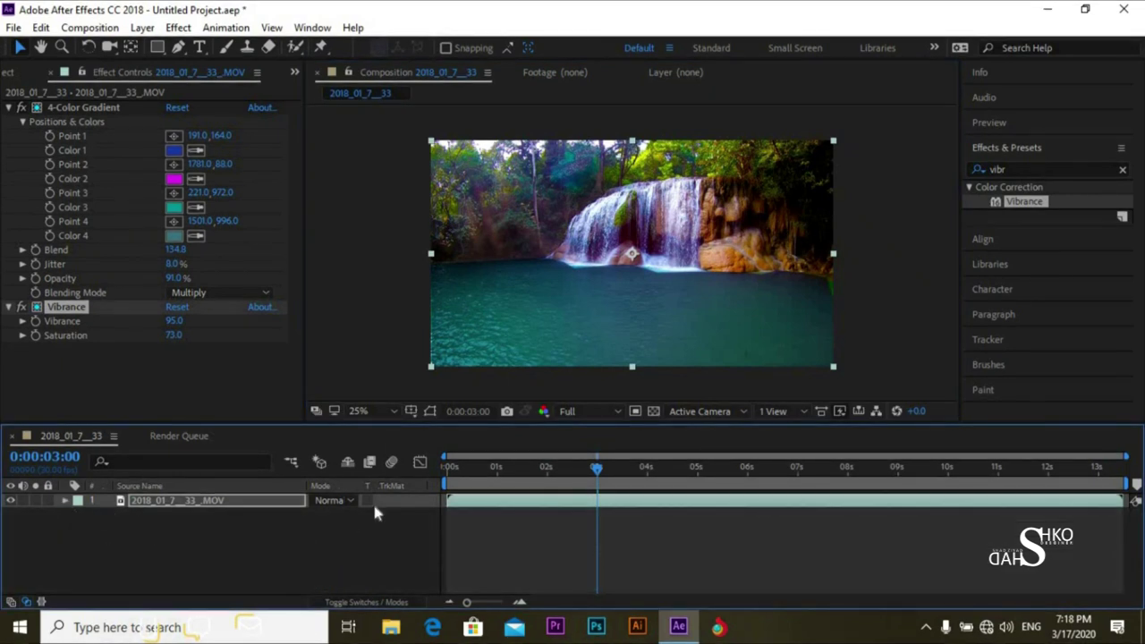
drag(598, 467, 448, 466)
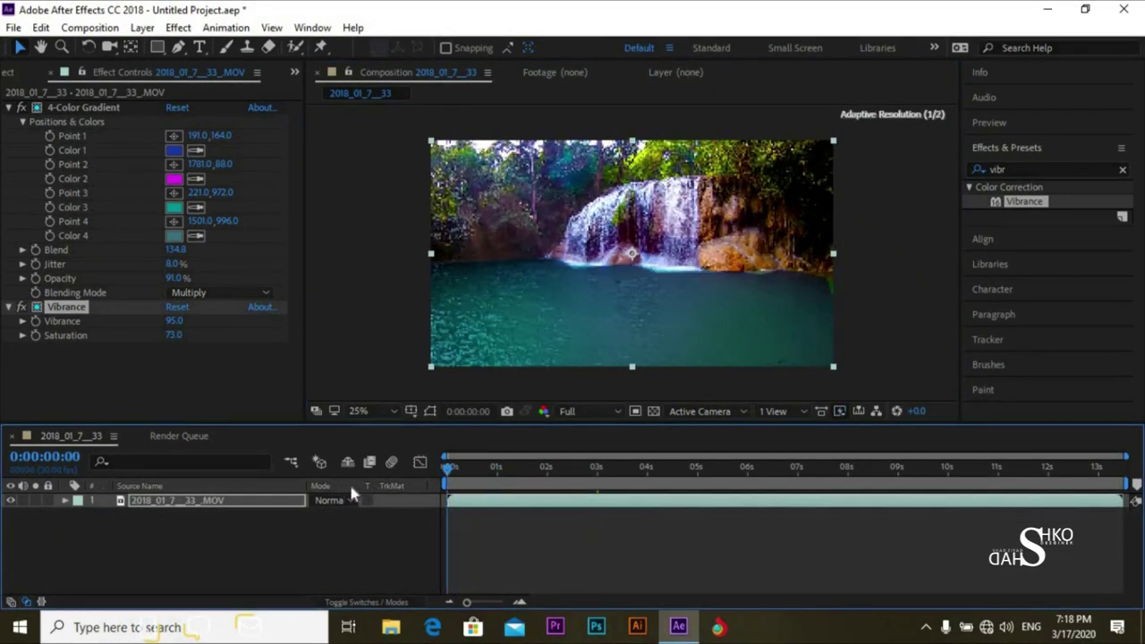
Preview the colour-graded waterfall clip from the start and scrub to about one second
key(space)
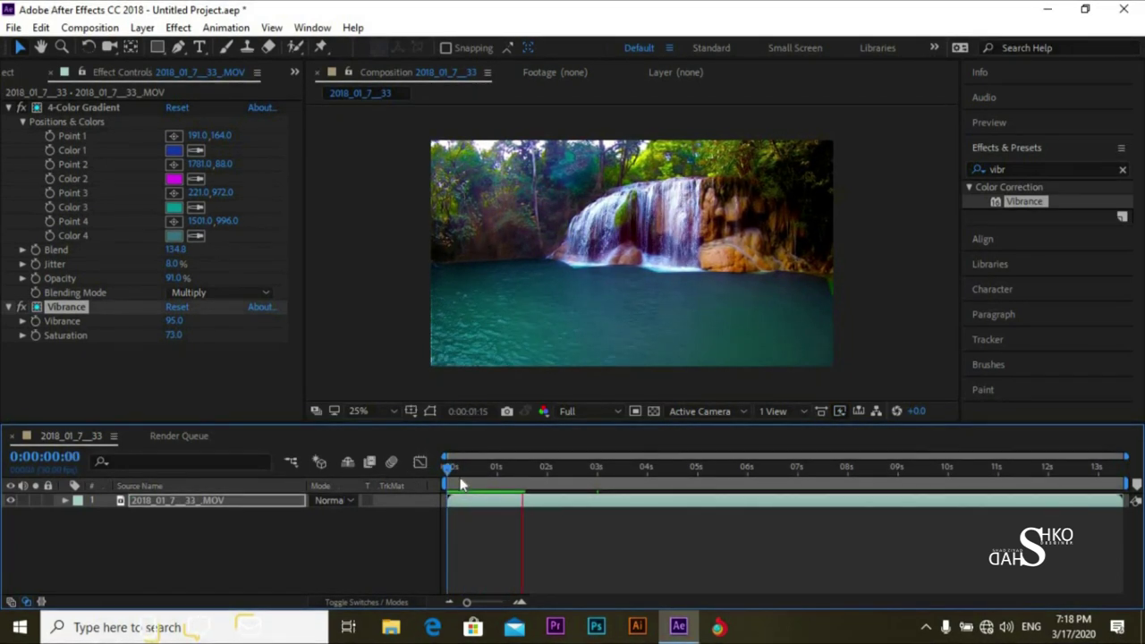
key(space)
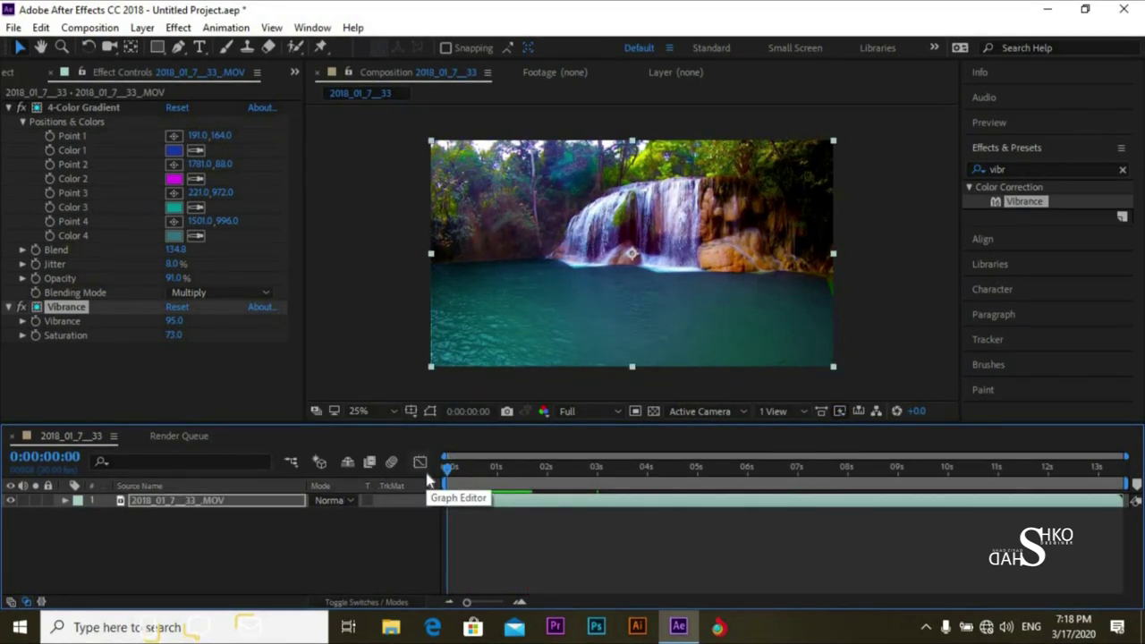
key(space)
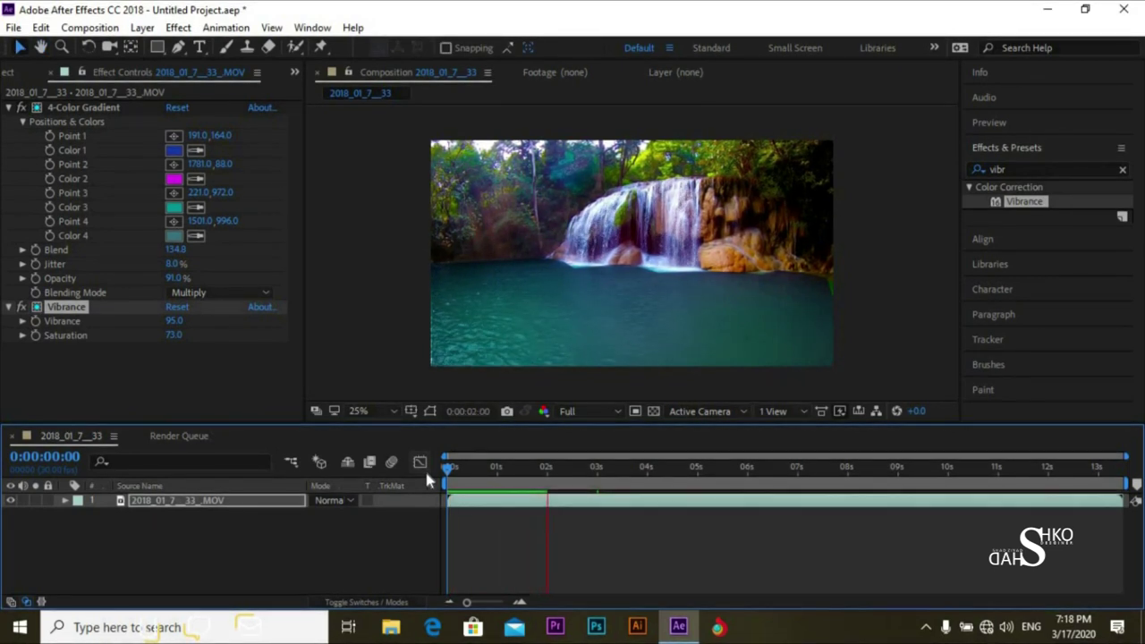
drag(462, 470, 496, 470)
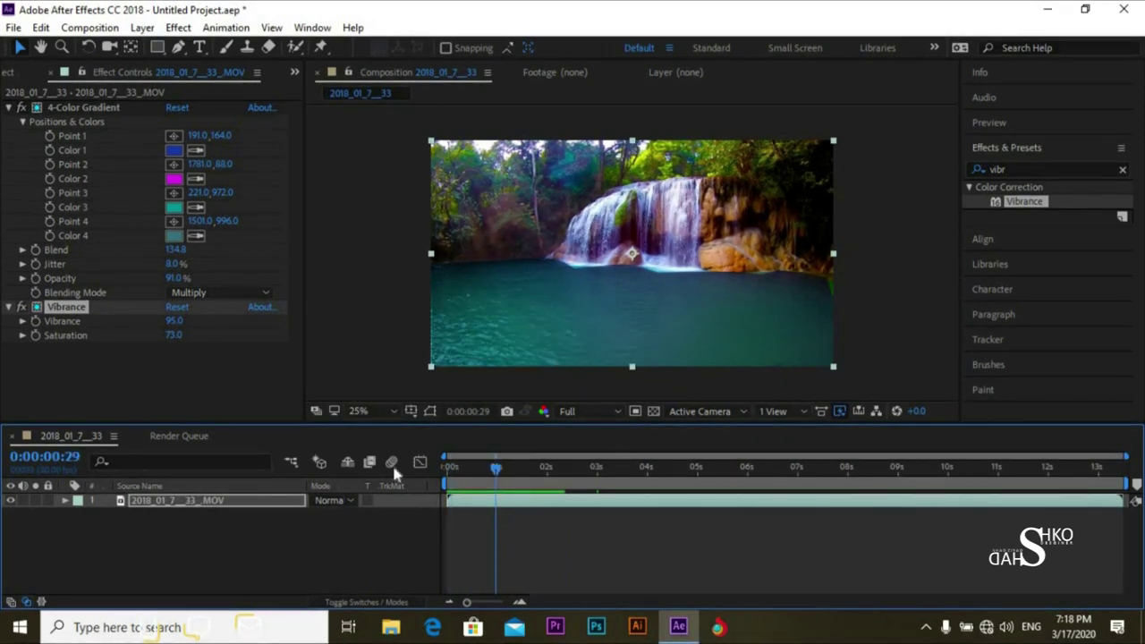
Compare the clip with its original look at the first frame by disabling Vibrance and 4-Color Gradient, and re-enable both effects
click(22, 306)
key(Home)
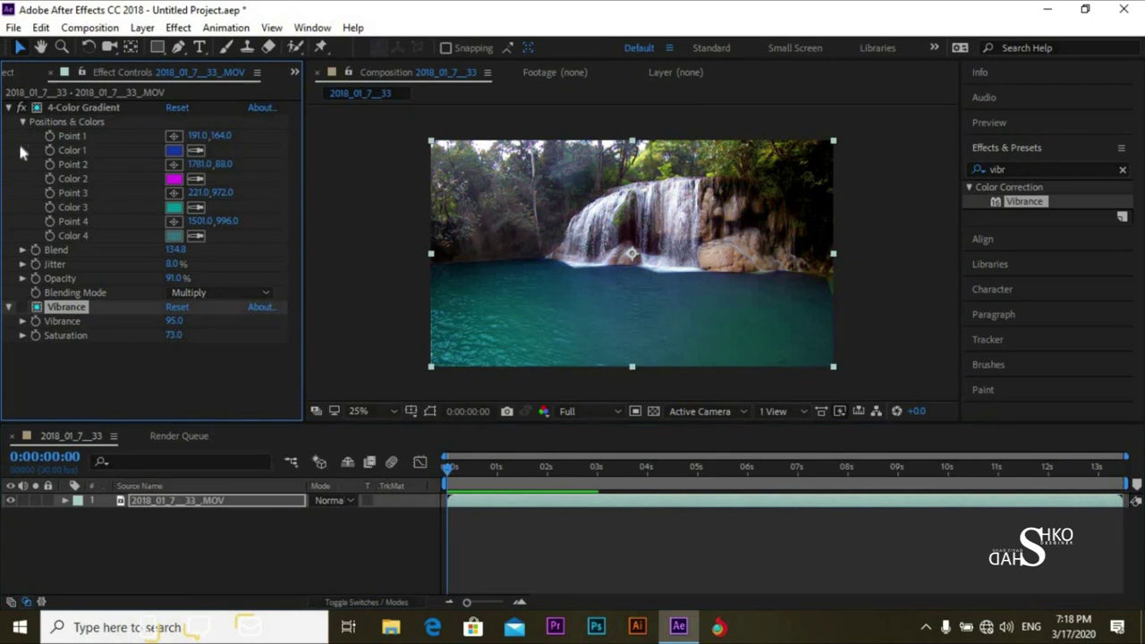
click(21, 107)
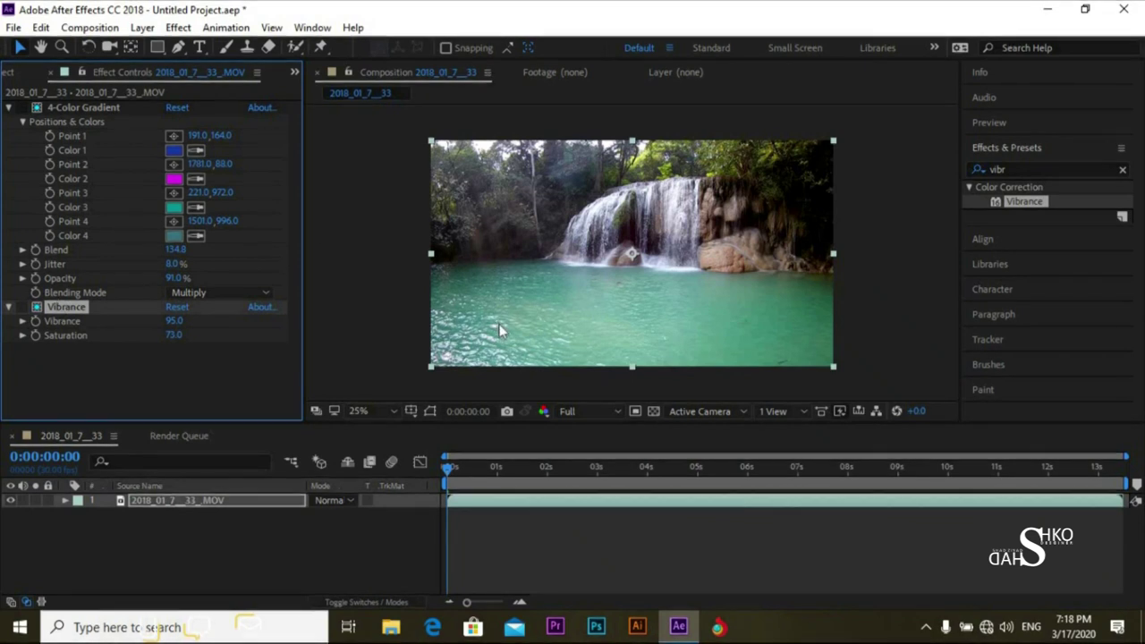
click(22, 306)
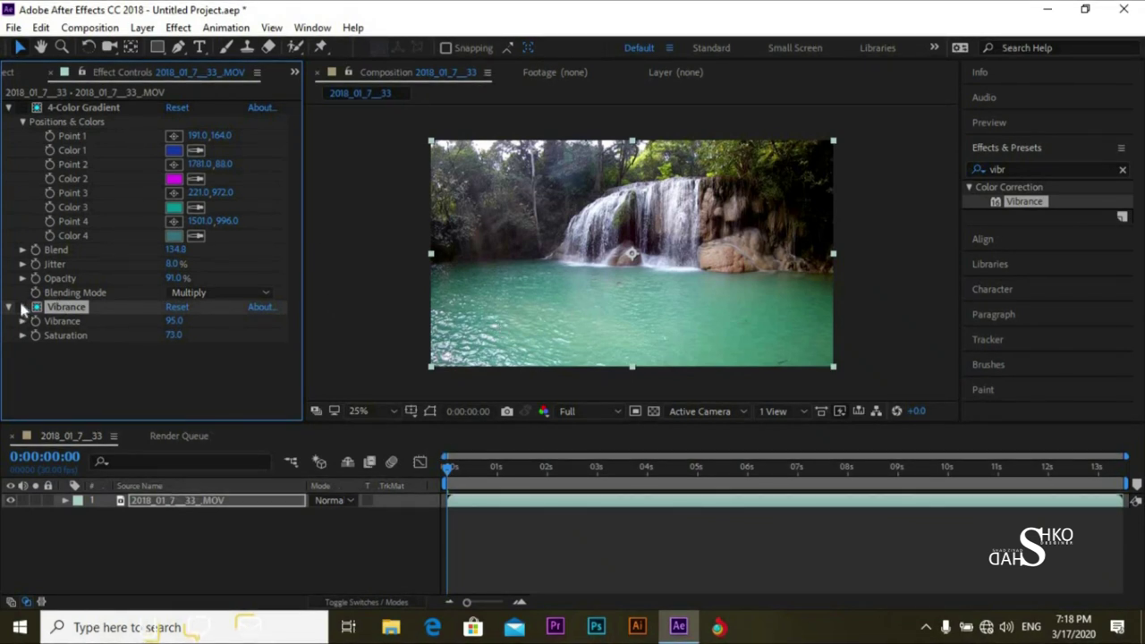
click(23, 107)
Play back the first few seconds of the composition with both effects enabled and return to the start
key(space)
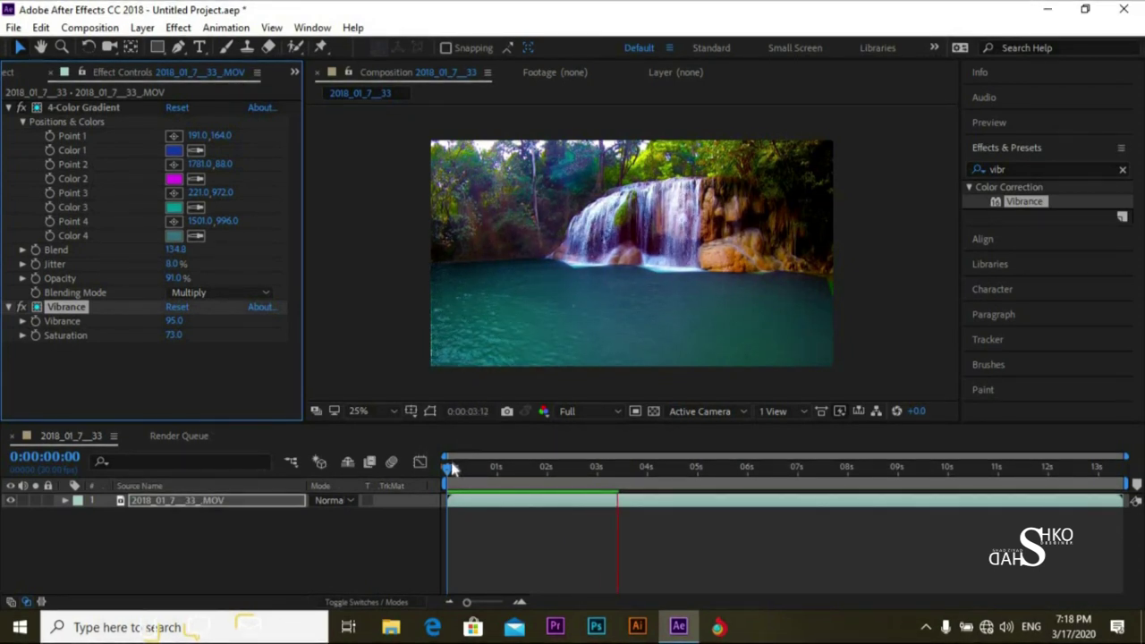
click(486, 479)
drag(487, 480, 488, 482)
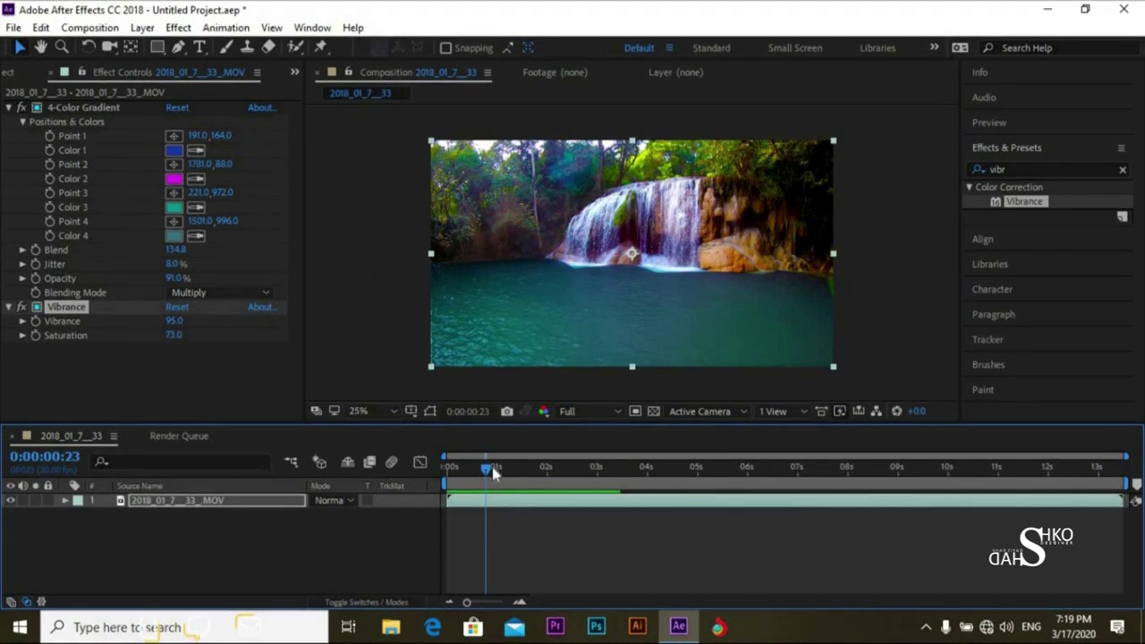
drag(492, 467, 411, 484)
key(space)
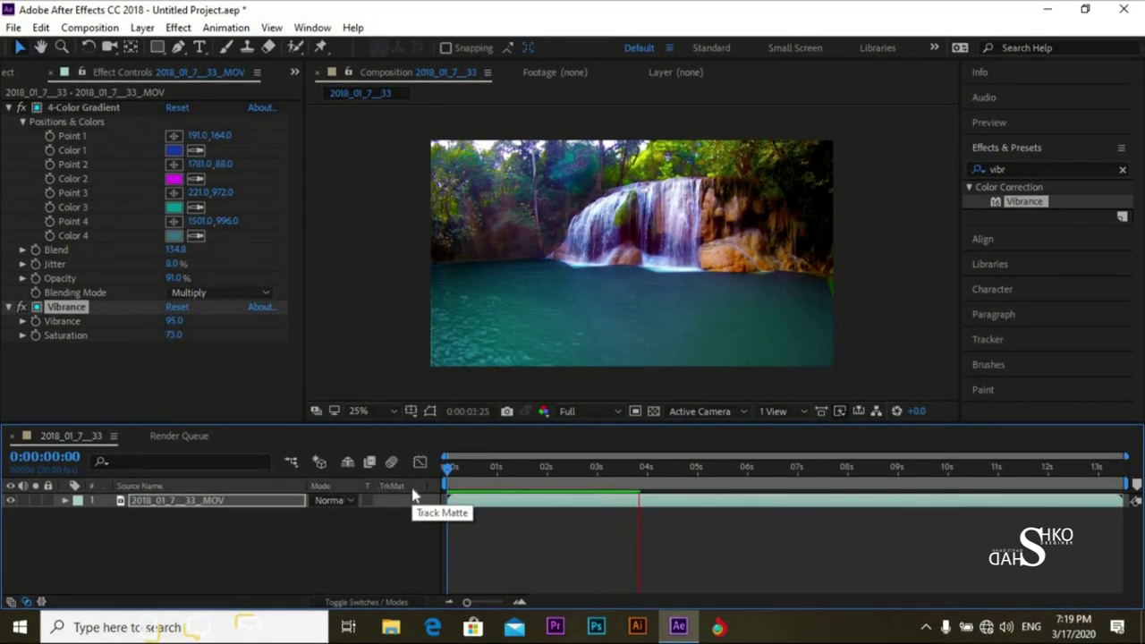
key(space)
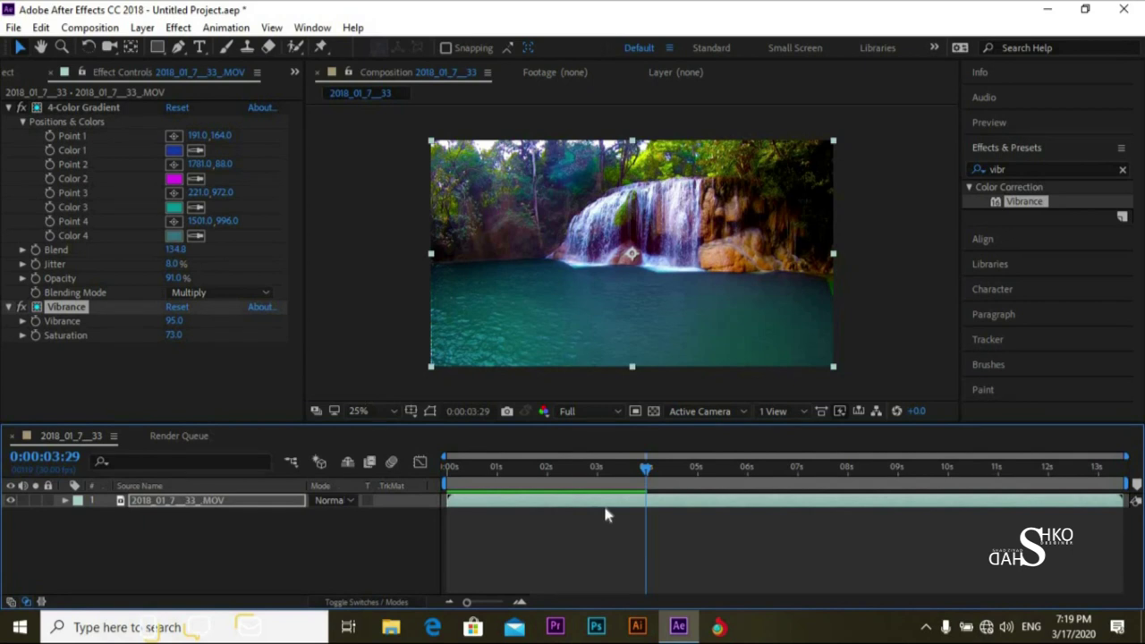
key(space)
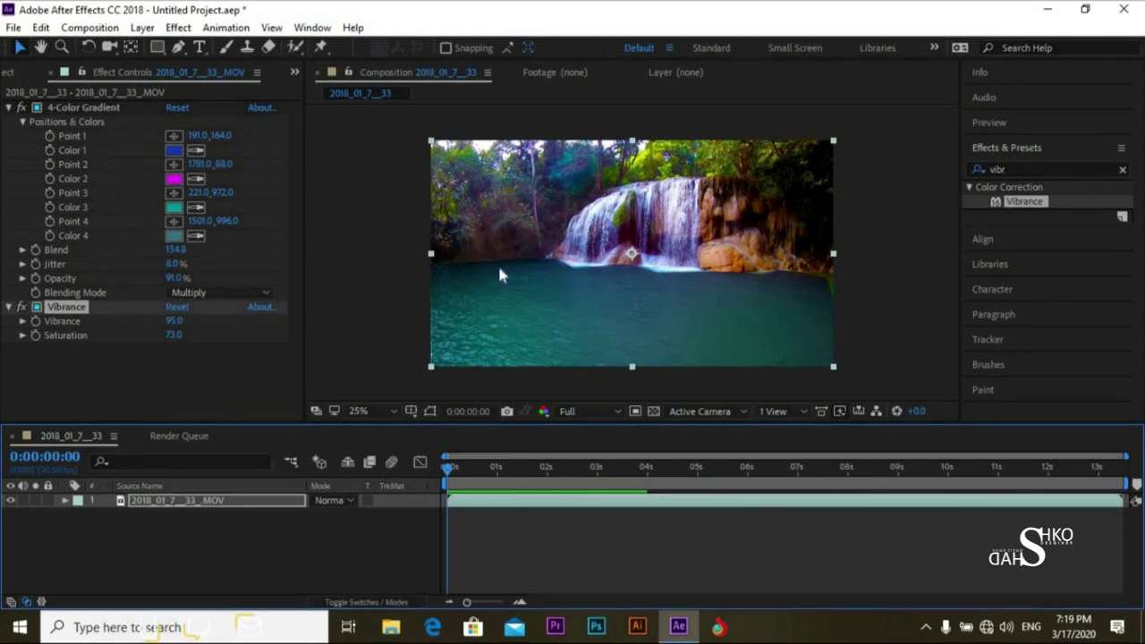
Clear the effects search and delete the waterfall clip layer from the composition
click(1123, 171)
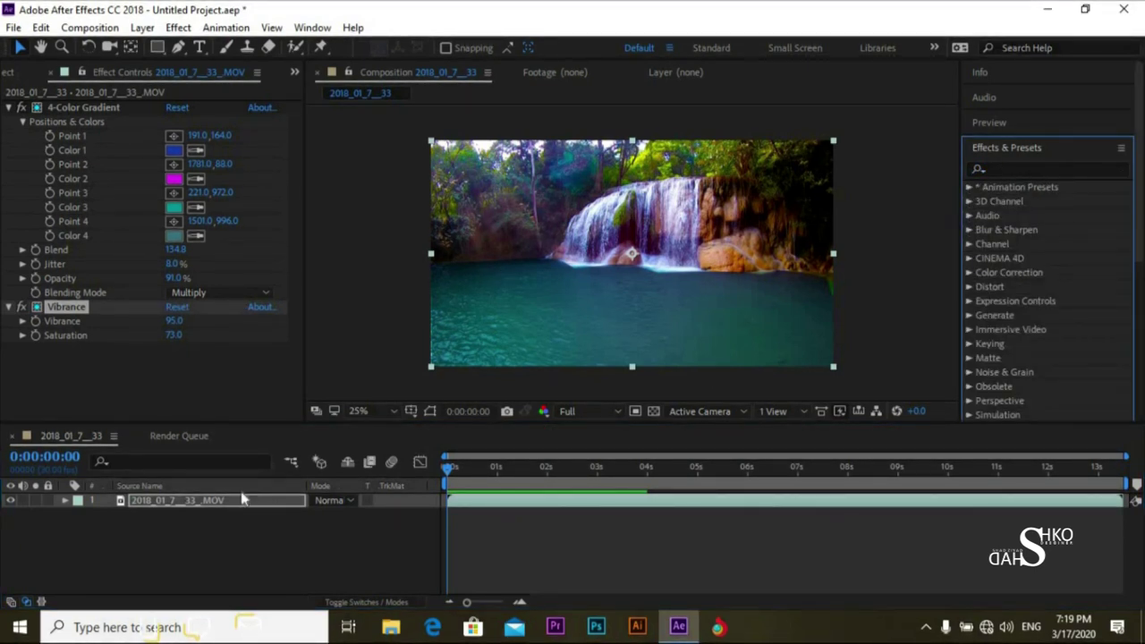
click(199, 510)
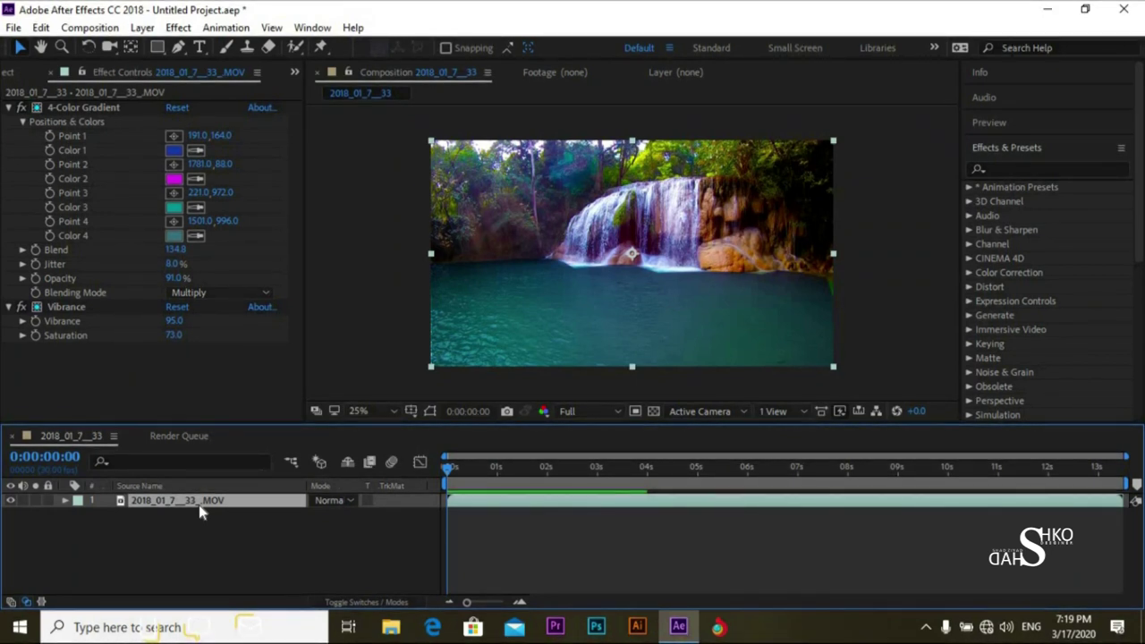
key(Delete)
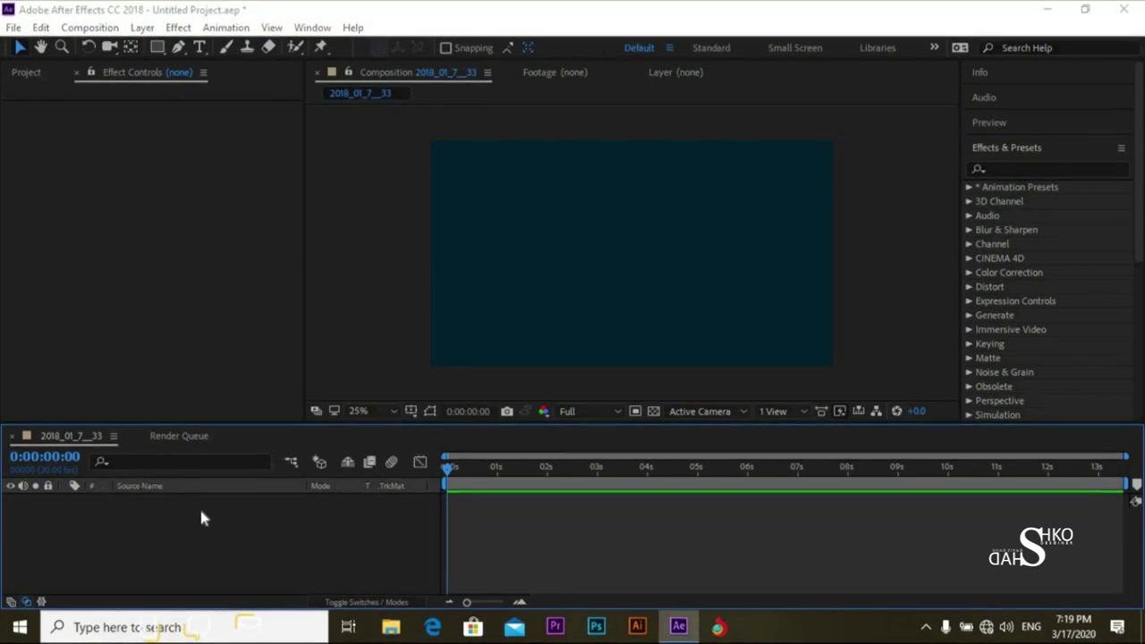
Create a dark blue 1920 × 1080 px solid and apply the 4-Color Gradient effect to it
key(ctrl+y)
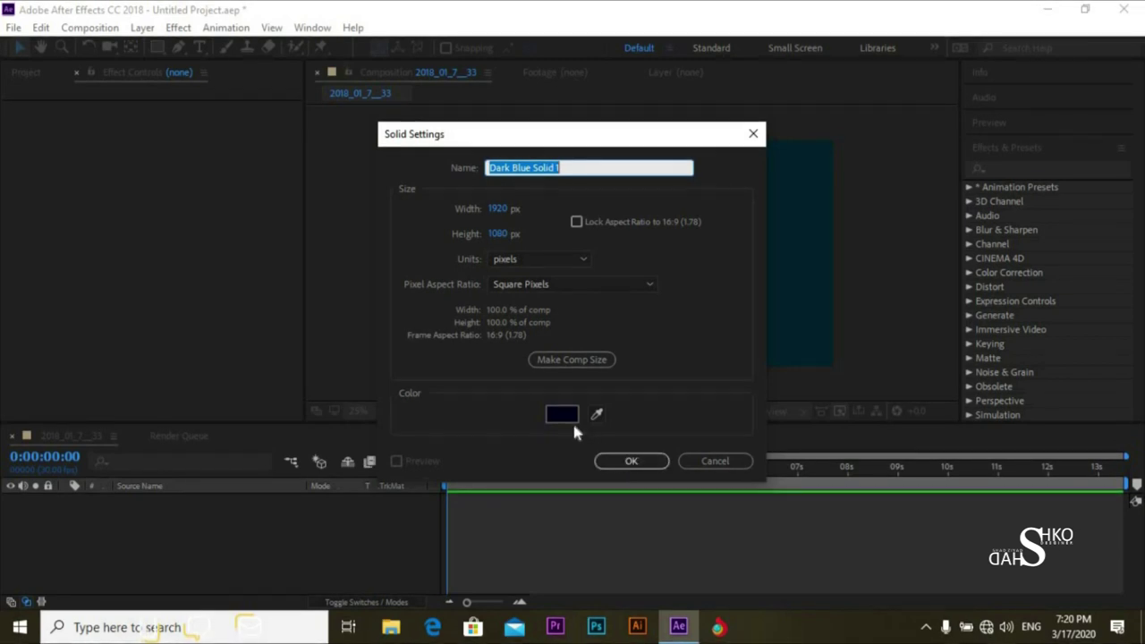
click(626, 467)
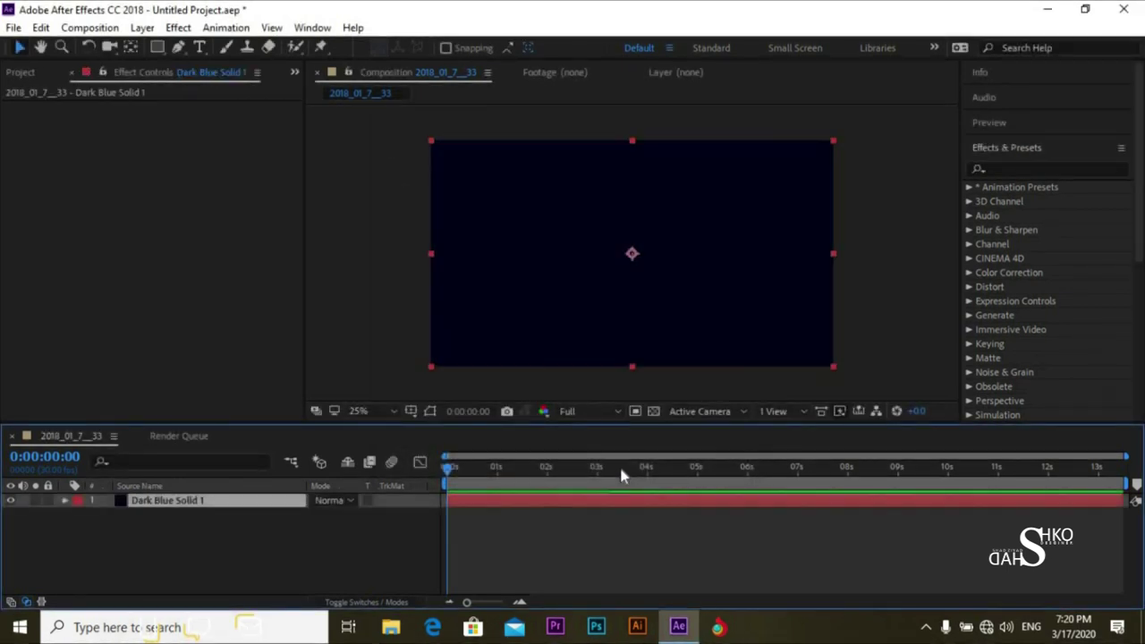
click(1065, 169)
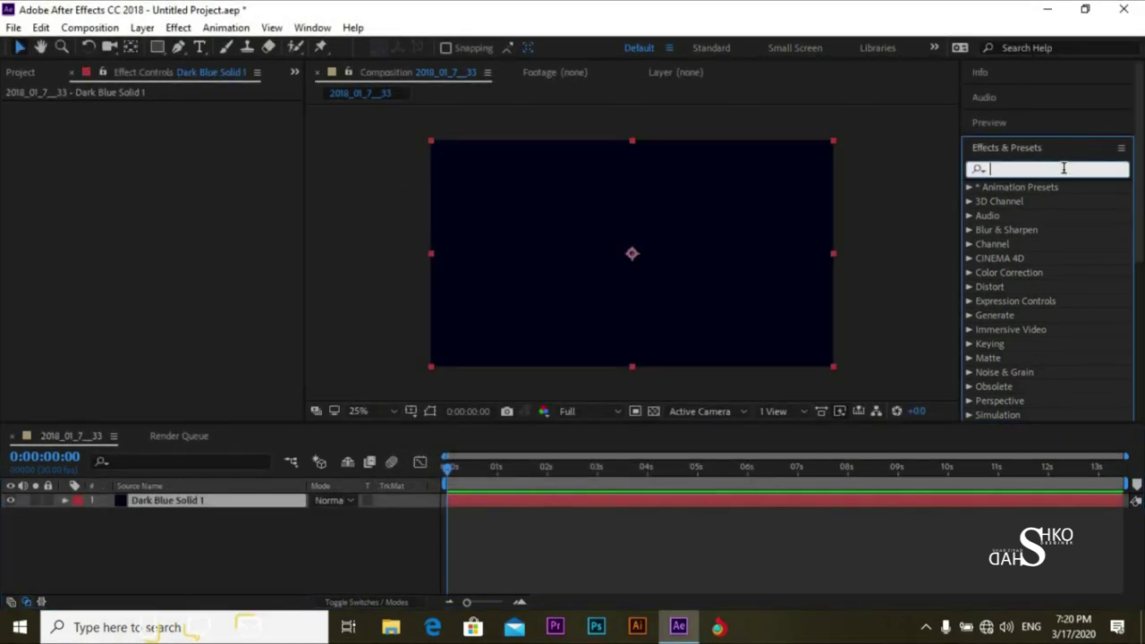
text(4)
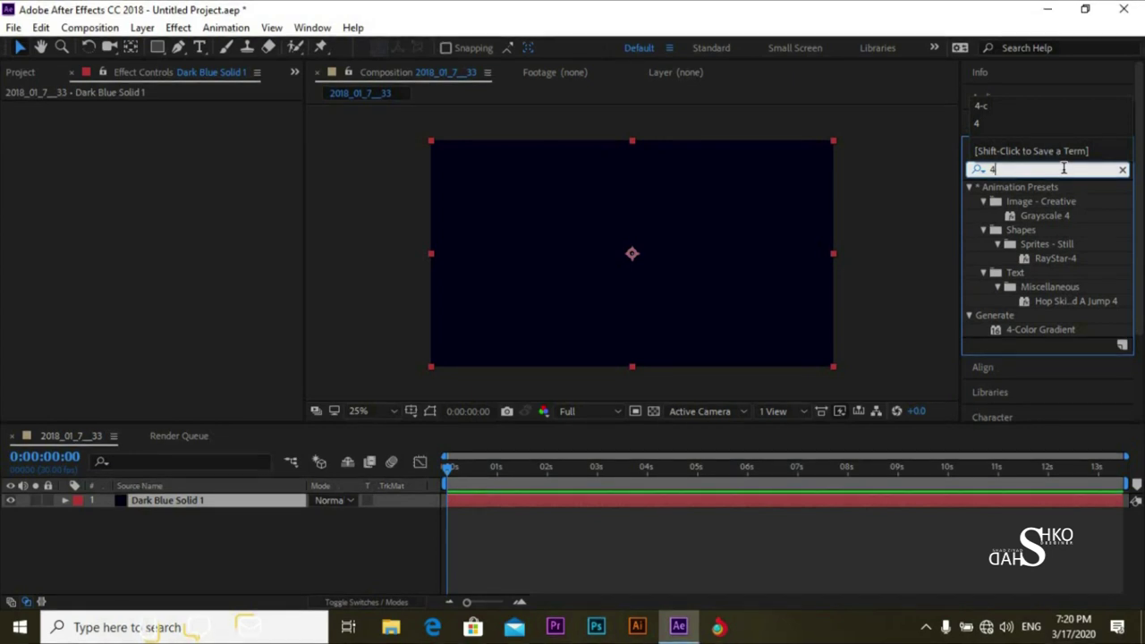
text(-)
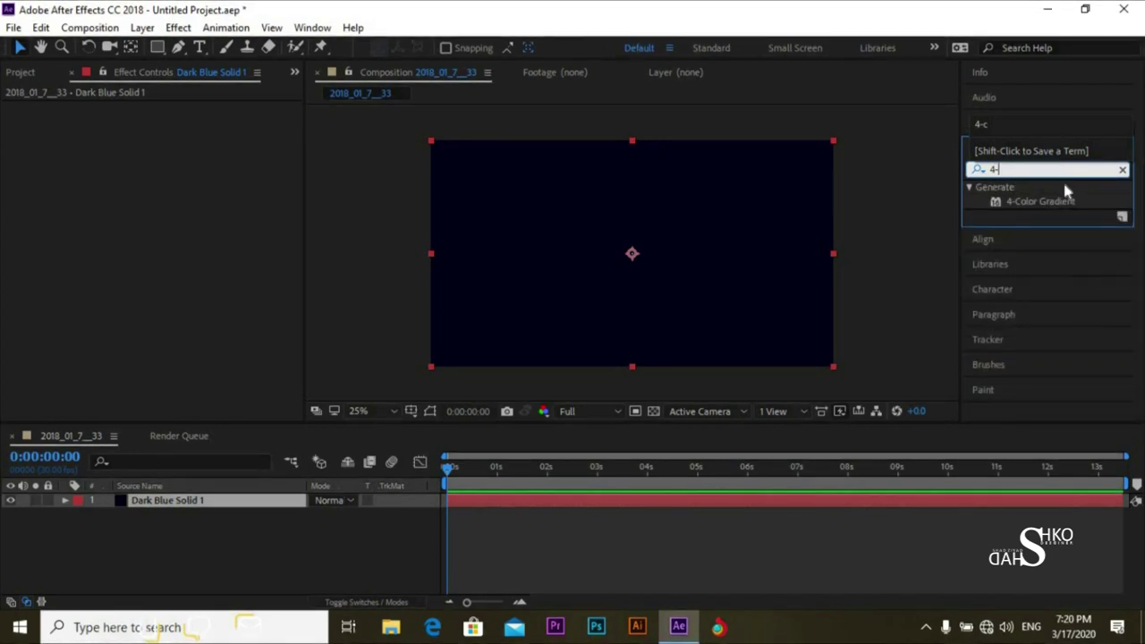
drag(1053, 199, 245, 511)
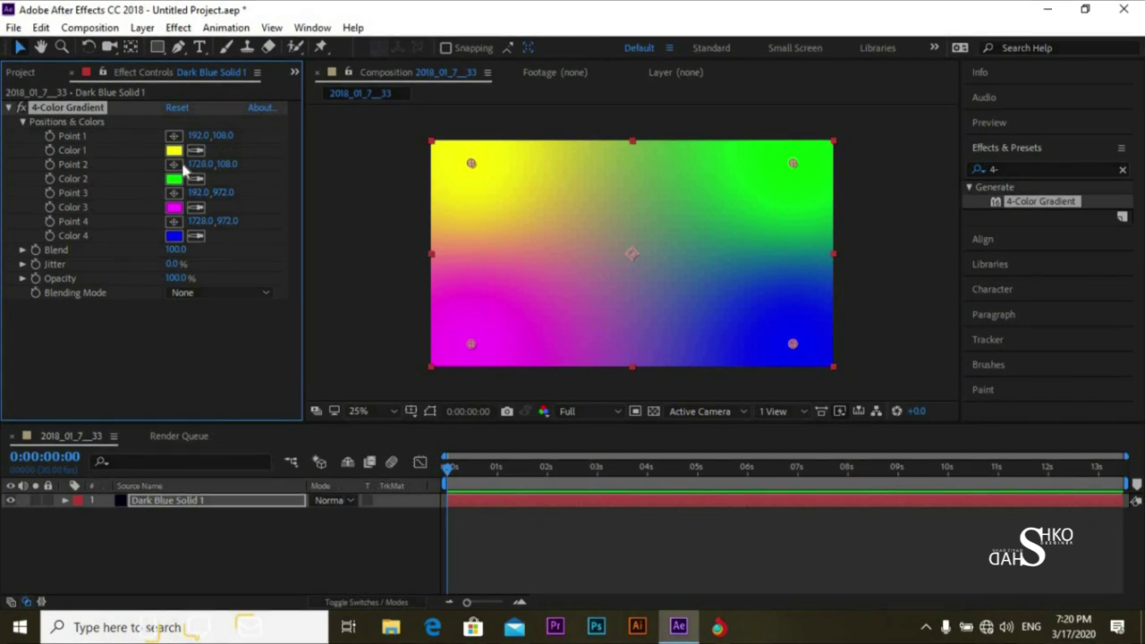
Set Color 1 of the solid's 4-Color Gradient to dark teal 02383D
click(173, 150)
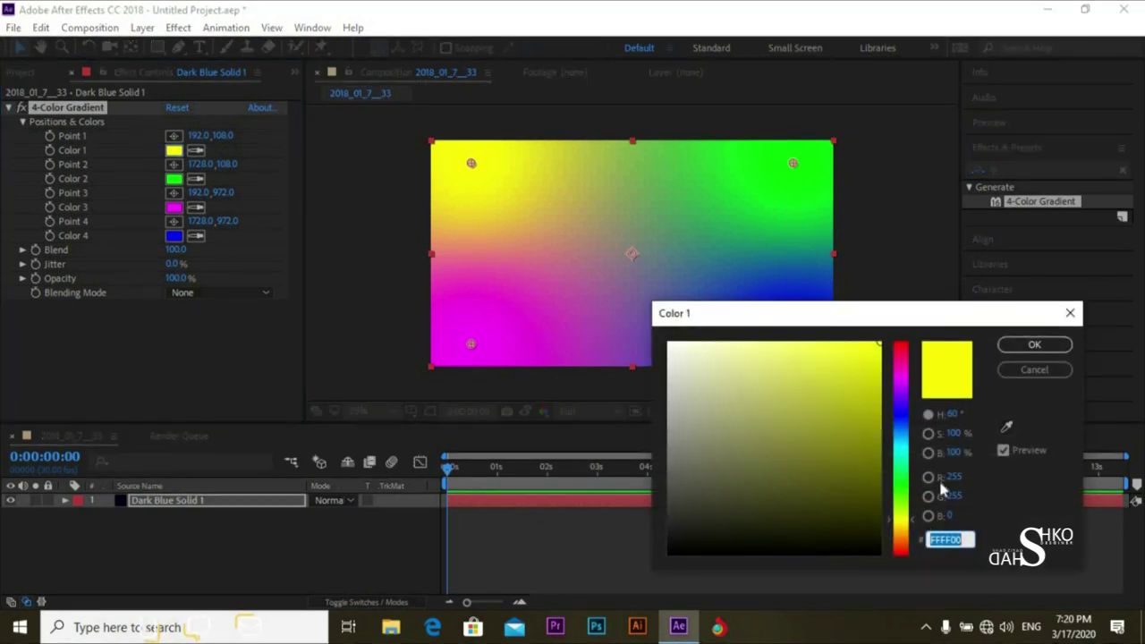
click(899, 444)
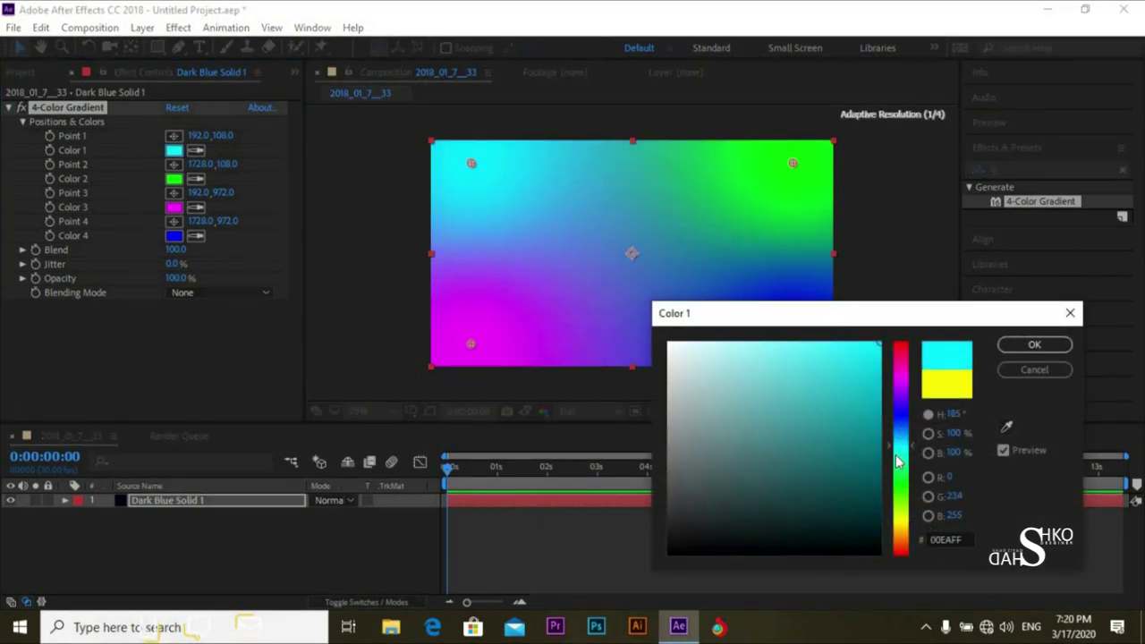
click(830, 402)
click(808, 383)
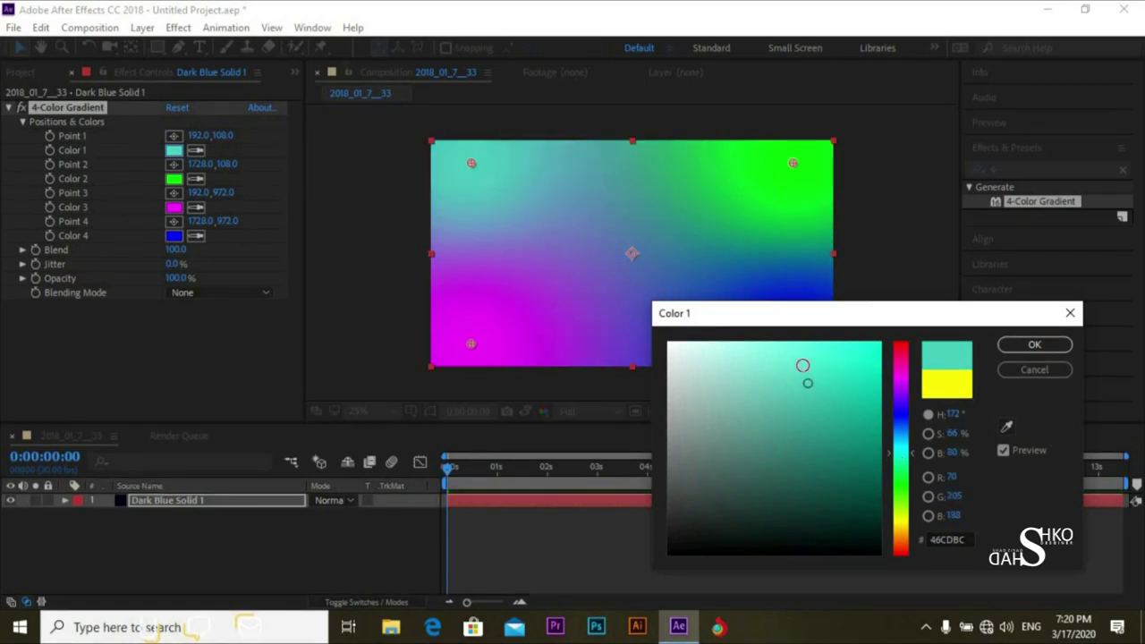
click(781, 388)
drag(903, 430, 901, 444)
drag(876, 491, 874, 503)
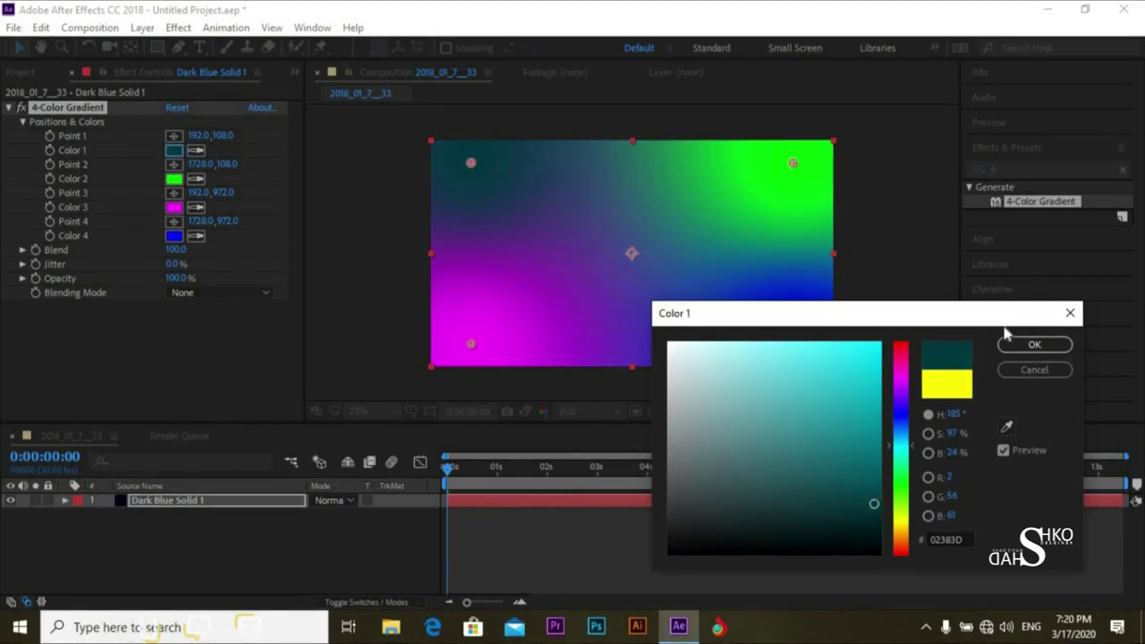
click(1051, 345)
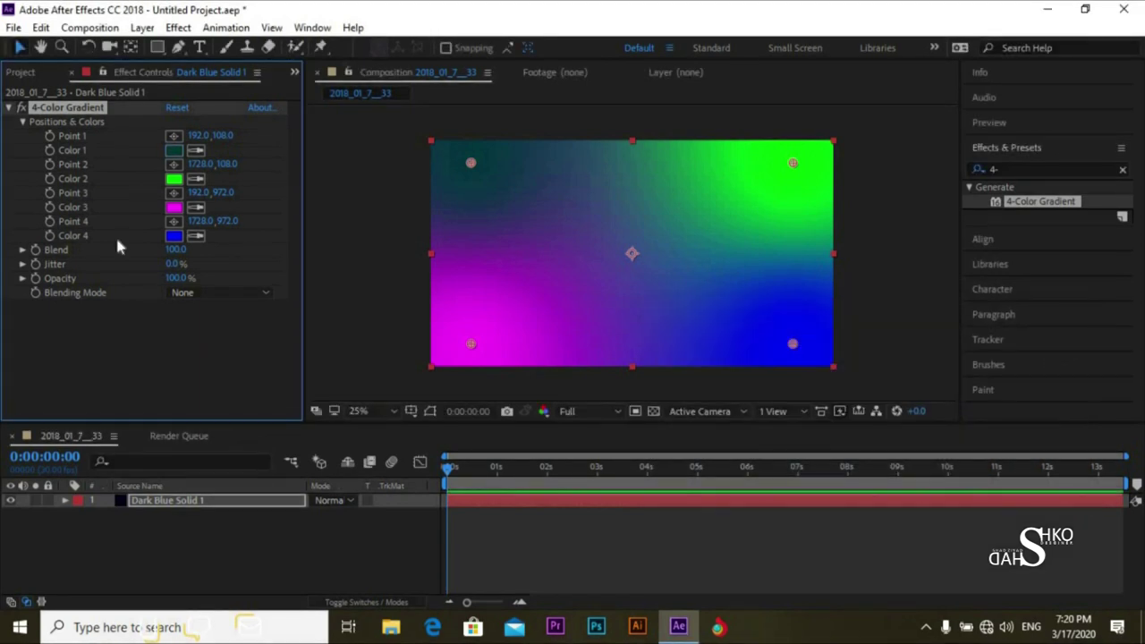
Set Color 2 of the gradient to a dark blue-teal, about 062E3B
click(173, 178)
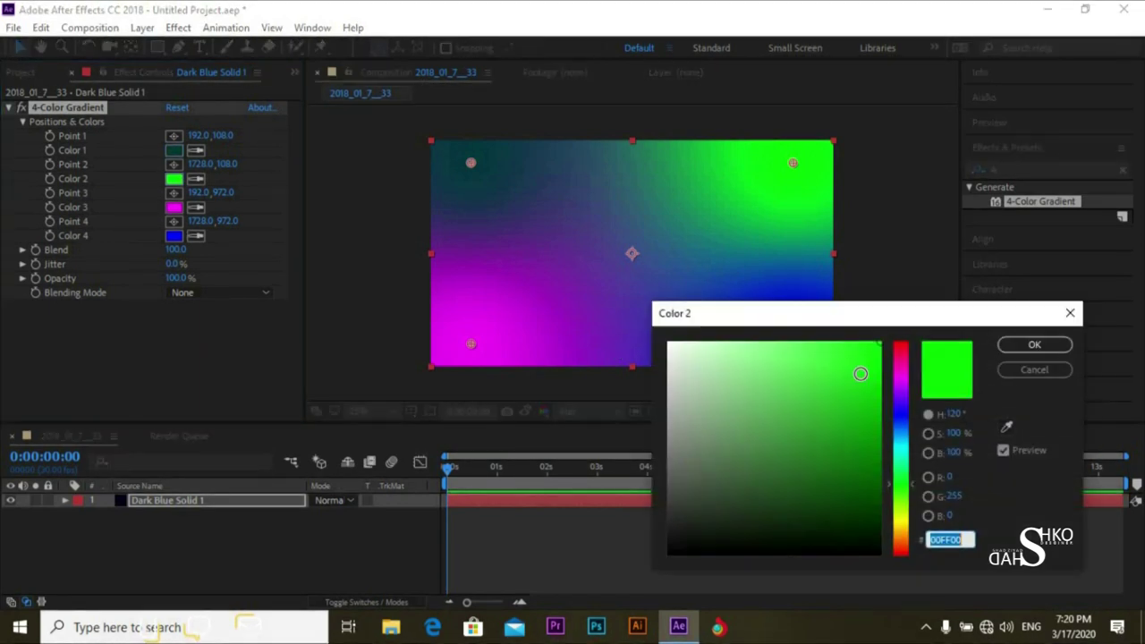
mouse_move(899, 412)
mouse_down()
mouse_move(903, 487)
mouse_move(815, 525)
mouse_move(795, 519)
mouse_move(797, 498)
mouse_move(792, 521)
mouse_up()
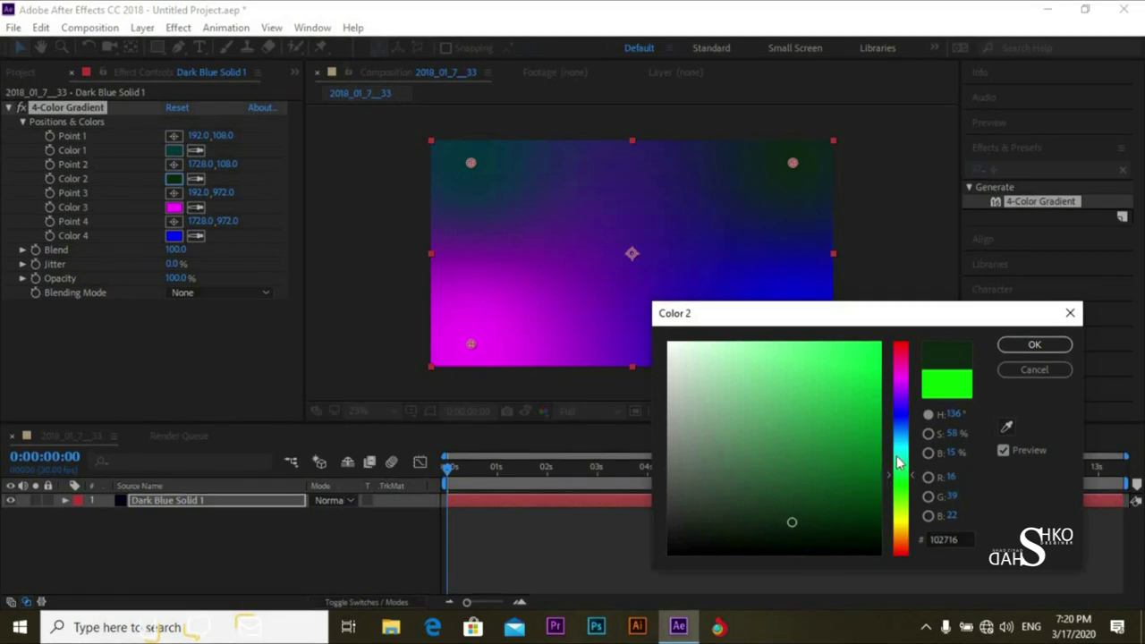
drag(900, 462, 900, 440)
drag(868, 486, 863, 504)
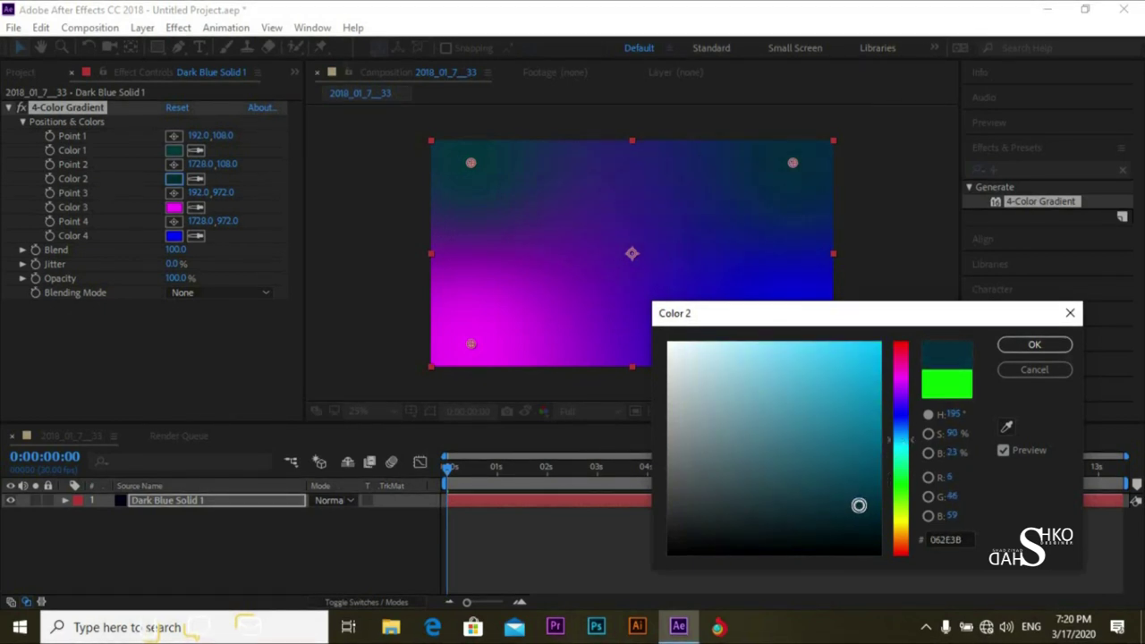
click(1034, 345)
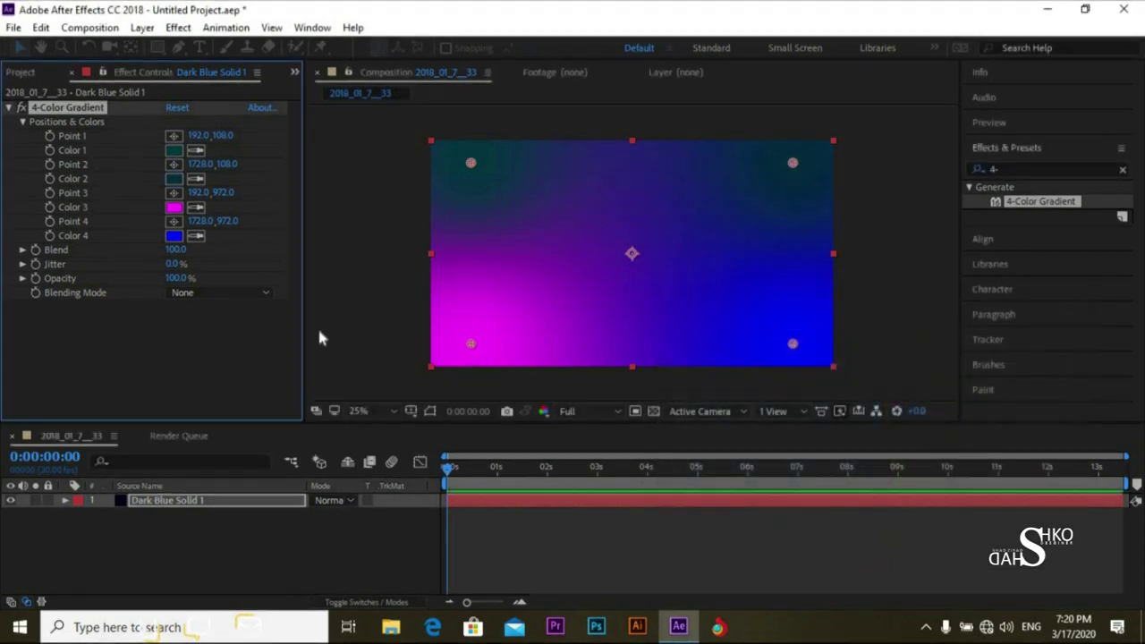
Set Color 4 of the gradient to a dark green-teal, about 04372E
click(181, 236)
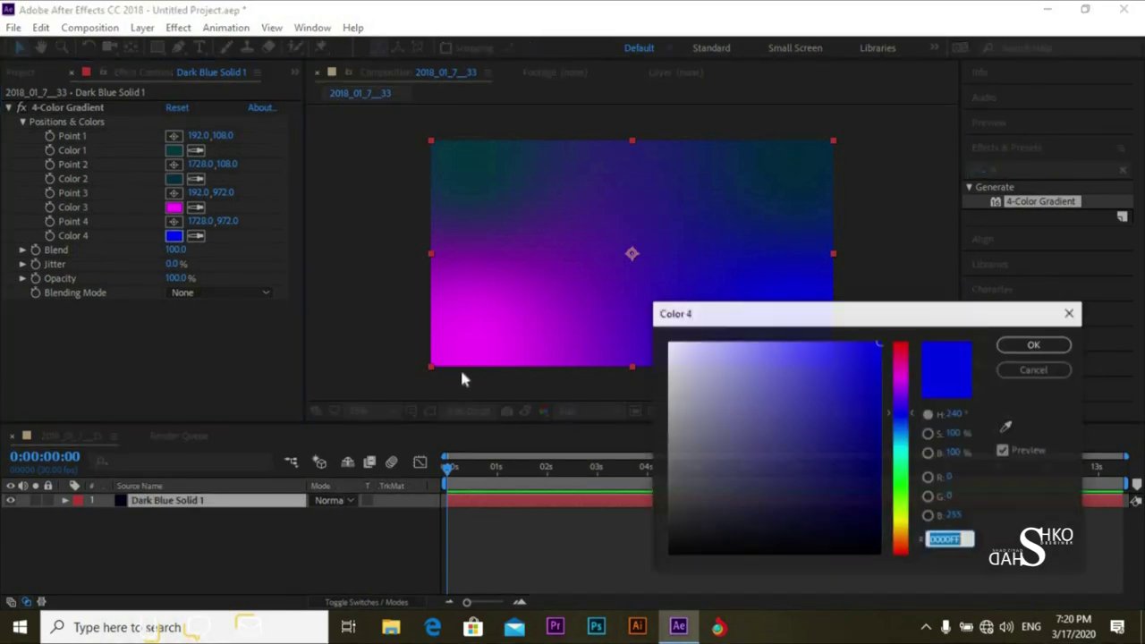
drag(900, 420, 901, 454)
drag(873, 505, 861, 511)
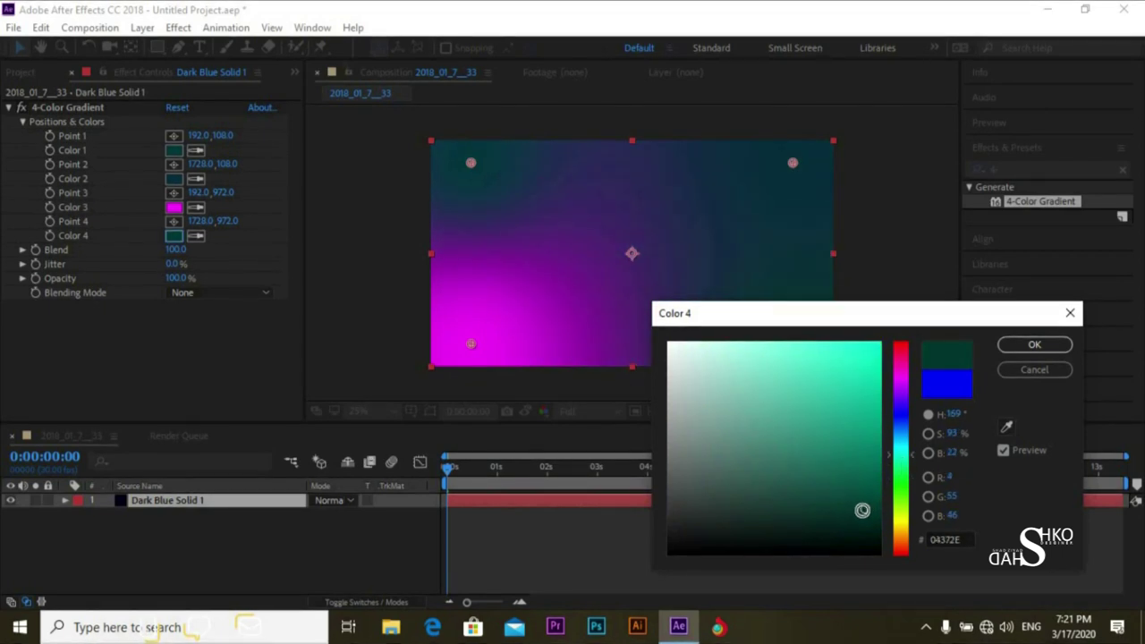
click(1034, 345)
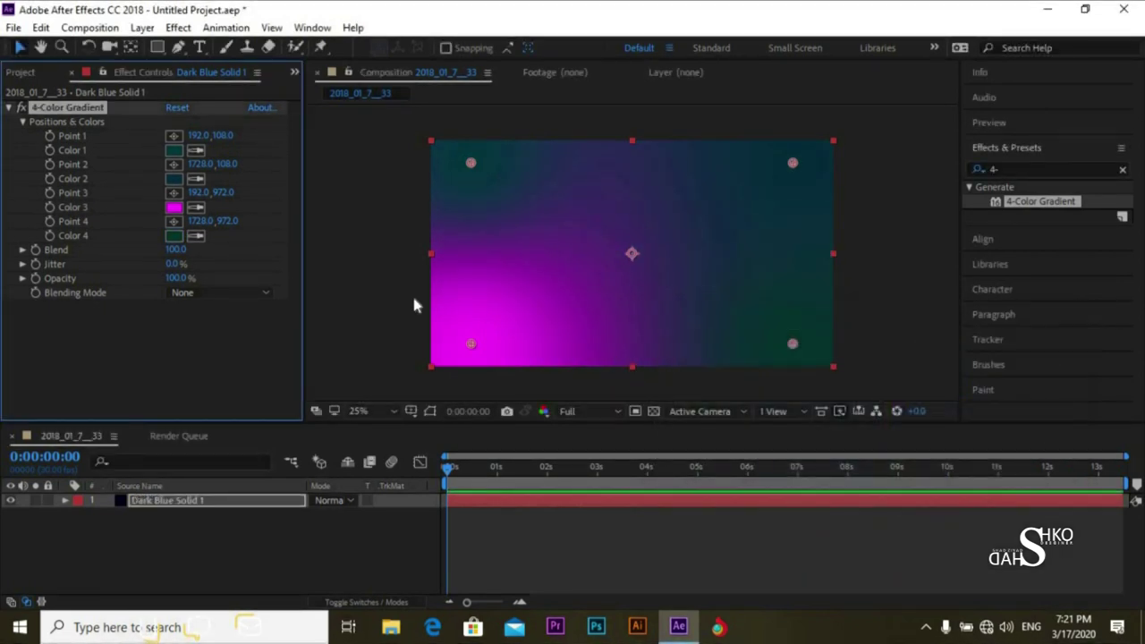
Set Color 3 of the gradient to dark green 173022
click(173, 208)
drag(904, 454, 904, 467)
click(784, 516)
mouse_move(785, 516)
mouse_down()
mouse_move(769, 525)
mouse_move(780, 514)
mouse_up()
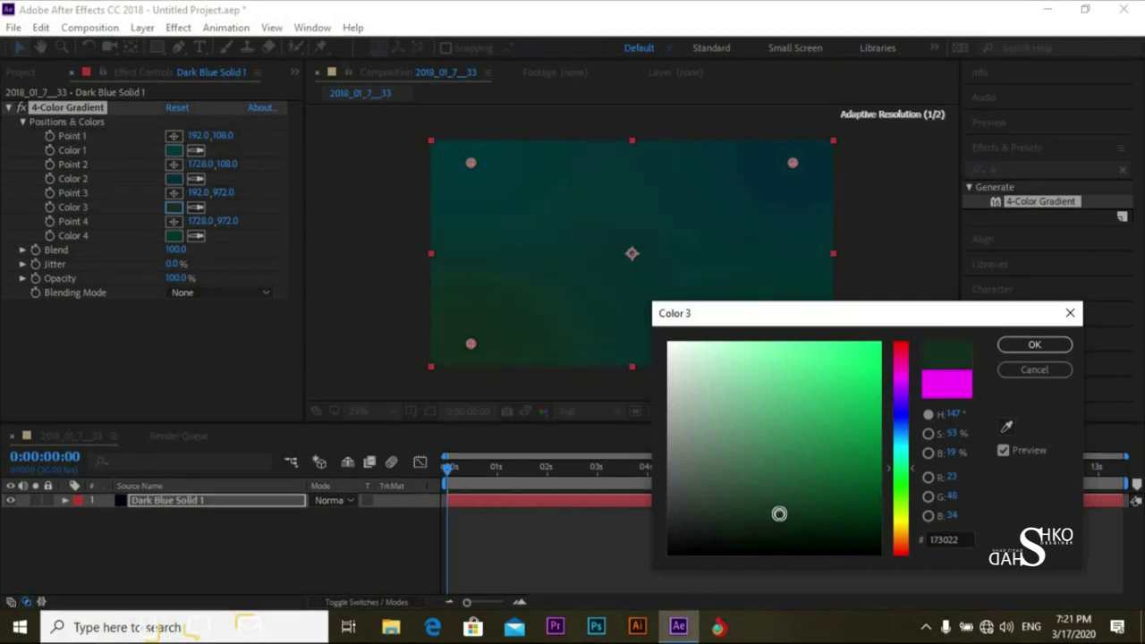
click(1032, 345)
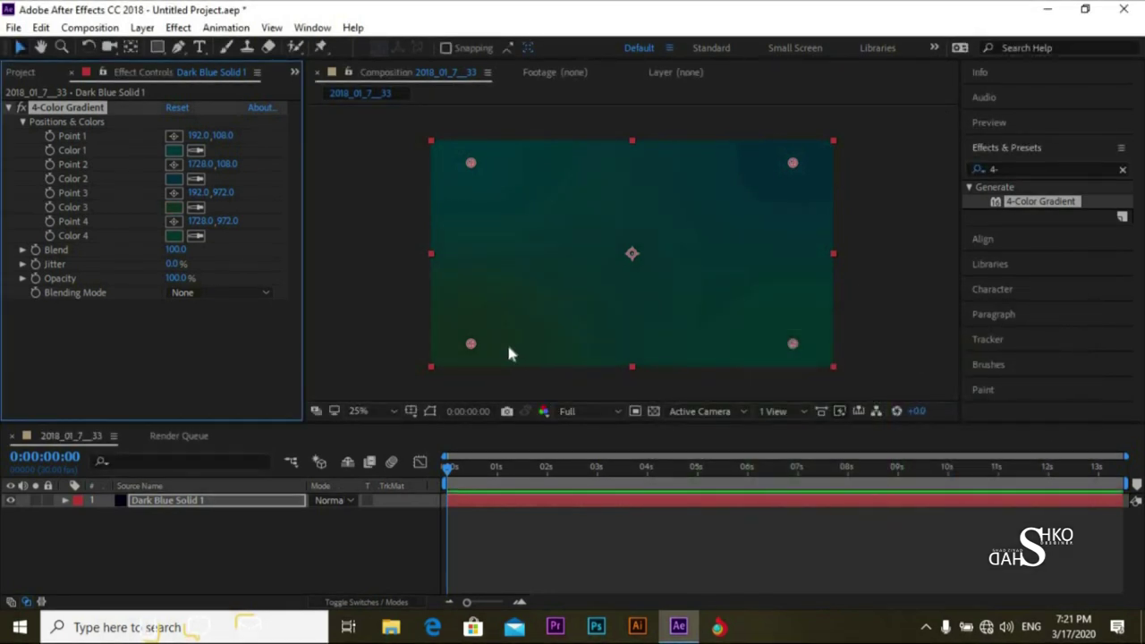
Move the gradient's colour points outward: Point 3 to about -196, 1300, Point 1 to about -56, -44, and Point 4 to about 1916, 1080
drag(470, 345, 387, 406)
drag(471, 166, 419, 131)
drag(791, 342, 831, 364)
Set the 4-Color Gradient's Jitter to about 25.6% and deselect the solid layer
drag(174, 264, 205, 266)
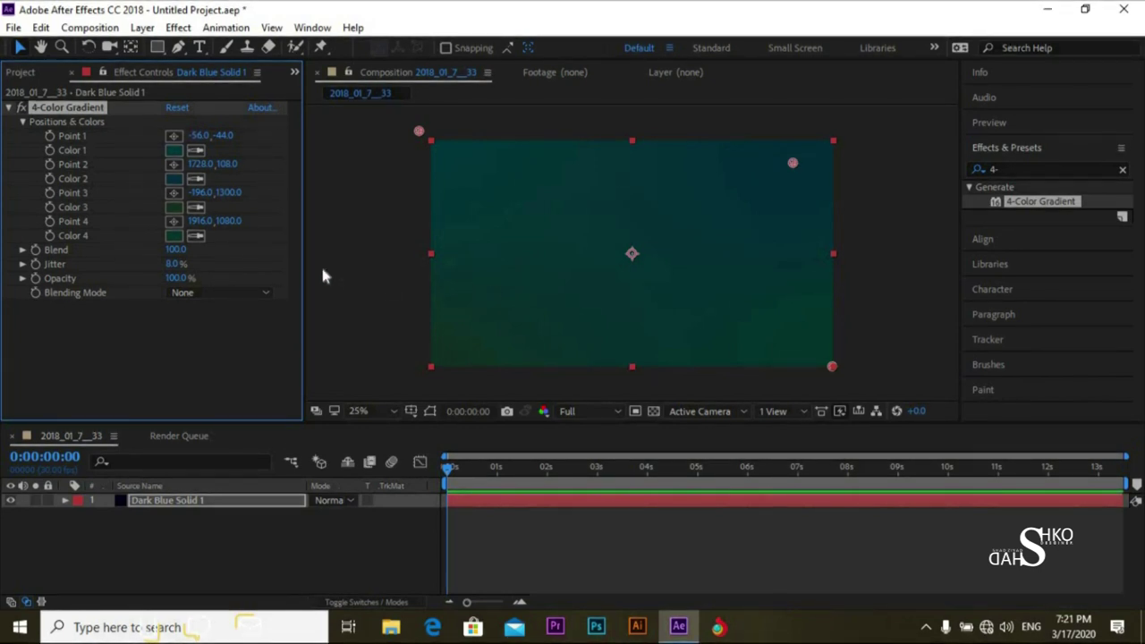
drag(170, 263, 250, 266)
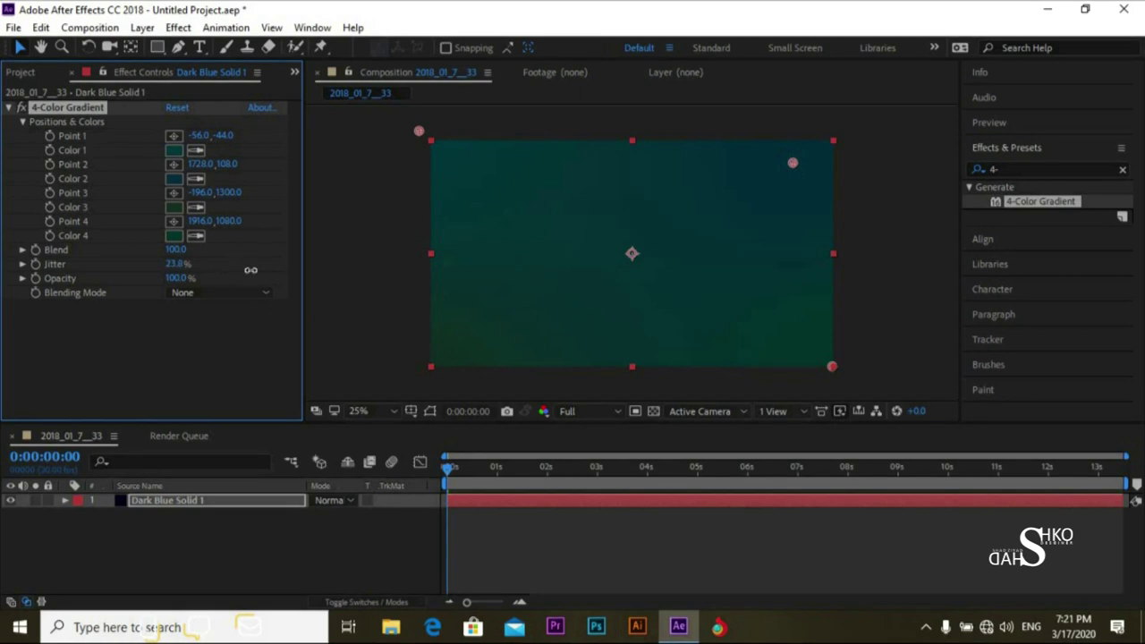
drag(349, 368, 460, 330)
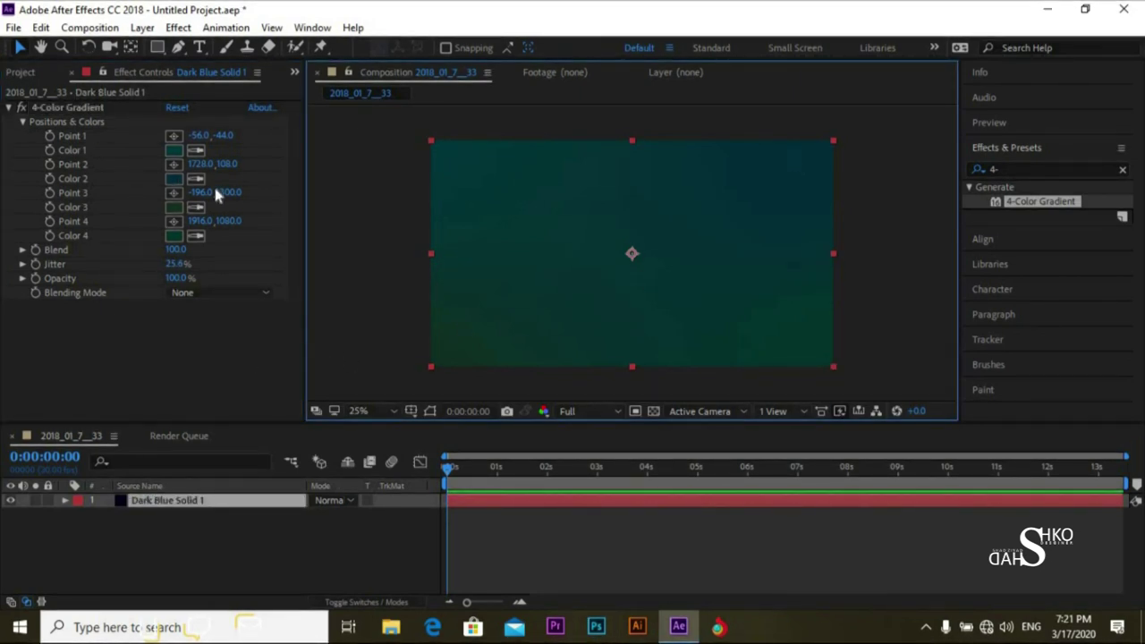
click(102, 224)
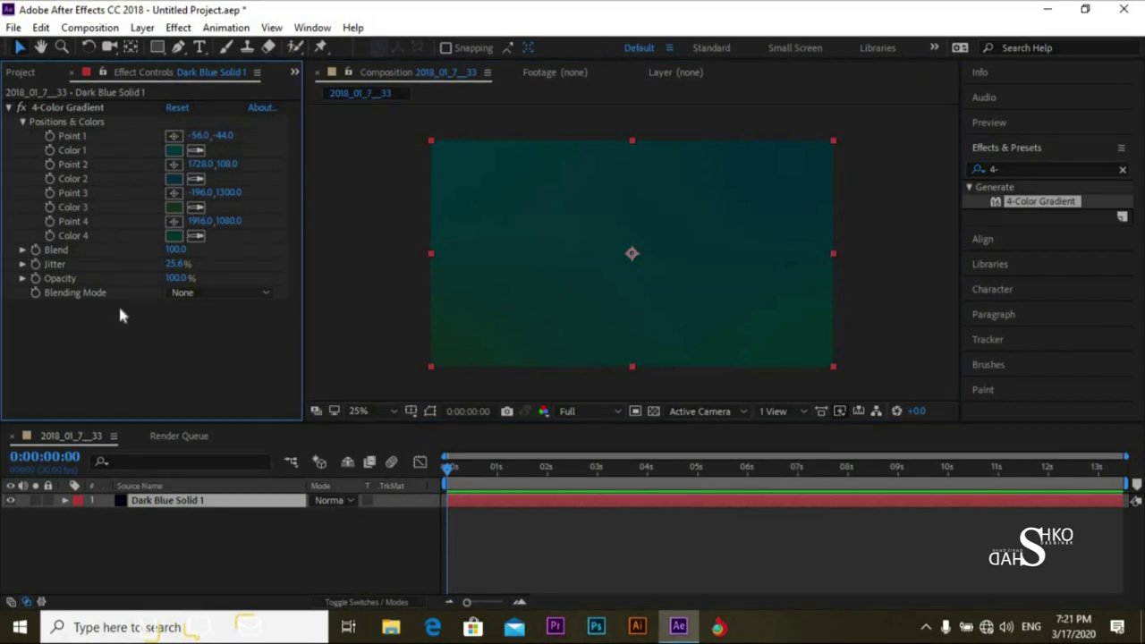
click(394, 360)
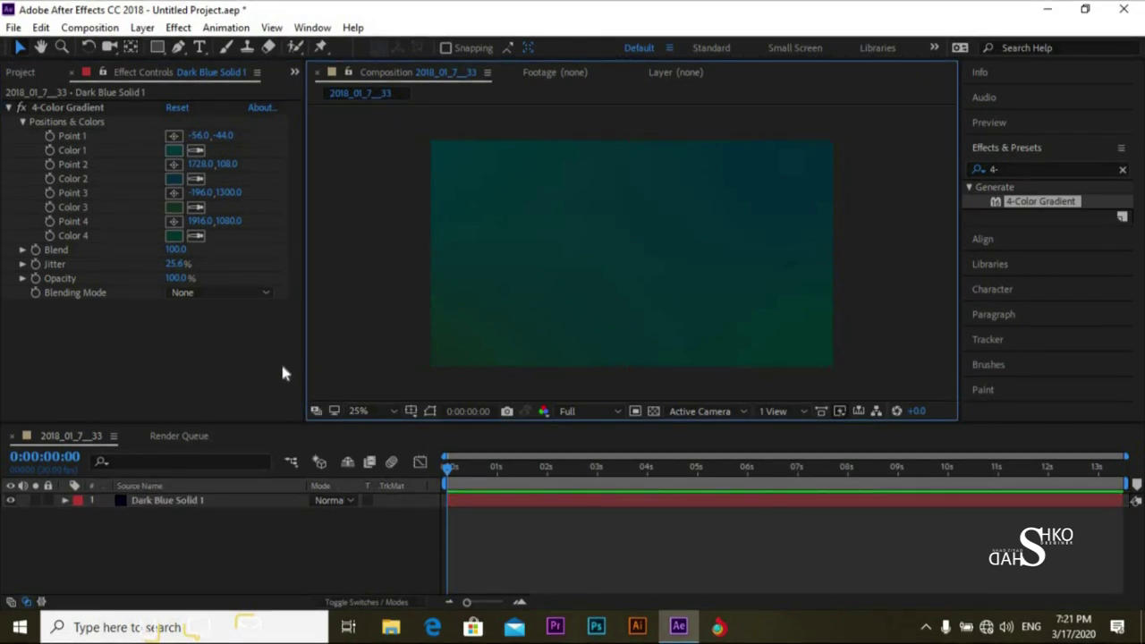
Move the gradient's Point 2 closer to the solid's upper-right corner, to about 1824, 56, and deselect the layer
click(75, 101)
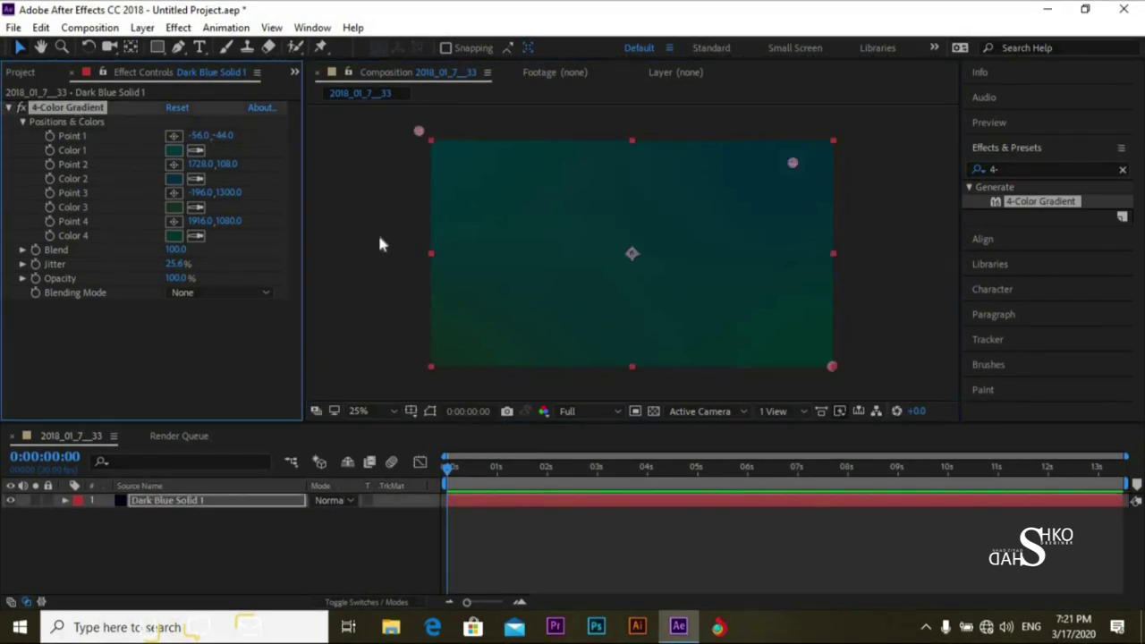
drag(790, 166, 815, 146)
click(885, 229)
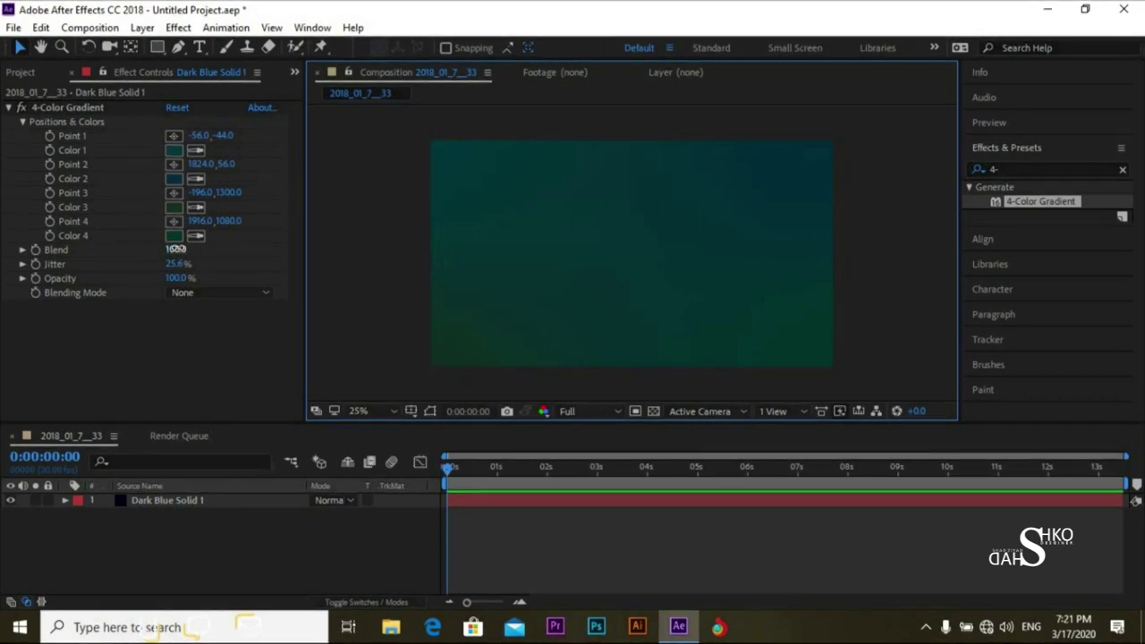
Try a Blend of about 214 on the 4-Color Gradient, set it to about 27 instead, and deselect the layer
click(235, 250)
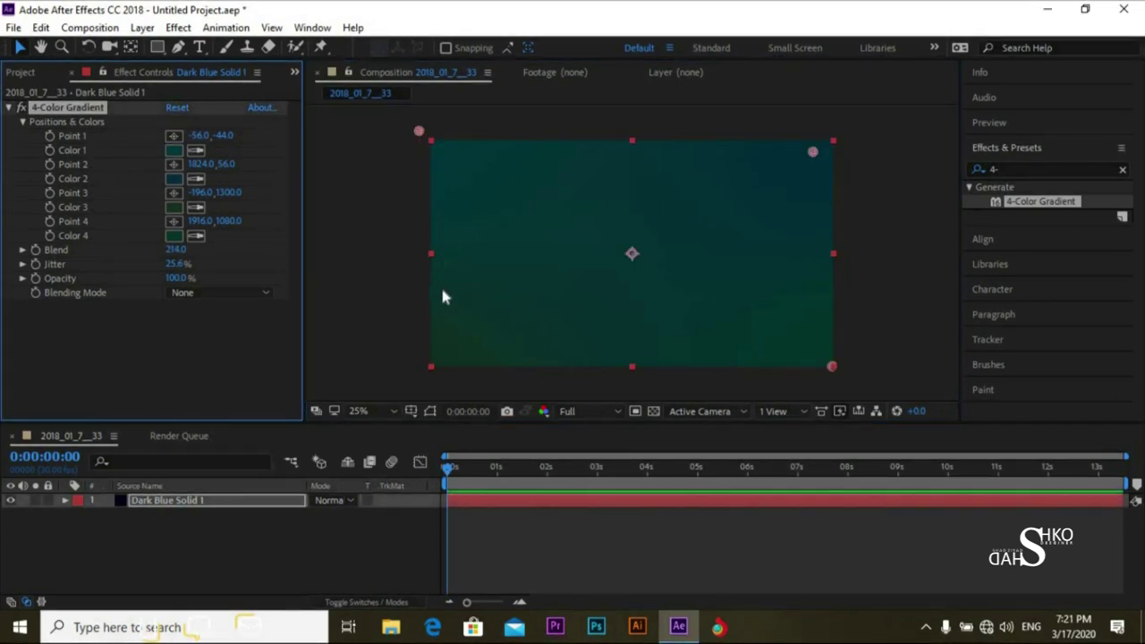
click(412, 282)
click(172, 253)
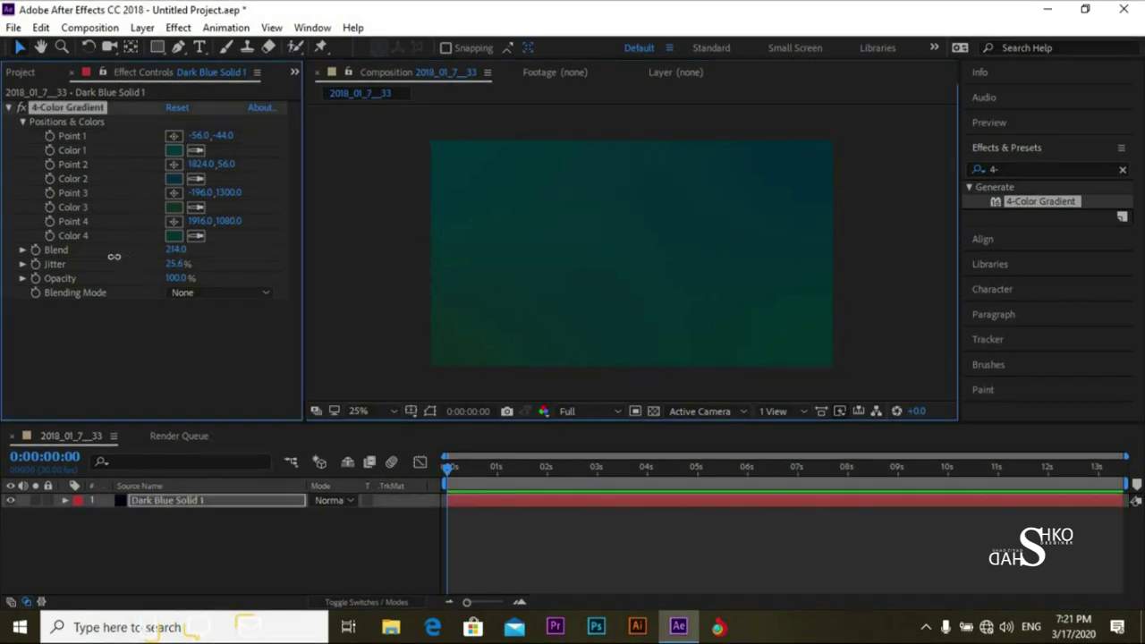
click(360, 375)
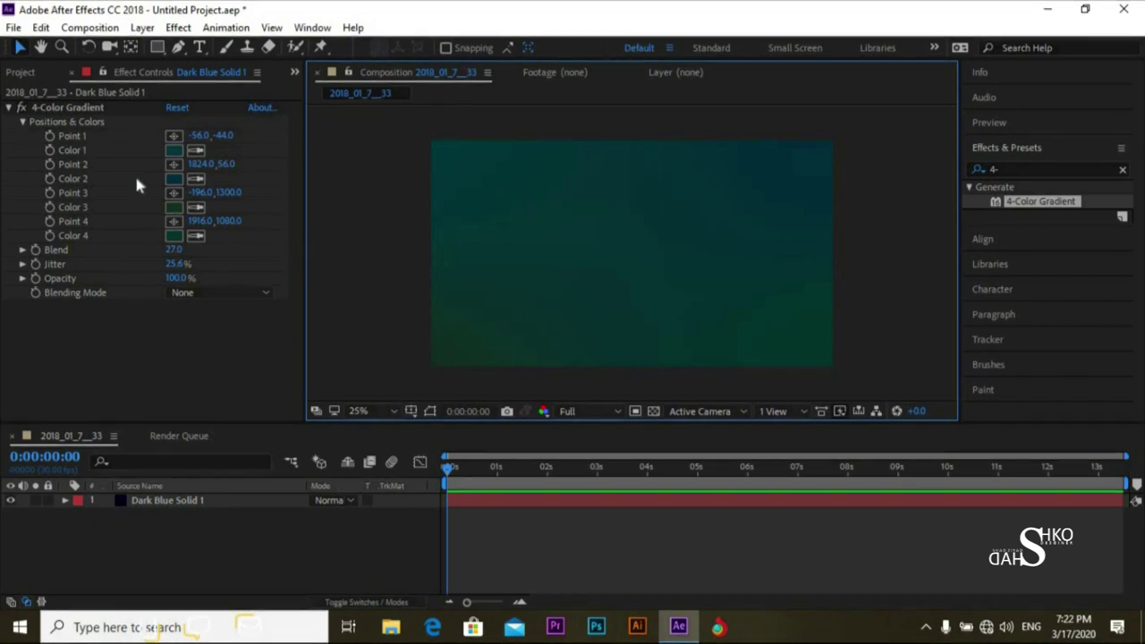
click(555, 331)
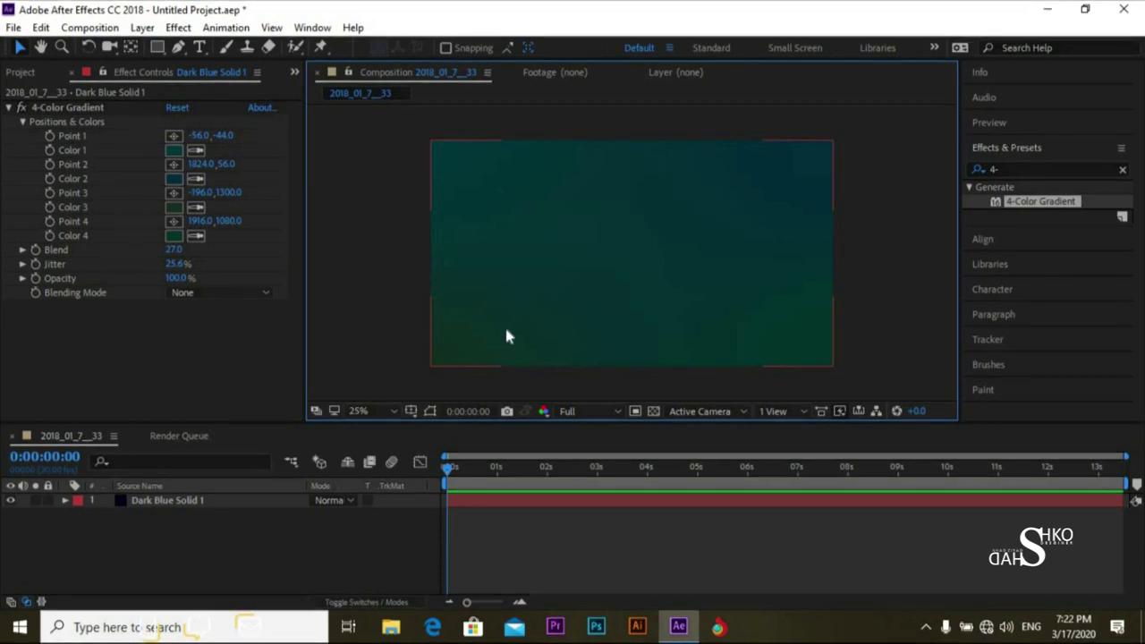
click(428, 347)
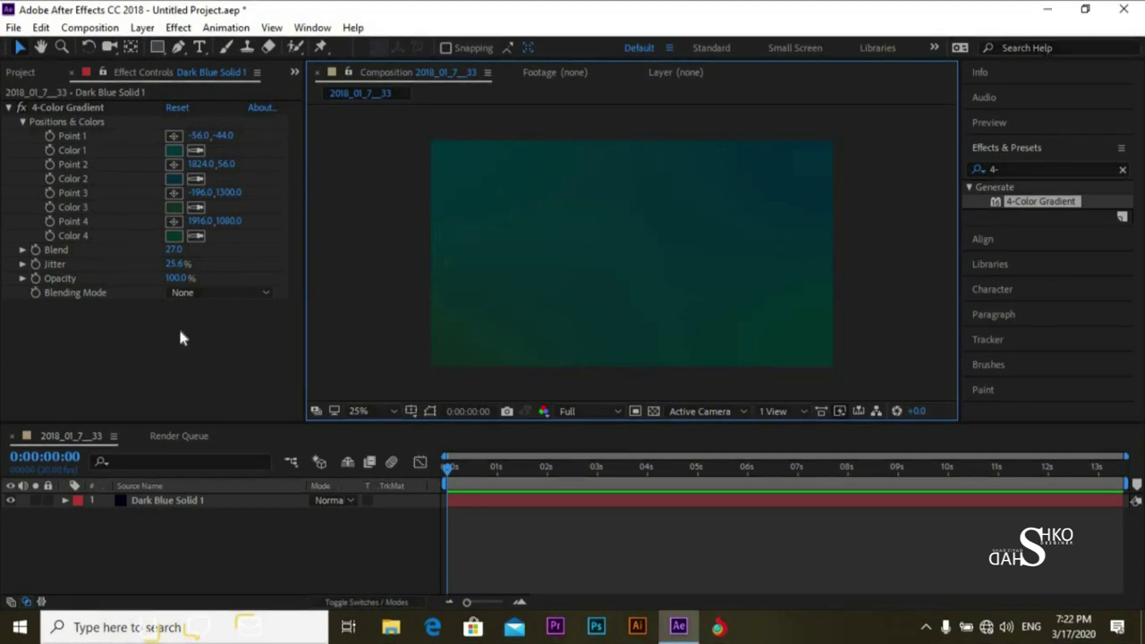